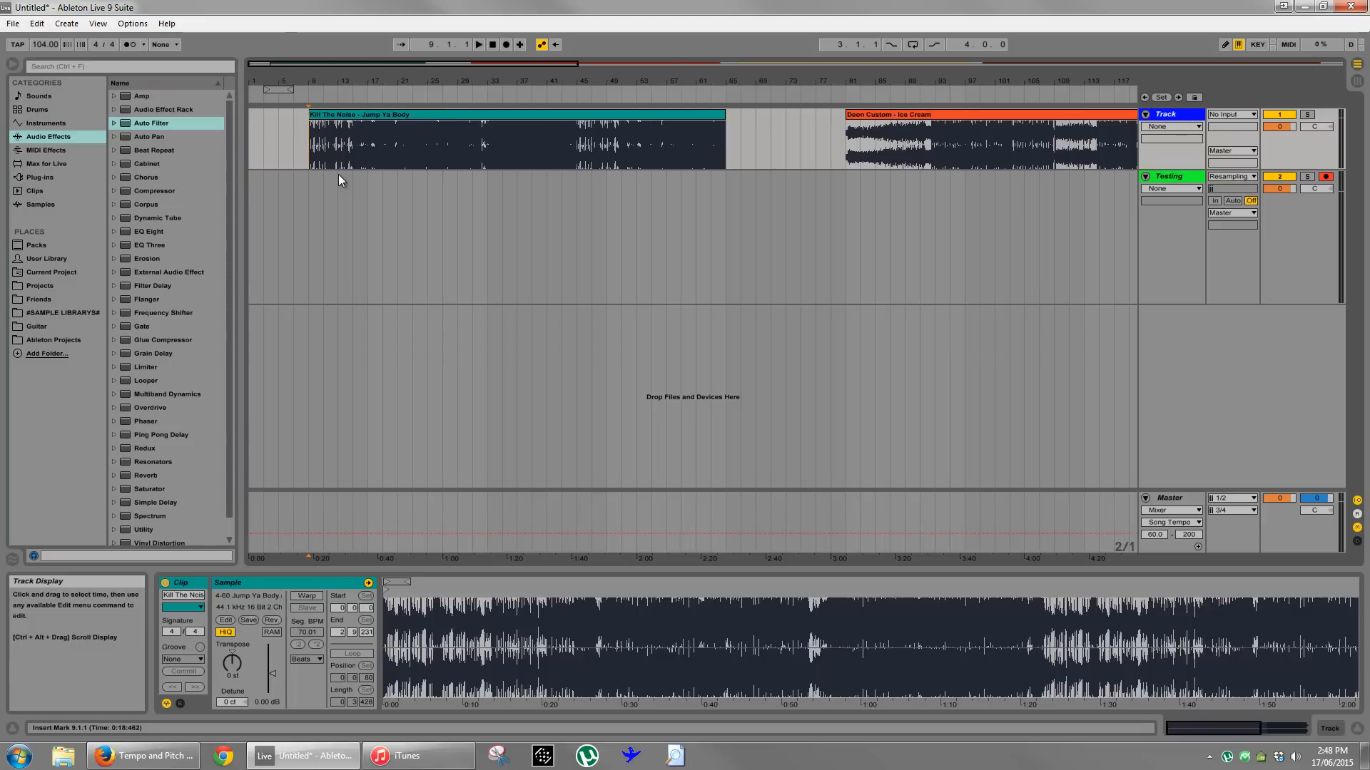
- Play part of the Kill The Noise - Jump Ya Body clip from bar 21
left_click(374, 118)
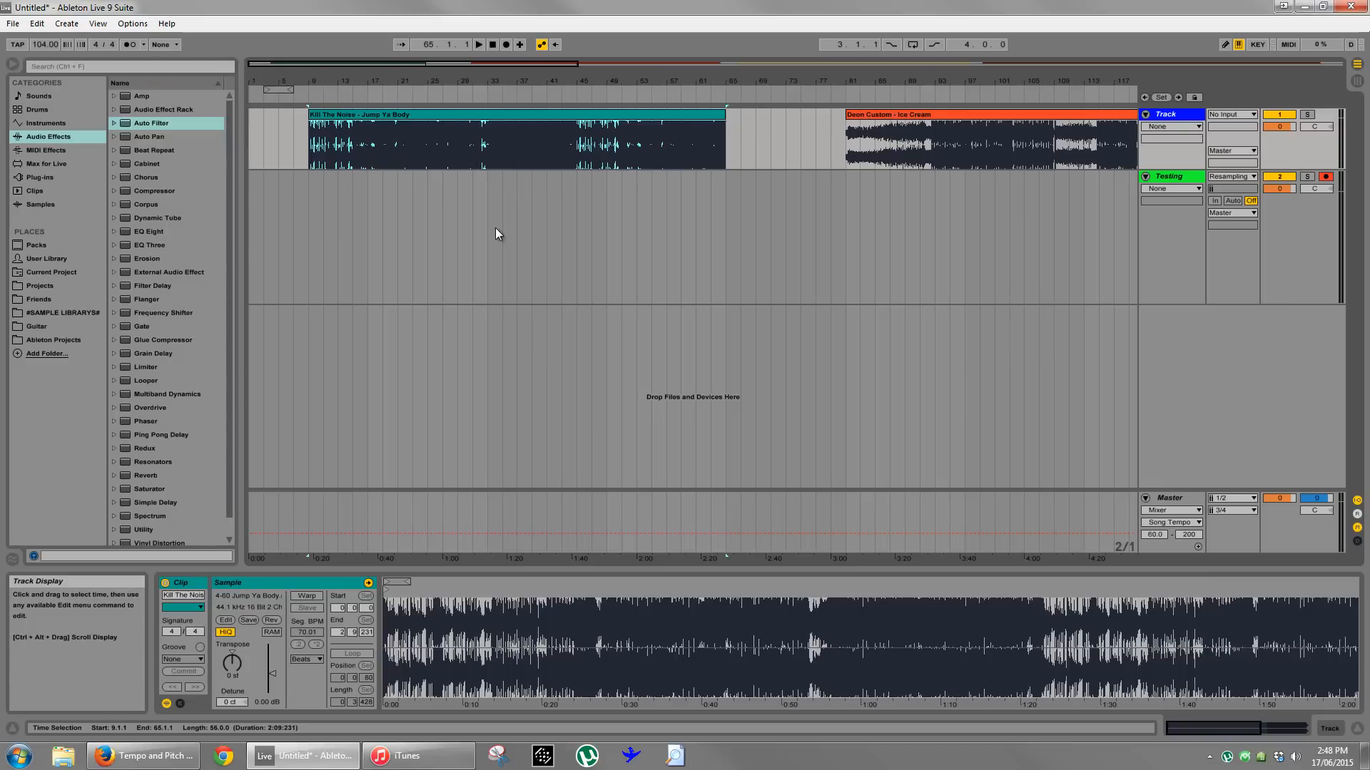
left_click(323, 235)
left_click_drag(590, 81, 591, 79)
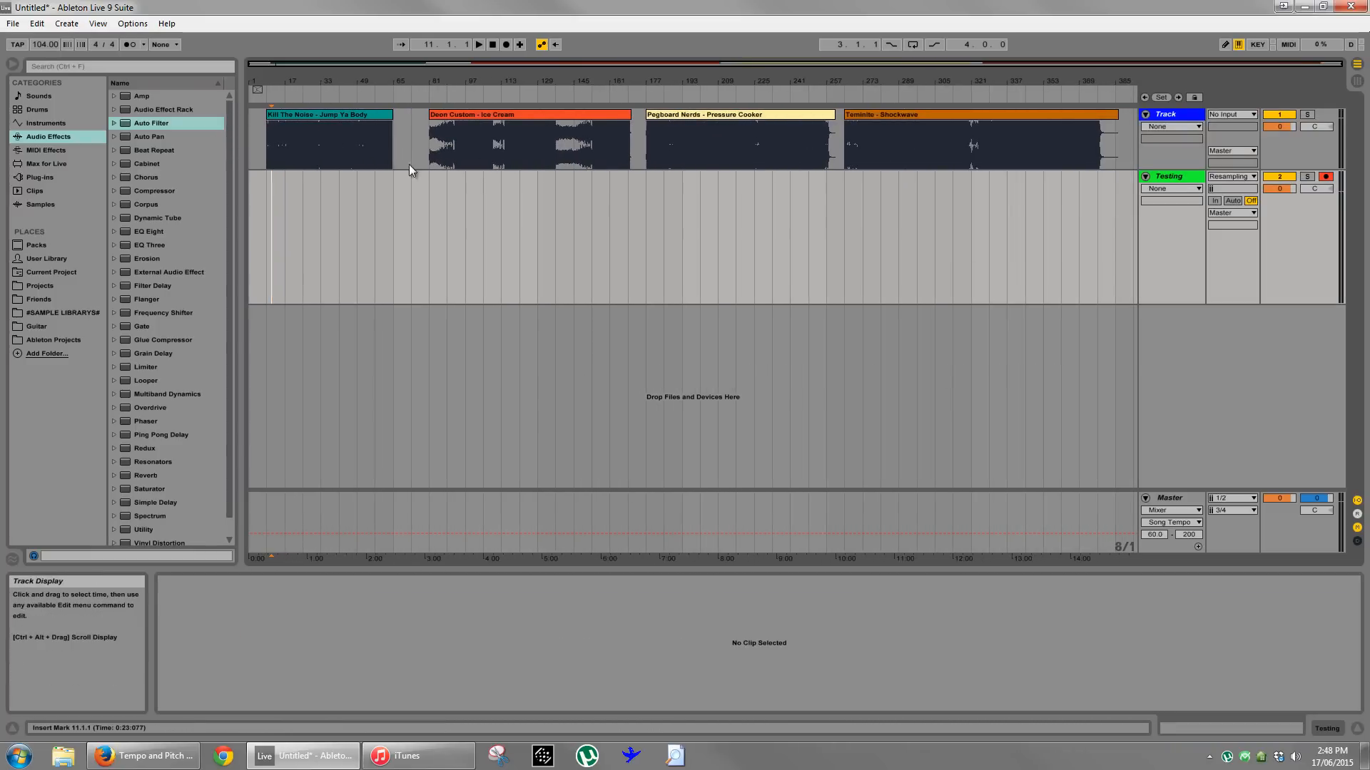
left_click_drag(281, 82, 281, 86)
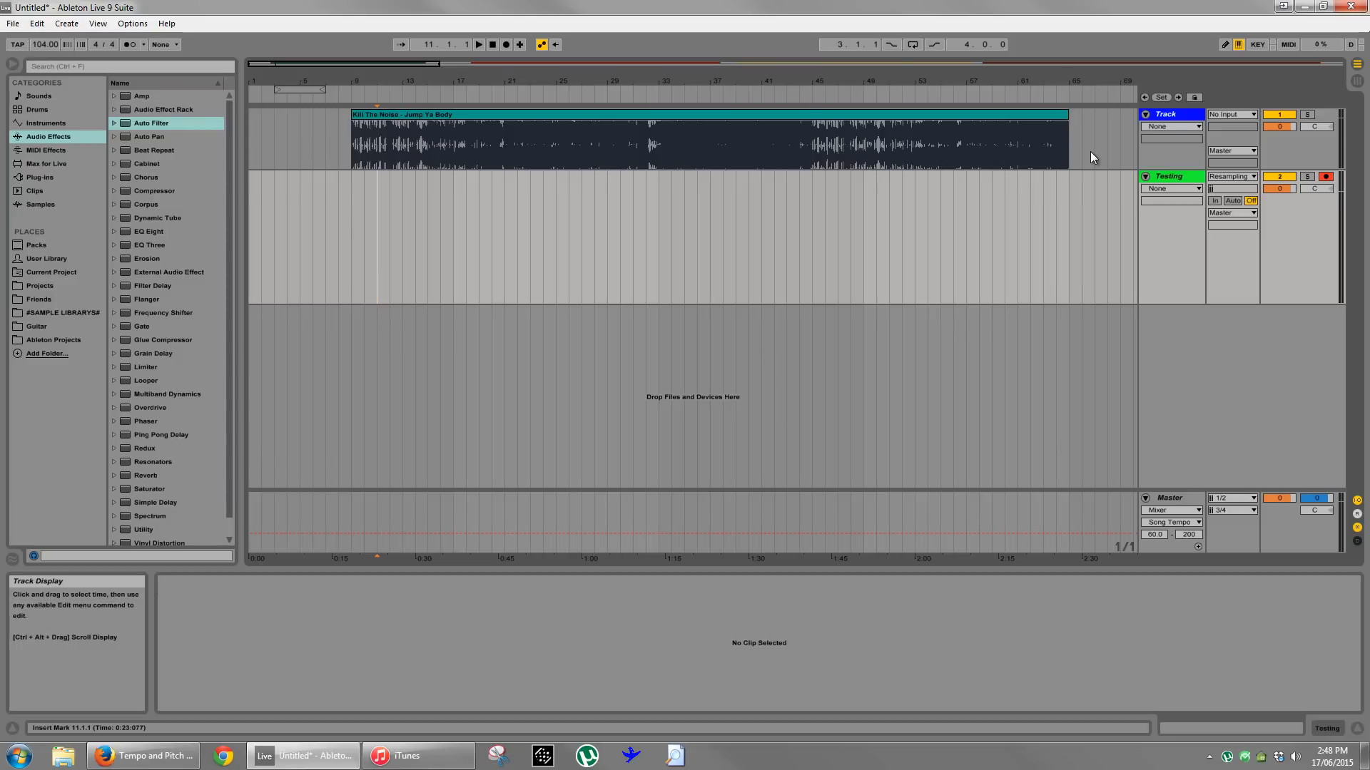
left_click(926, 114)
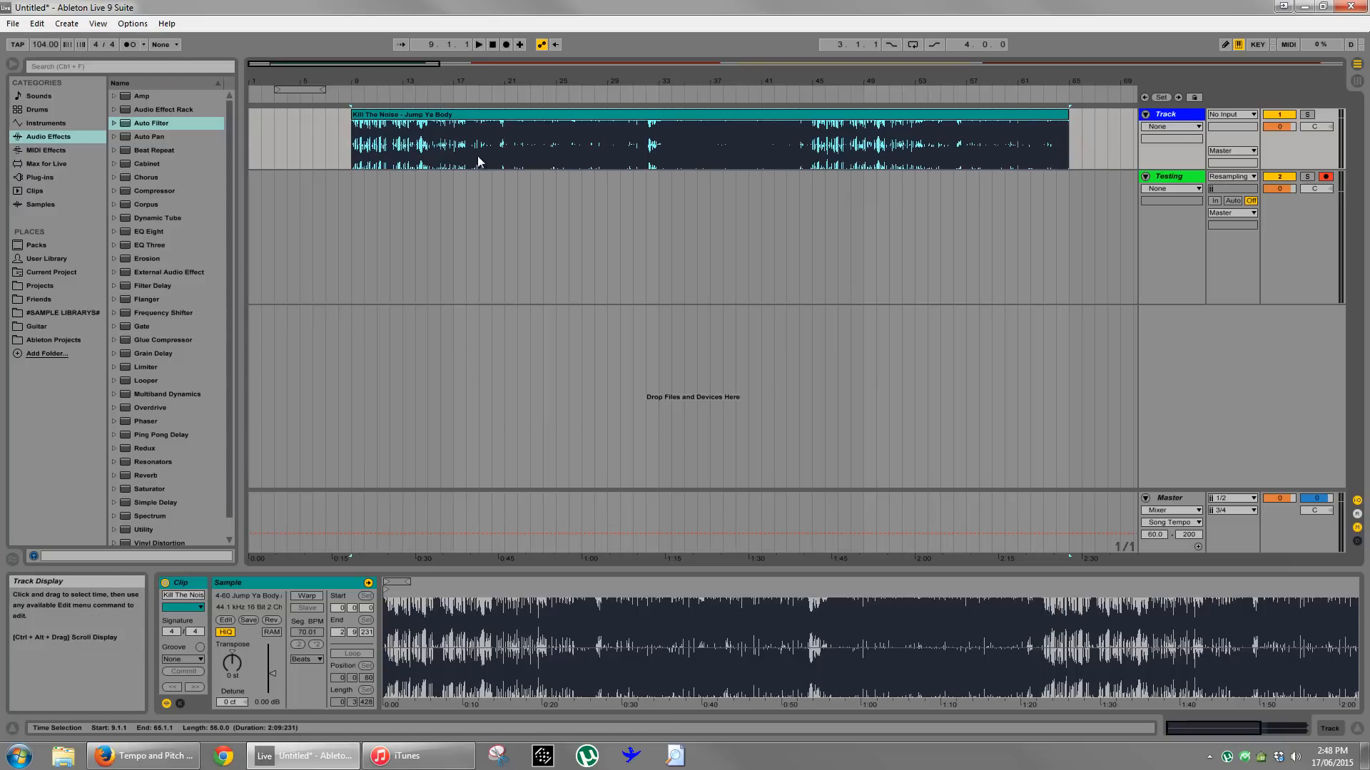
left_click(505, 155)
key("space")
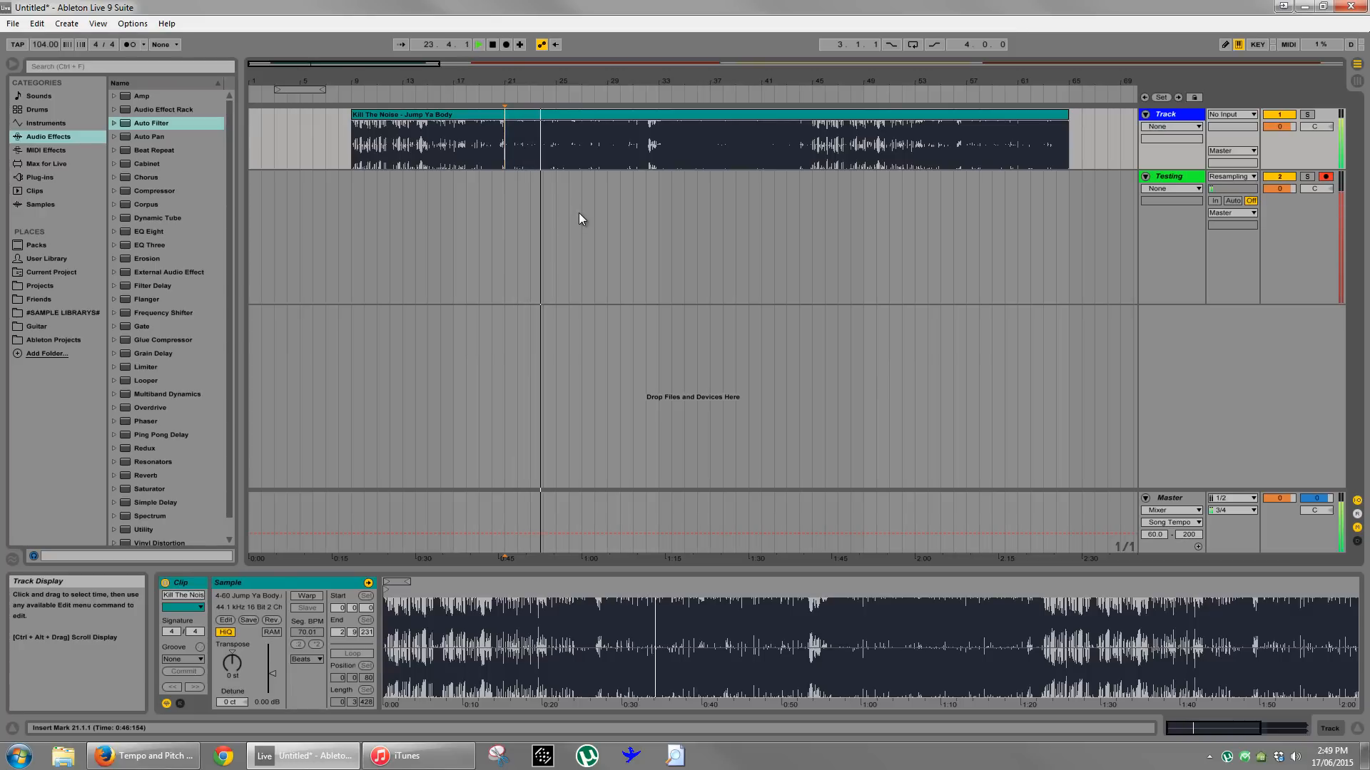
key("space")
- Move the Jump Ya Body clip's start marker to the first transient in its sample waveform
left_click(444, 108)
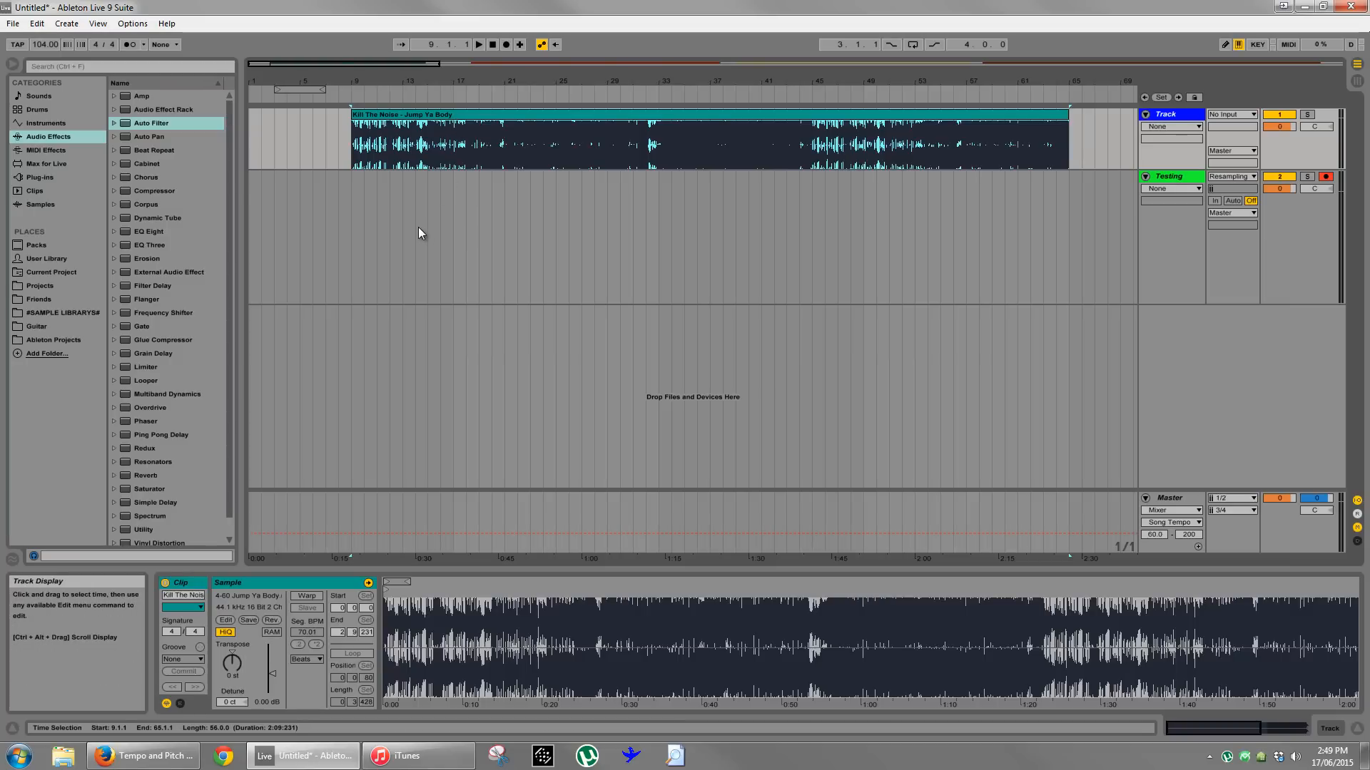
left_click_drag(389, 619, 388, 685)
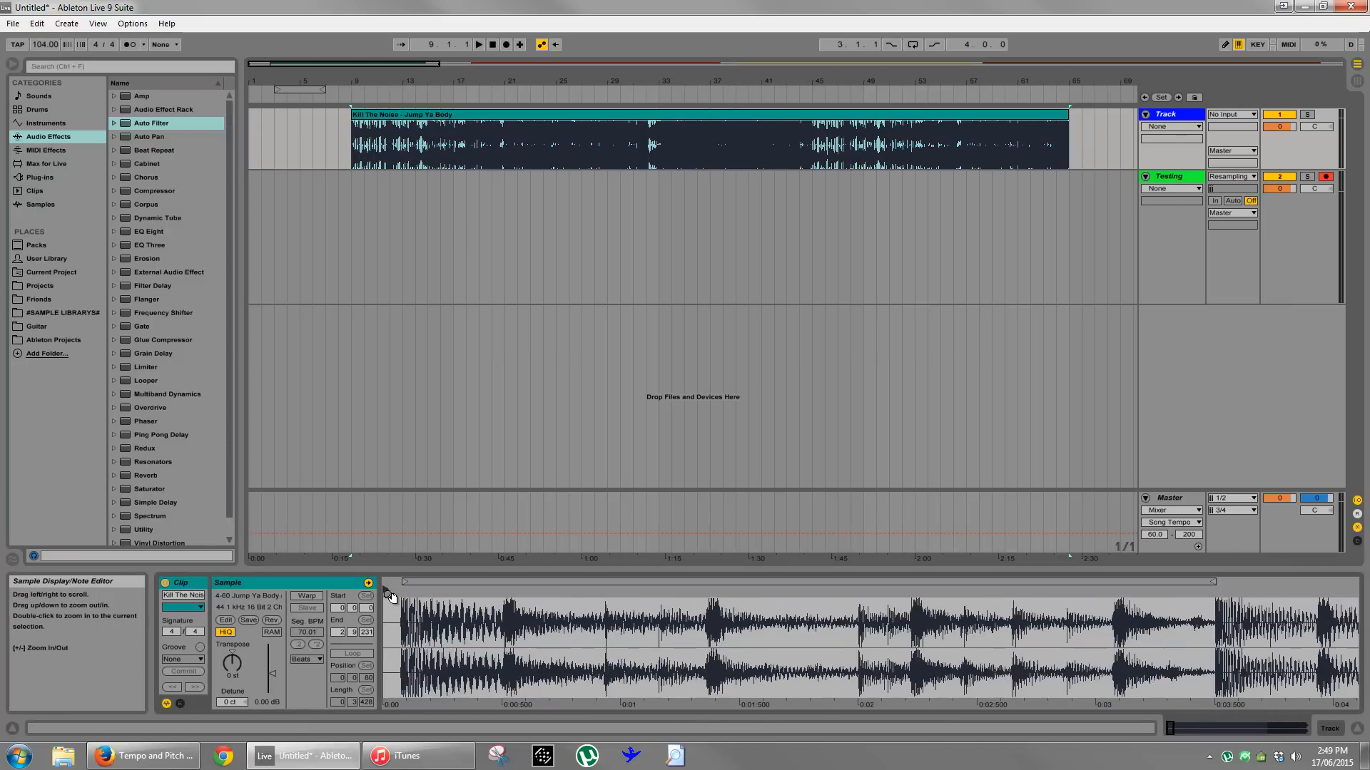
left_click_drag(385, 590, 433, 593)
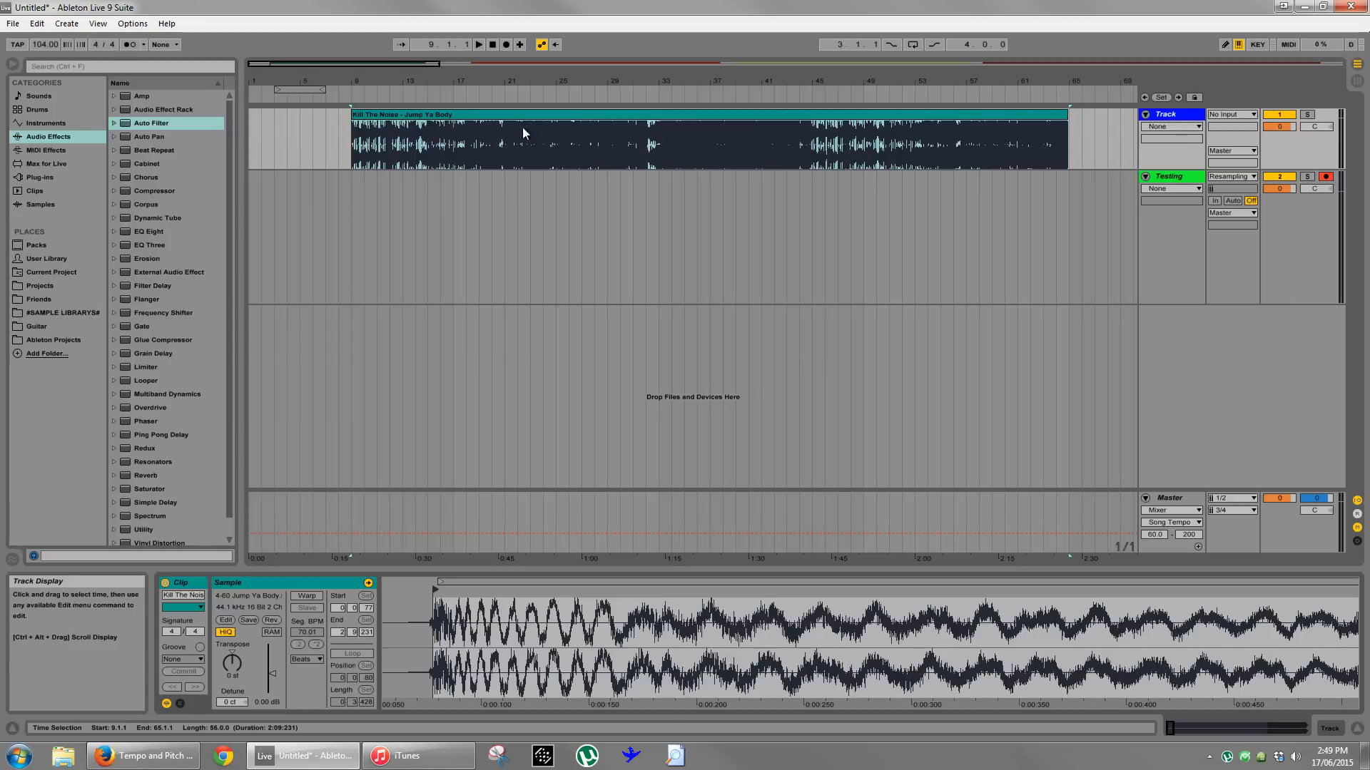
- Enable warping on the Jump Ya Body clip and set its segment tempo to 70 BPM
left_click_drag(468, 82, 467, 65)
left_click(368, 114)
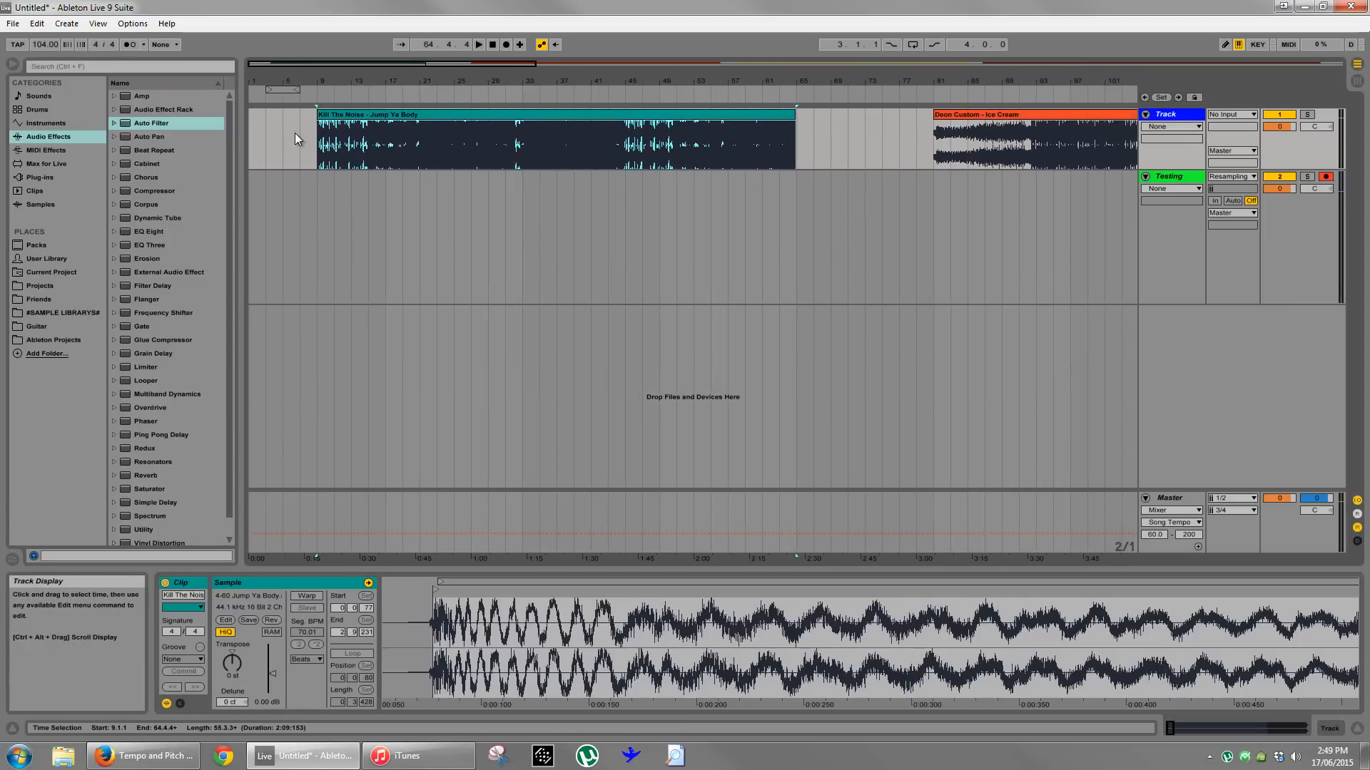
left_click(314, 596)
left_click_drag(419, 585, 420, 583)
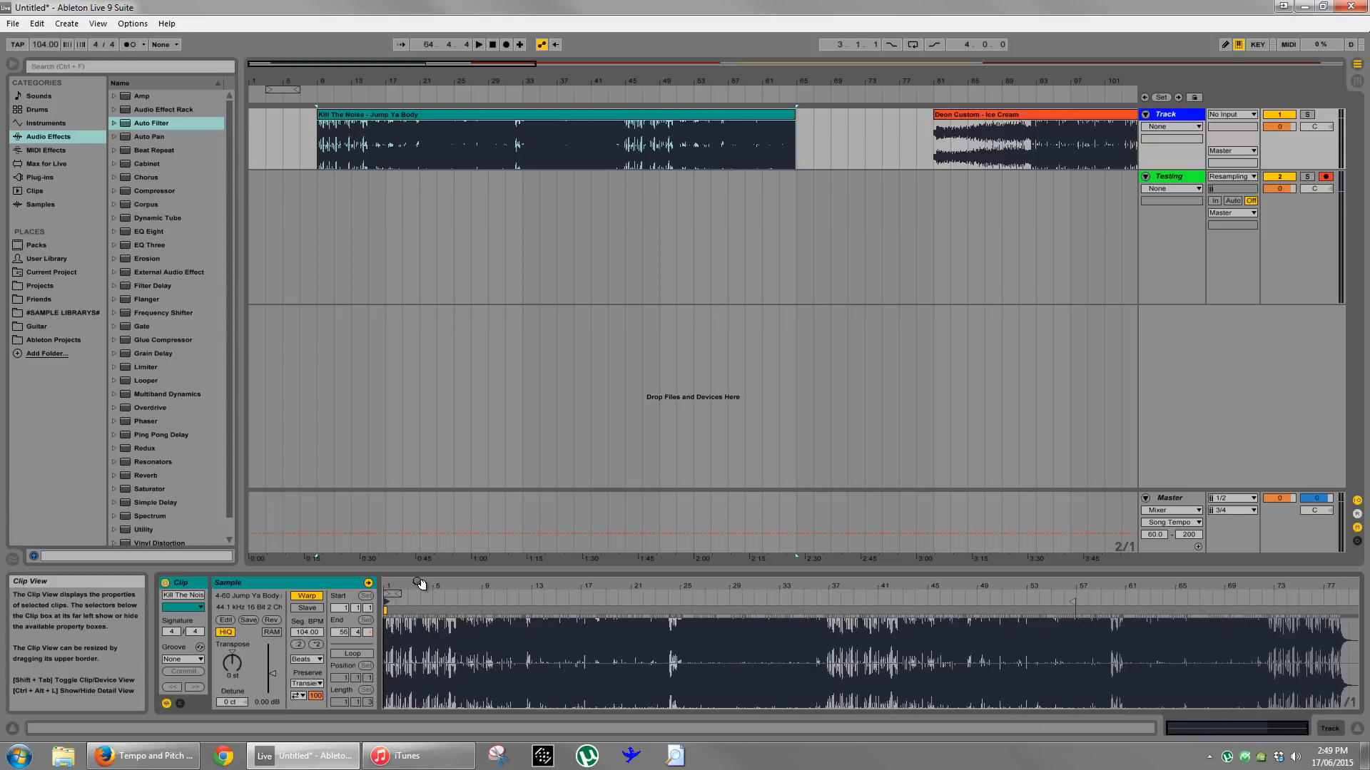
left_click(305, 631)
type("70")
key("Return")
- Set the warp mode of the Jump Ya Body clip to Complex
left_click_drag(396, 585, 399, 587)
left_click_drag(509, 585, 389, 575)
left_click_drag(1076, 585, 607, 590)
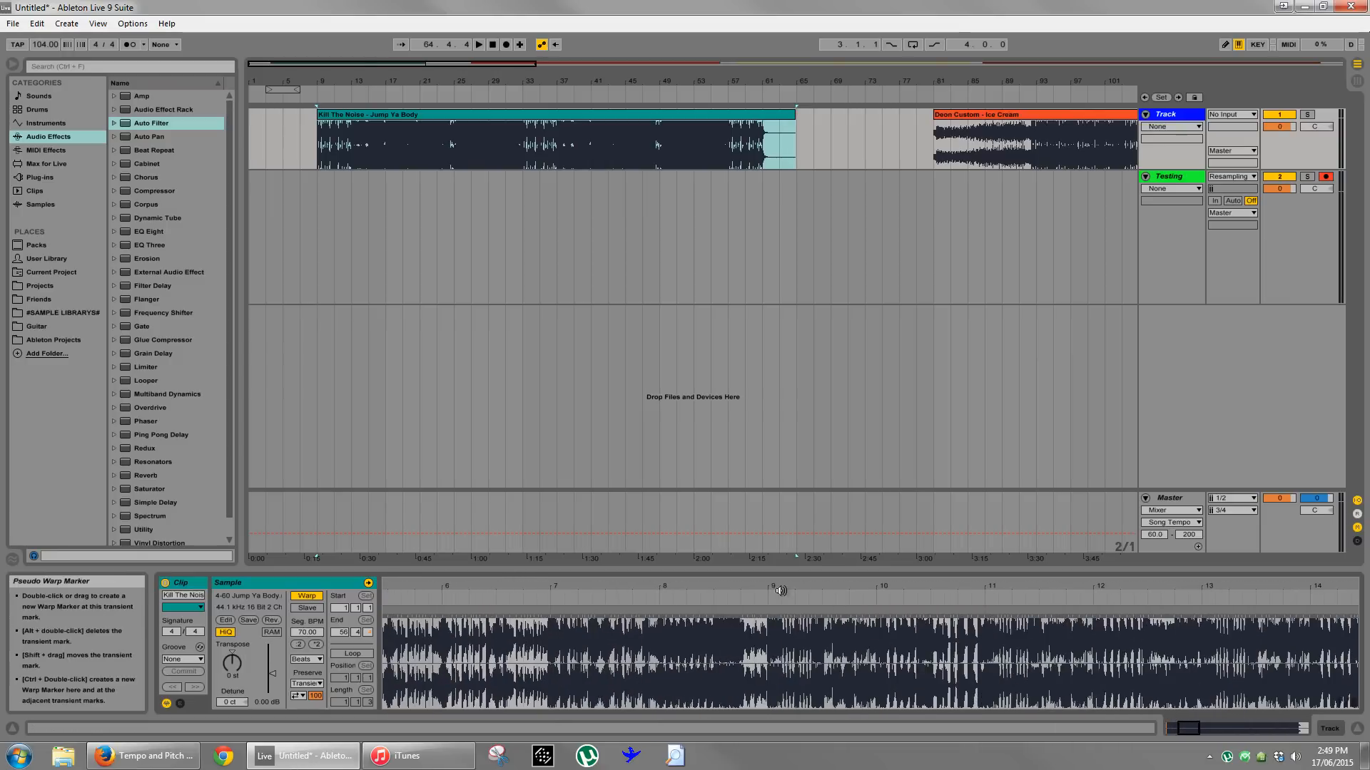
left_click_drag(780, 590, 633, 585)
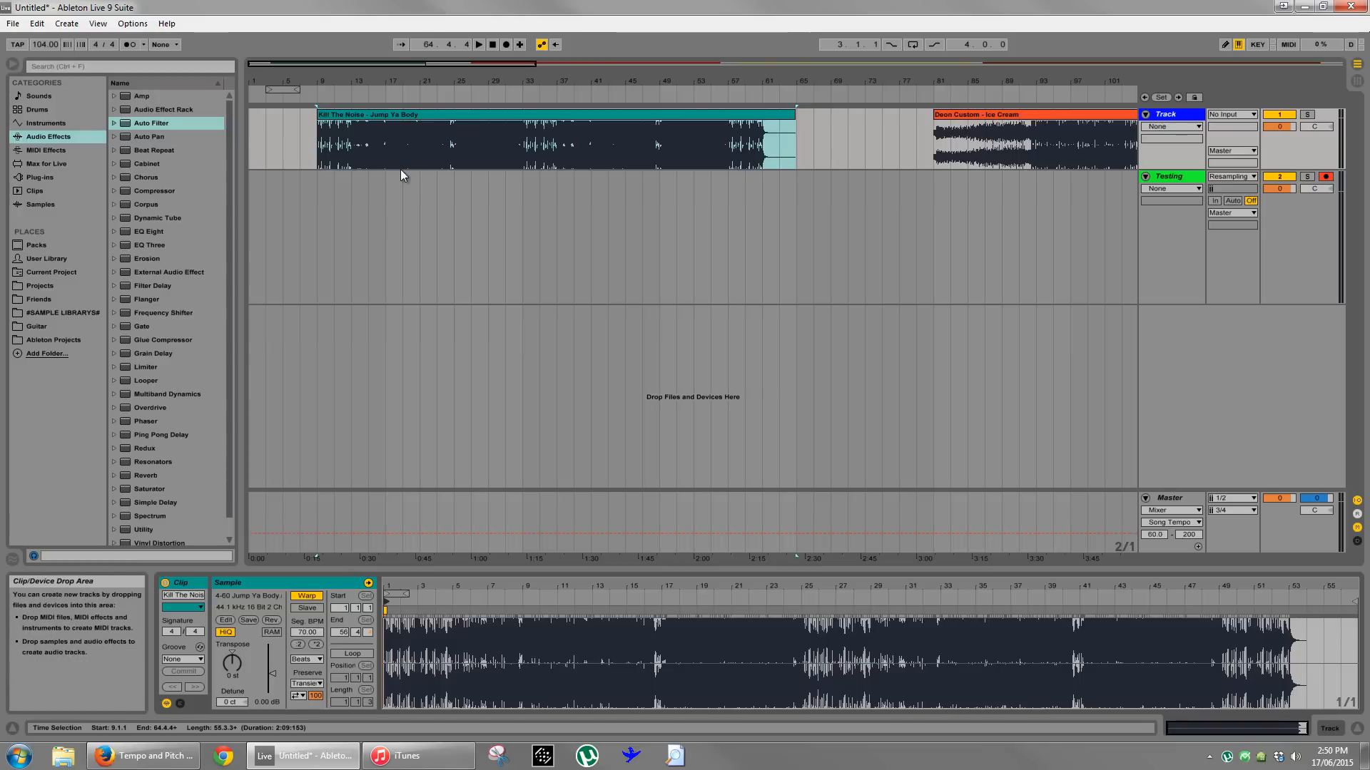
left_click(307, 659)
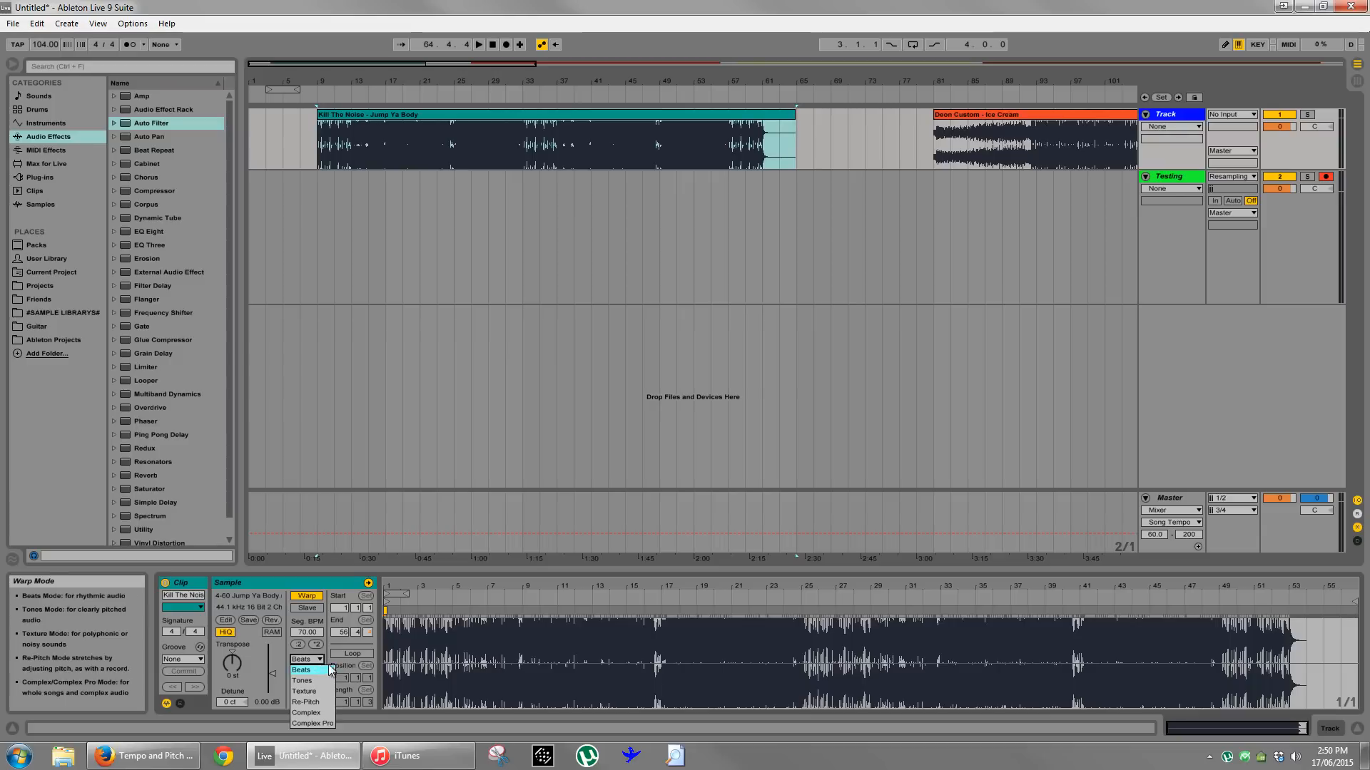
left_click(307, 713)
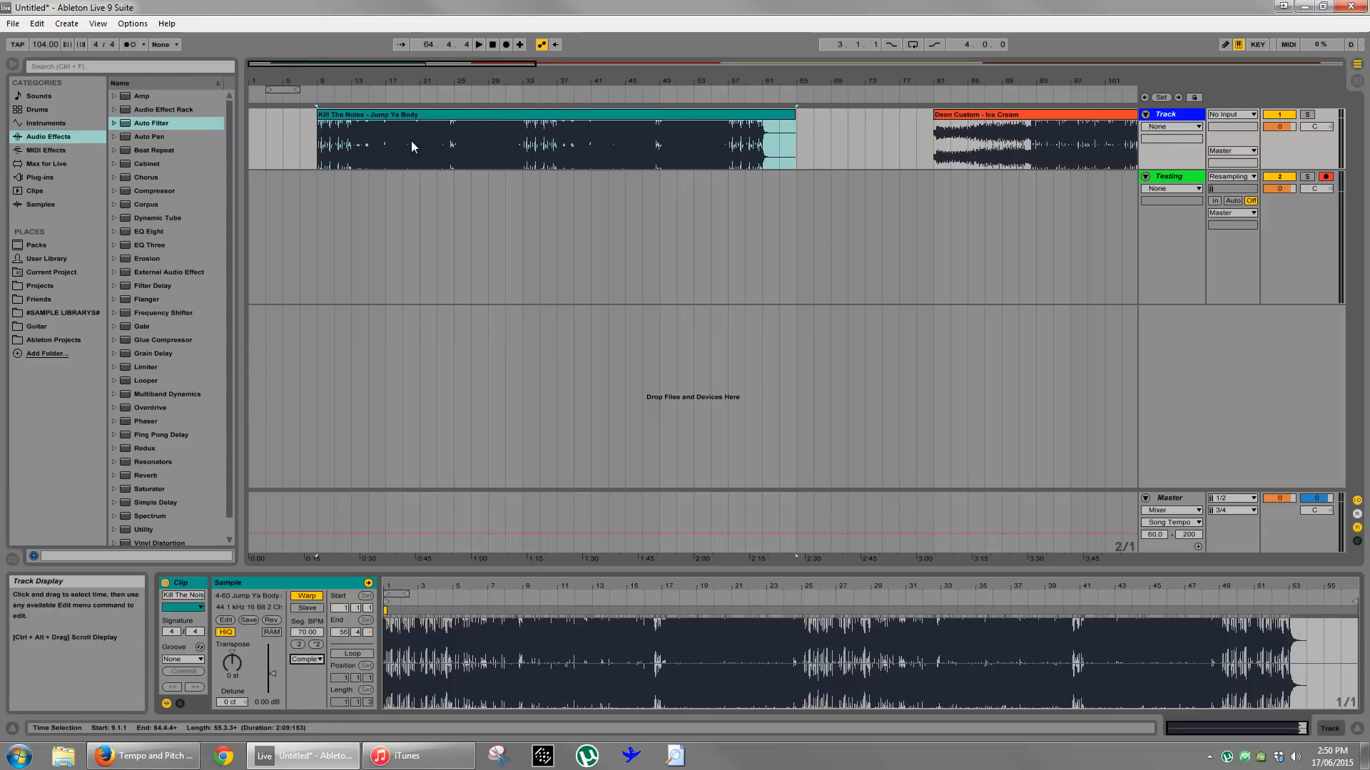
- Play the warped clip from bar 17 and set the song tempo to 93 BPM
double_click(385, 147)
left_click(385, 147)
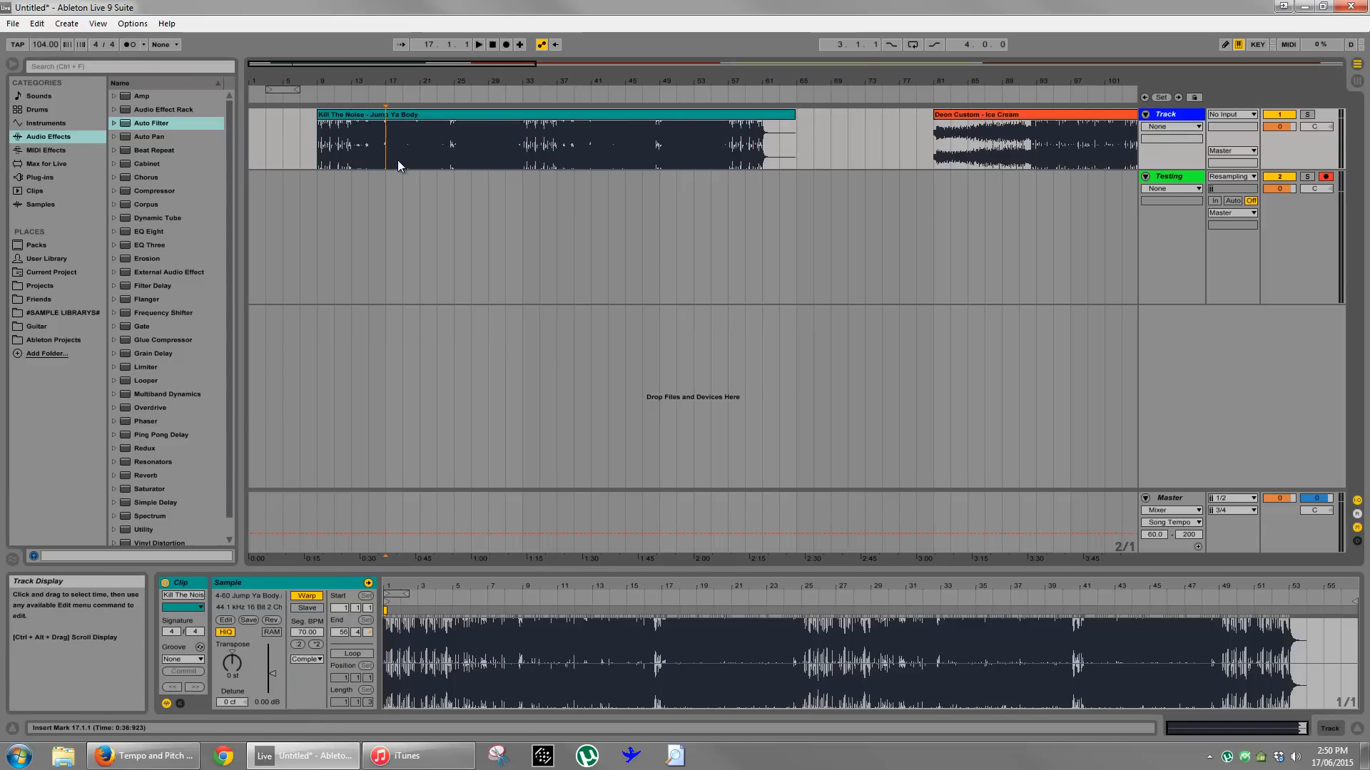
key("space")
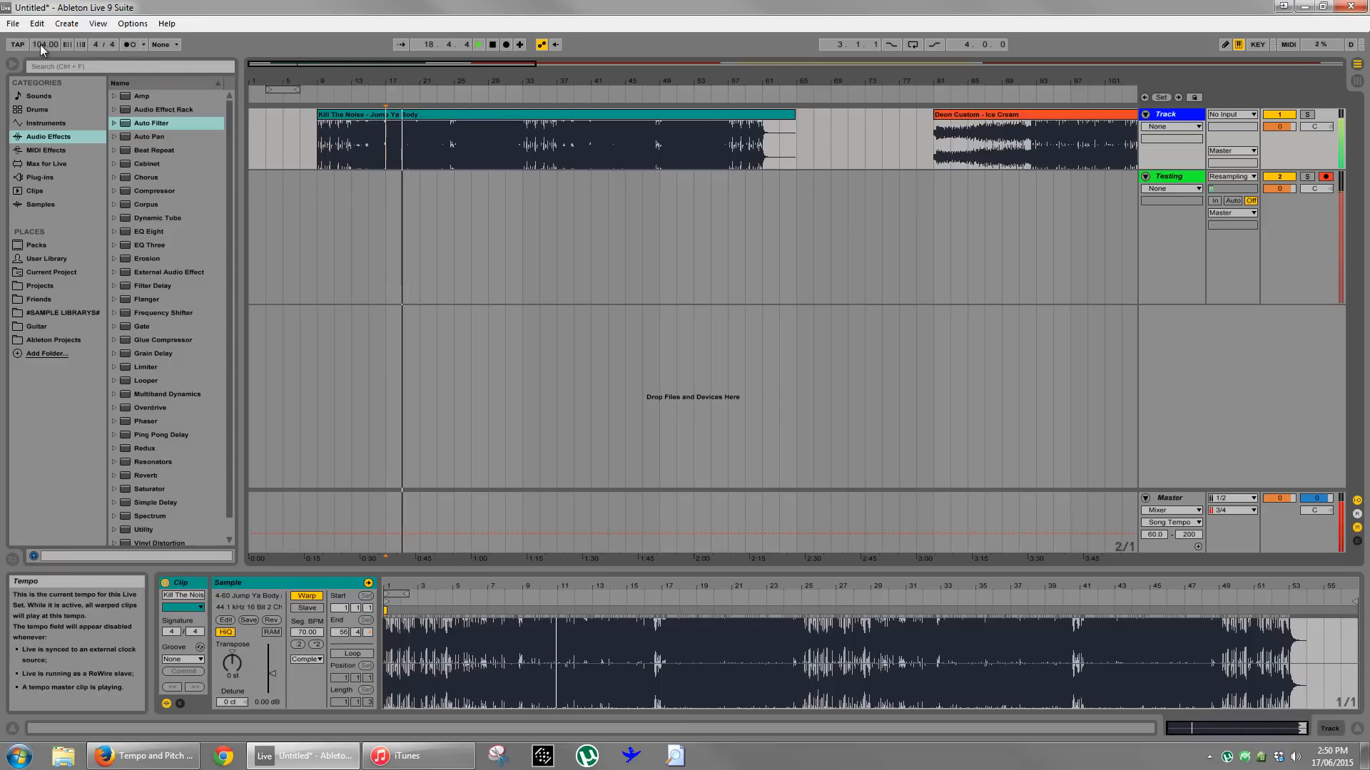
scroll(40, 45, "down", 5)
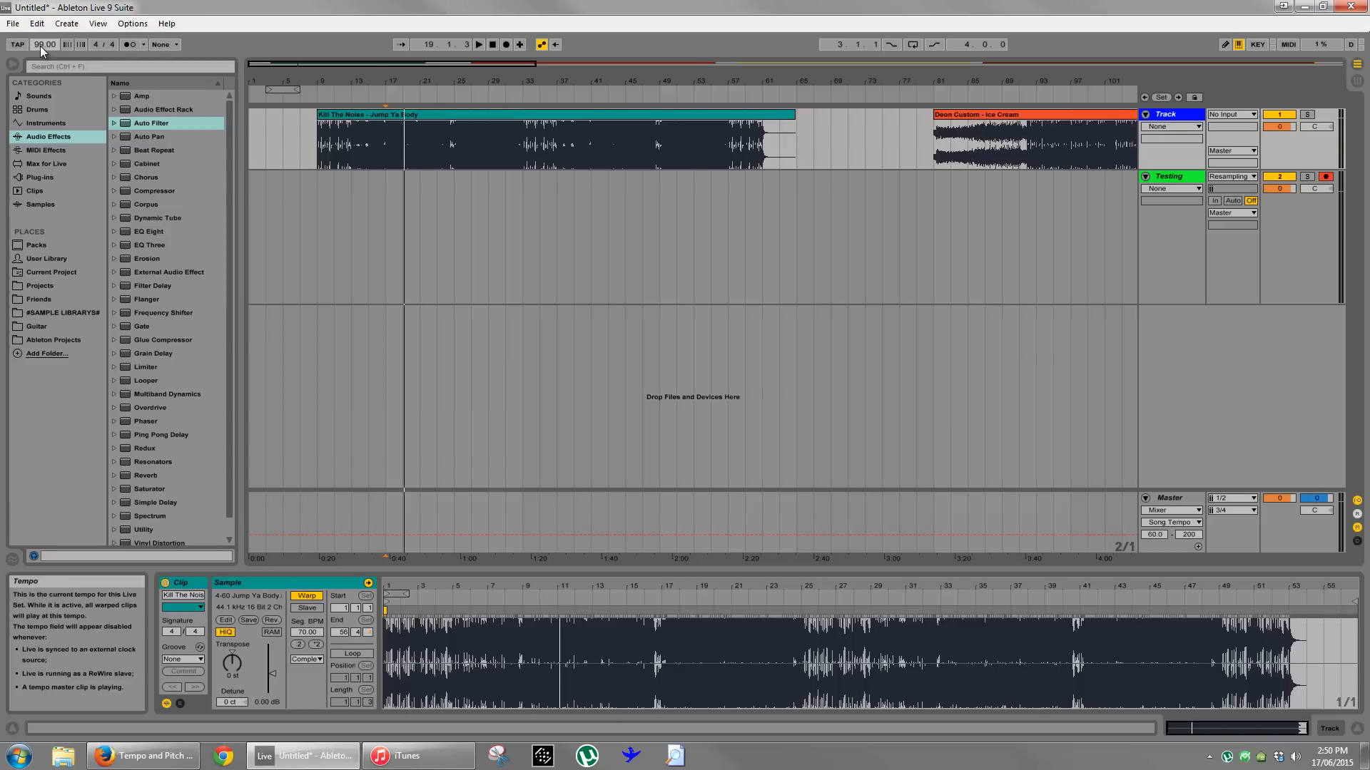
scroll(40, 44, "down", 1)
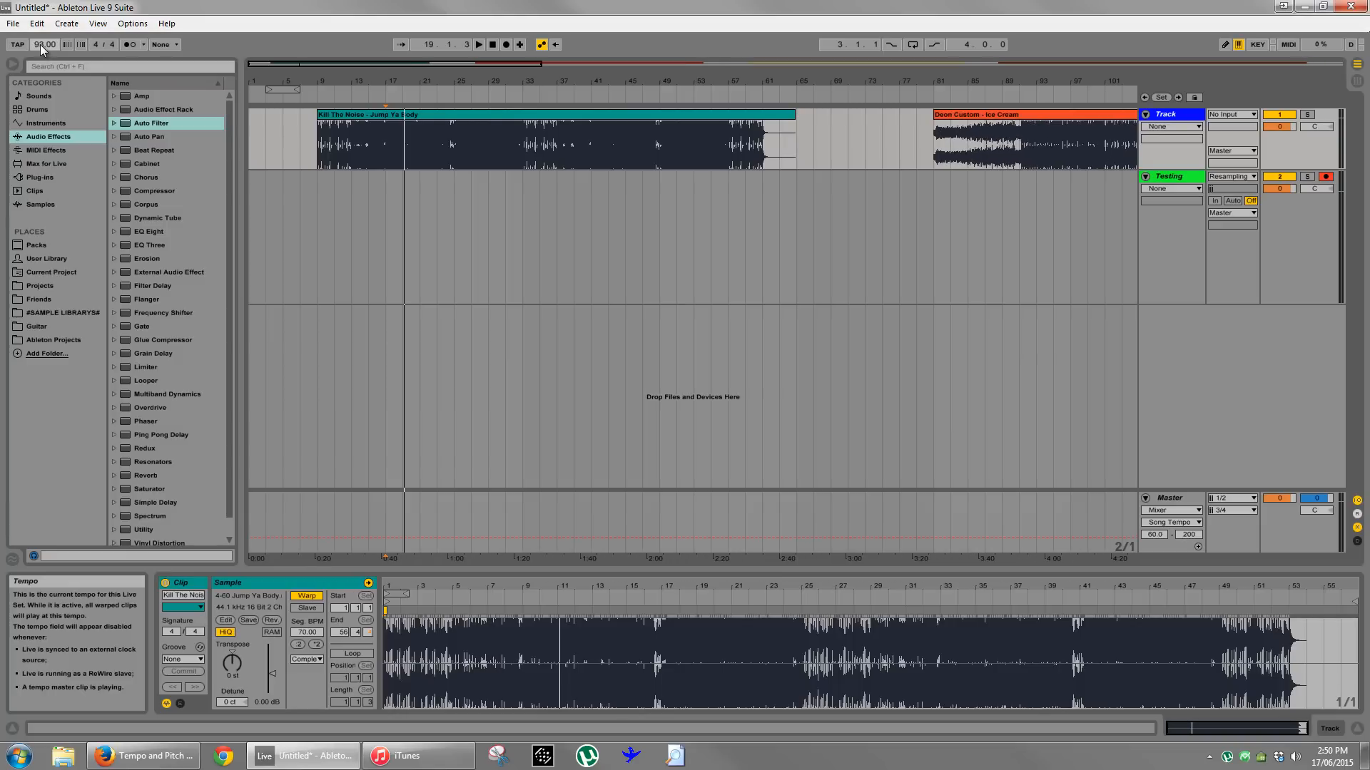
left_click(401, 215)
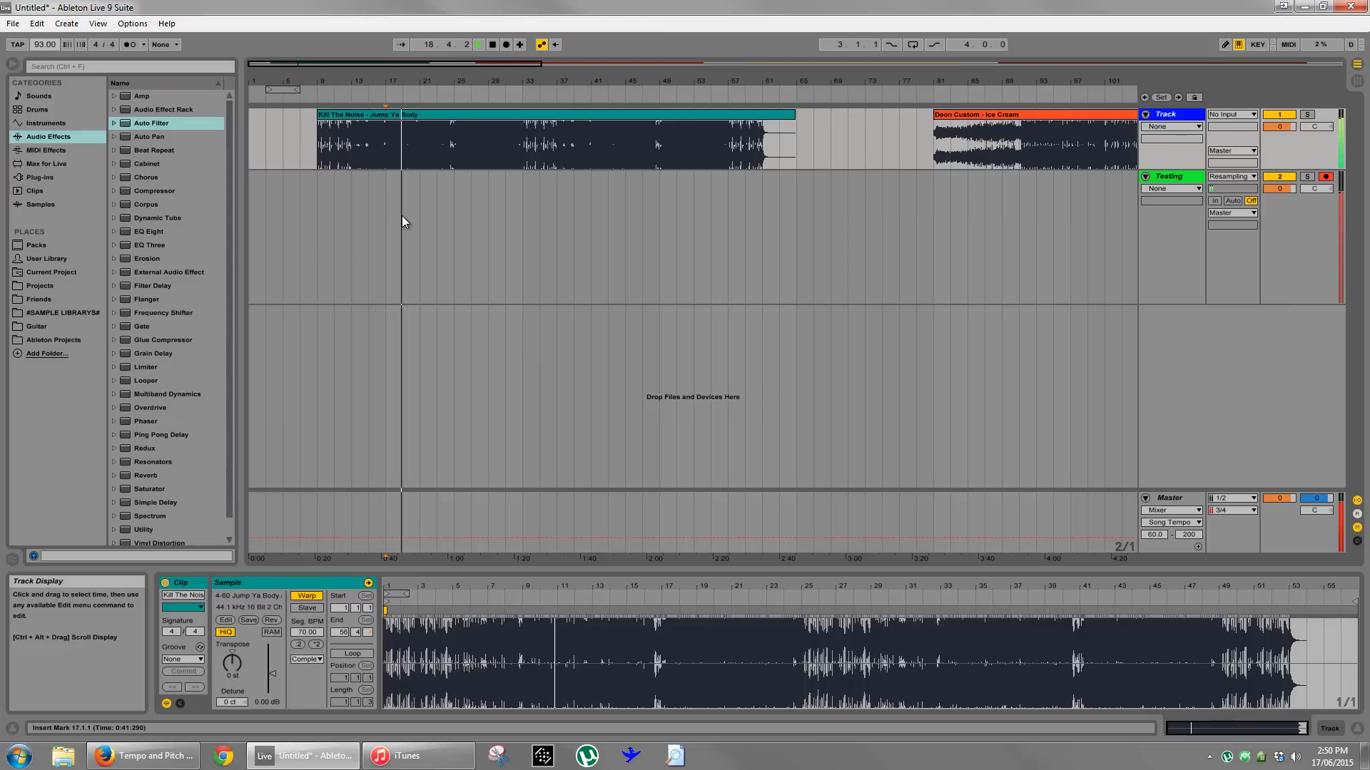
- Set the warp mode of the Jump Ya Body clip to Beats
left_click(391, 119)
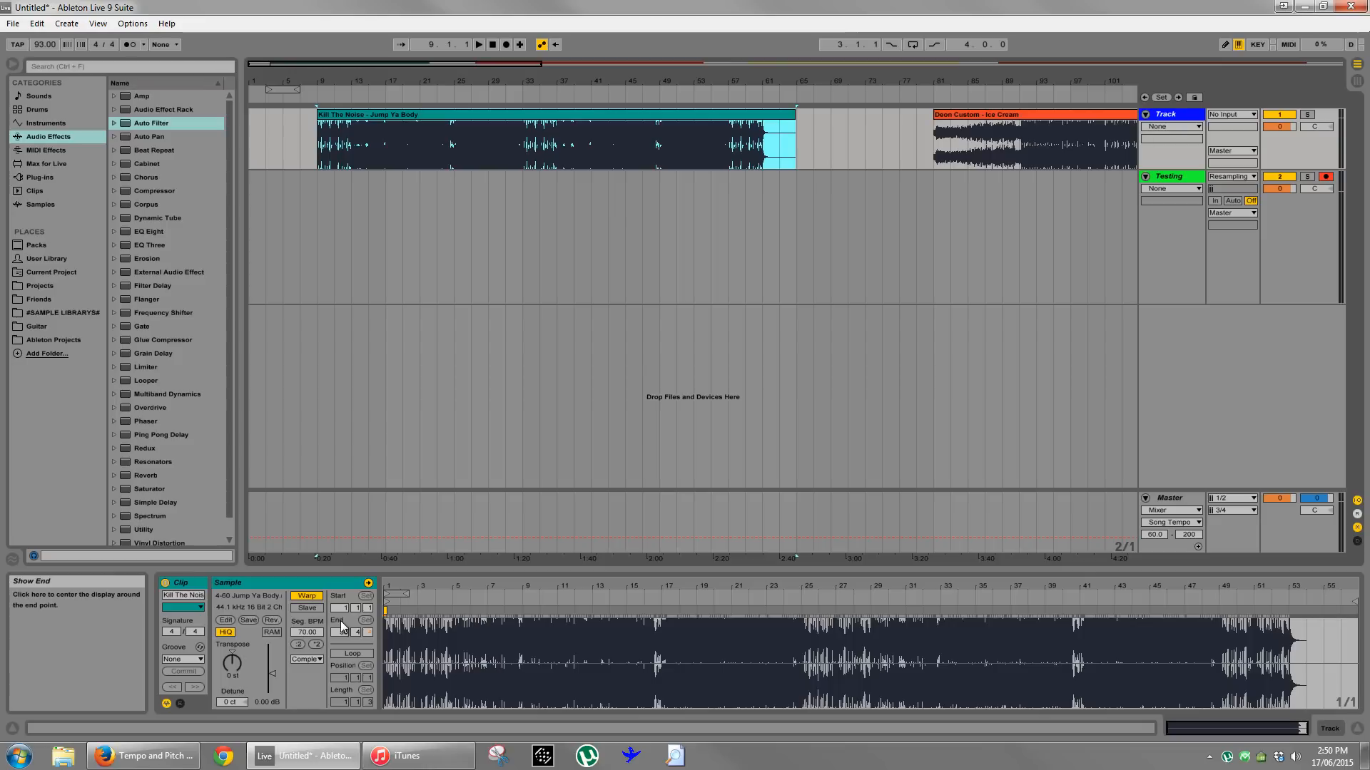
left_click(307, 659)
left_click(317, 666)
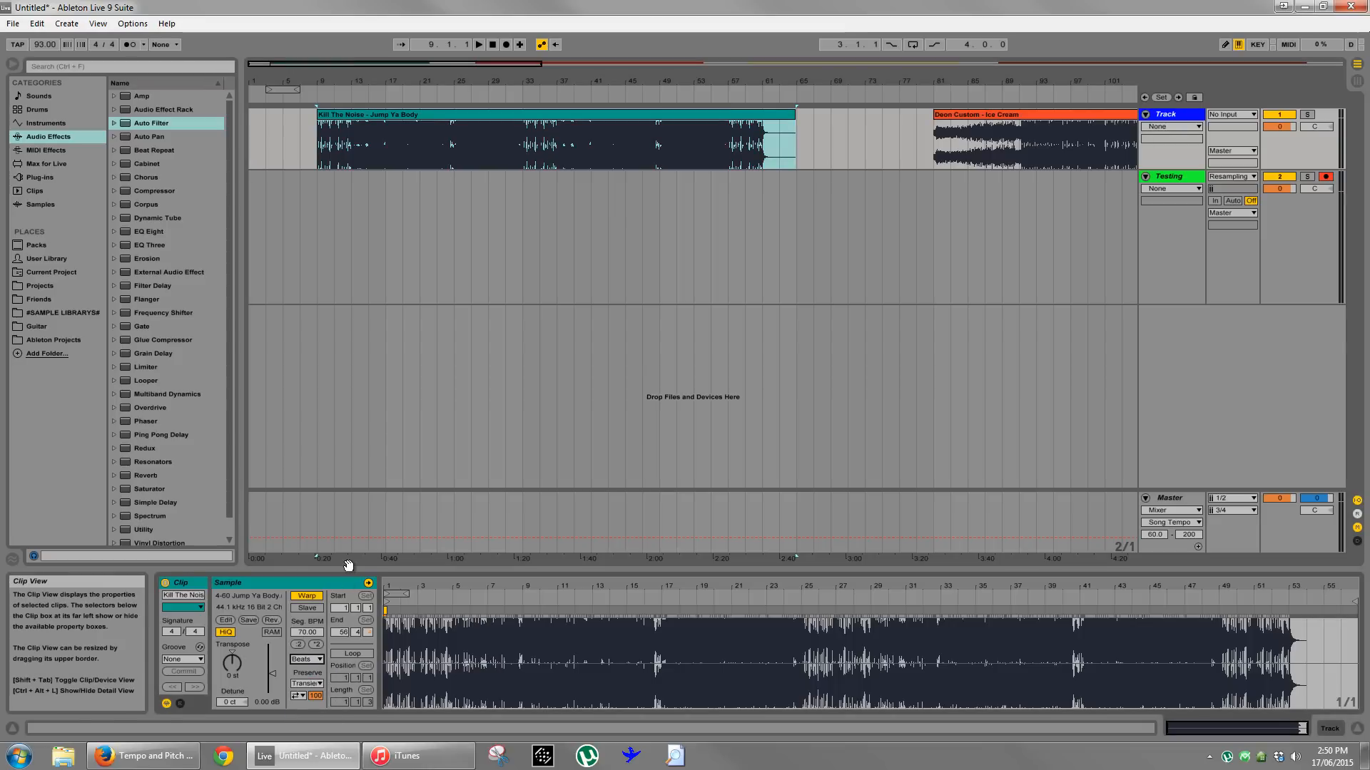
- Set the clip's Beats warping to preserve 1/8 divisions and turn its transient loop mode off
left_click(322, 236)
left_click_drag(330, 77, 326, 75)
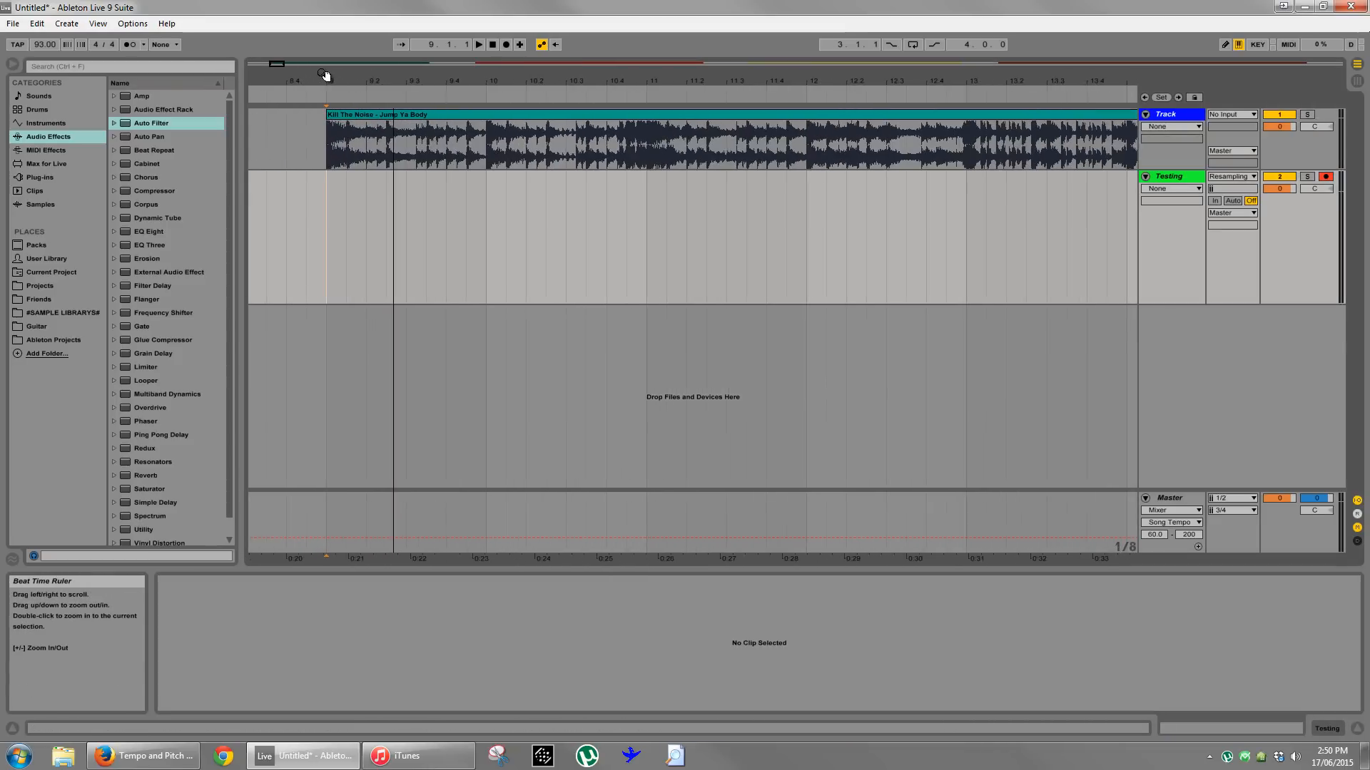
left_click(390, 115)
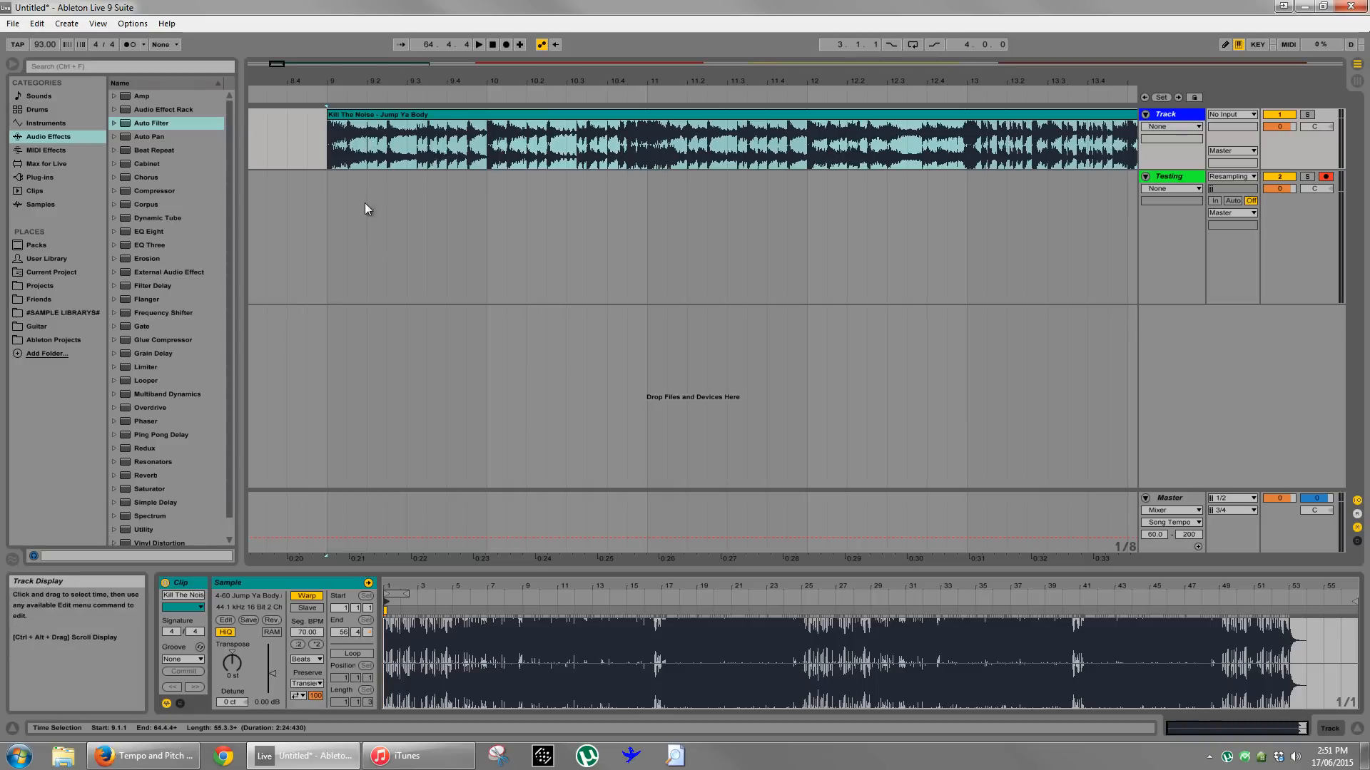
left_click(312, 685)
left_click(314, 664)
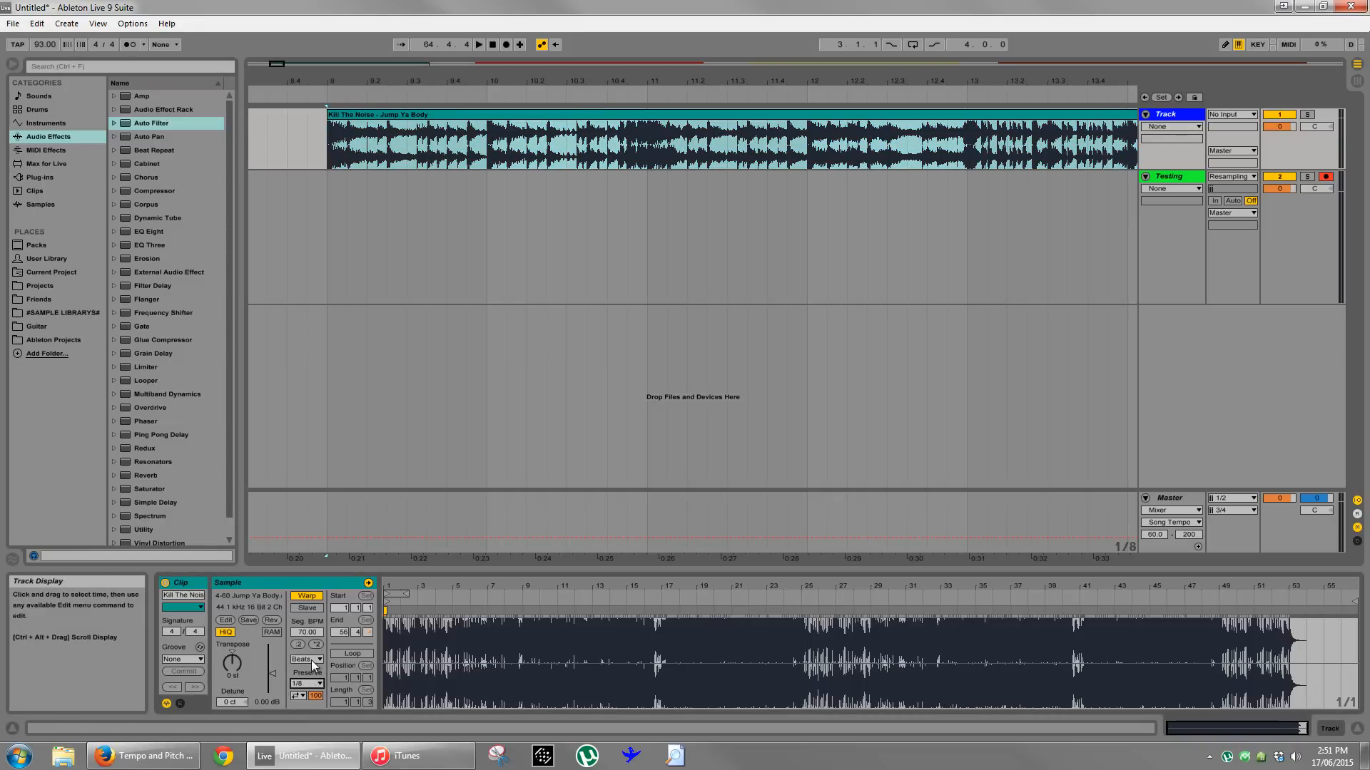
left_click(298, 696)
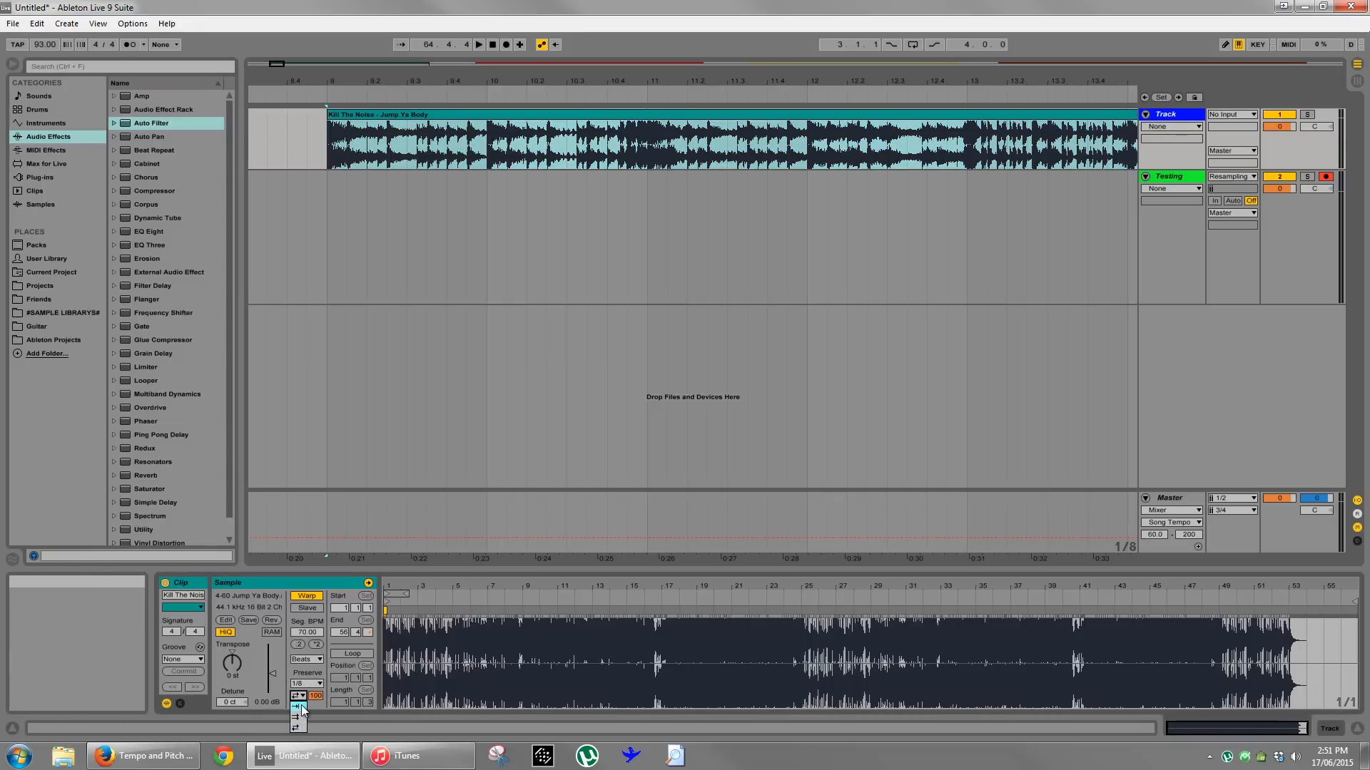
left_click(301, 707)
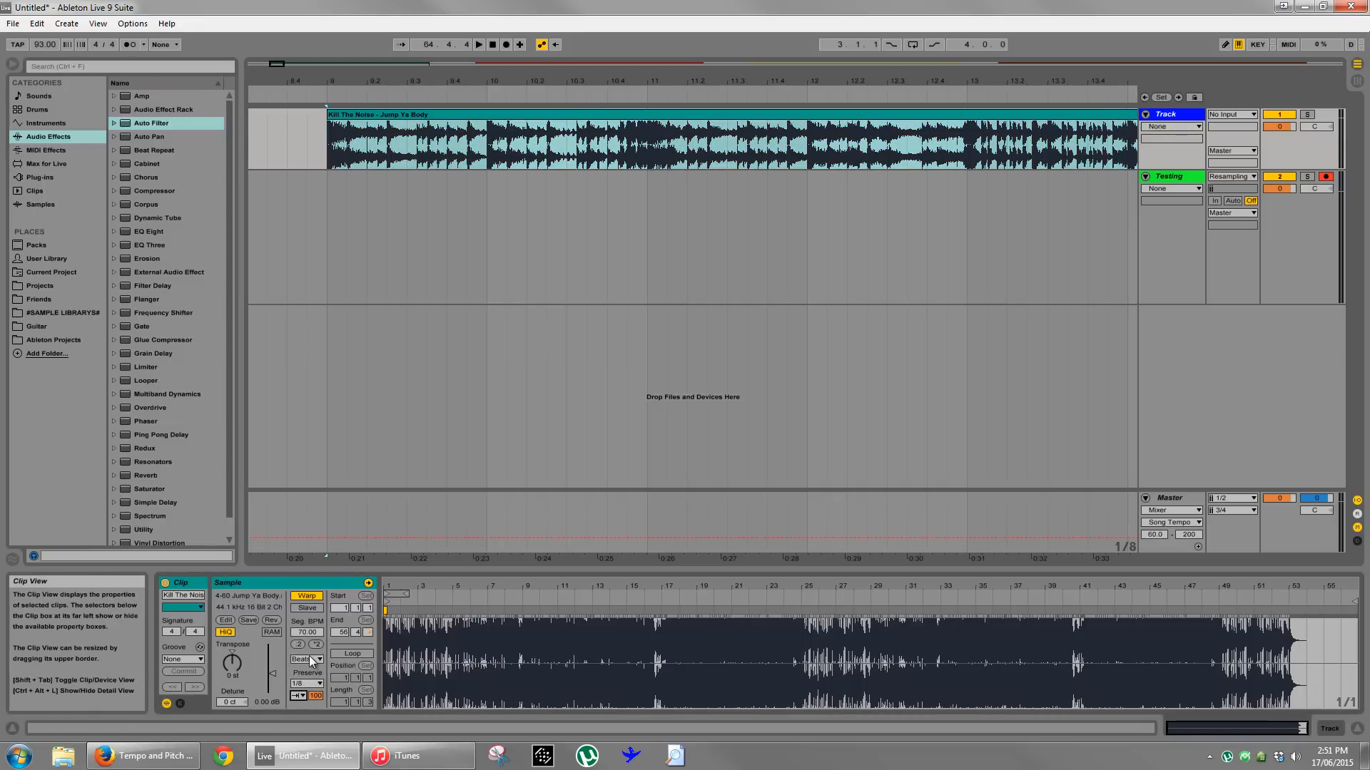
- Split the Jump Ya Body clip at every eighth note from bar 9 to bar 10
left_click(378, 239)
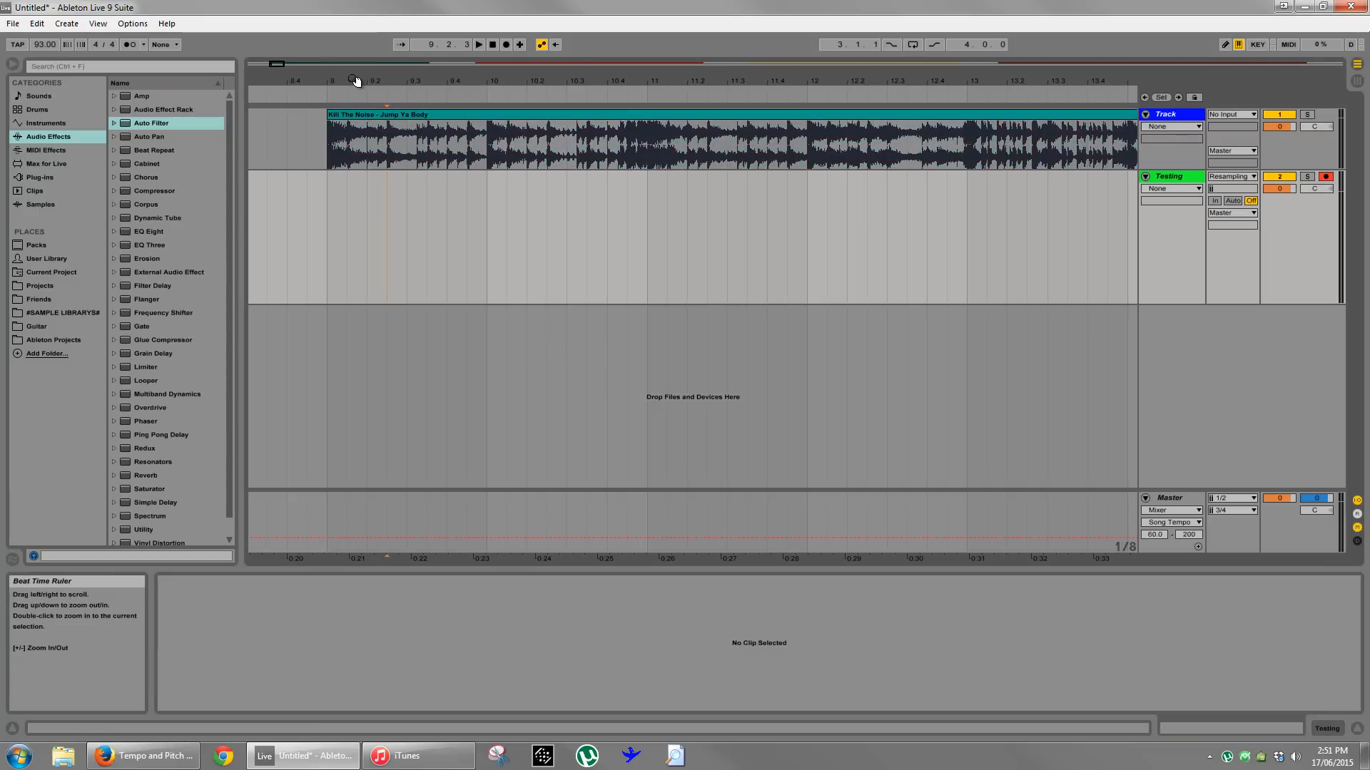
left_click_drag(357, 80, 391, 124)
right_click(441, 226)
left_click(501, 329)
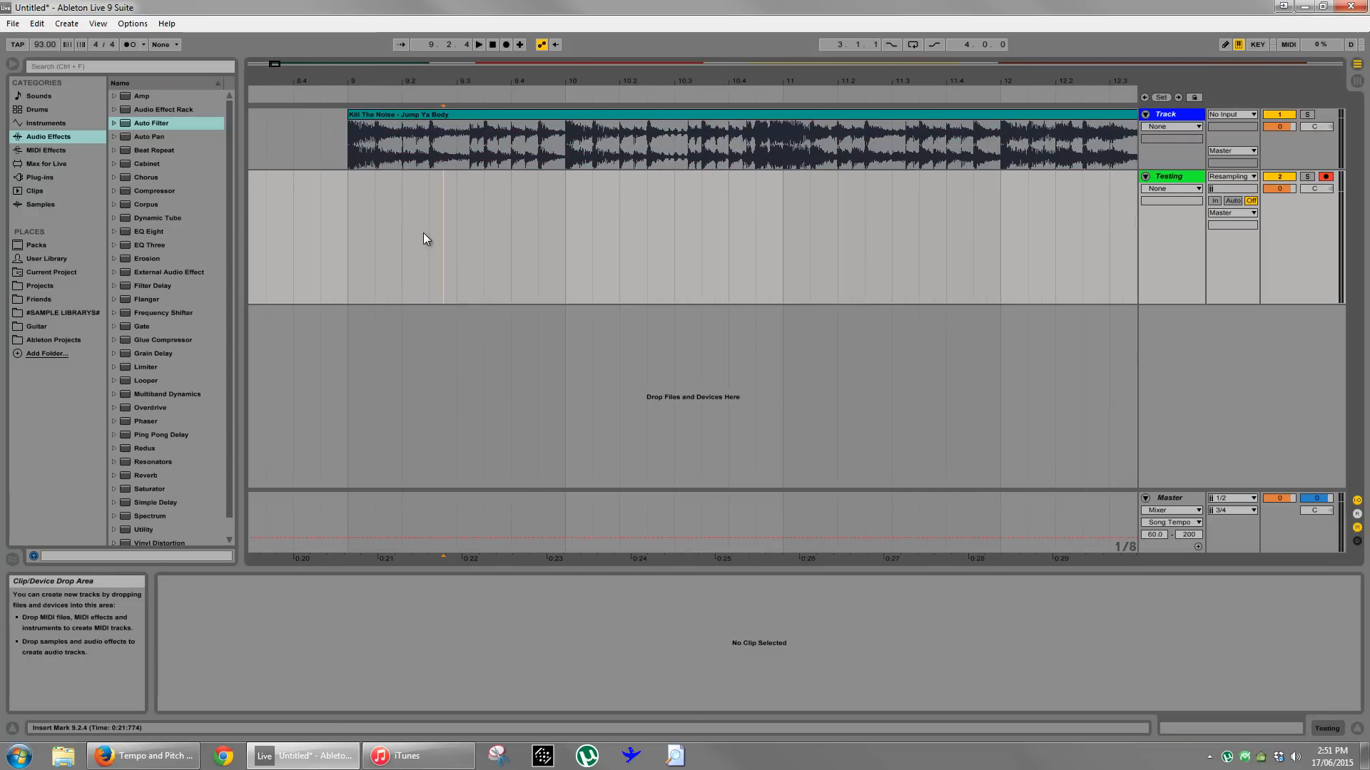
left_click(376, 154)
key("ctrl+e")
left_click(402, 155)
key("ctrl+e")
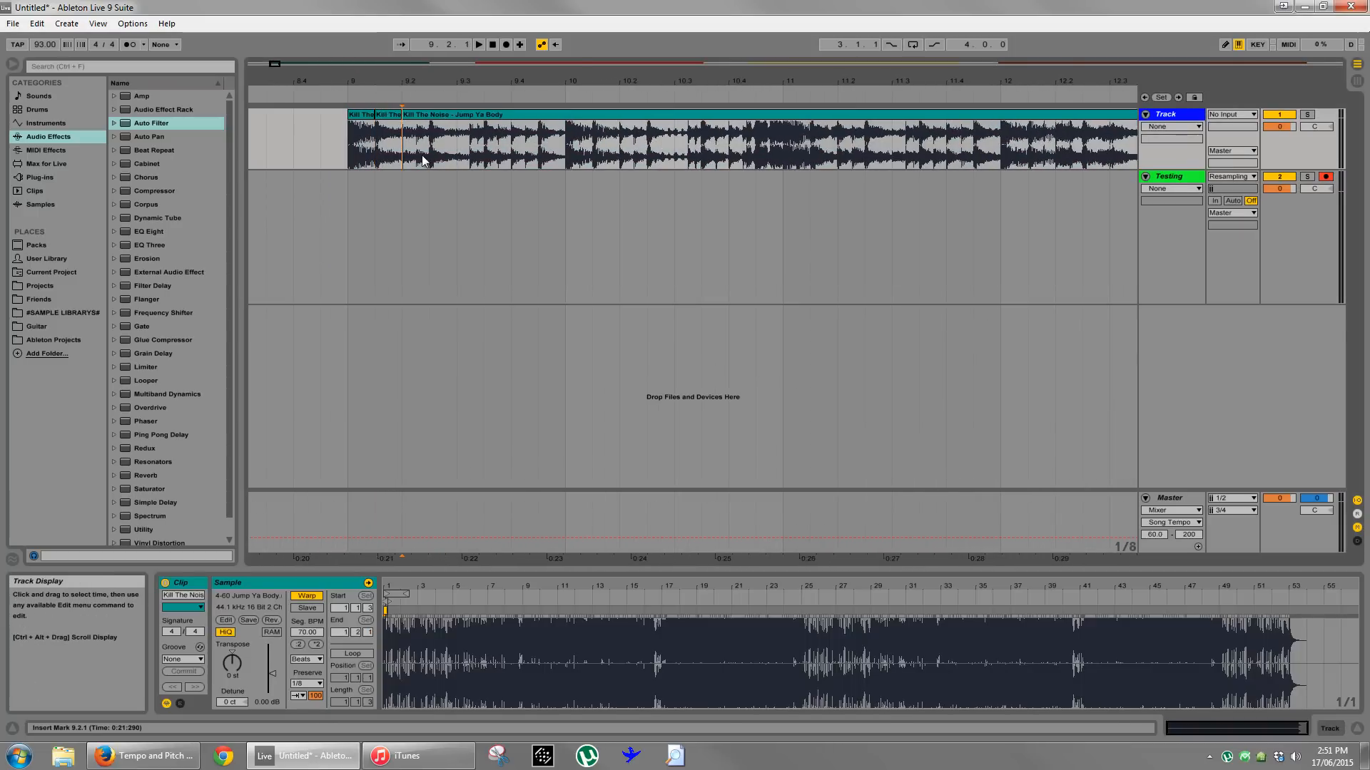
left_click(429, 156)
key("ctrl+e")
left_click(456, 154)
key("ctrl+e")
left_click(484, 154)
key("ctrl+e")
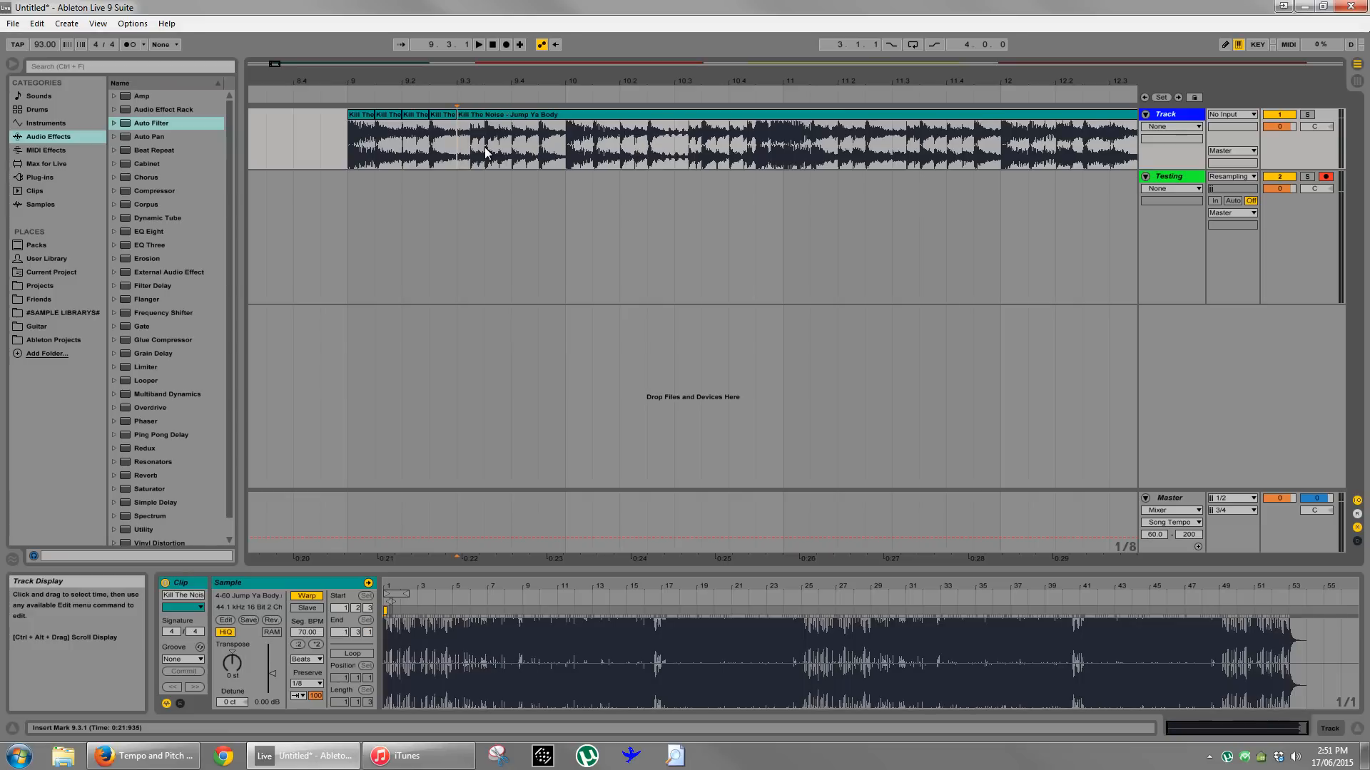
left_click(511, 154)
key("ctrl+e")
left_click(539, 150)
key("ctrl+e")
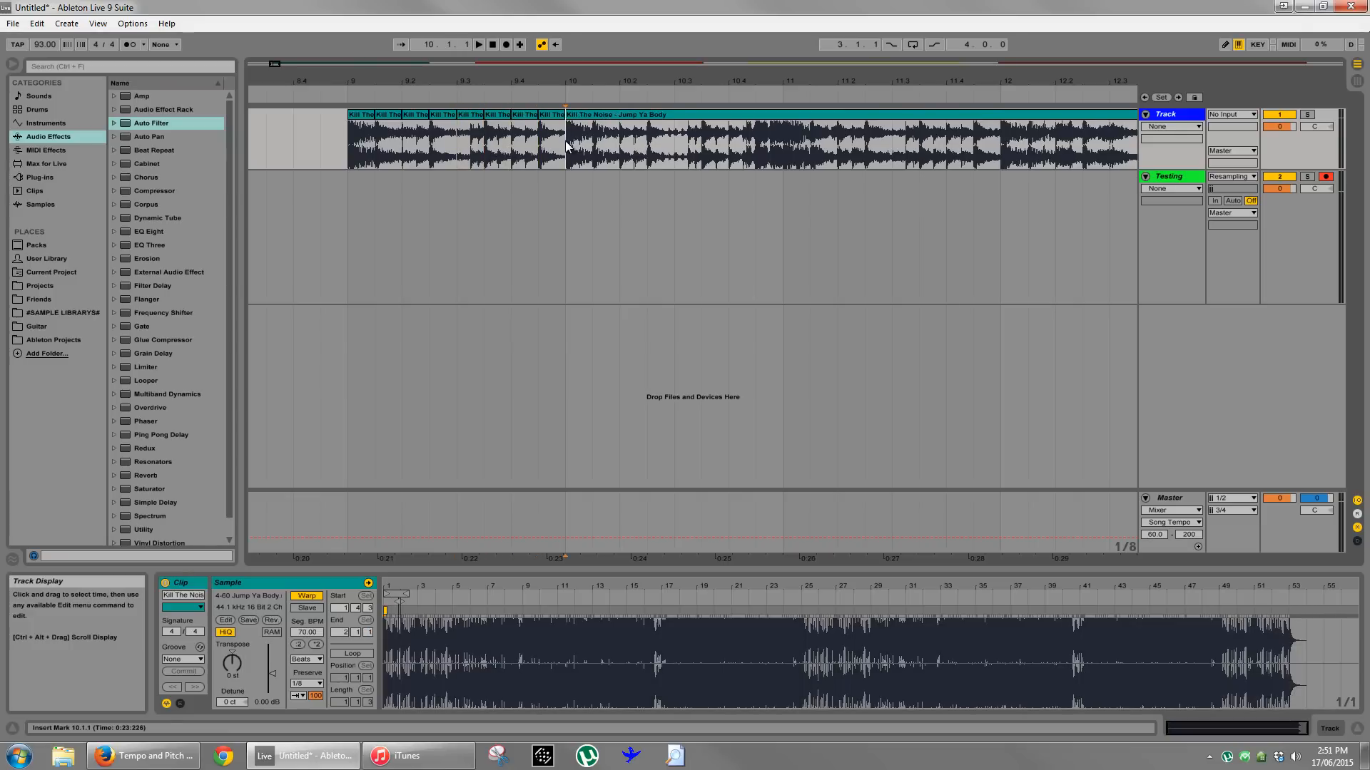
- Move the eighth-note slice just before bar 10 onto the Testing track and turn off its warping
left_click(555, 120)
left_click_drag(556, 119, 551, 178)
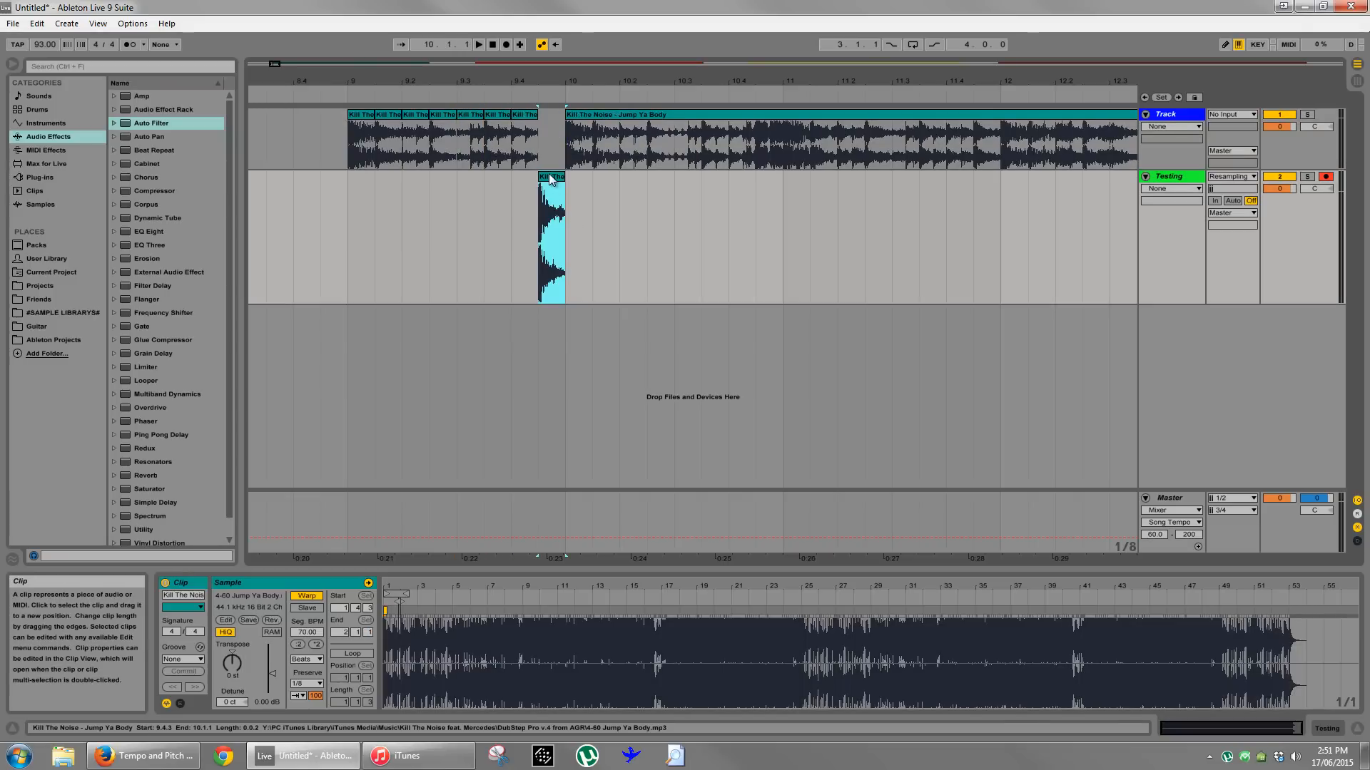
left_click(307, 597)
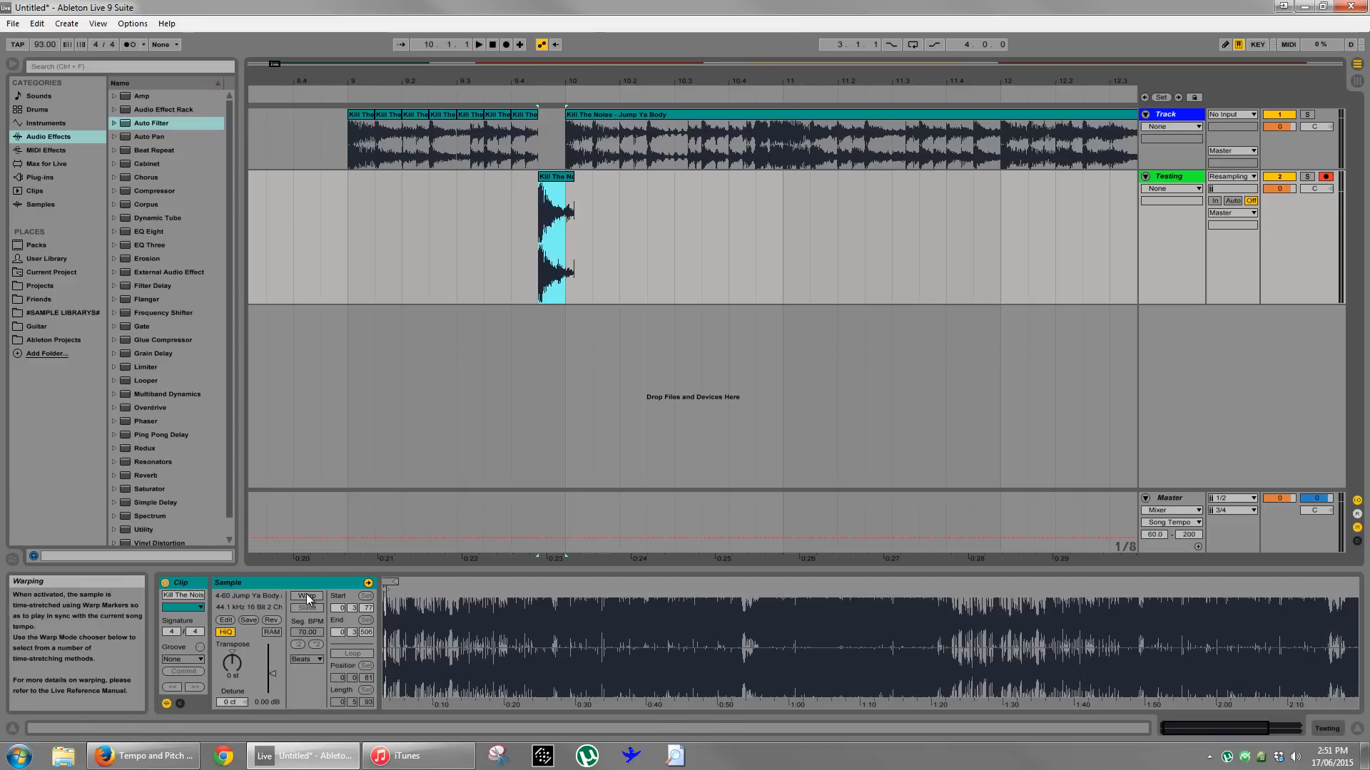
left_click(590, 261)
left_click(570, 238)
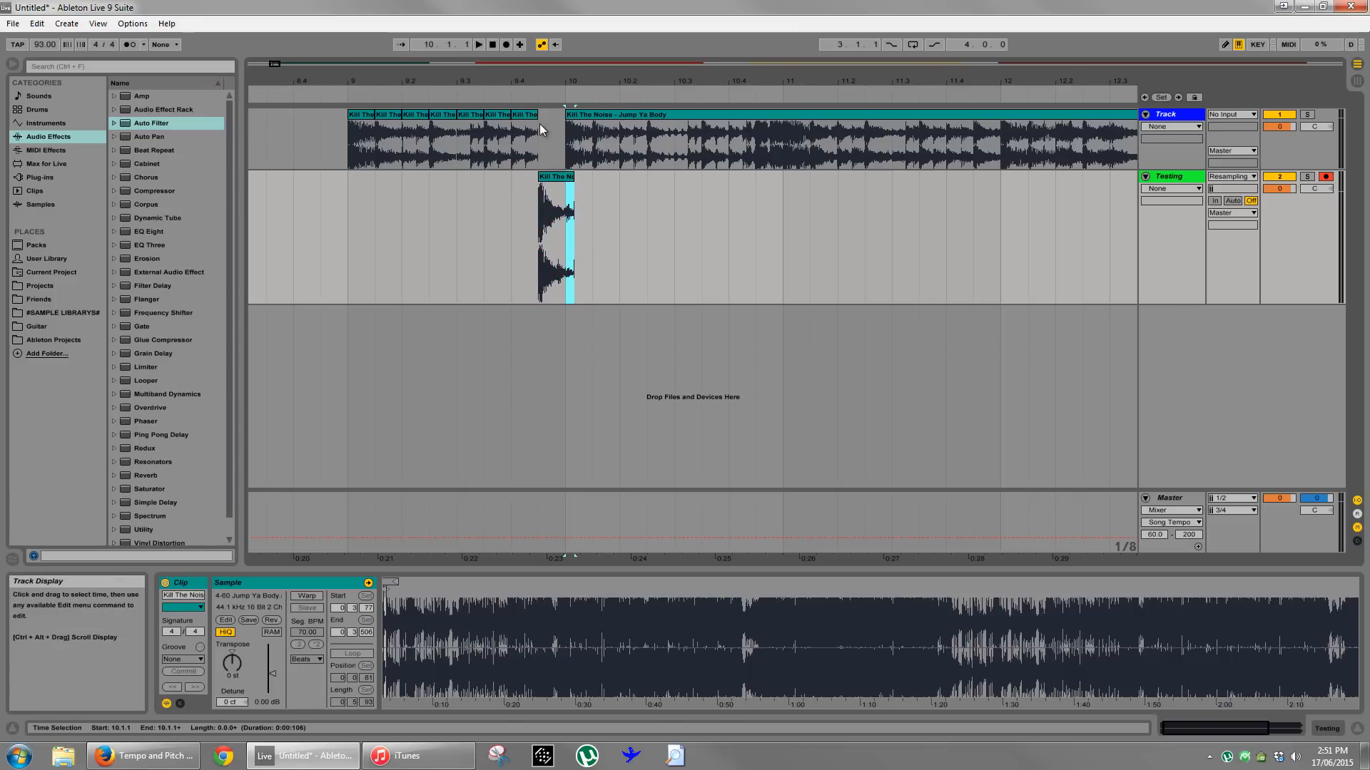
- Move the slice at 9.4.1 onto the Testing track, turn off its warping, and butt it against the final slice, trimming both to eighth notes
left_click_drag(528, 128, 500, 236)
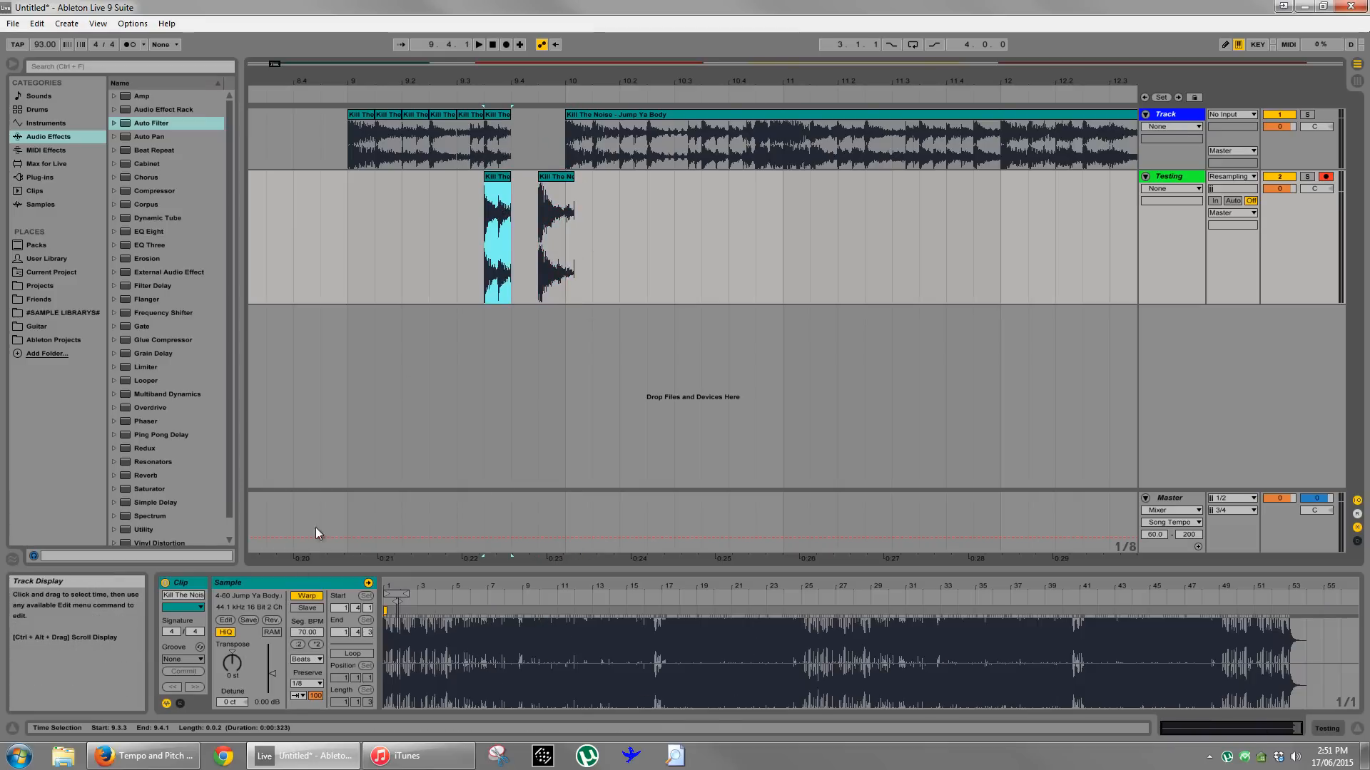
left_click(314, 597)
left_click(619, 254)
left_click_drag(523, 79, 528, 94)
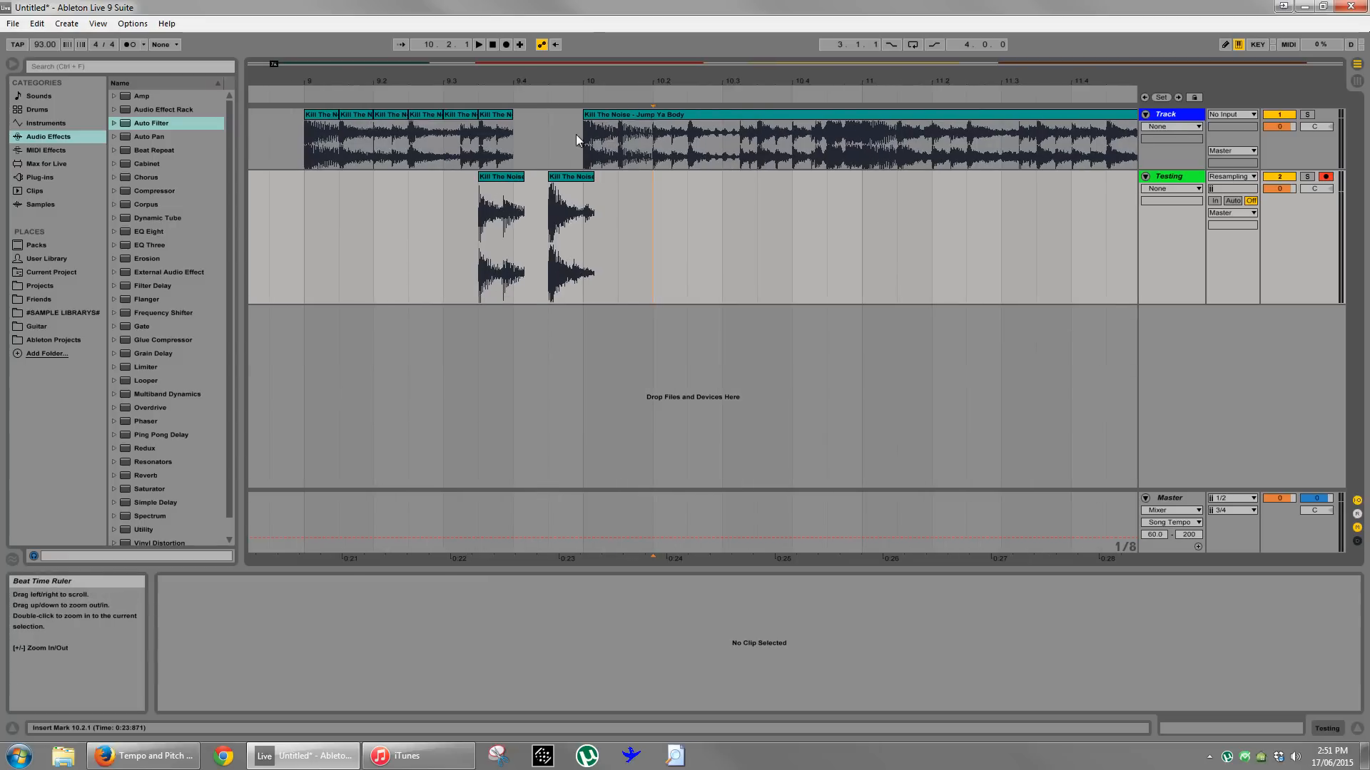
left_click(498, 184)
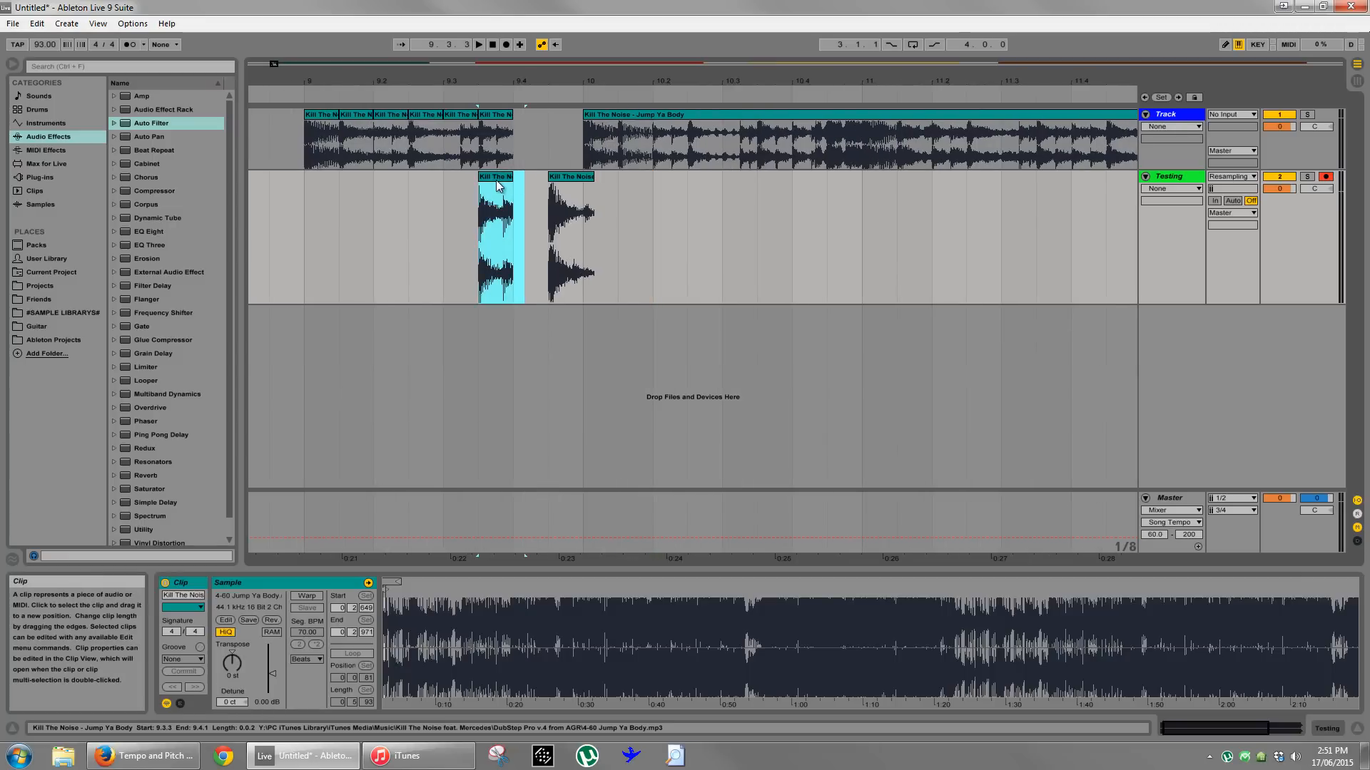
left_click_drag(495, 180, 583, 177)
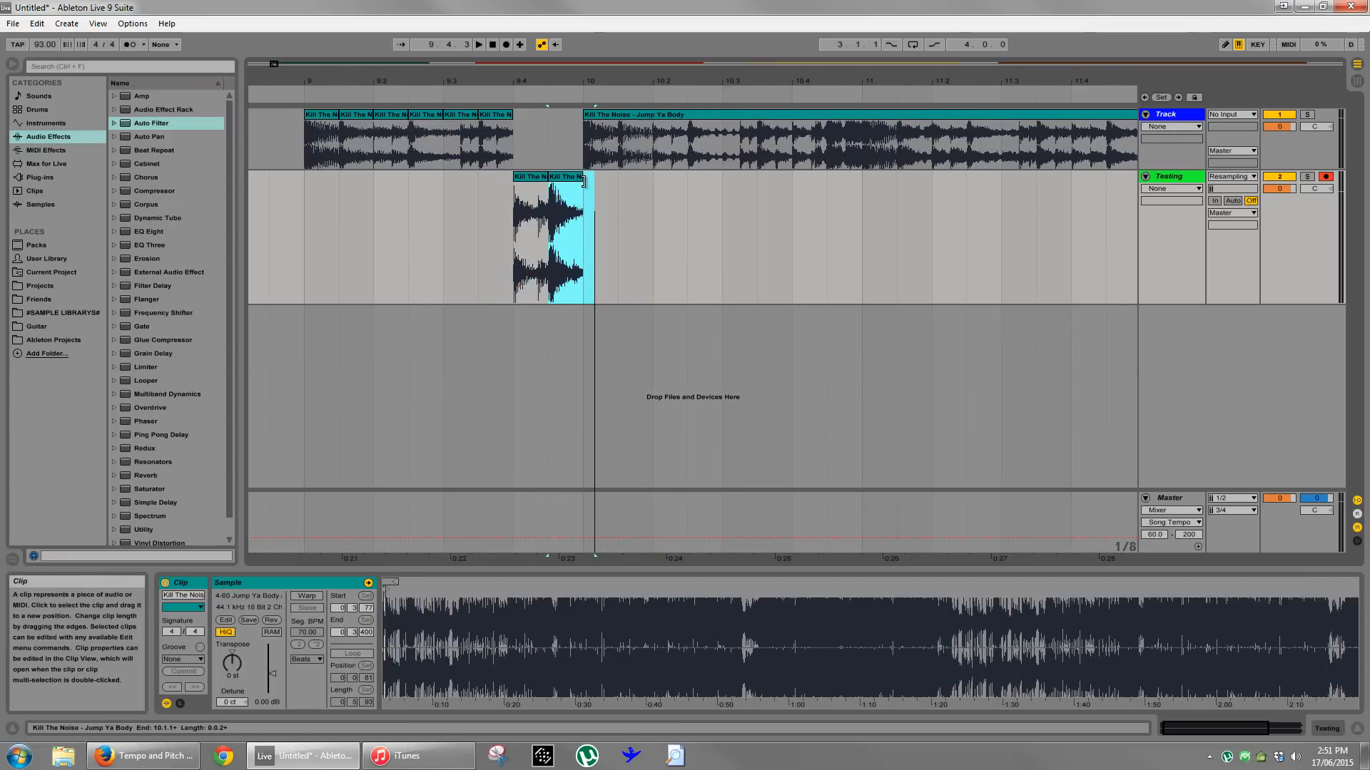
- Move the slices at 9.3.3 and 9.3.1 onto the Testing track unwarped and line them up back to back before 9.4.1
left_click_drag(499, 121, 465, 184)
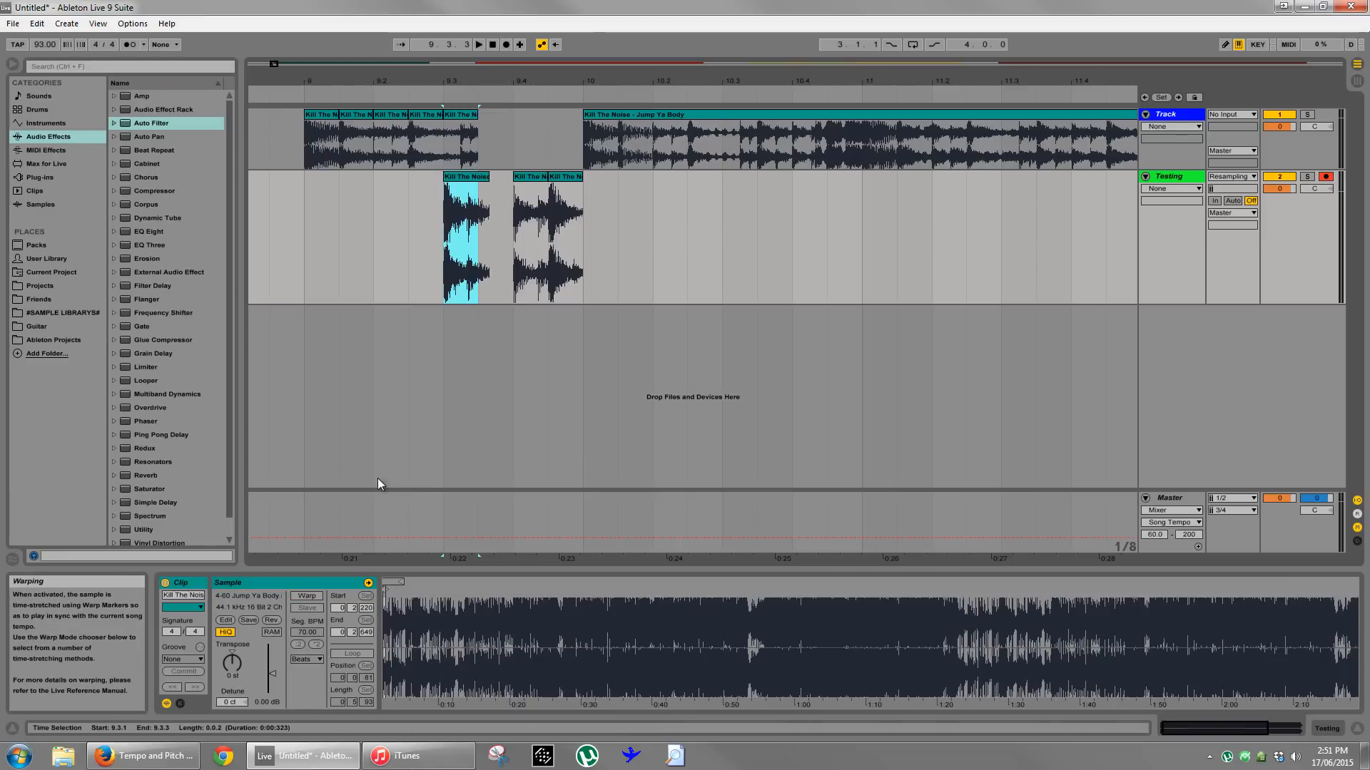
left_click_drag(482, 178, 516, 178)
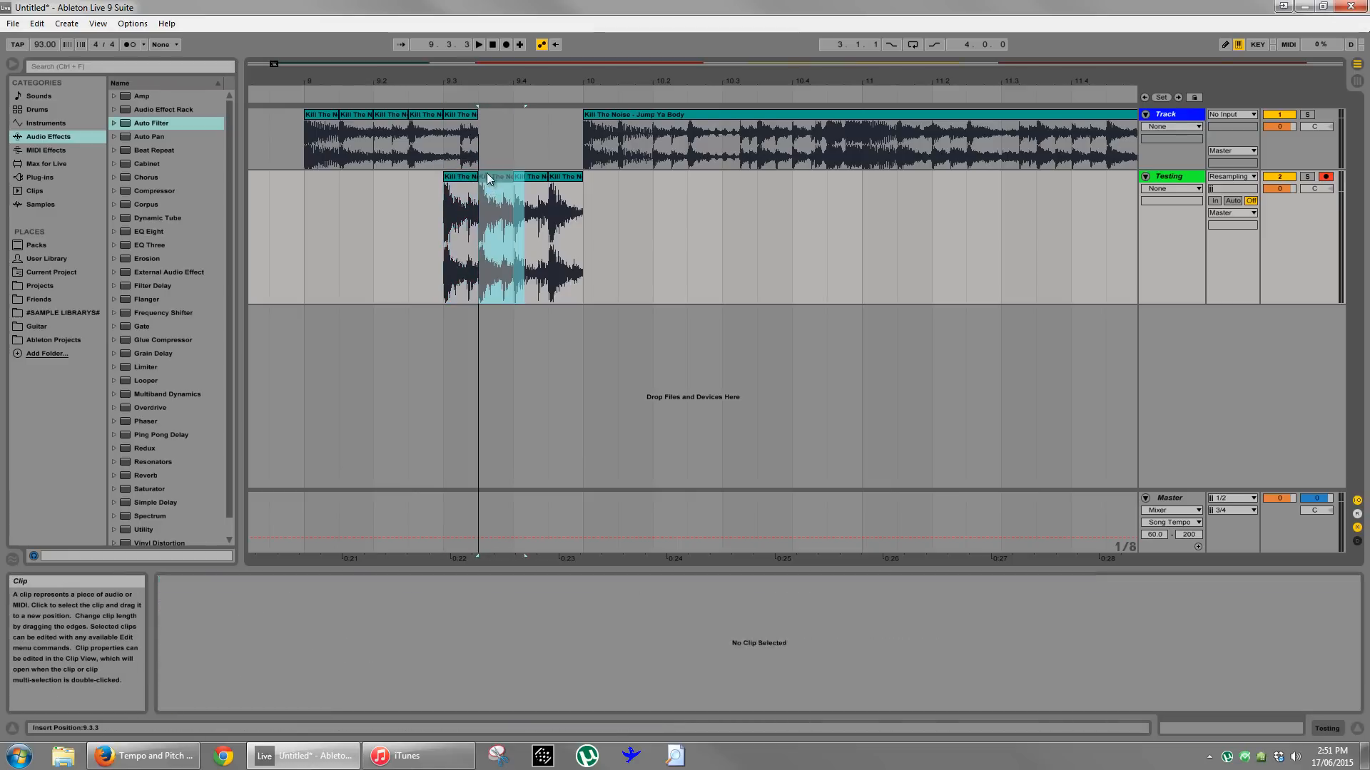
left_click_drag(463, 115, 456, 180)
- Play back the four unwarped slices on the Testing track twice
key("space")
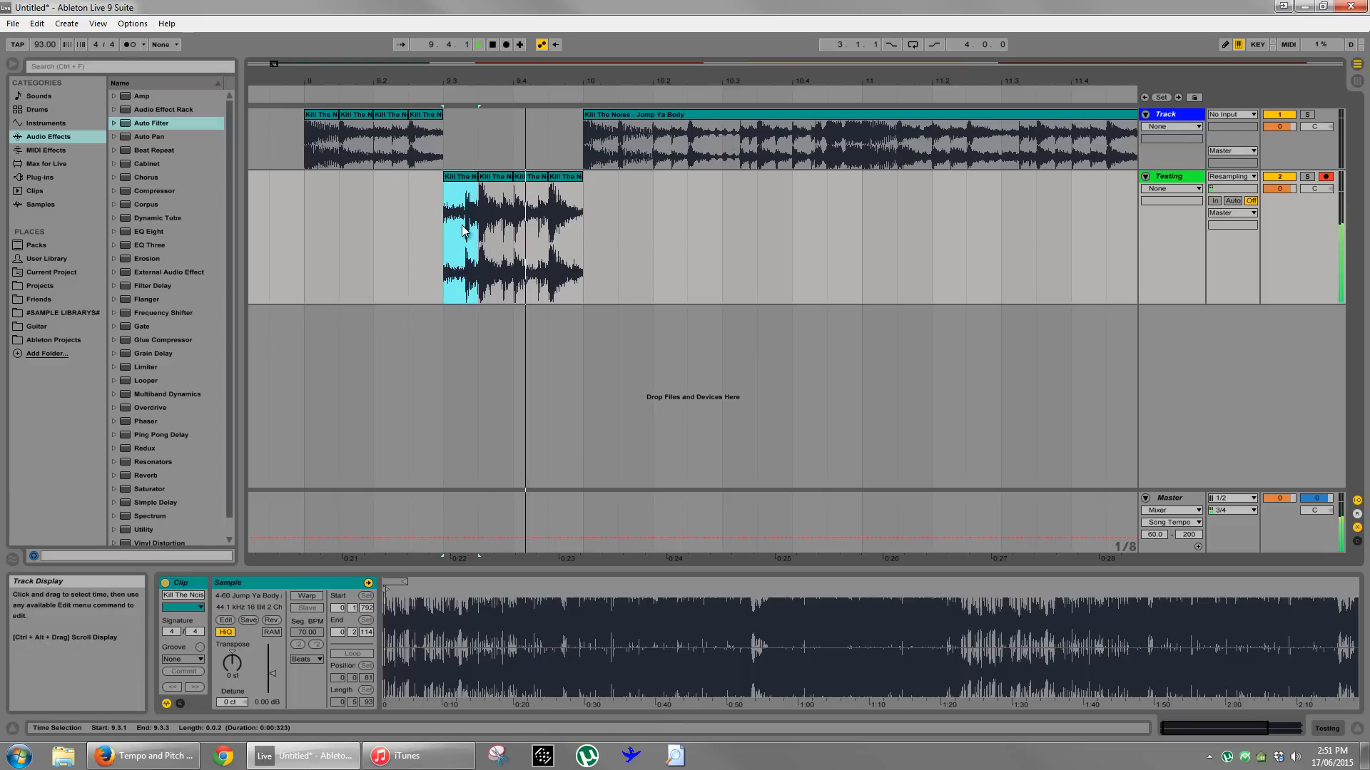
key("space")
key("space")
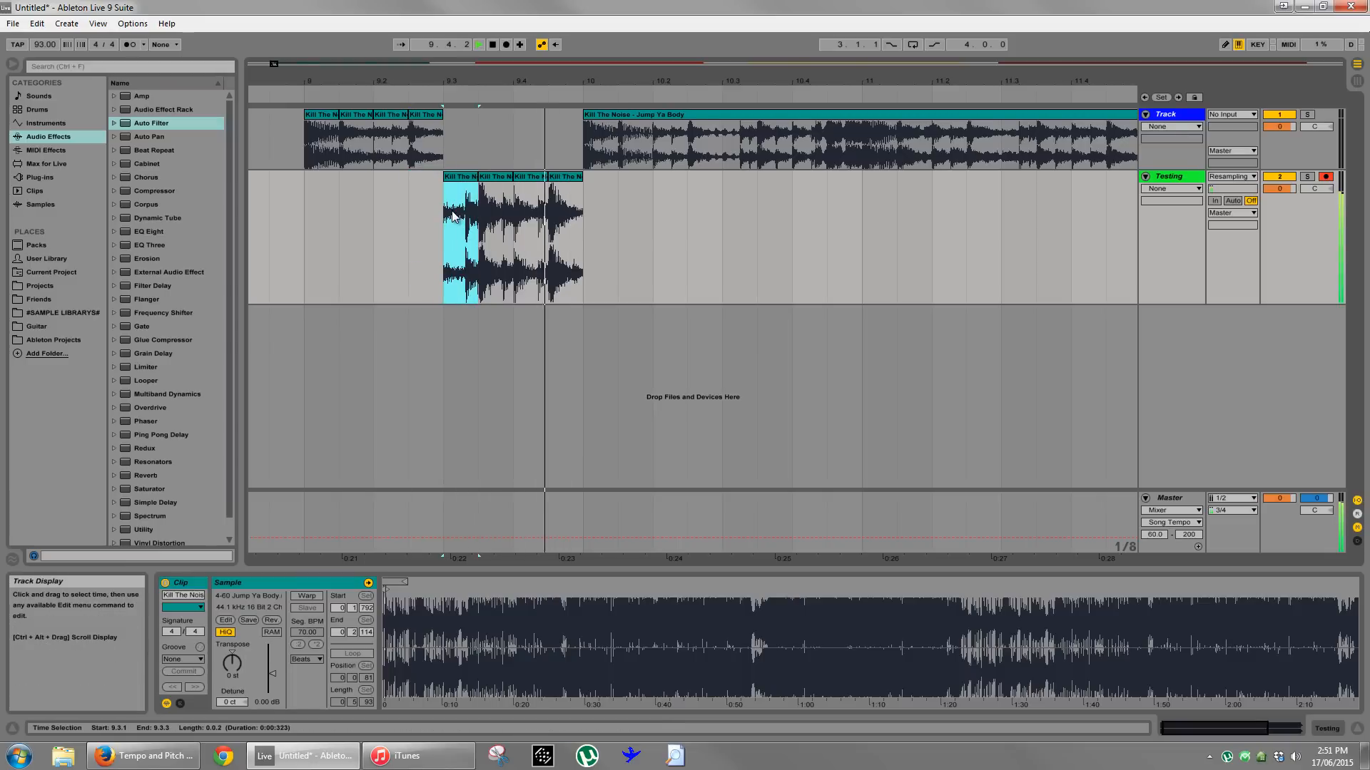
key("space")
- Delete the slices from the Testing track and extend the Jump Ya Body clip's start back to bar 9 over the remaining slices
left_click_drag(632, 245, 414, 245)
key("Delete")
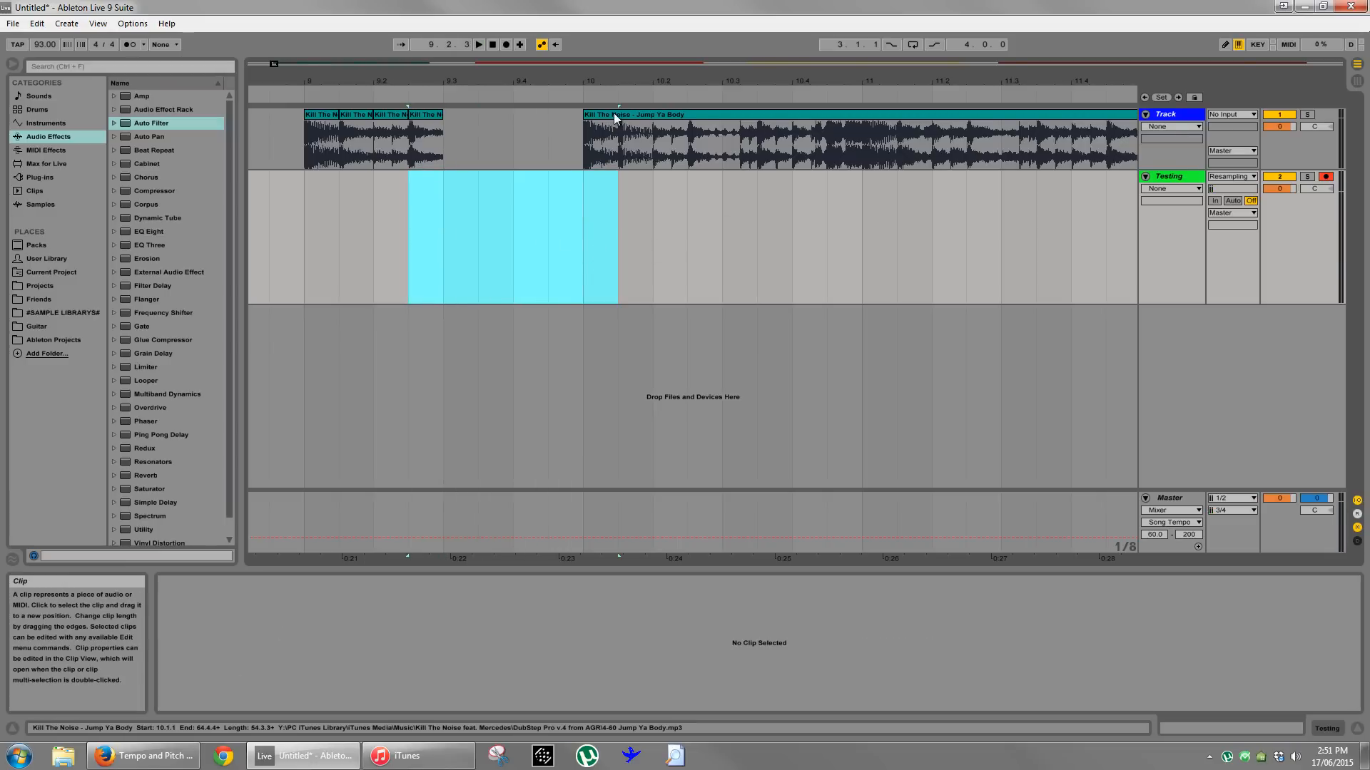
left_click_drag(592, 114, 313, 114)
left_click(367, 293)
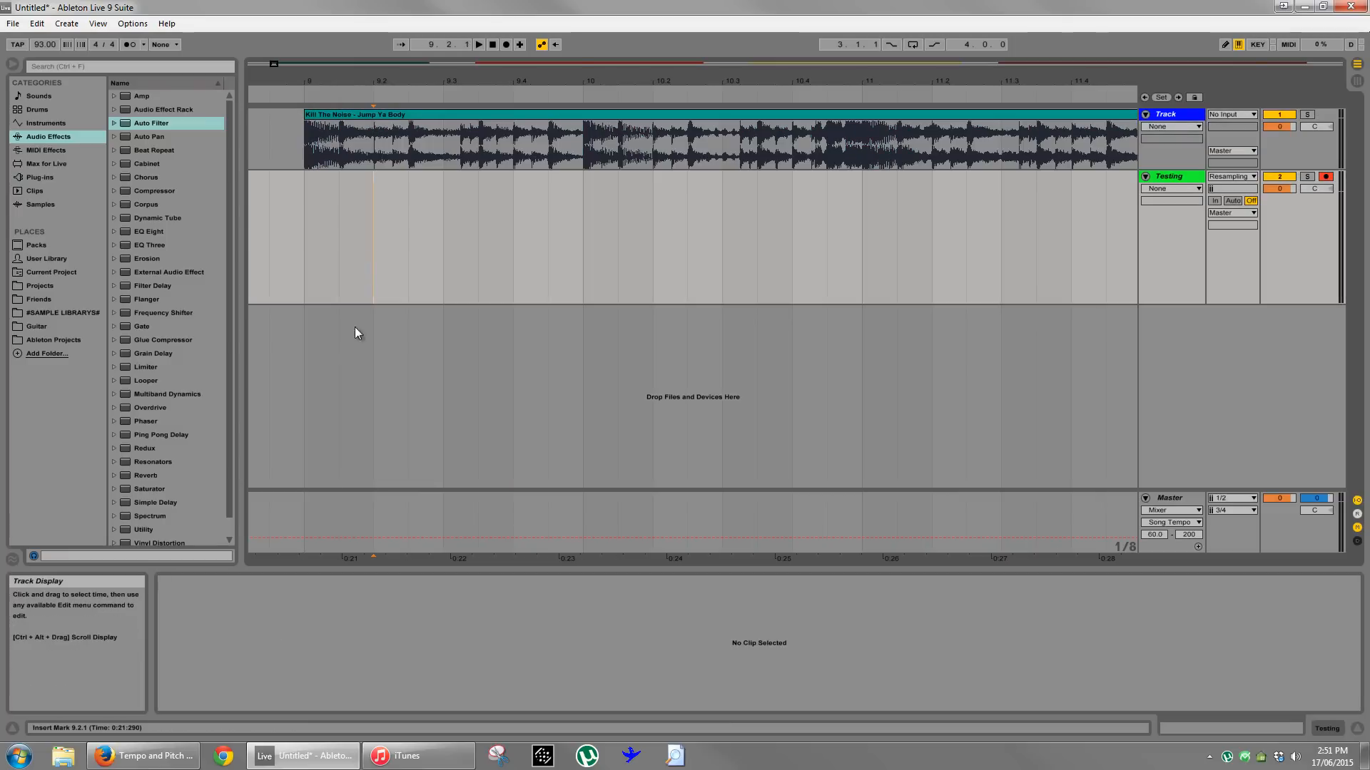
left_click(393, 142)
left_click_drag(453, 82, 455, 73)
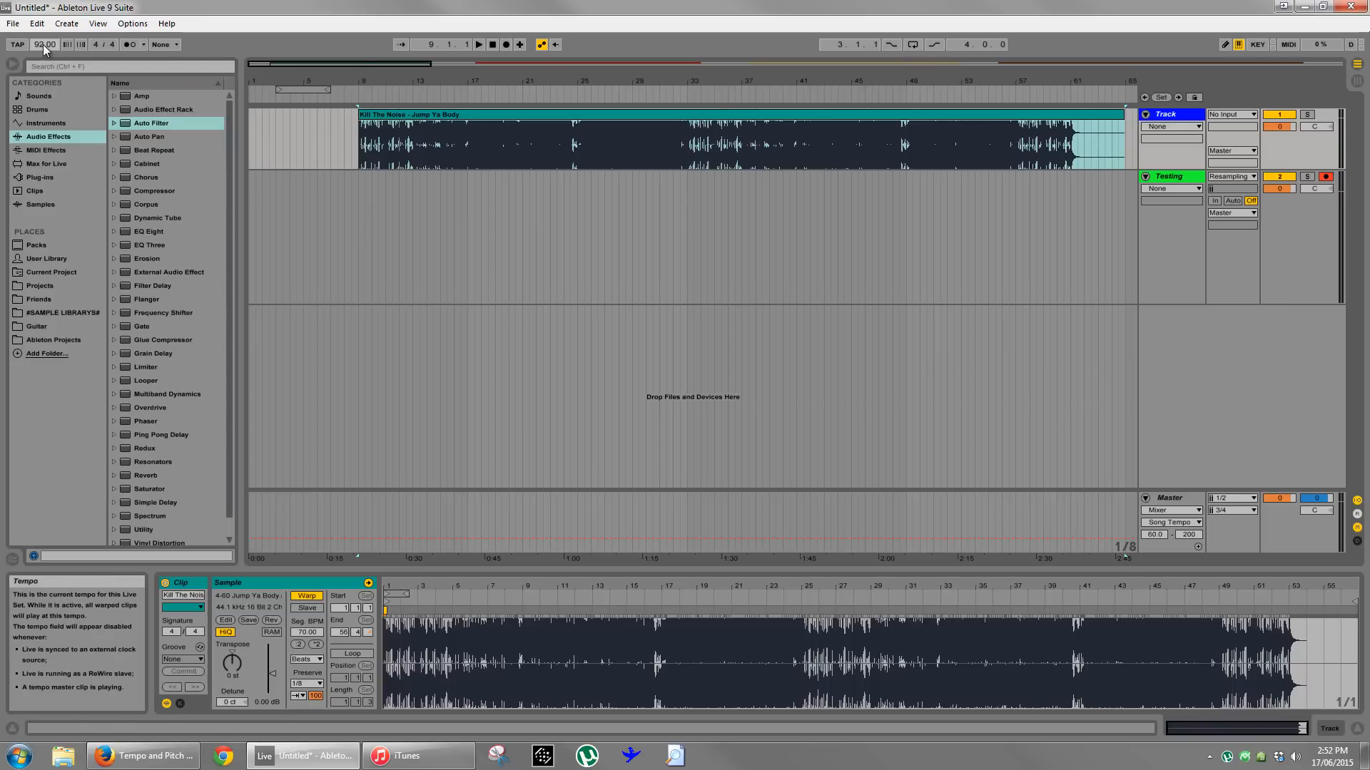
- Set the arrangement's adaptive grid to Narrow
left_click(485, 212)
left_click(470, 146)
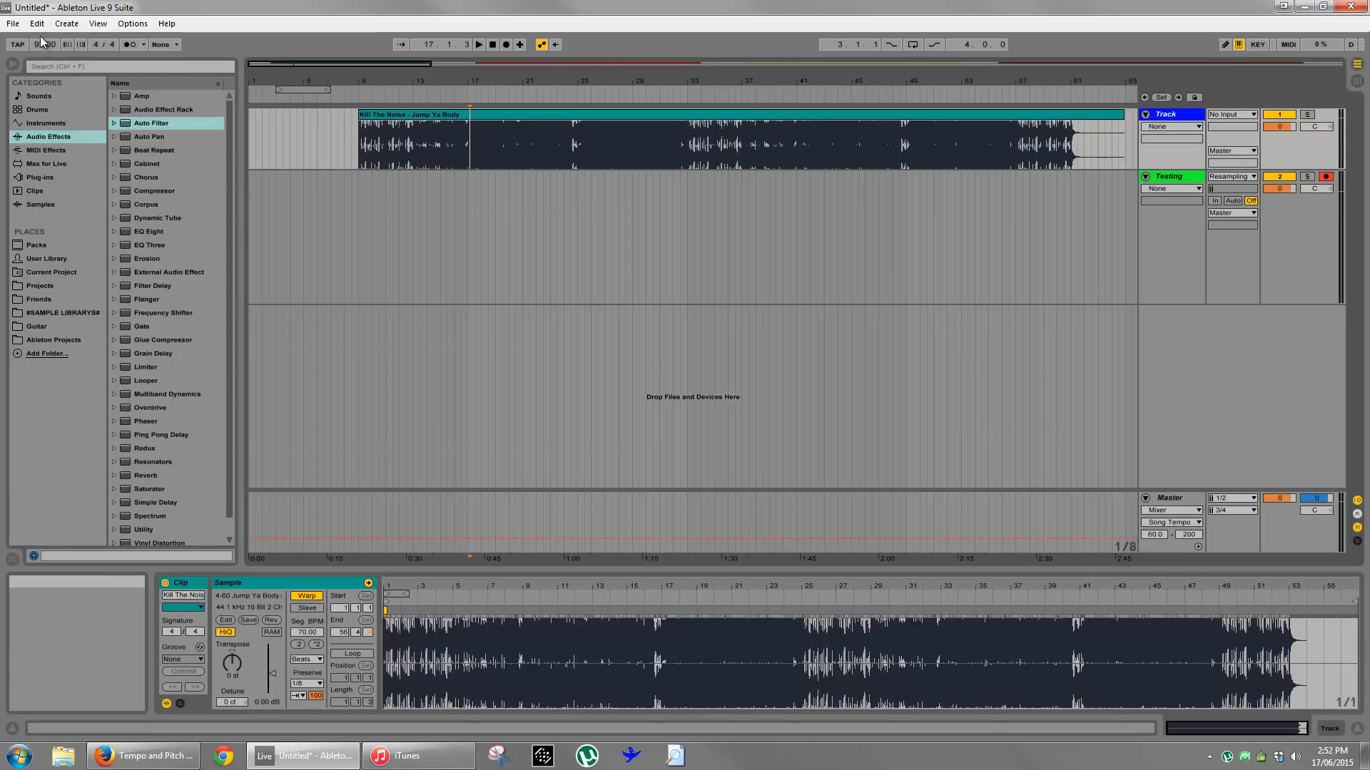
right_click(438, 234)
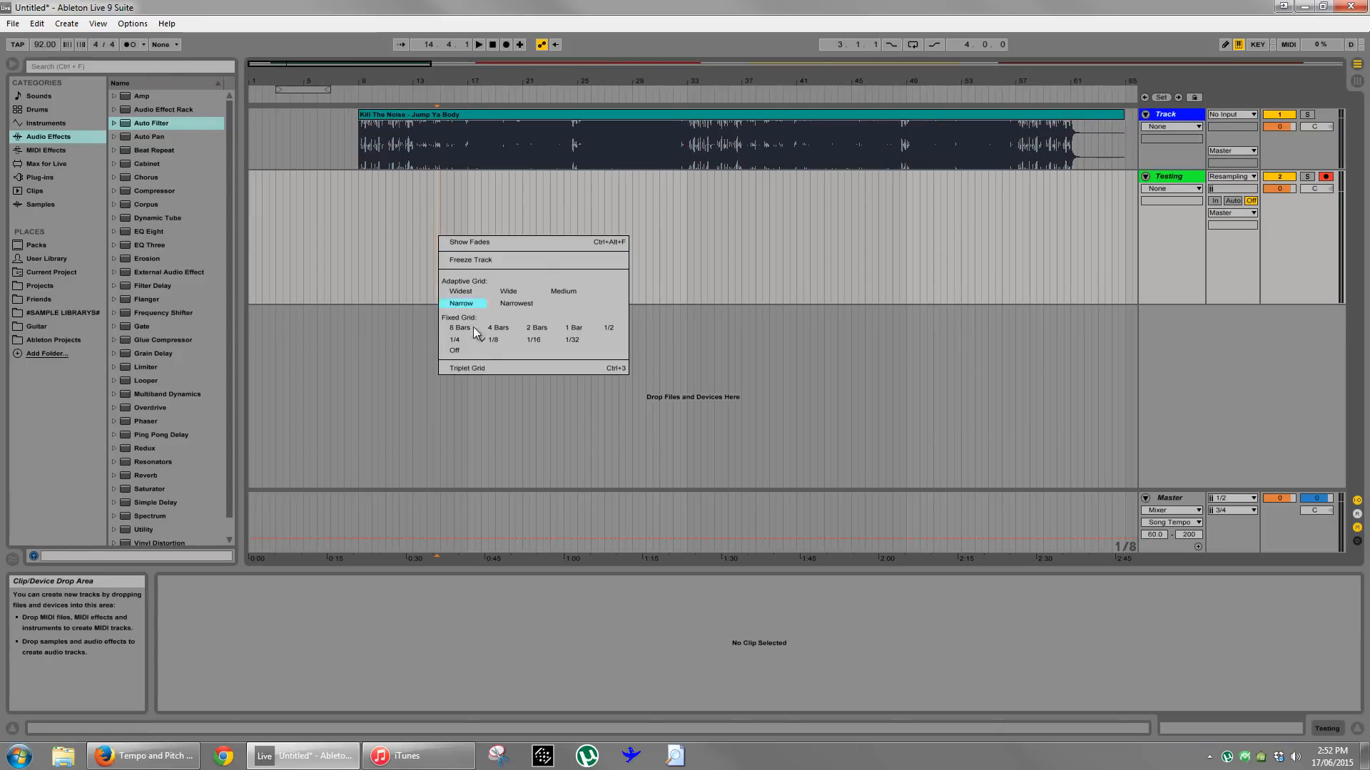
left_click(461, 303)
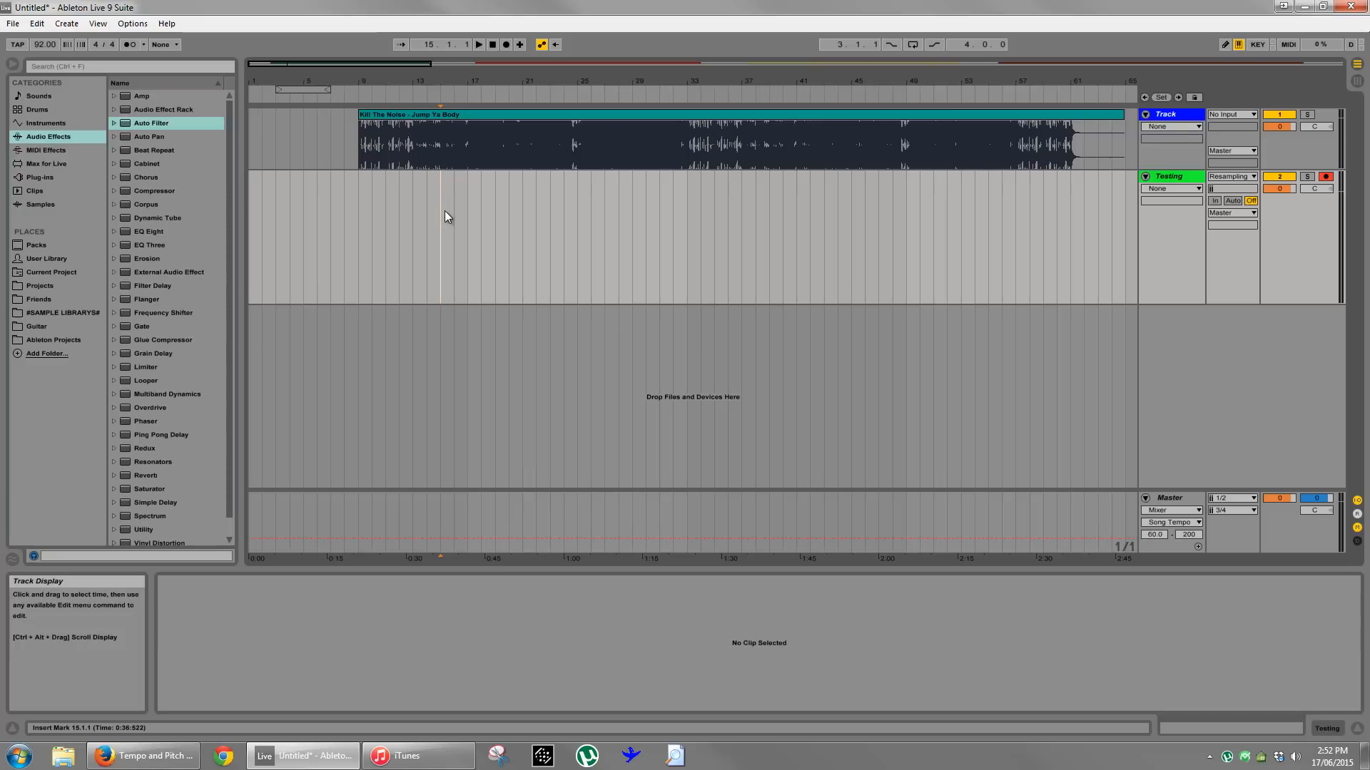
- Play the Jump Ya Body clip in Beats mode from bar 15 and place the insert marker at bar 17
key("space")
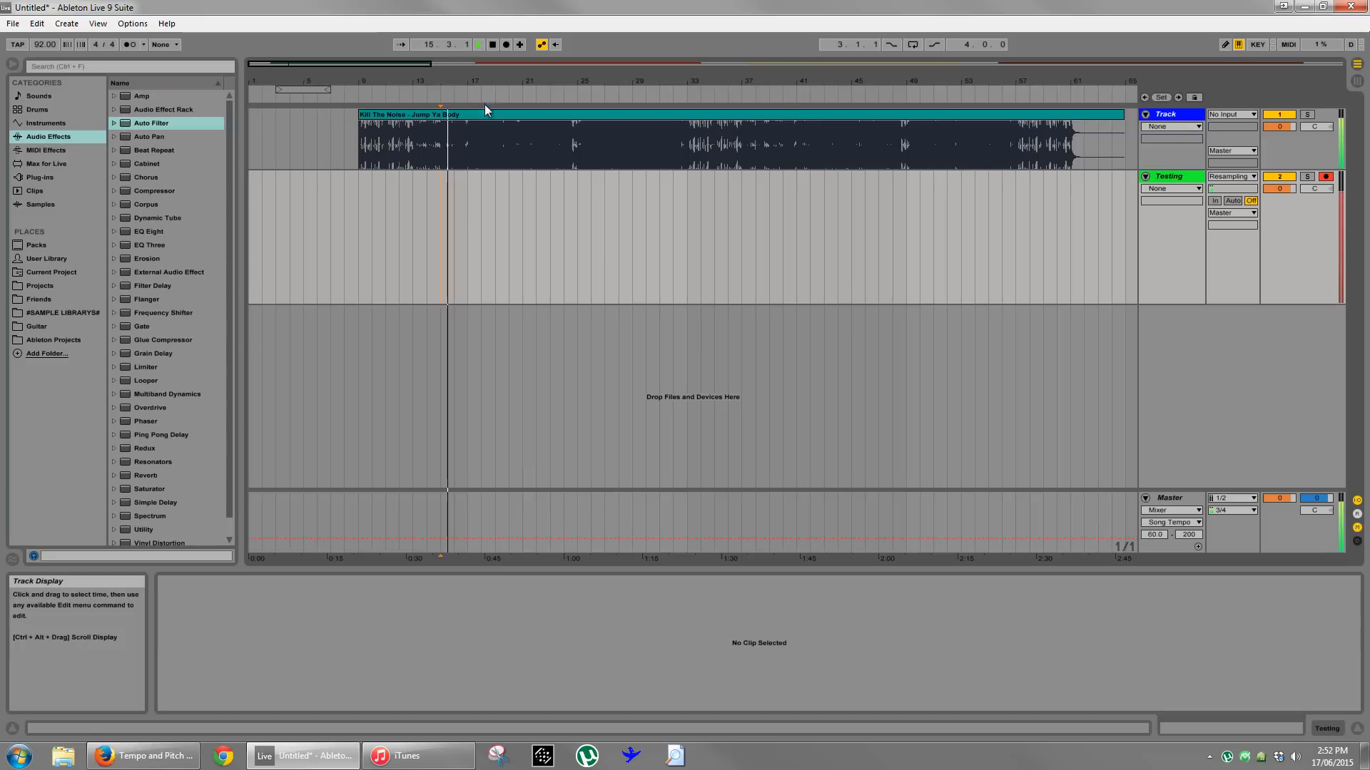
left_click_drag(487, 83, 488, 136)
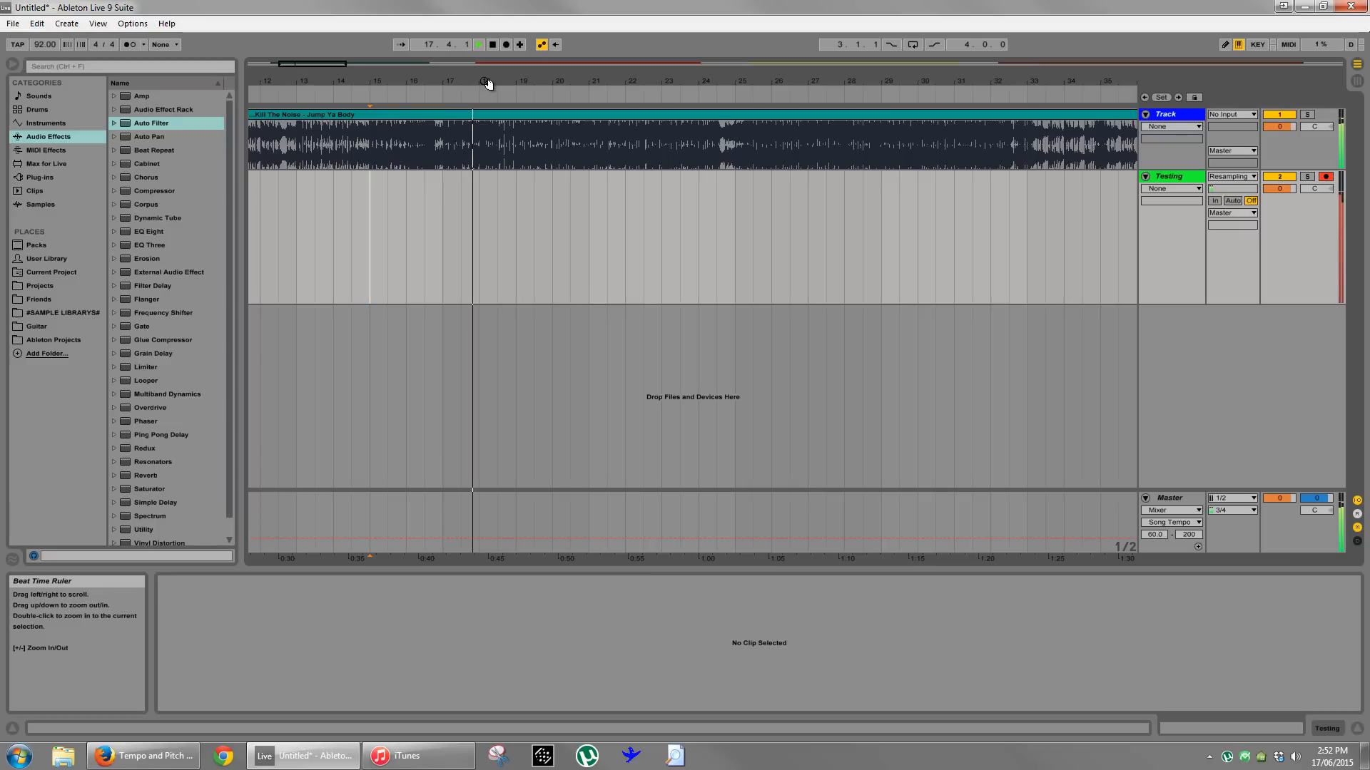
left_click(443, 148)
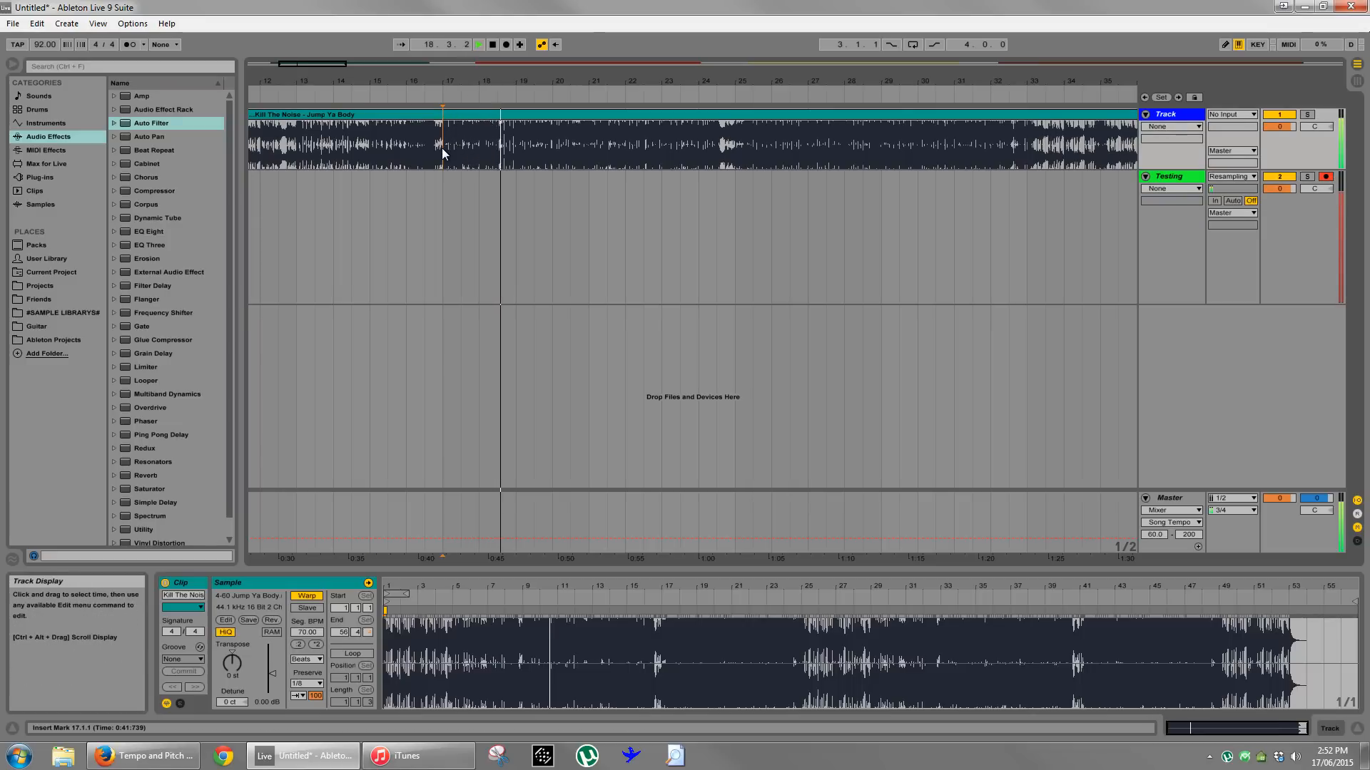
key("space")
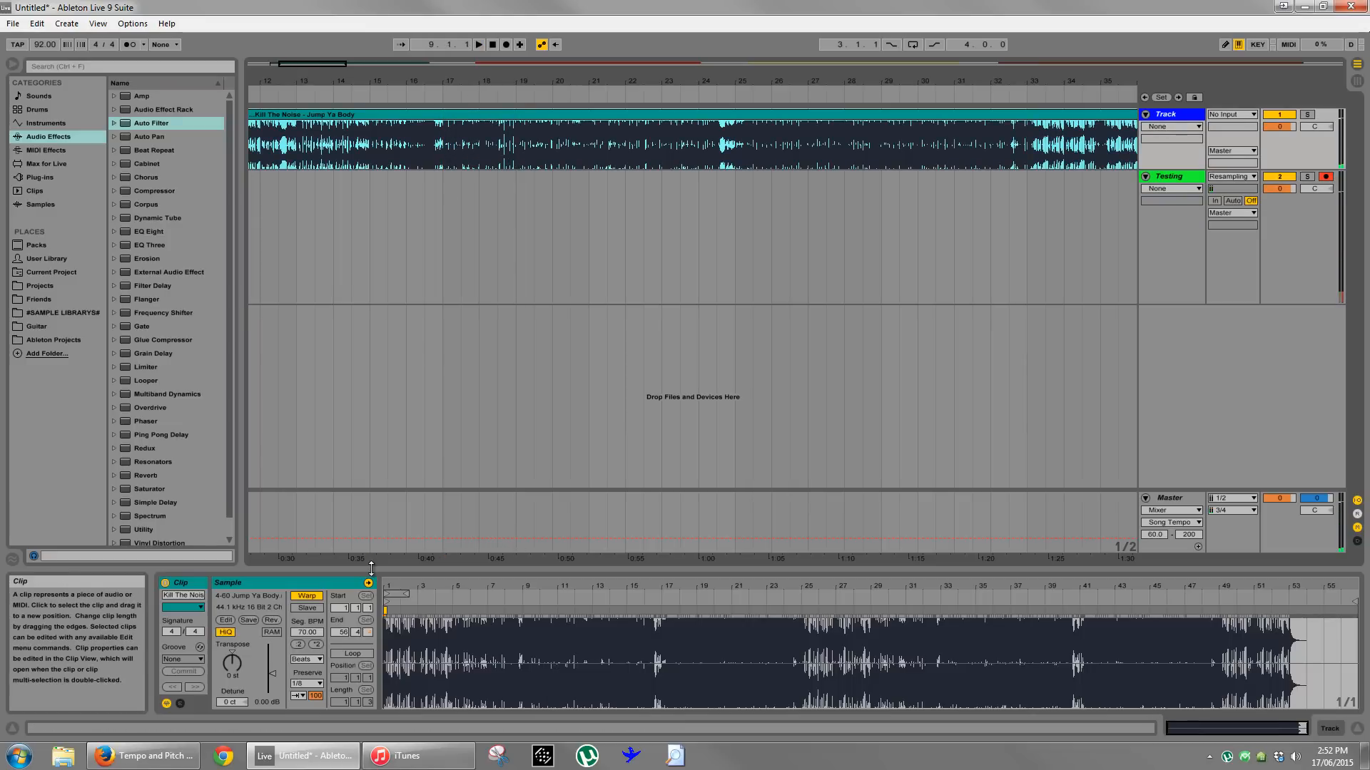
- Set the Jump Ya Body clip's warp mode to Complex and play it from bar 17
left_click(316, 660)
left_click(321, 713)
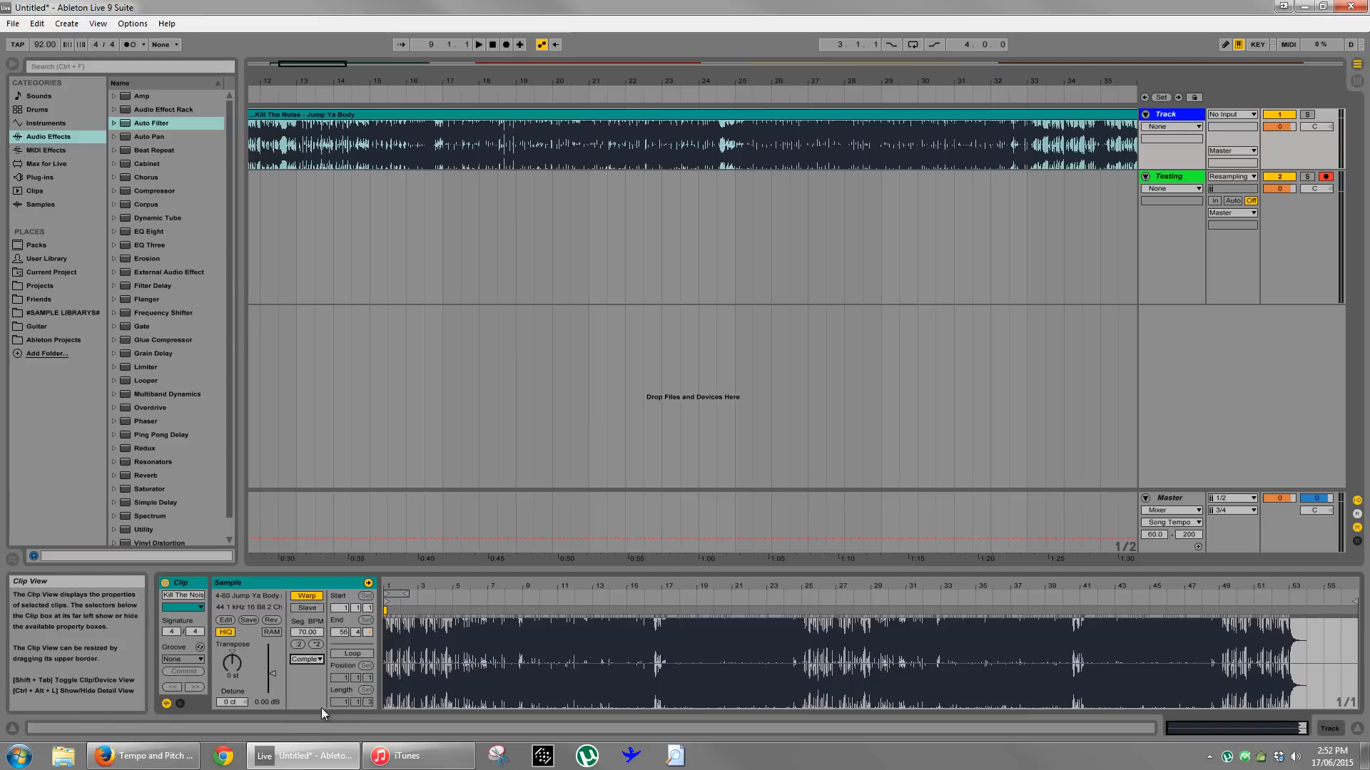
left_click(442, 156)
key("space")
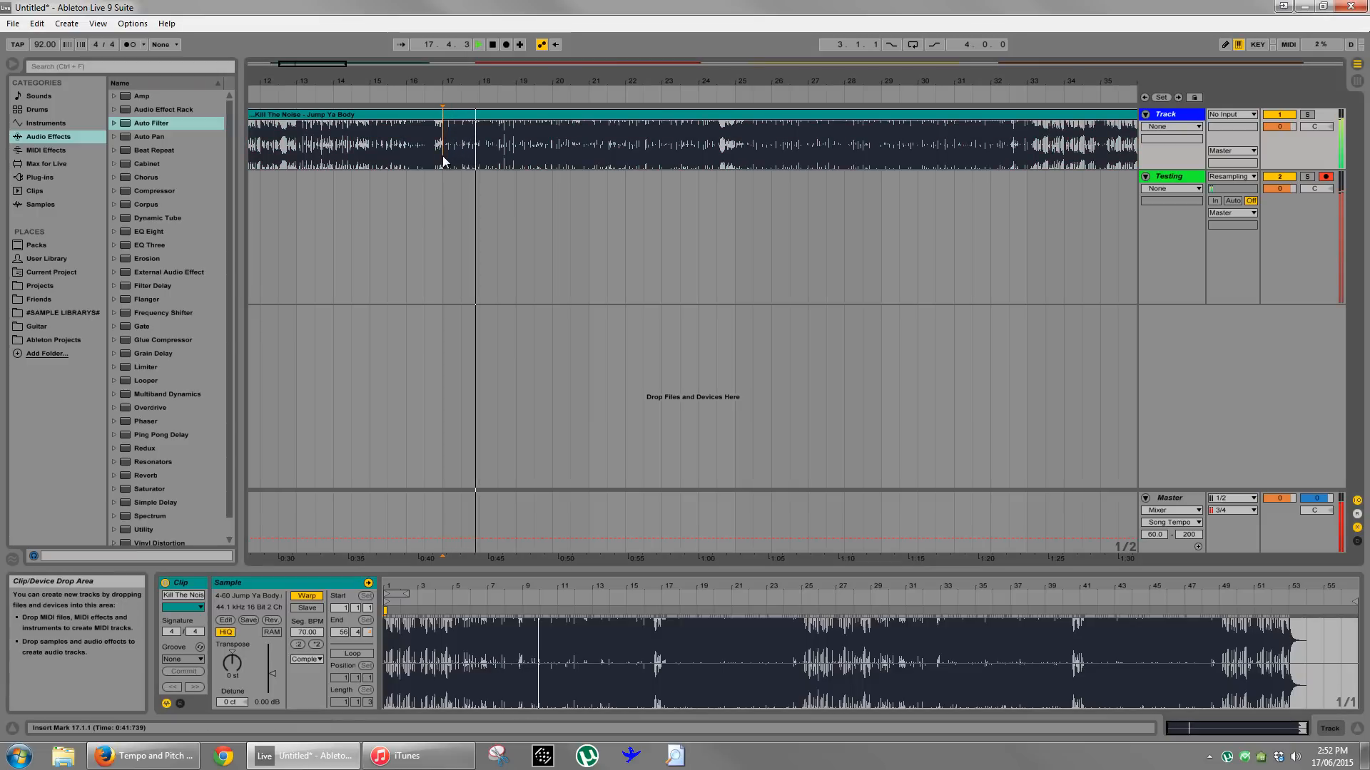
key("space")
- Set the Jump Ya Body clip's warp mode back to Beats and play it from bar 17
left_click(306, 660)
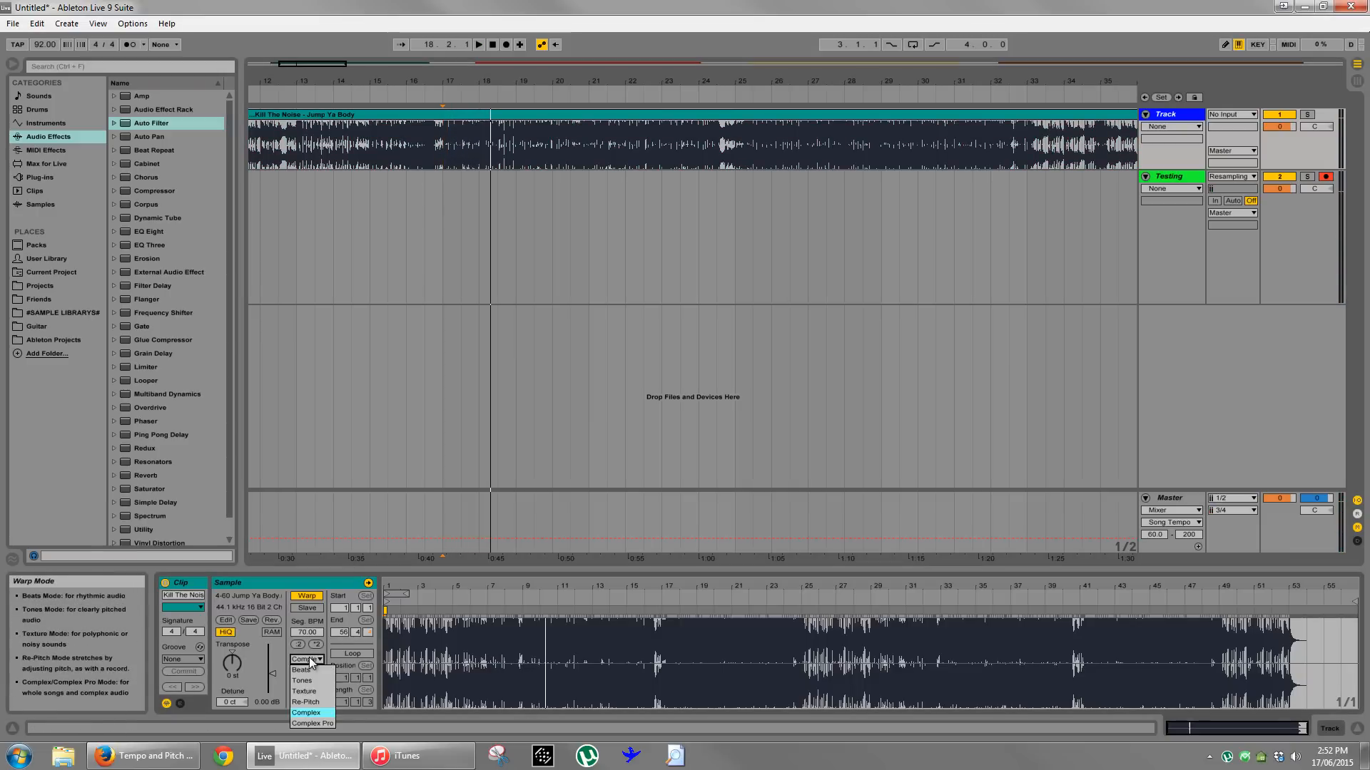
left_click(311, 671)
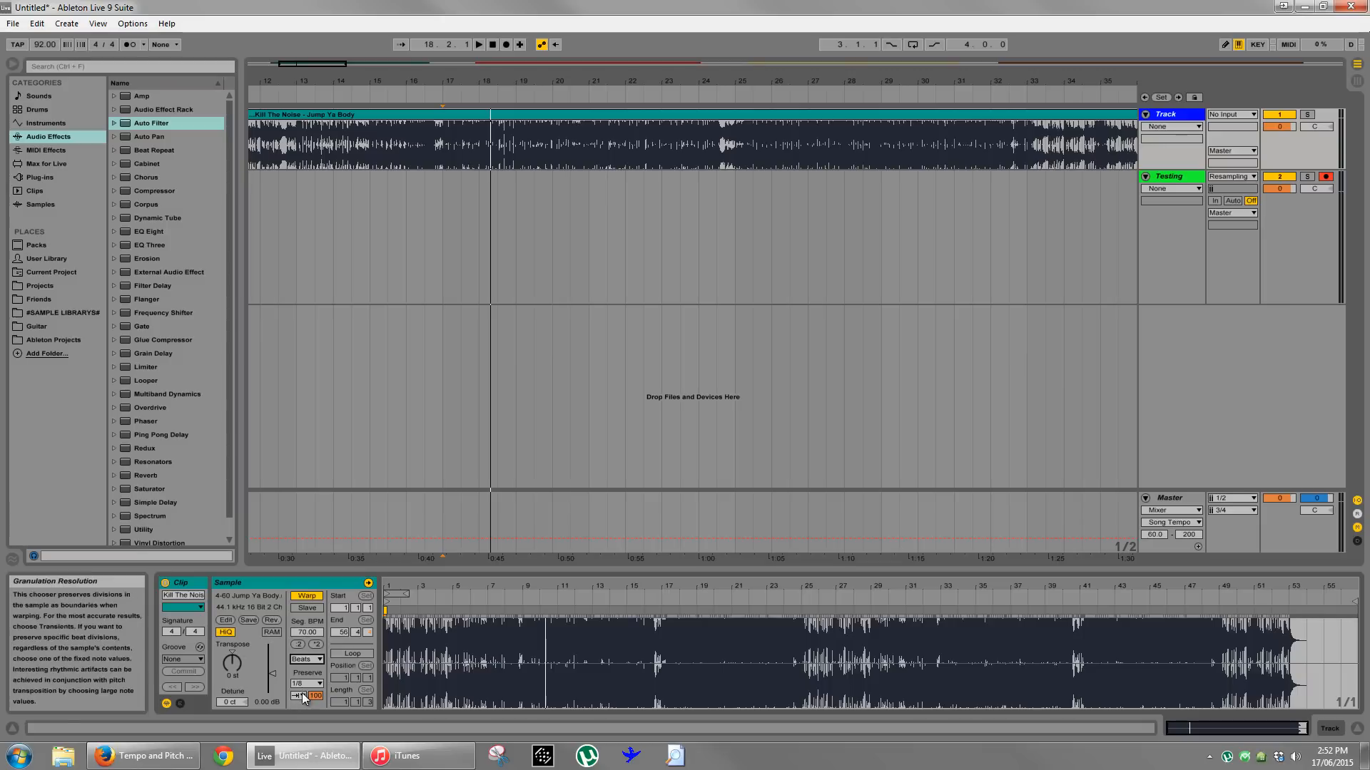
left_click(442, 145)
key("space")
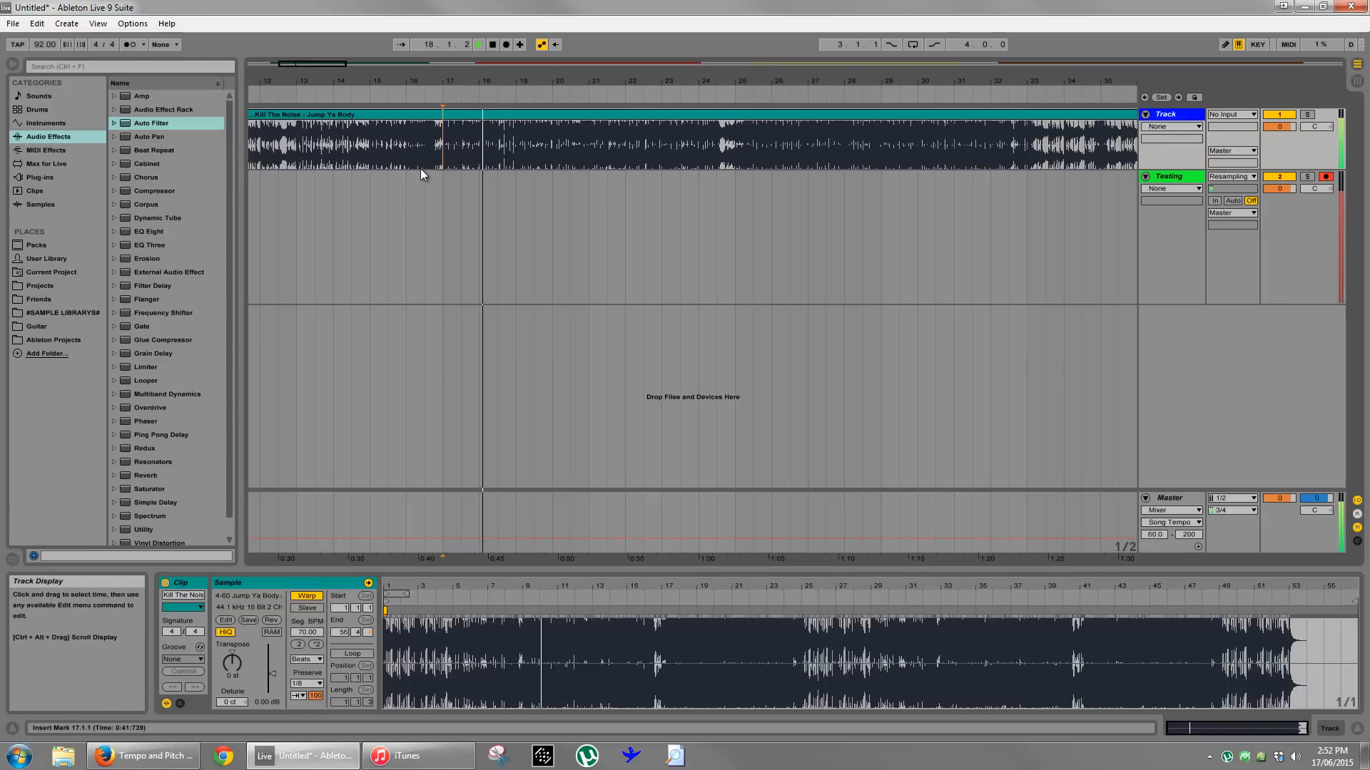
left_click_drag(457, 74, 457, 86)
key("space")
- Record the resampled output of the warped song onto the Testing track from bar 17 for about one bar
left_click(327, 243)
left_click(1171, 181)
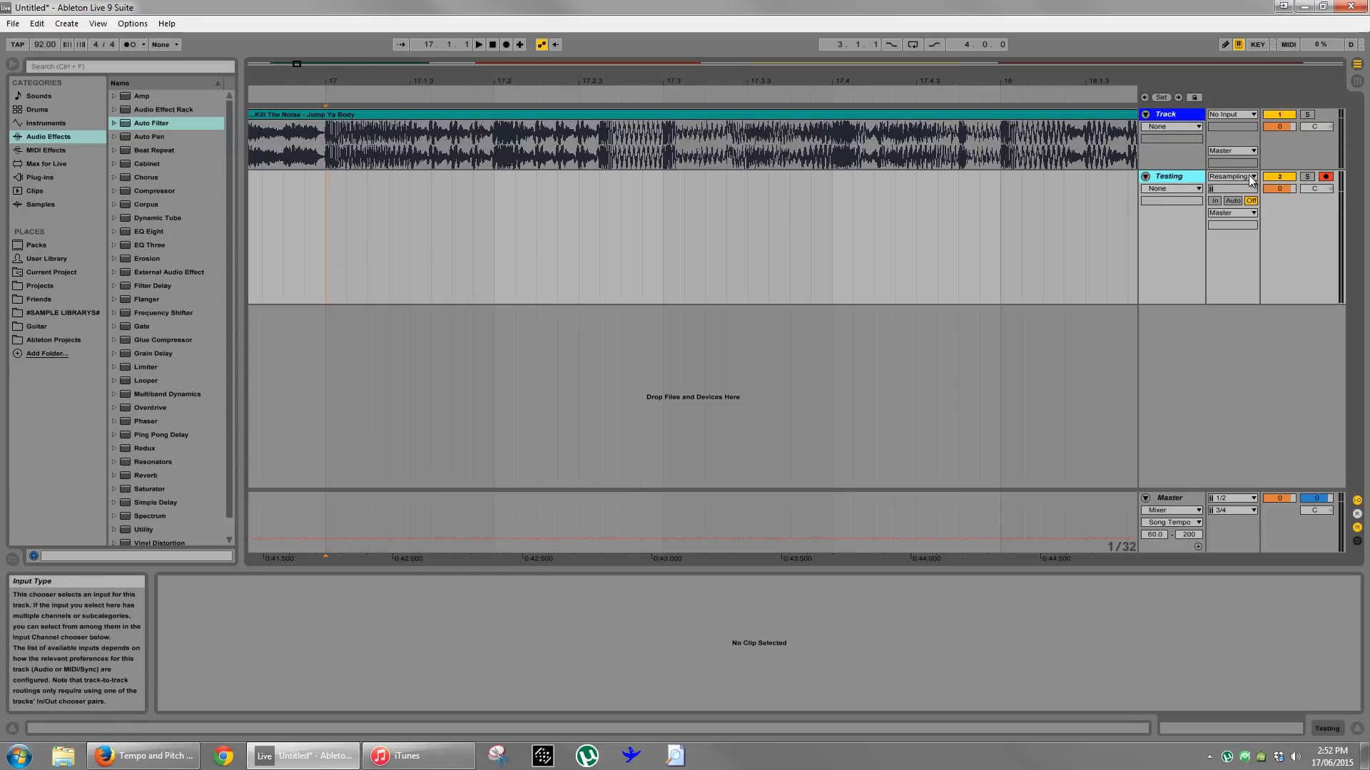
left_click(327, 245)
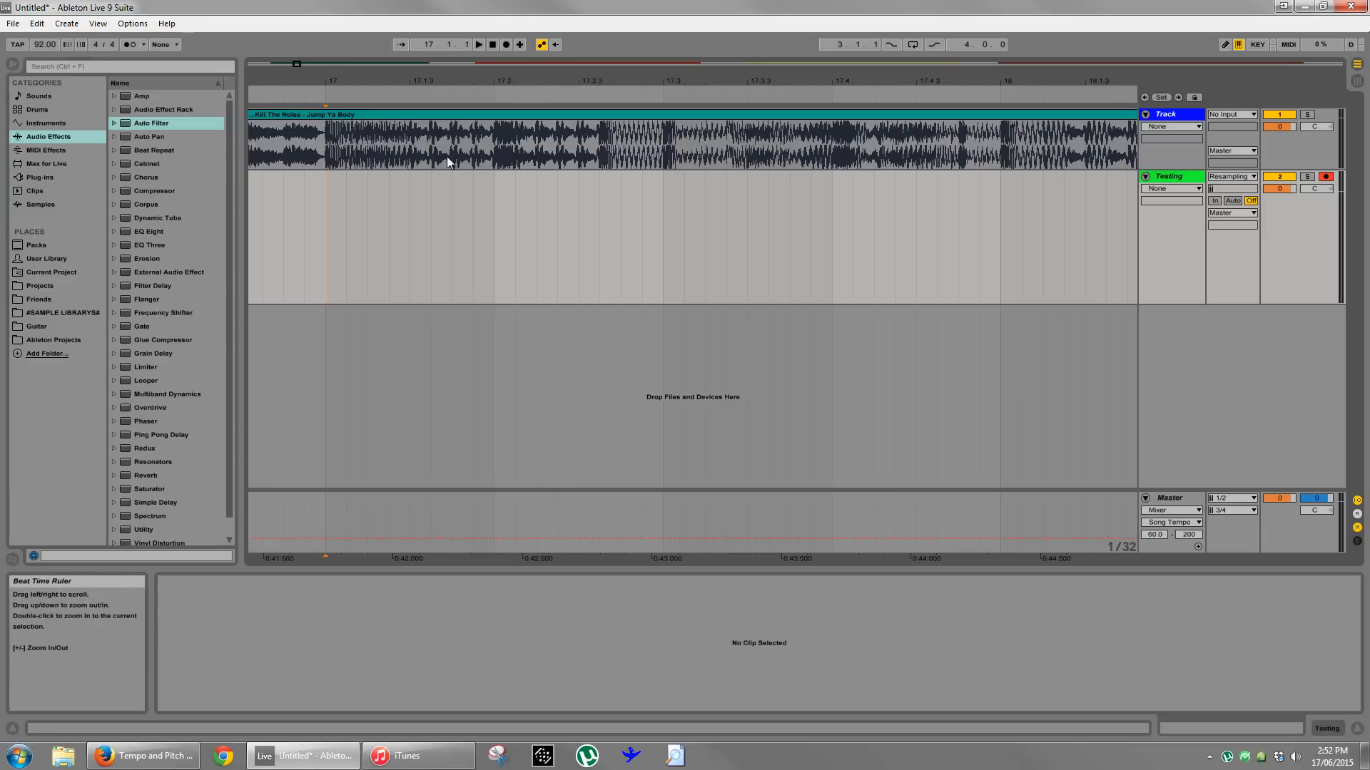
left_click_drag(331, 150, 775, 149)
left_click(754, 204)
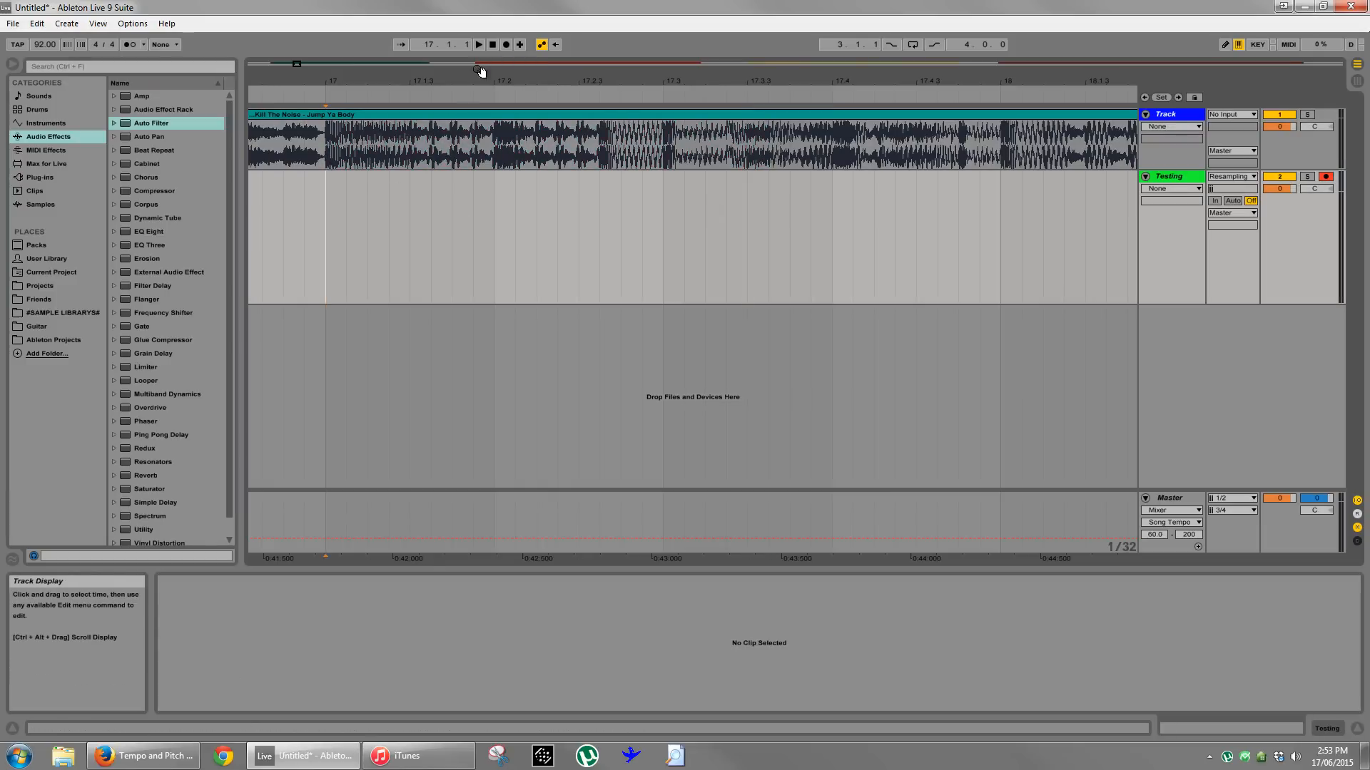
left_click(504, 47)
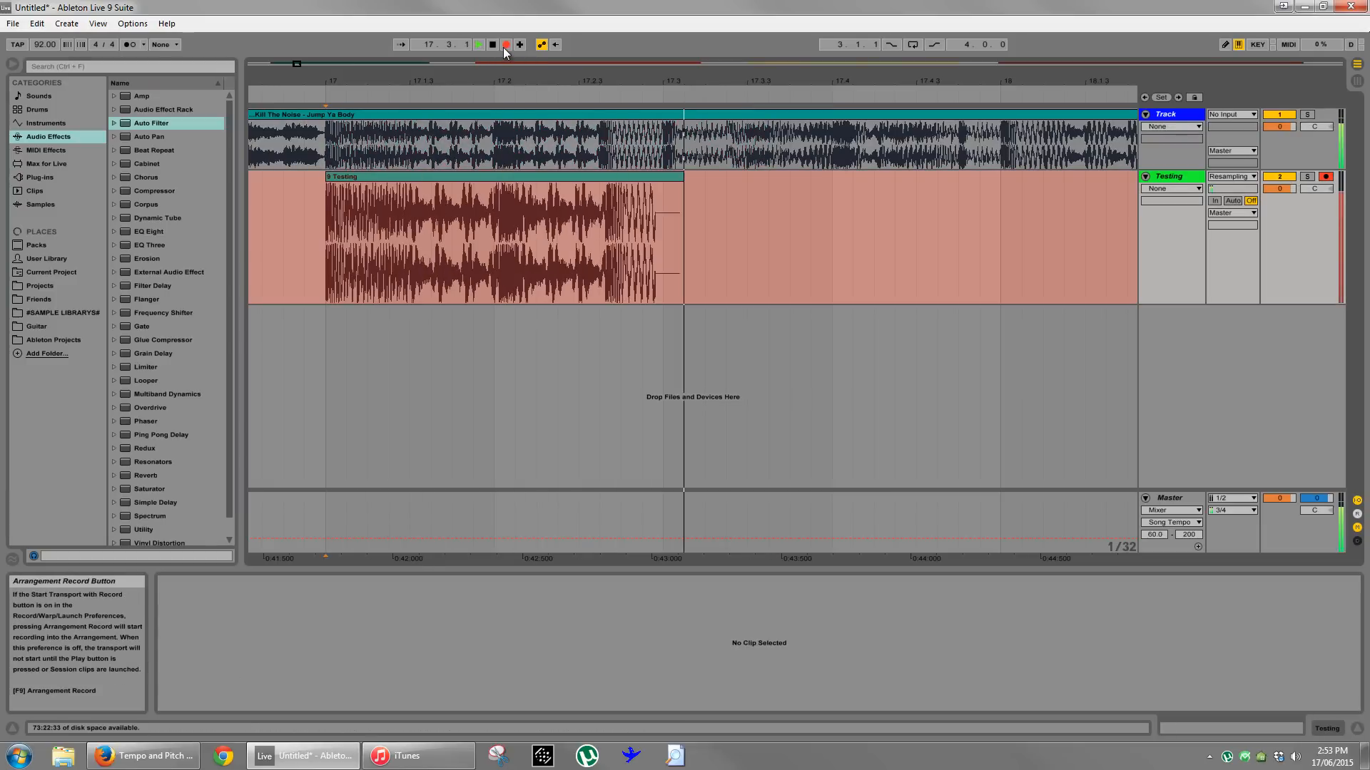
key("space")
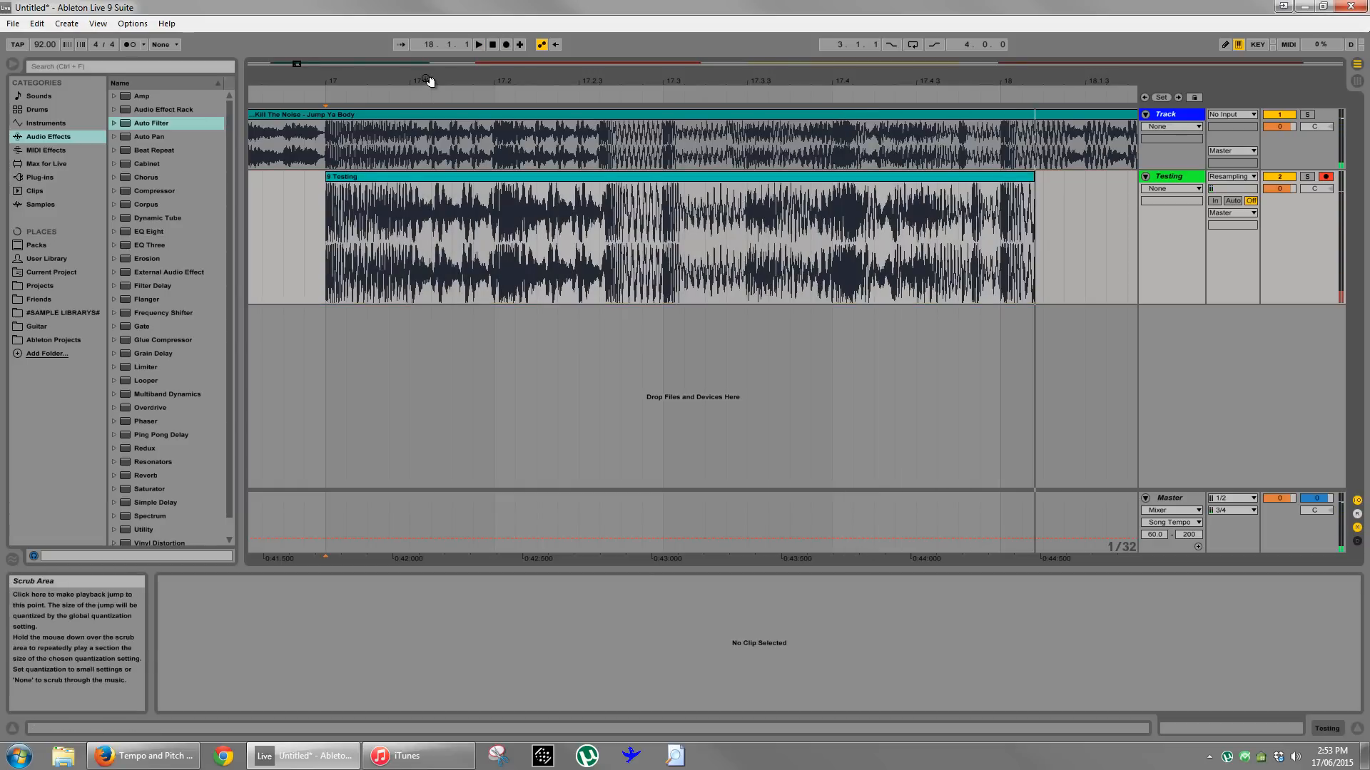
- Compare the recorded Testing waveform with the original clip around 17.1.3 to examine the audio's gaps
left_click_drag(429, 81, 431, 98)
left_click(476, 148)
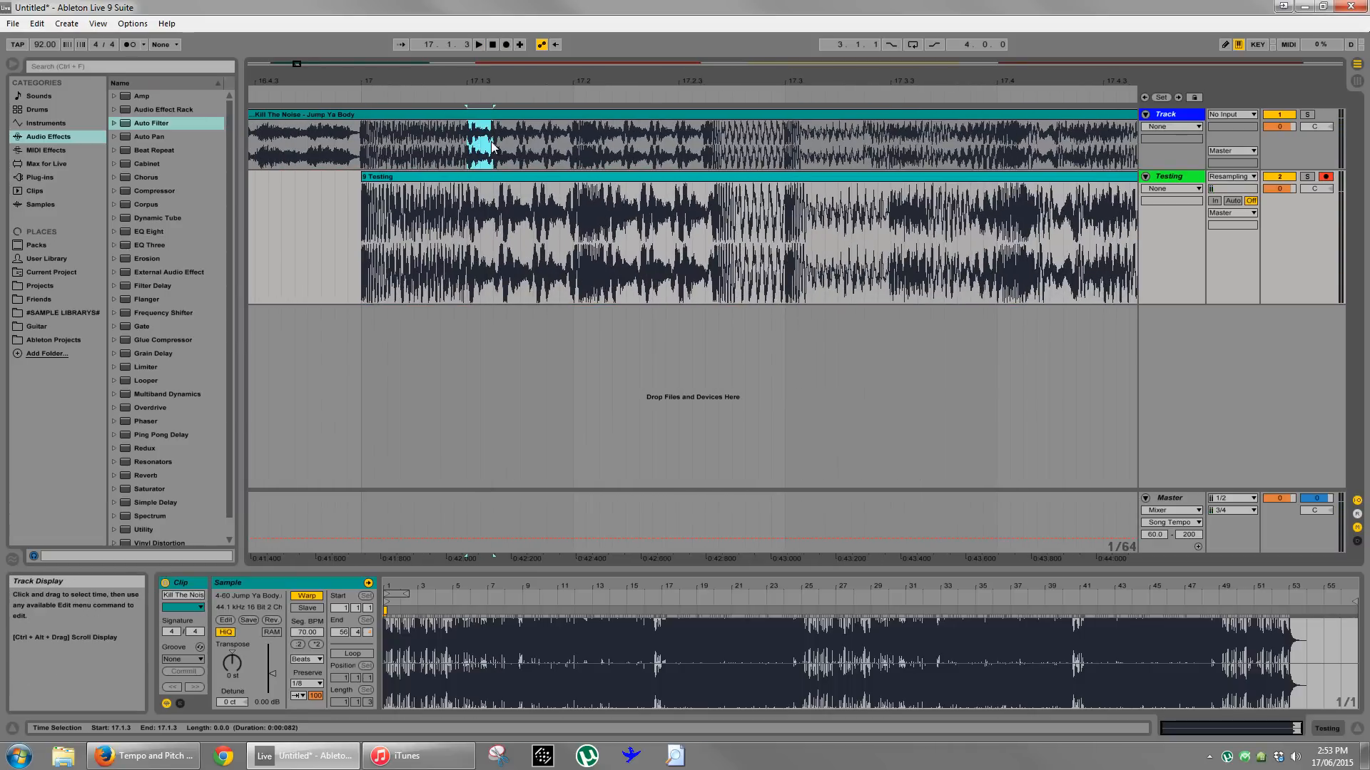
left_click(475, 229)
left_click(508, 232)
left_click(558, 230)
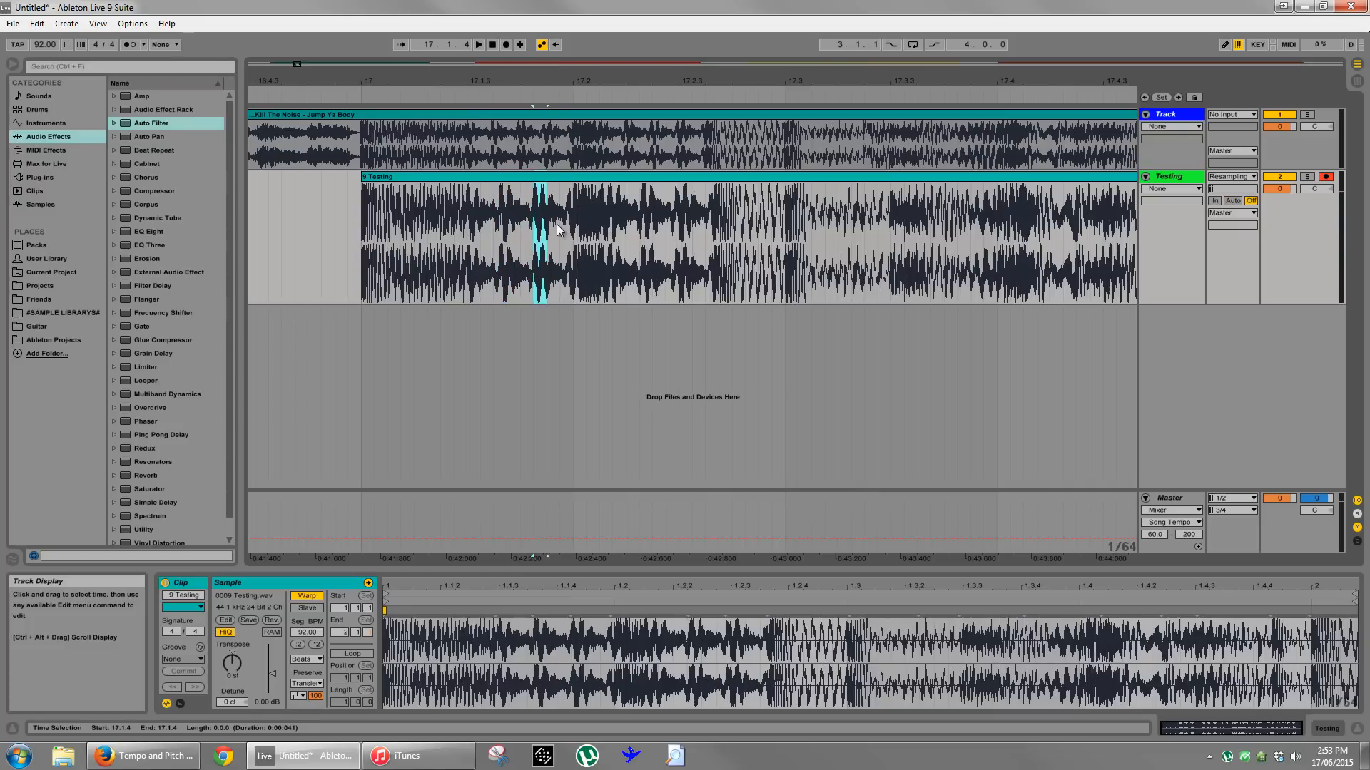
- Set the arrangement's fixed grid to 1/16 and place the insert marker on the Jump Ya Body clip in beat 17.1
right_click(484, 241)
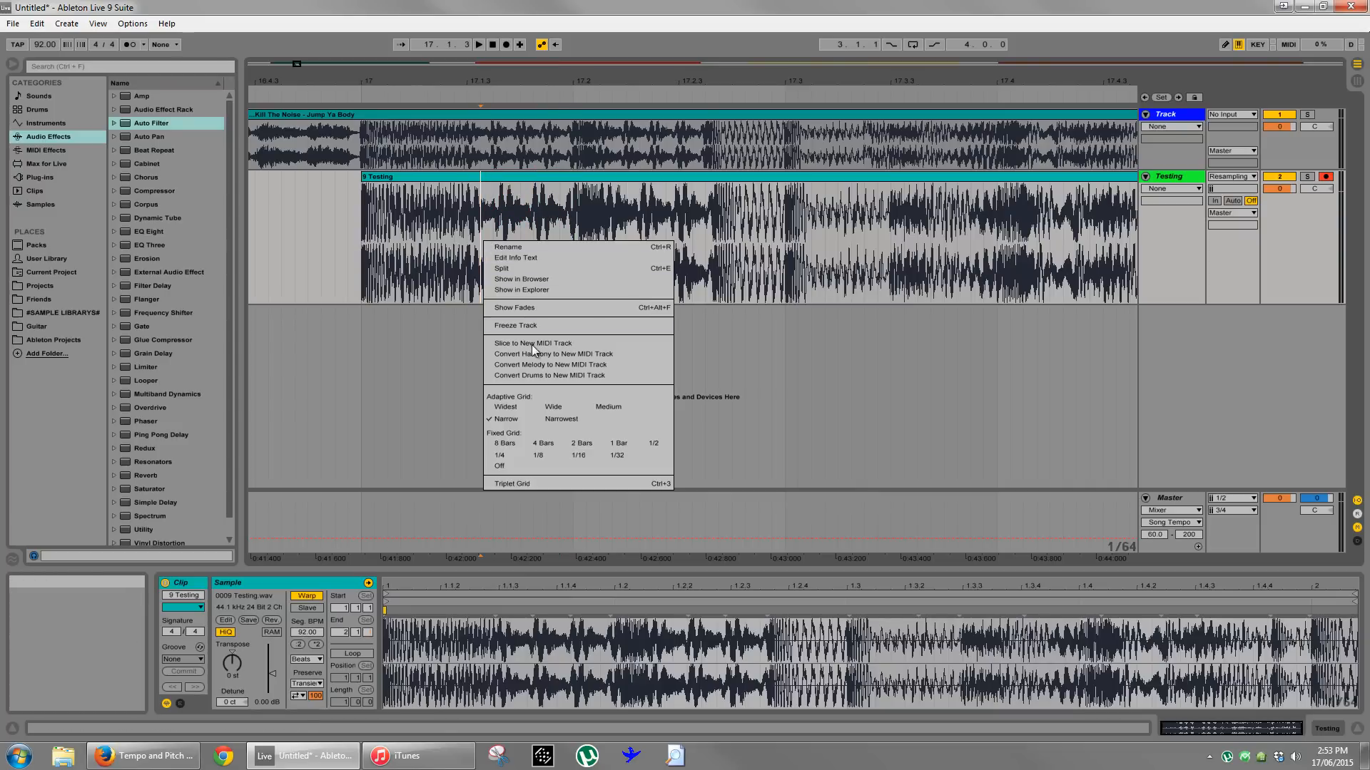
left_click(540, 456)
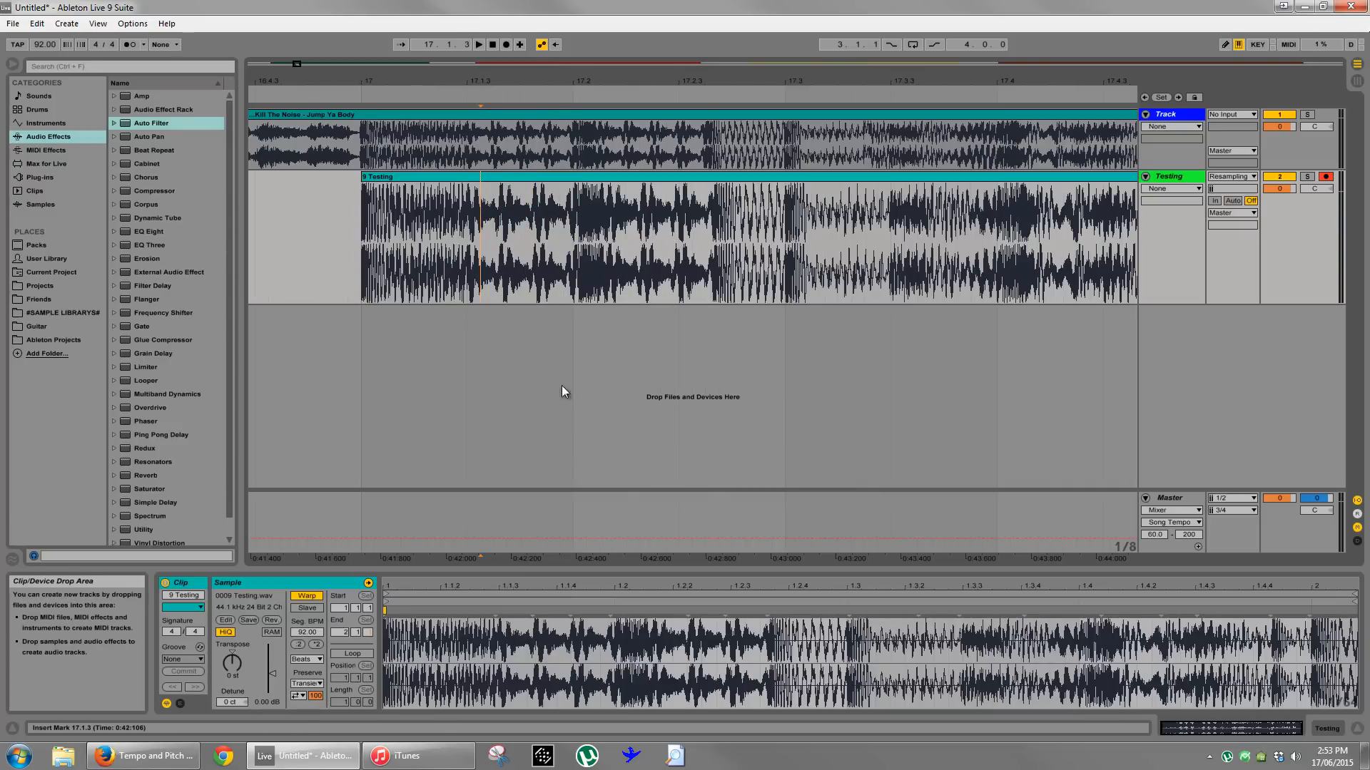
right_click(475, 248)
left_click(570, 457)
mouse_move(525, 104)
left_mouse_down()
mouse_move(523, 86)
mouse_move(521, 105)
left_mouse_up()
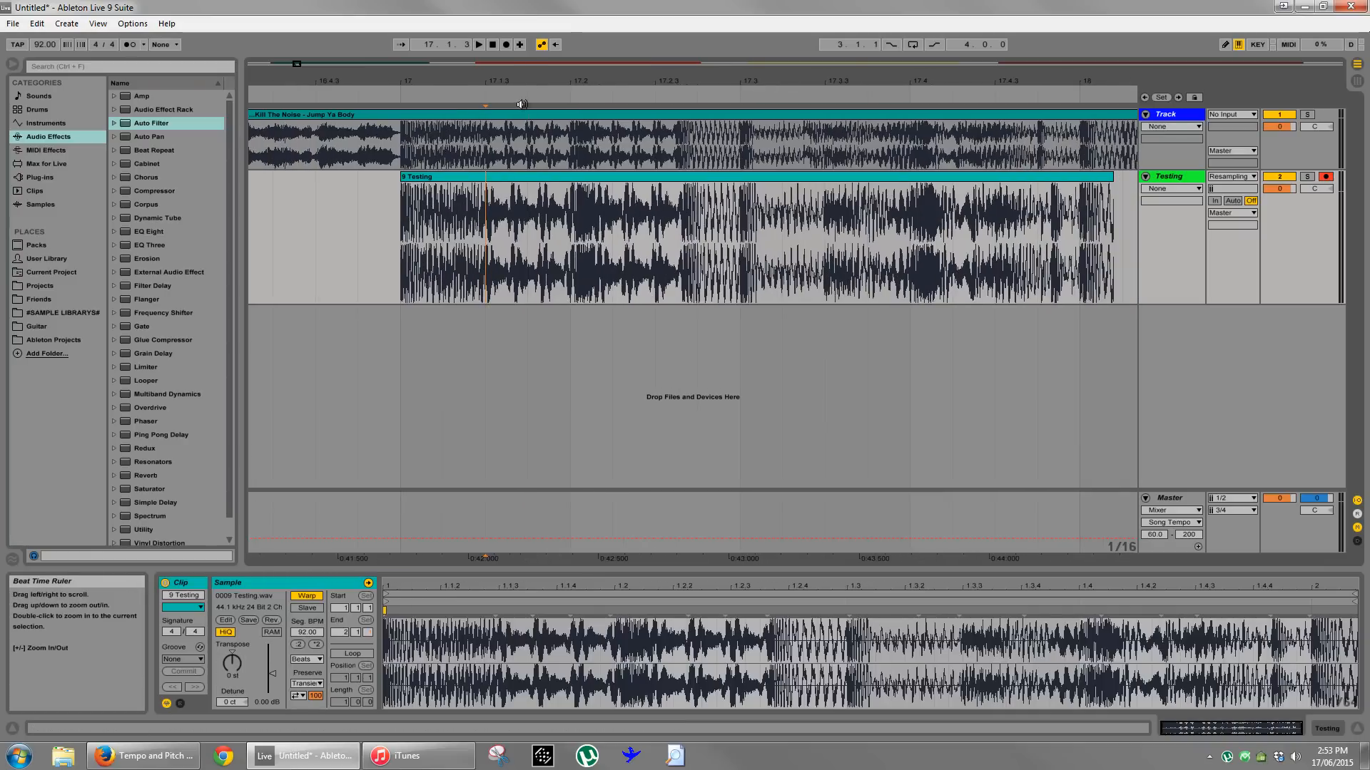
left_click(487, 153)
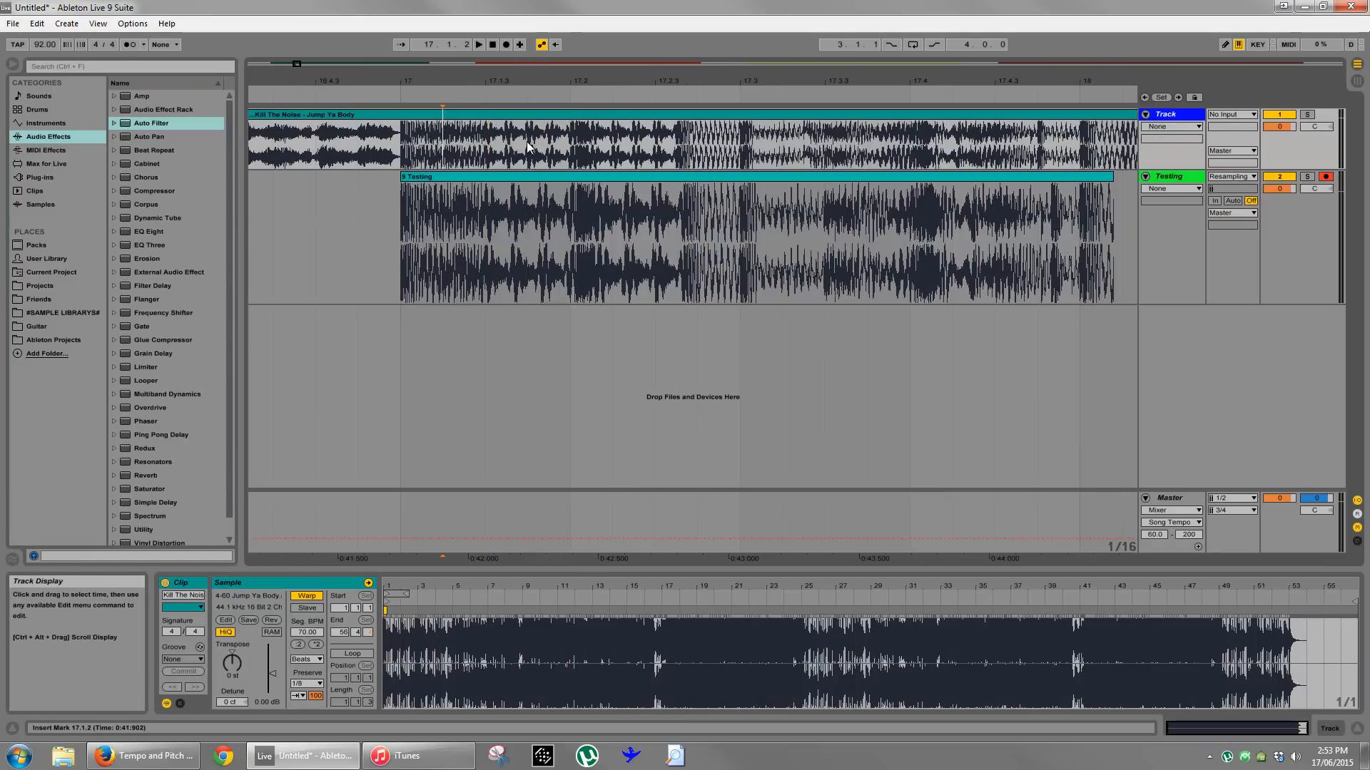
- Split the Jump Ya Body clip at 17.1.1, 17.1.3 and 17.2.1
key("ctrl+e")
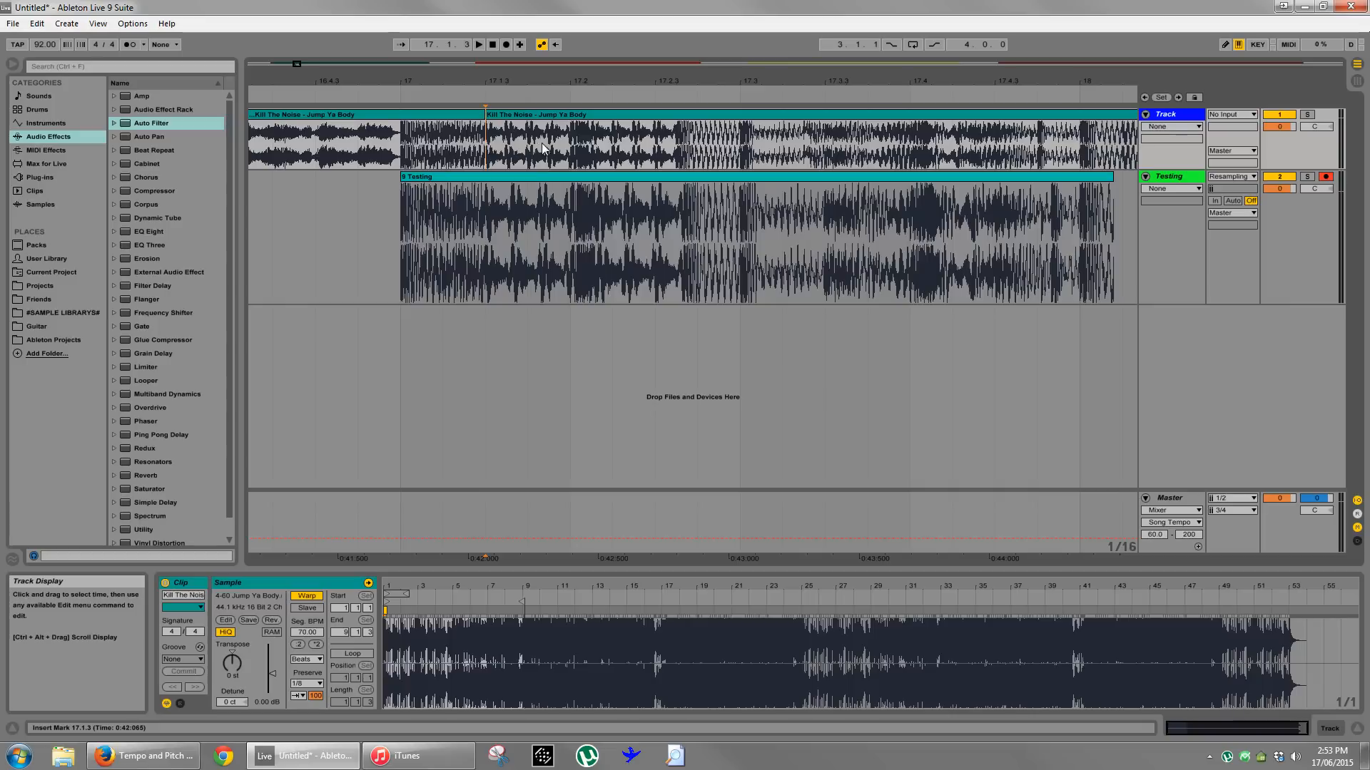
left_click(571, 147)
key("ctrl+e")
left_click(406, 154)
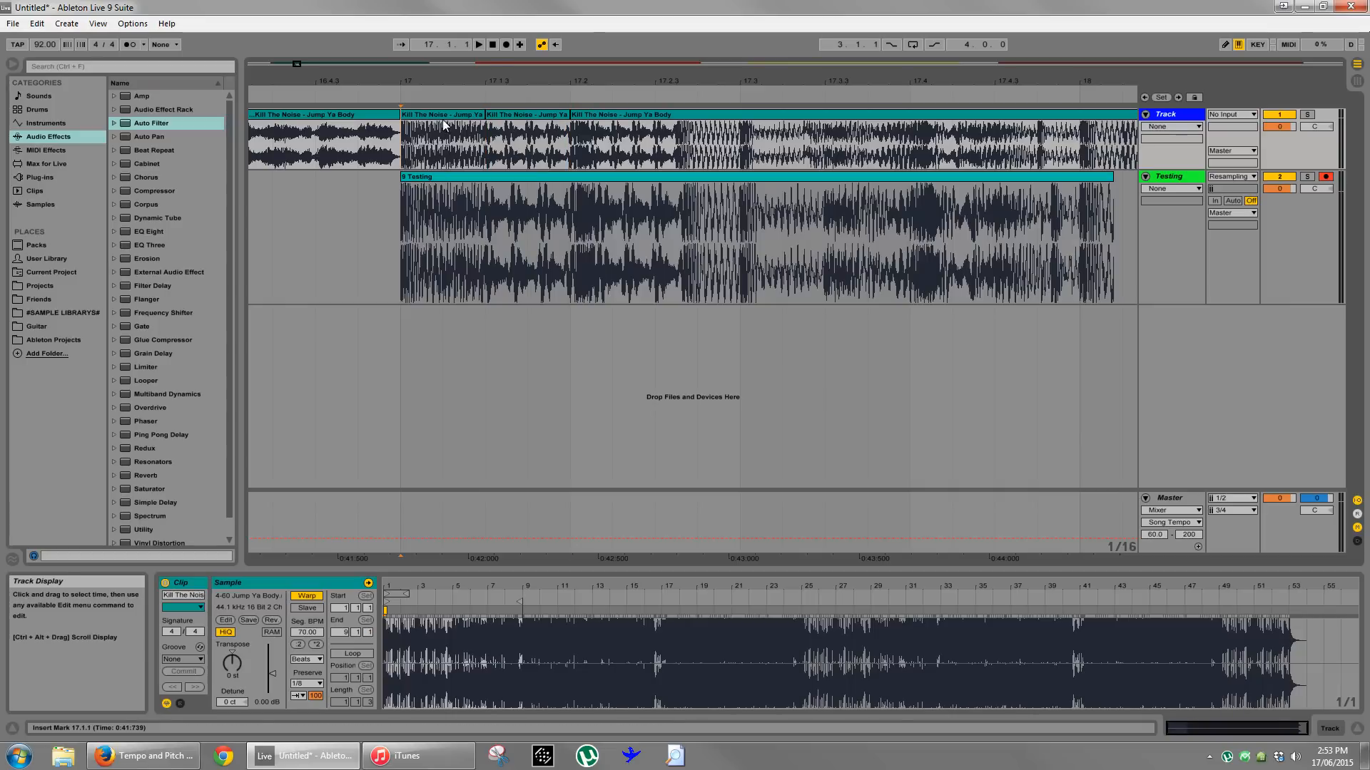
- Turn off warping for the two slices between 17.1.1 and 17.2.1, and compare them with the same section of the Testing recording
left_click(444, 125)
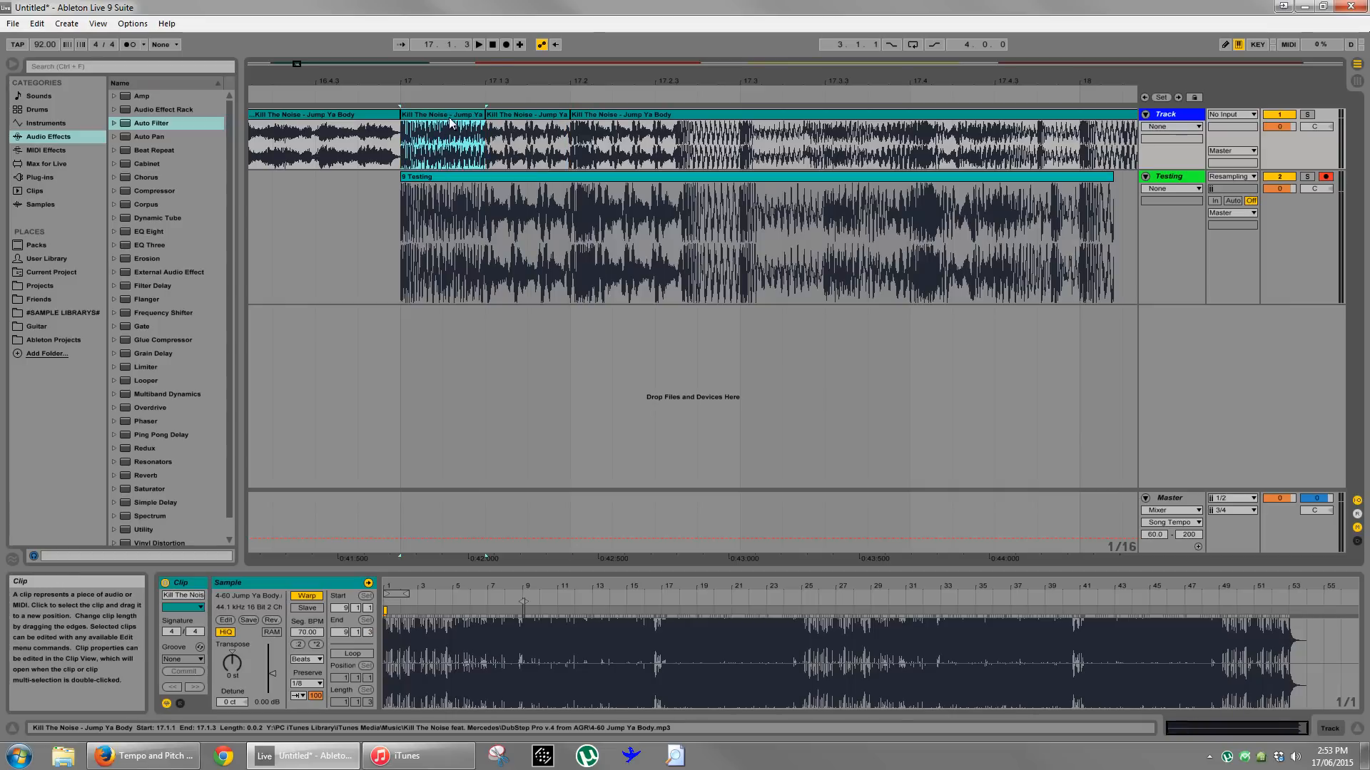
left_click(310, 597)
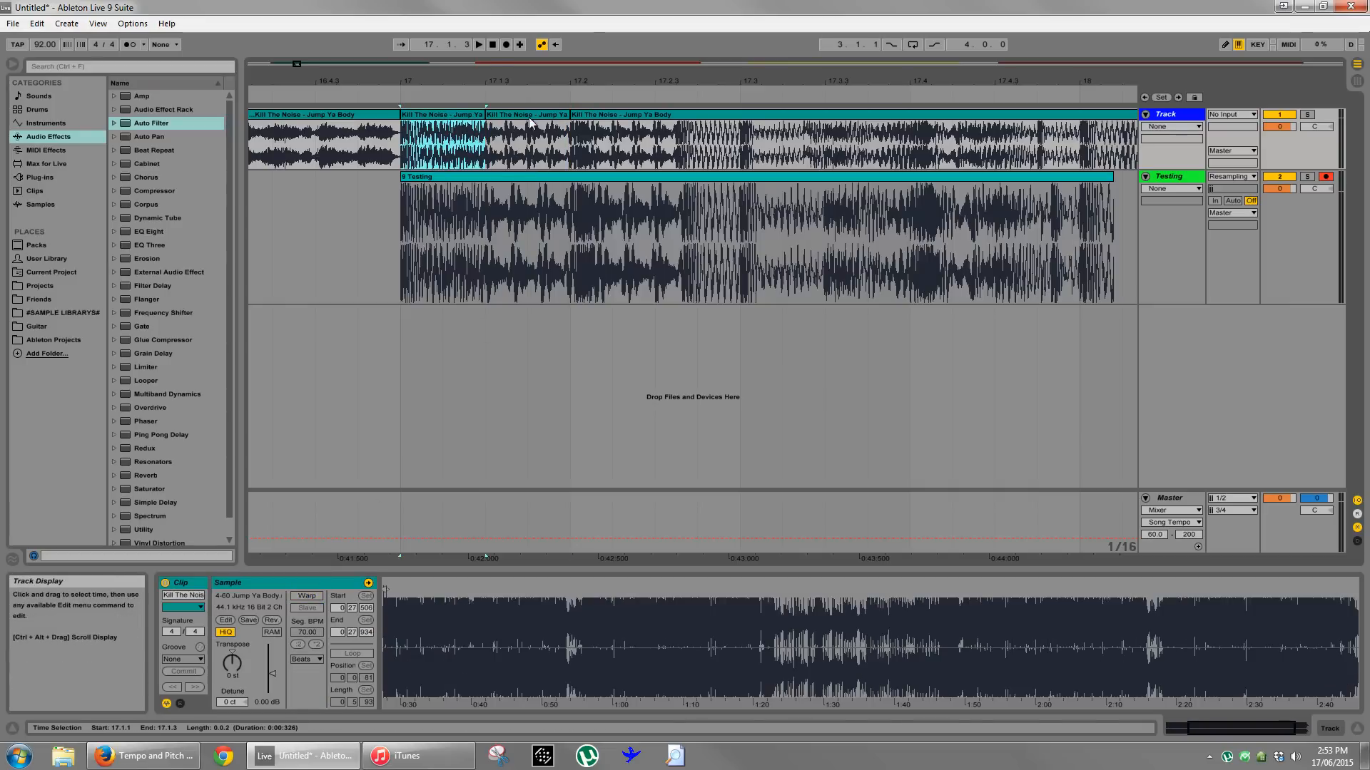
left_click(515, 116)
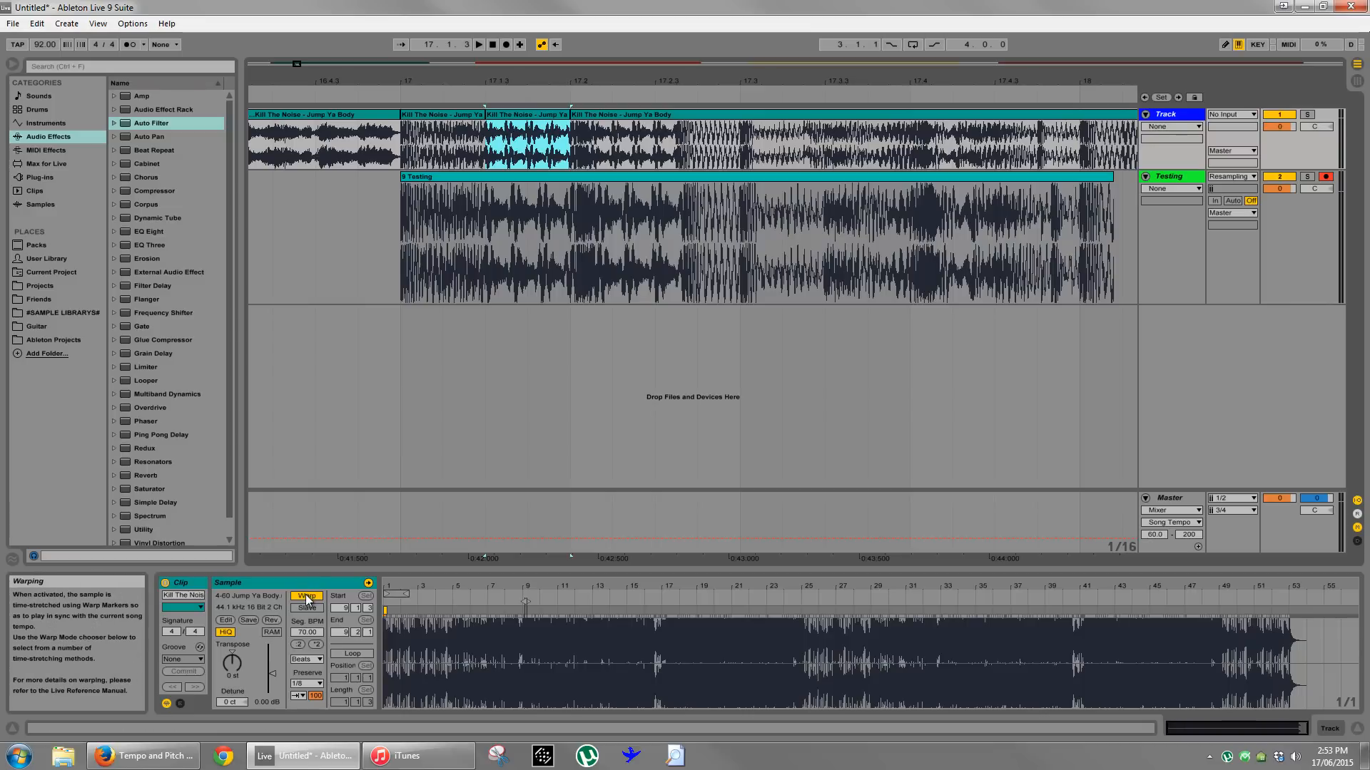
left_click(306, 596)
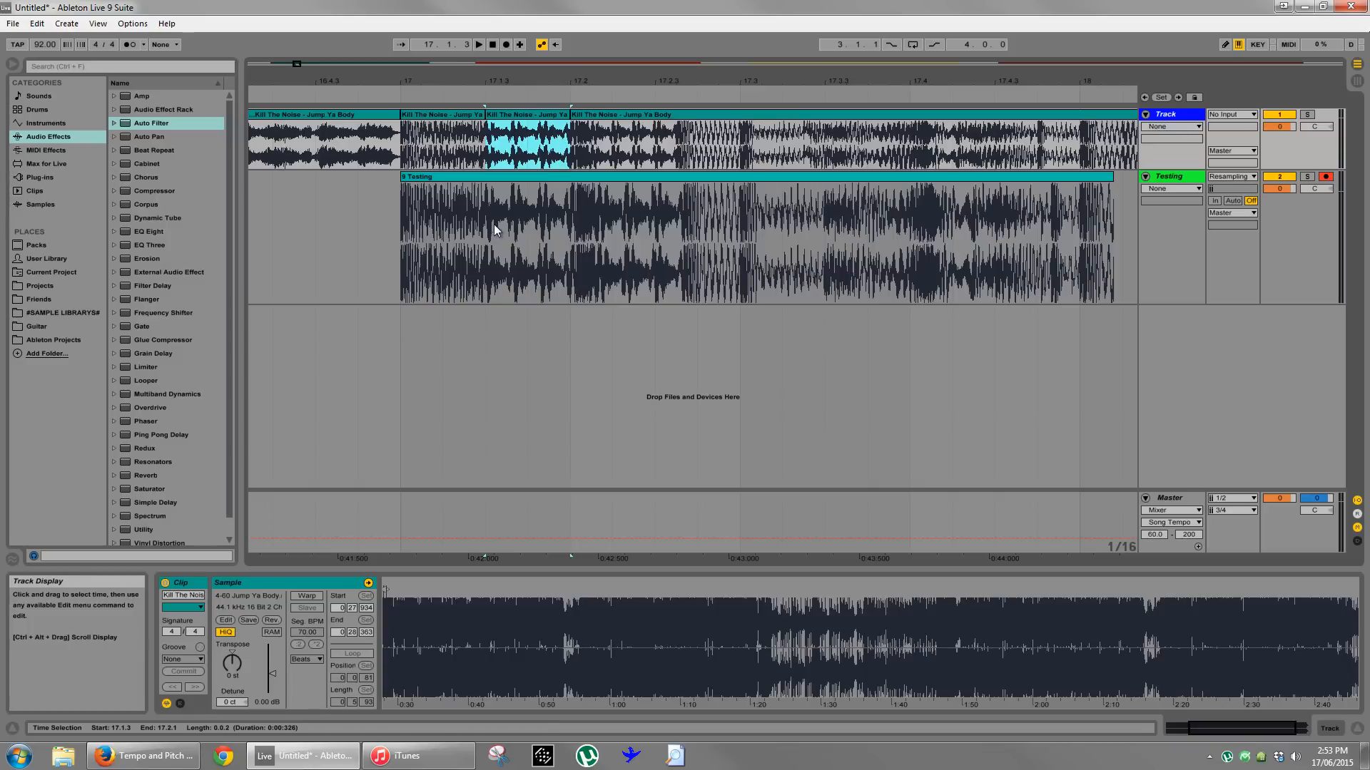
left_click_drag(482, 236, 570, 230)
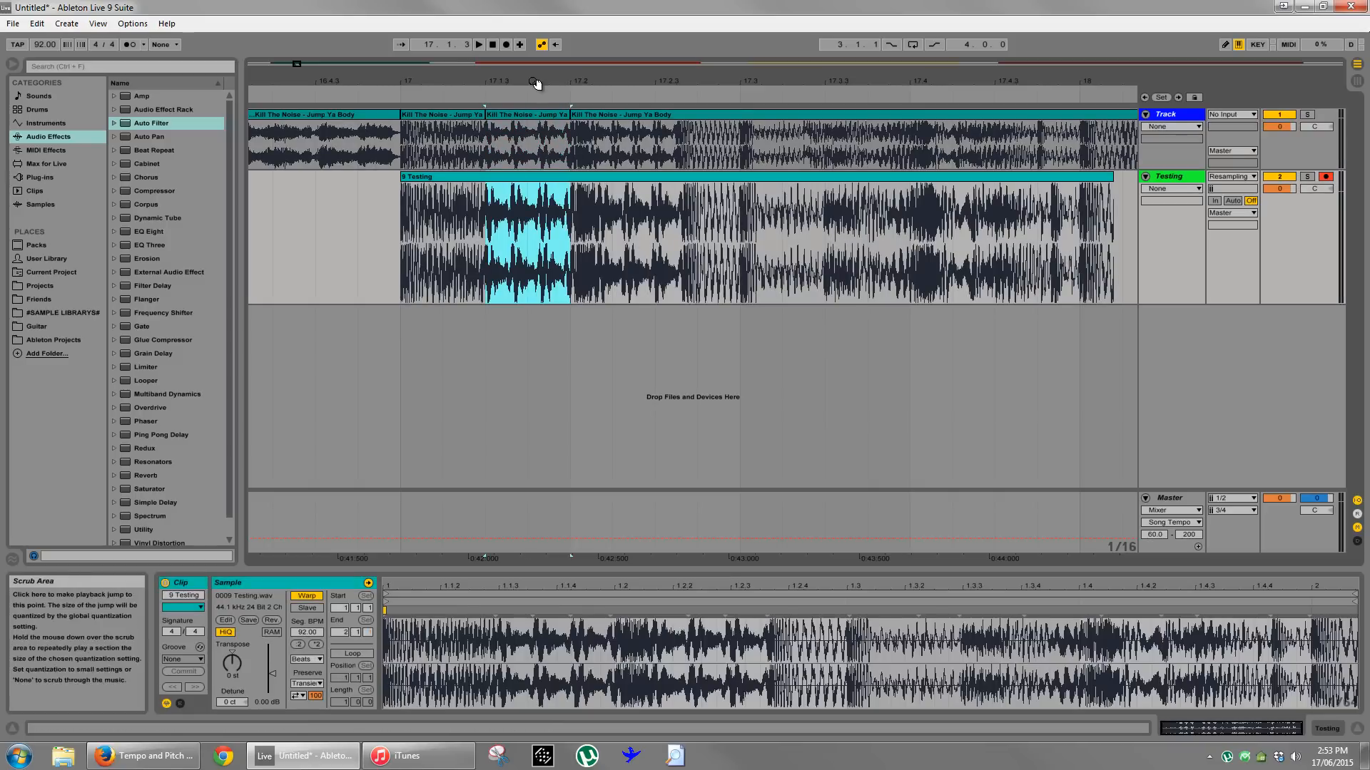
left_click_drag(532, 82, 523, 78)
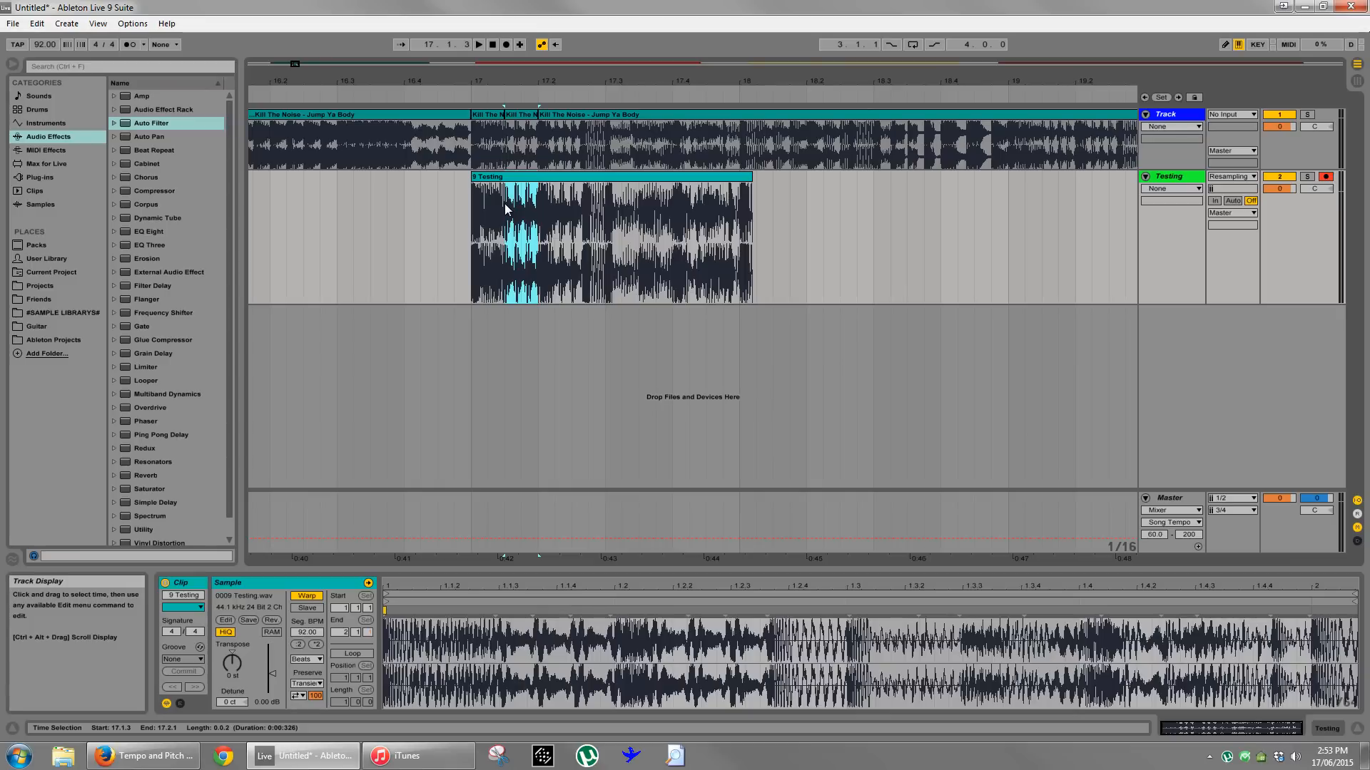
- Extend the remaining Jump Ya Body clip back to 17.1.1 over the two slices, and delete the recorded Testing clip
left_click_drag(540, 114, 483, 99)
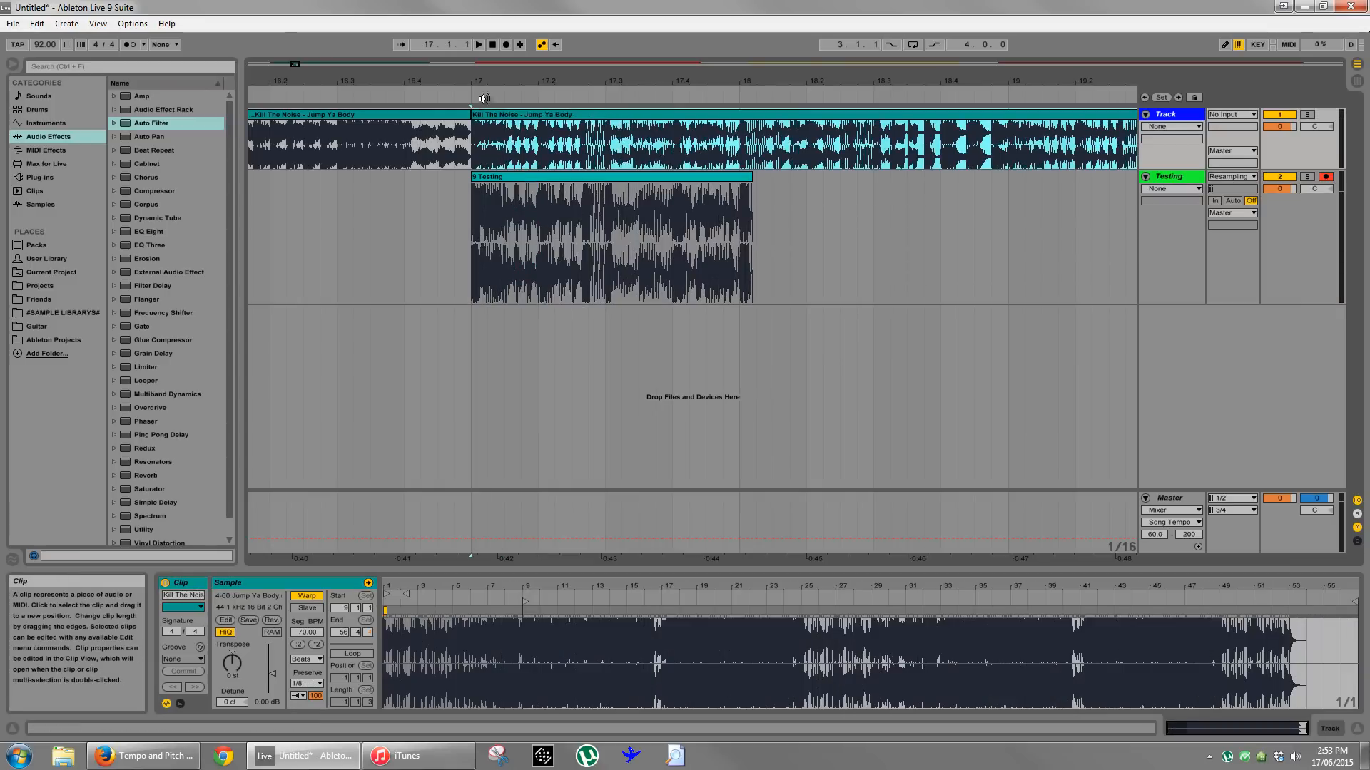
left_click(532, 186)
key("Delete")
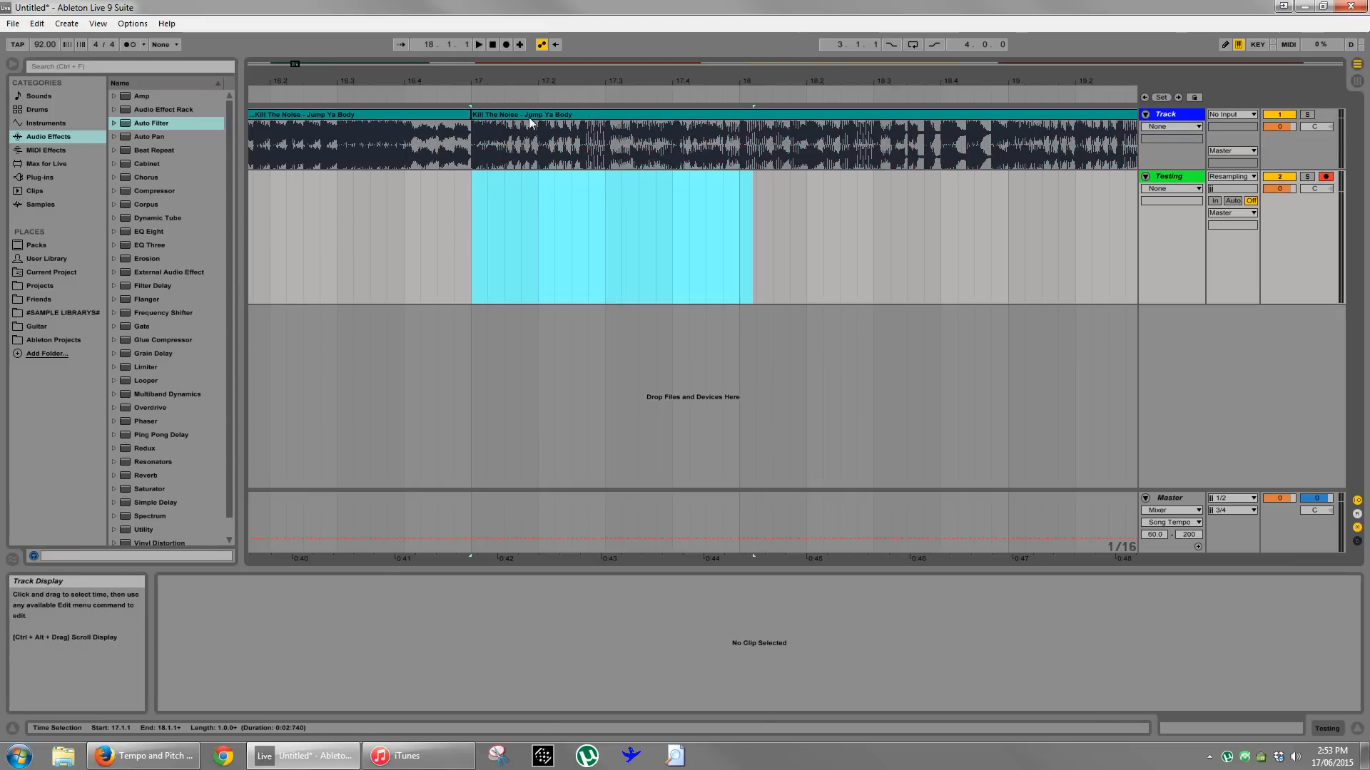
- Set the arrangement's grid to adaptive Narrow
left_click_drag(524, 85, 401, 88)
right_click(422, 252)
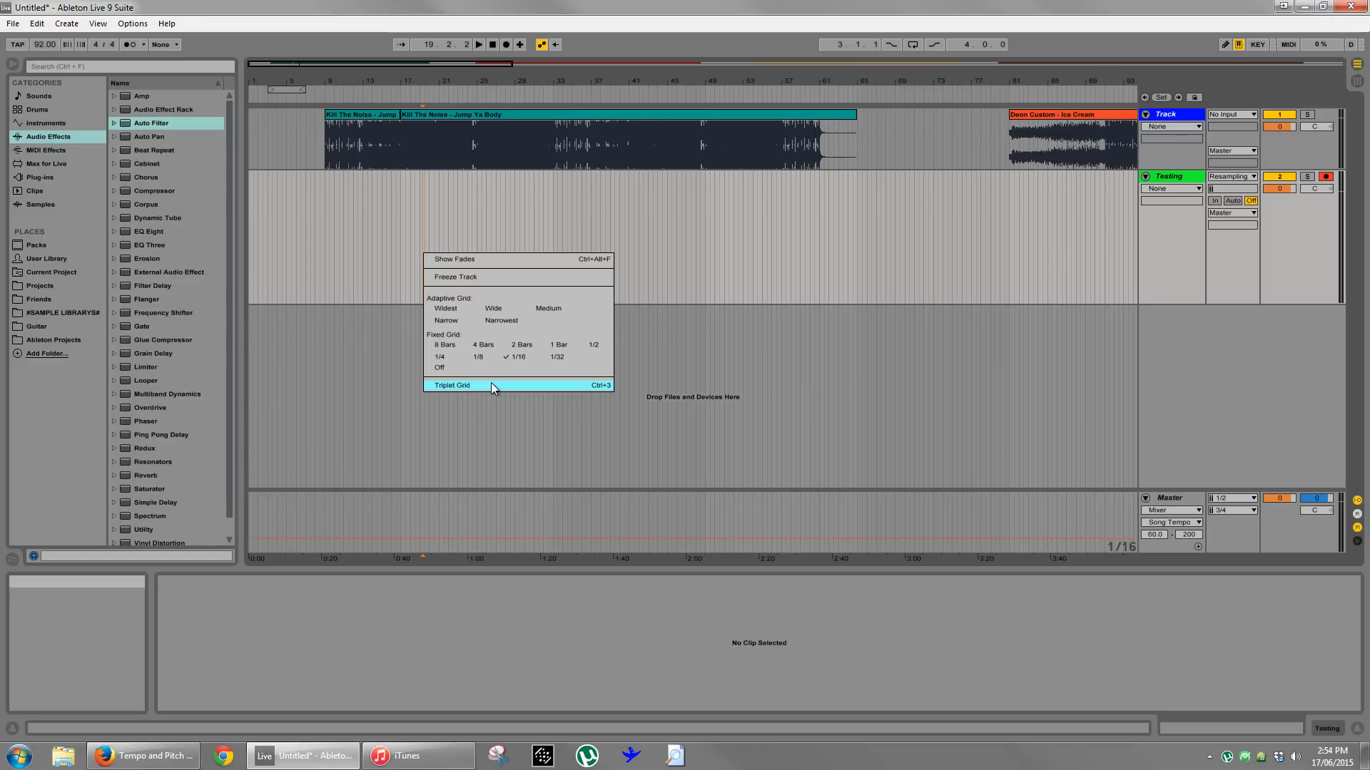
left_click(456, 321)
- Play the Jump Ya Body clip briefly from bar 17 and stop playback
left_click(418, 115)
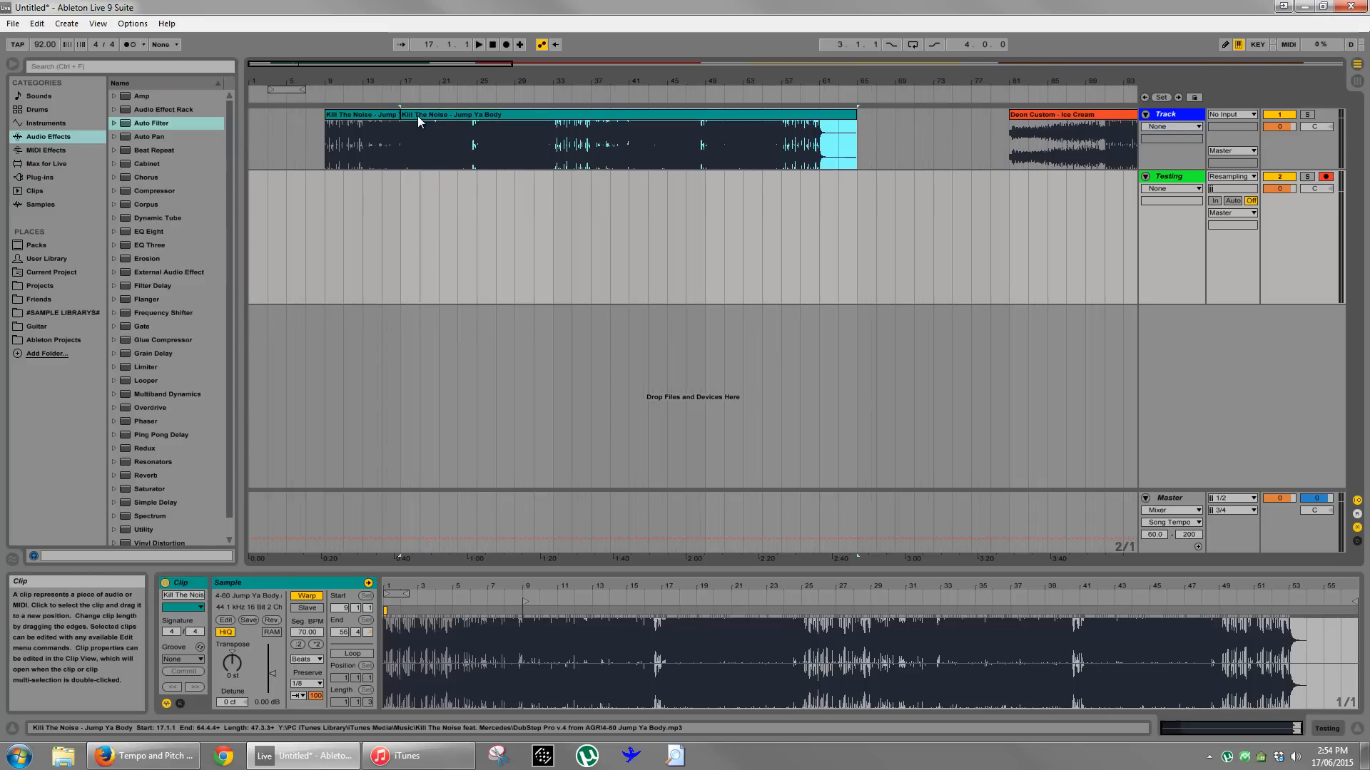
left_click(400, 159)
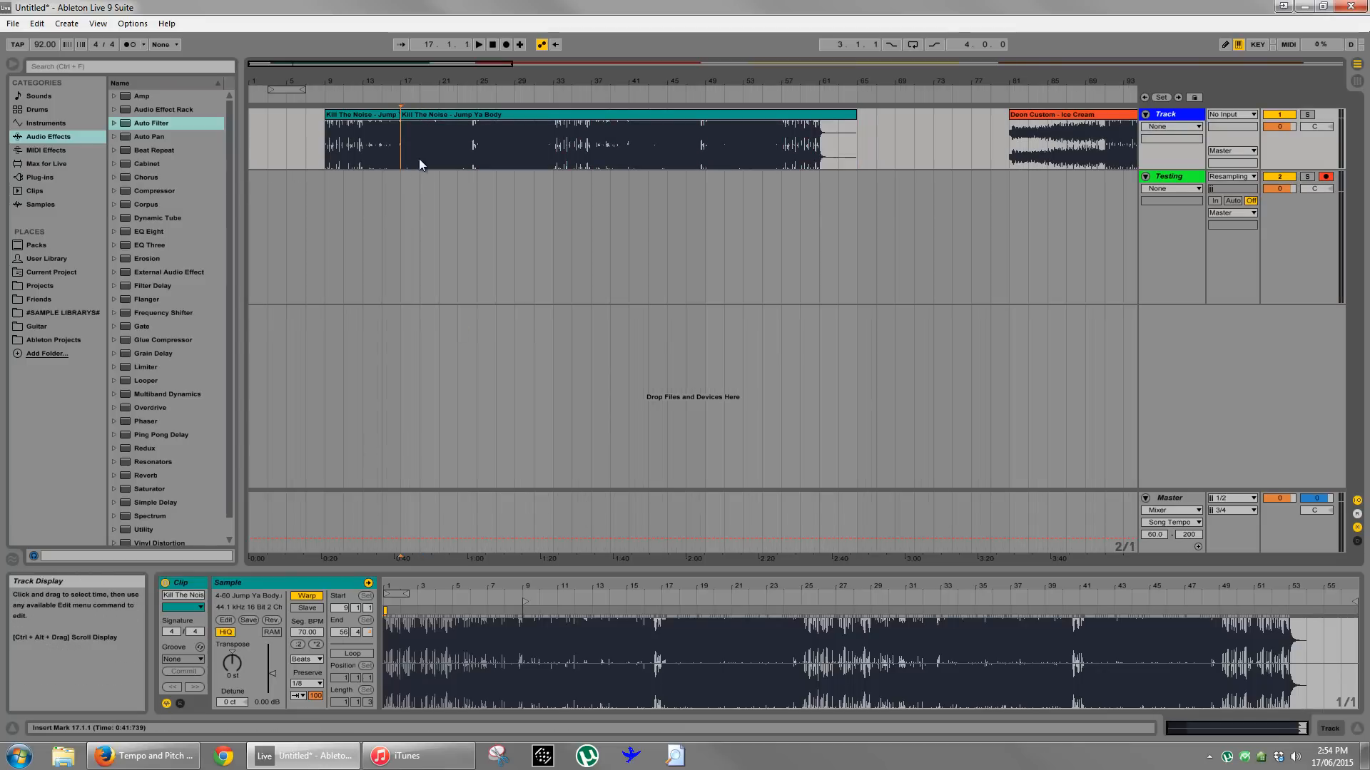
key("space")
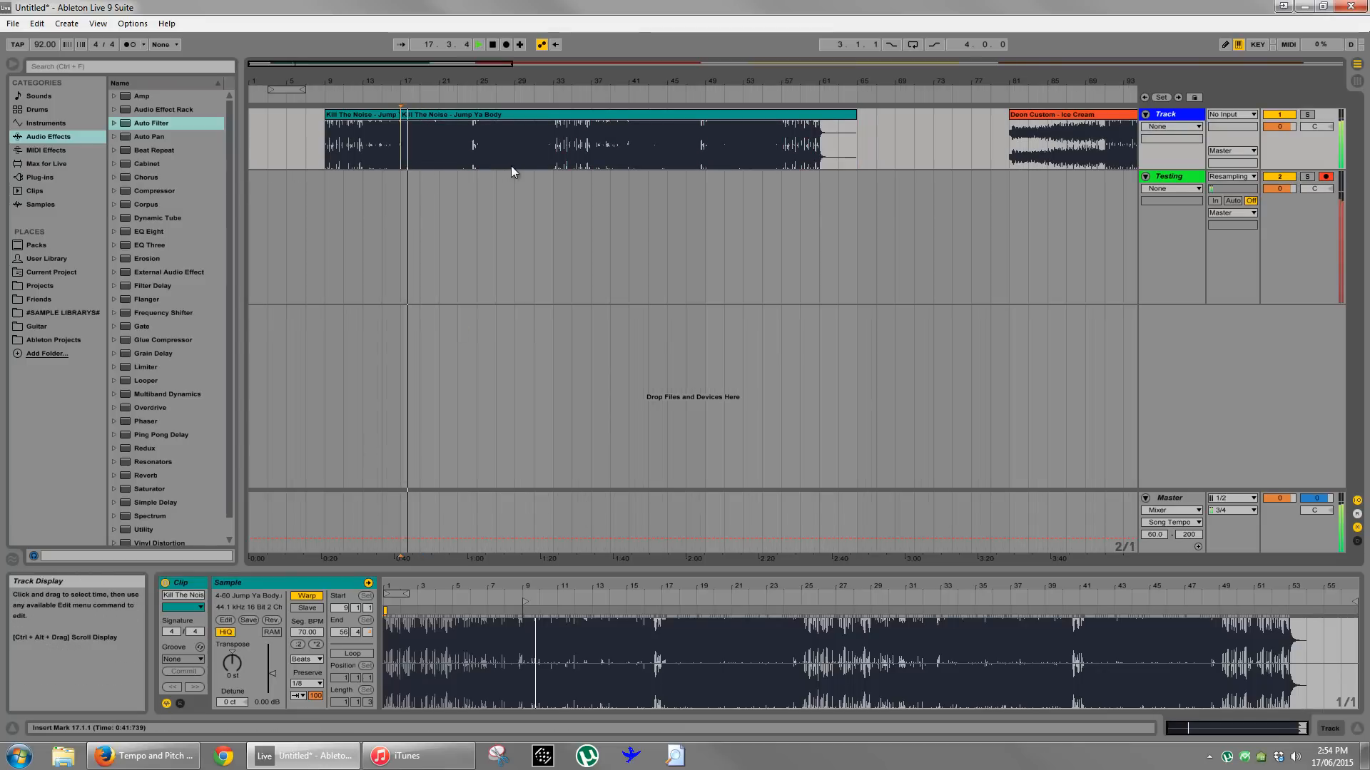
left_click_drag(514, 83, 515, 74)
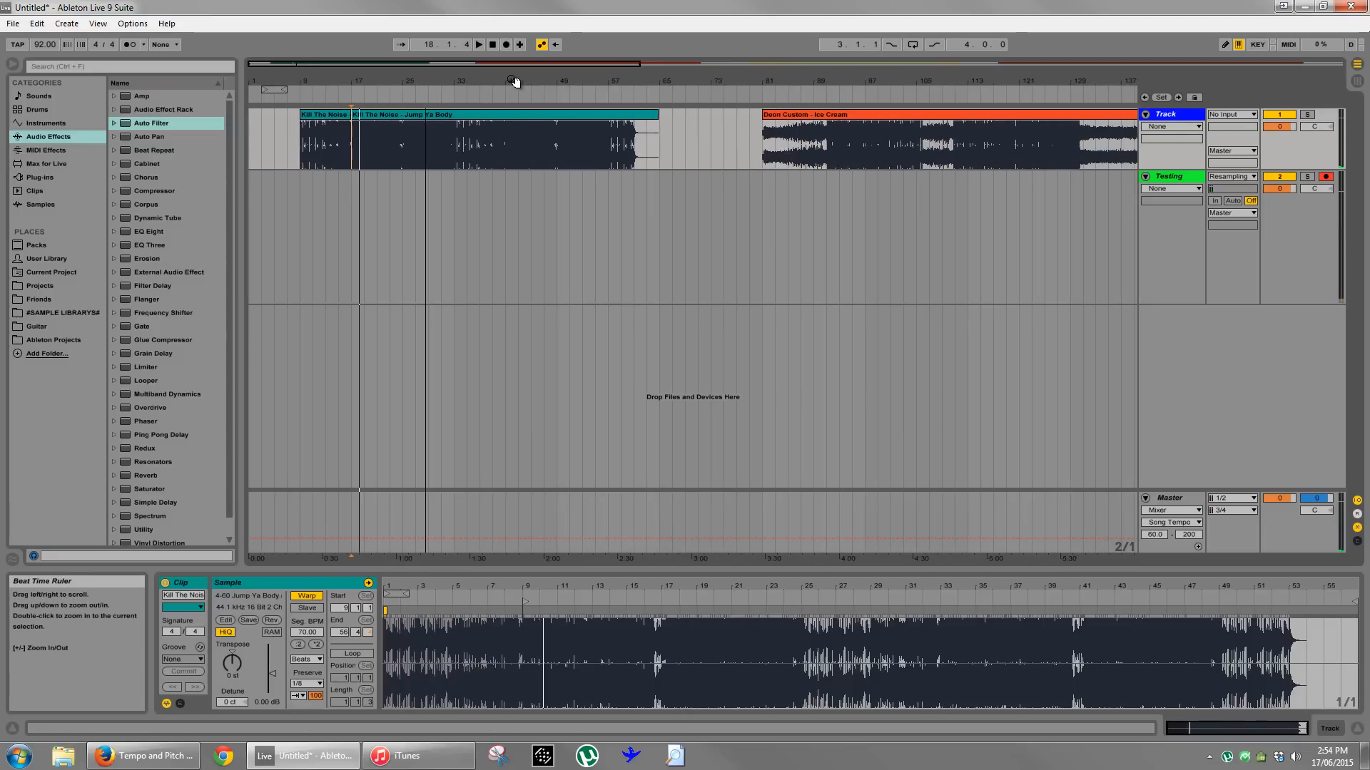
key("space")
left_click(421, 116)
left_click(315, 117, "shift")
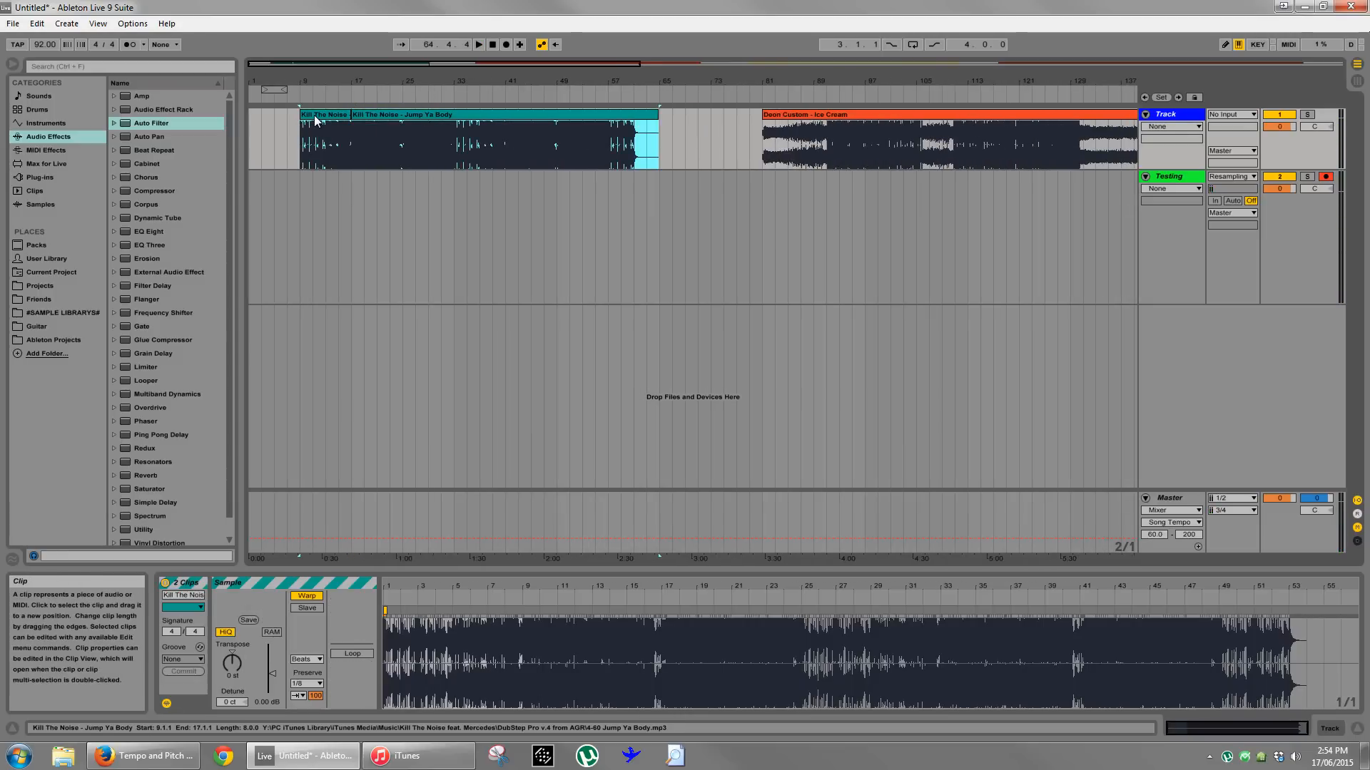
key("ctrl+shift+r")
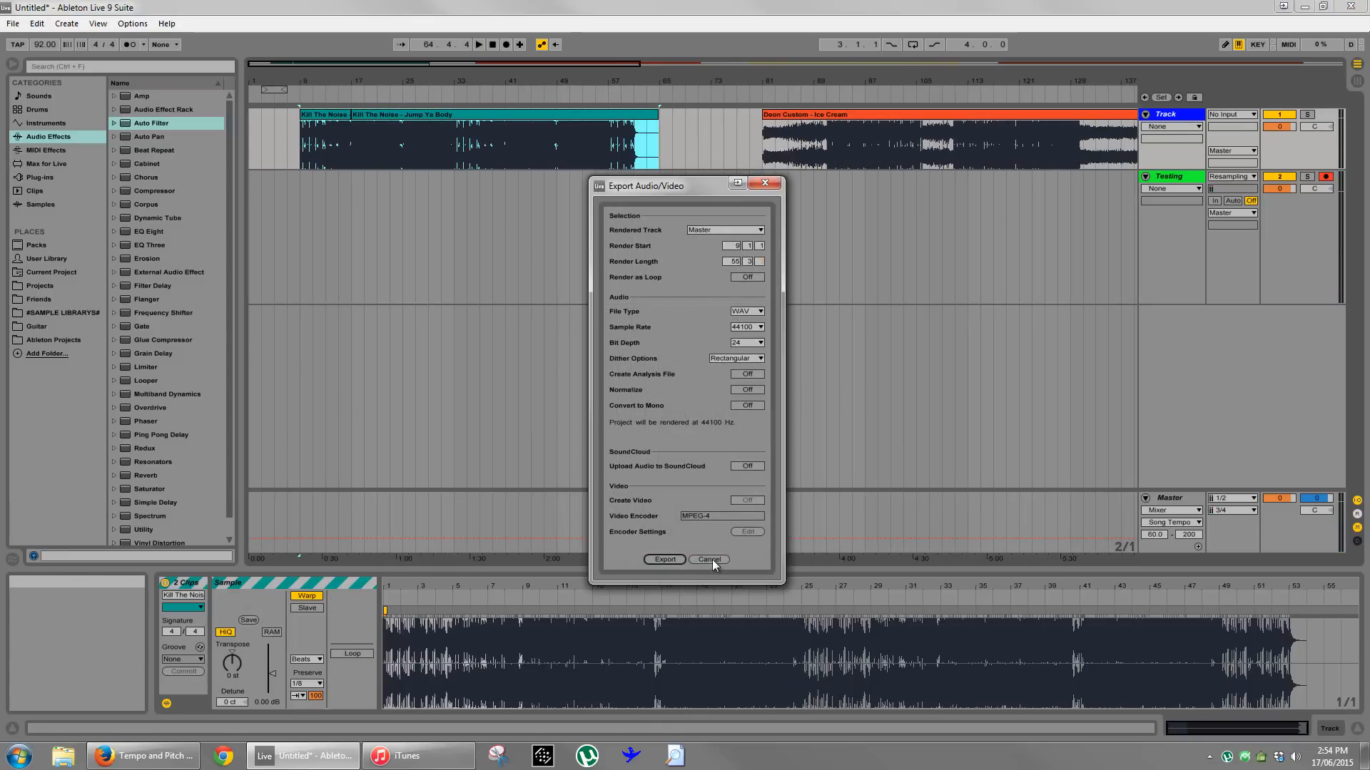
left_click(712, 560)
left_click(779, 219)
- Select the Ice Cream clip starting at bar 81 and turn on its warping
left_click_drag(829, 83, 727, 81)
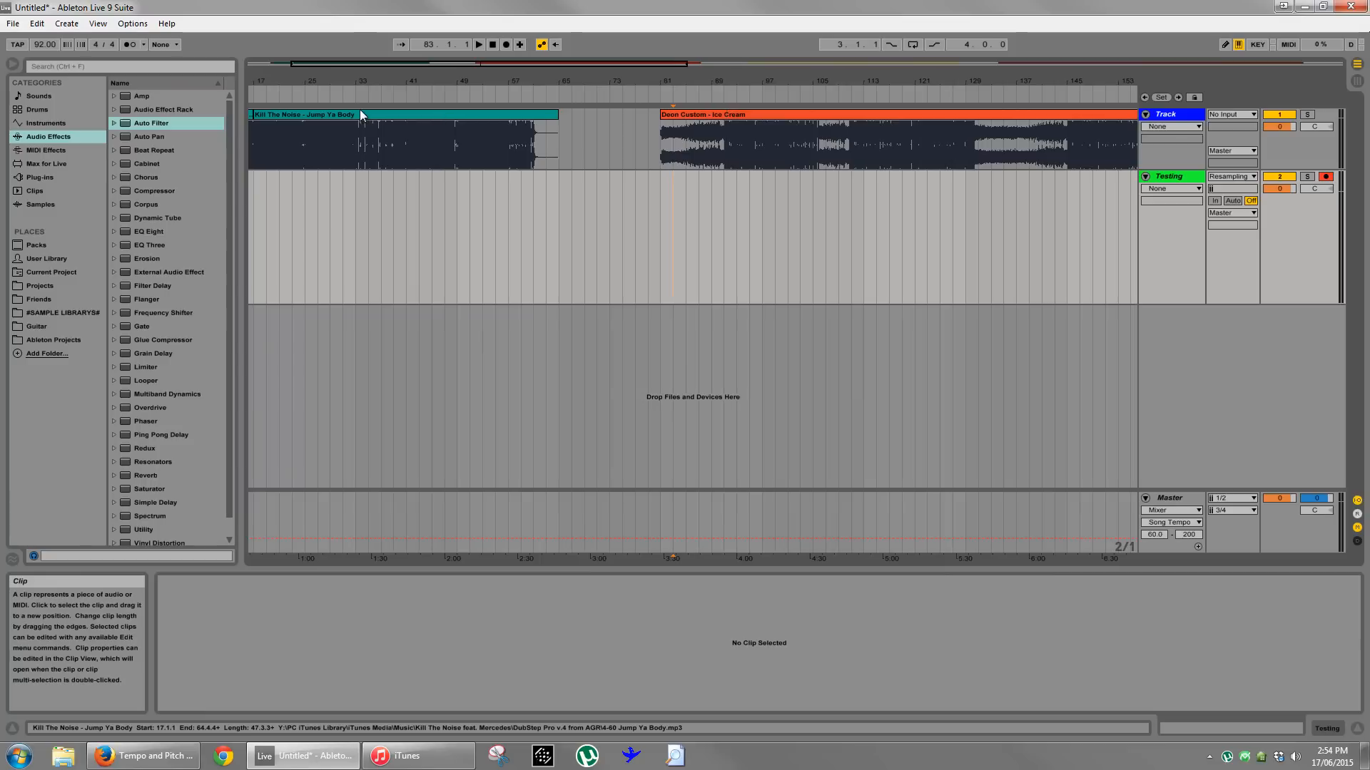
left_click(378, 113)
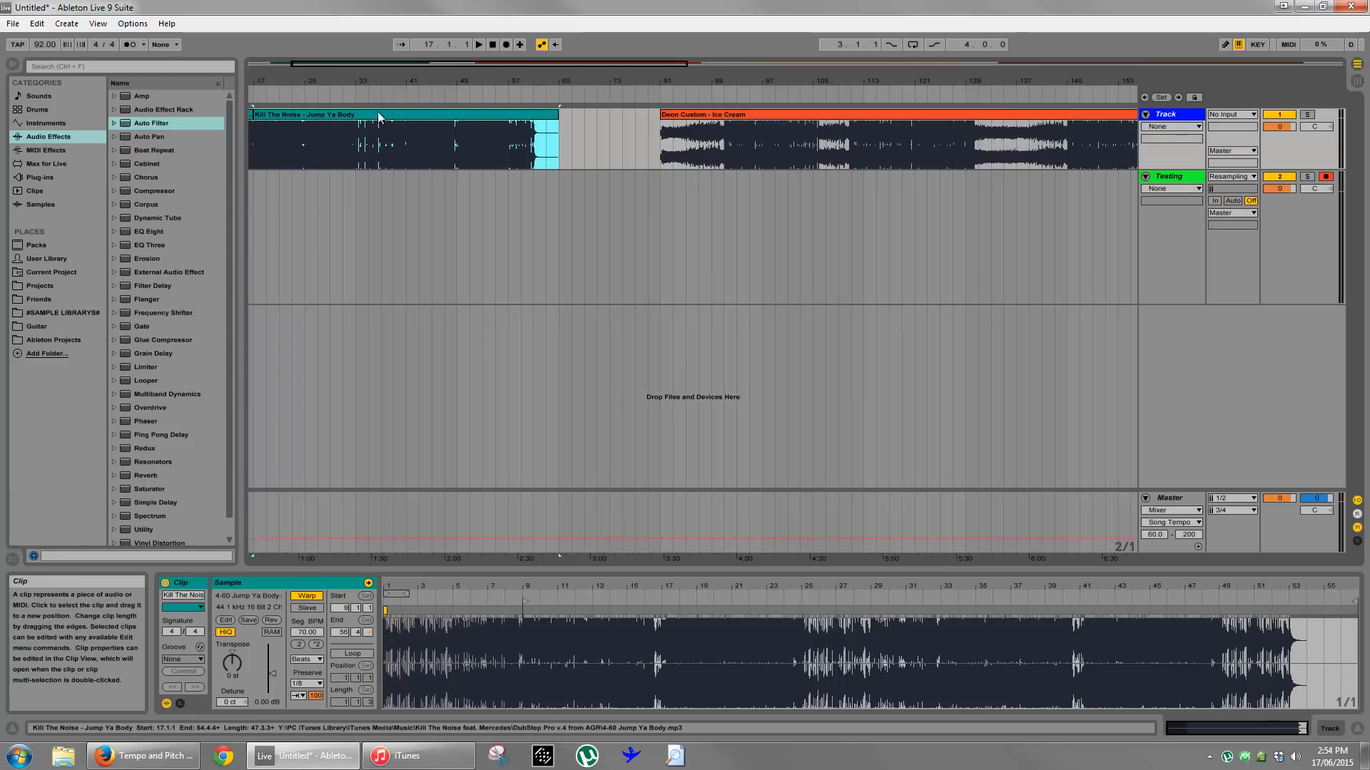
left_click(704, 117)
left_click_drag(725, 82, 433, 82)
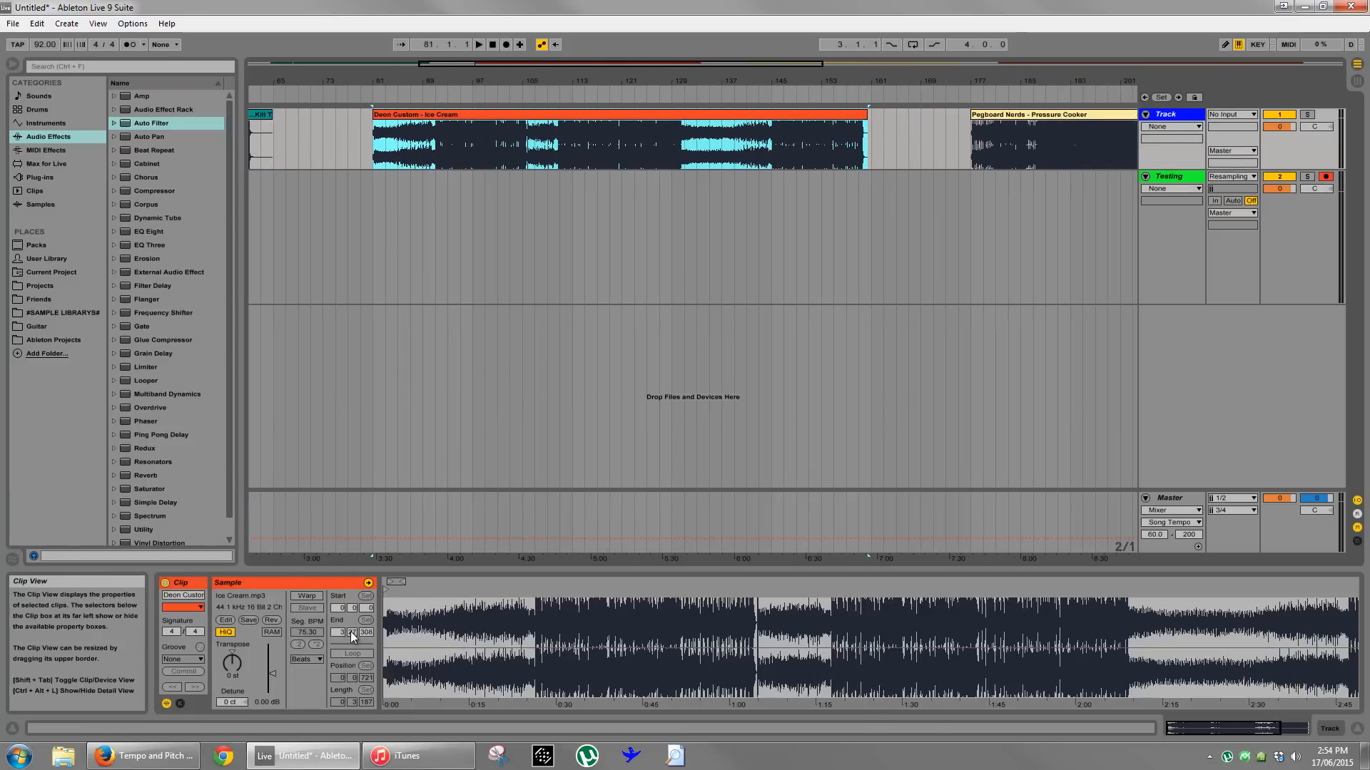
left_click_drag(435, 82, 440, 581)
left_click(307, 595)
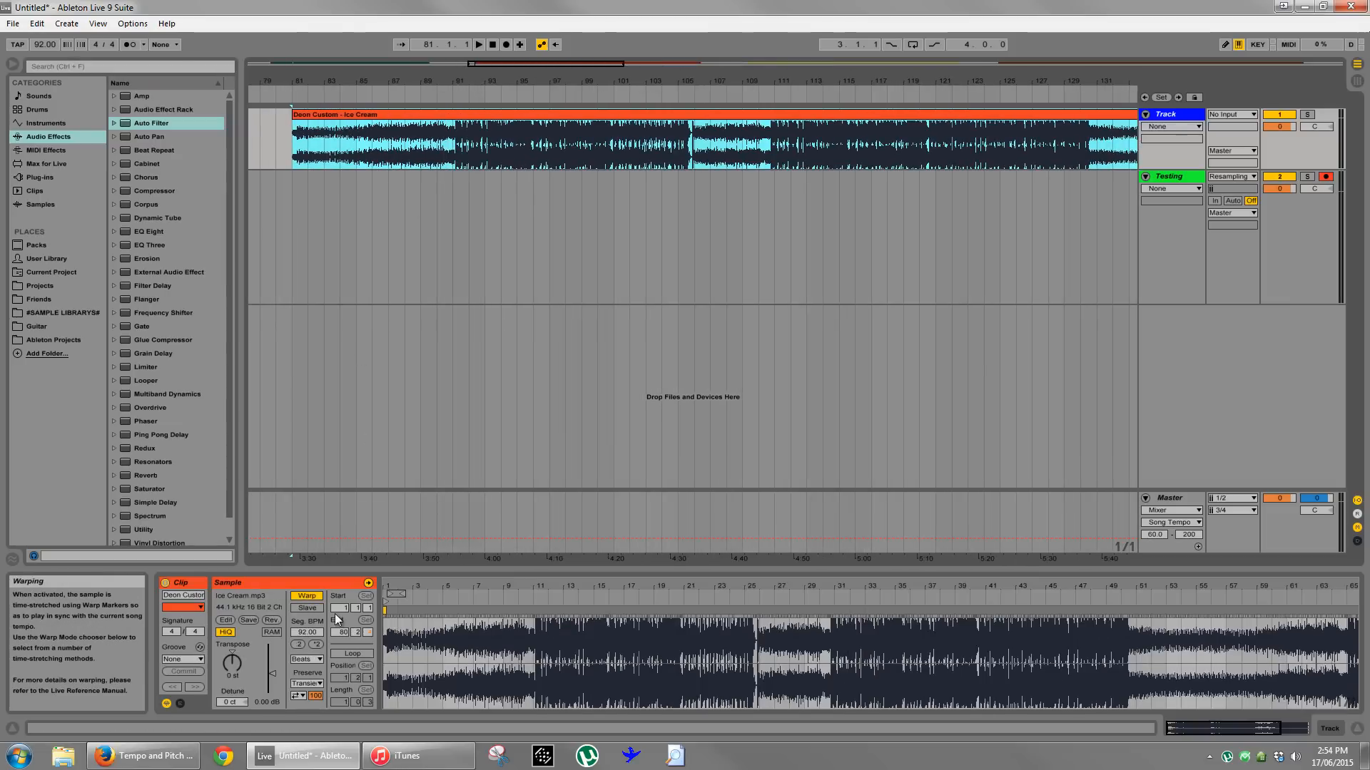
- Set the Ice Cream sample's 1.1.1 position at the strong transient just before 11.1.3, where the loud section begins
left_click_drag(543, 583, 543, 703)
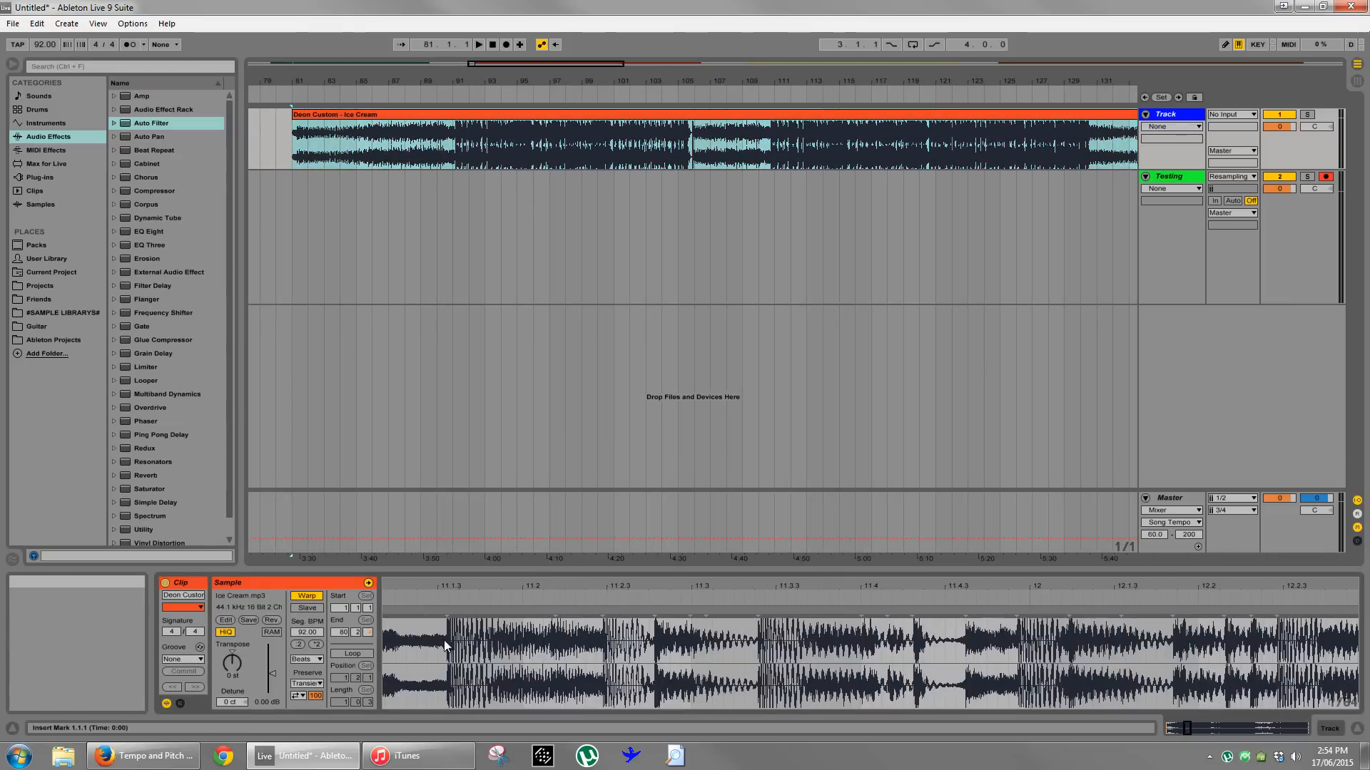
right_click(448, 615)
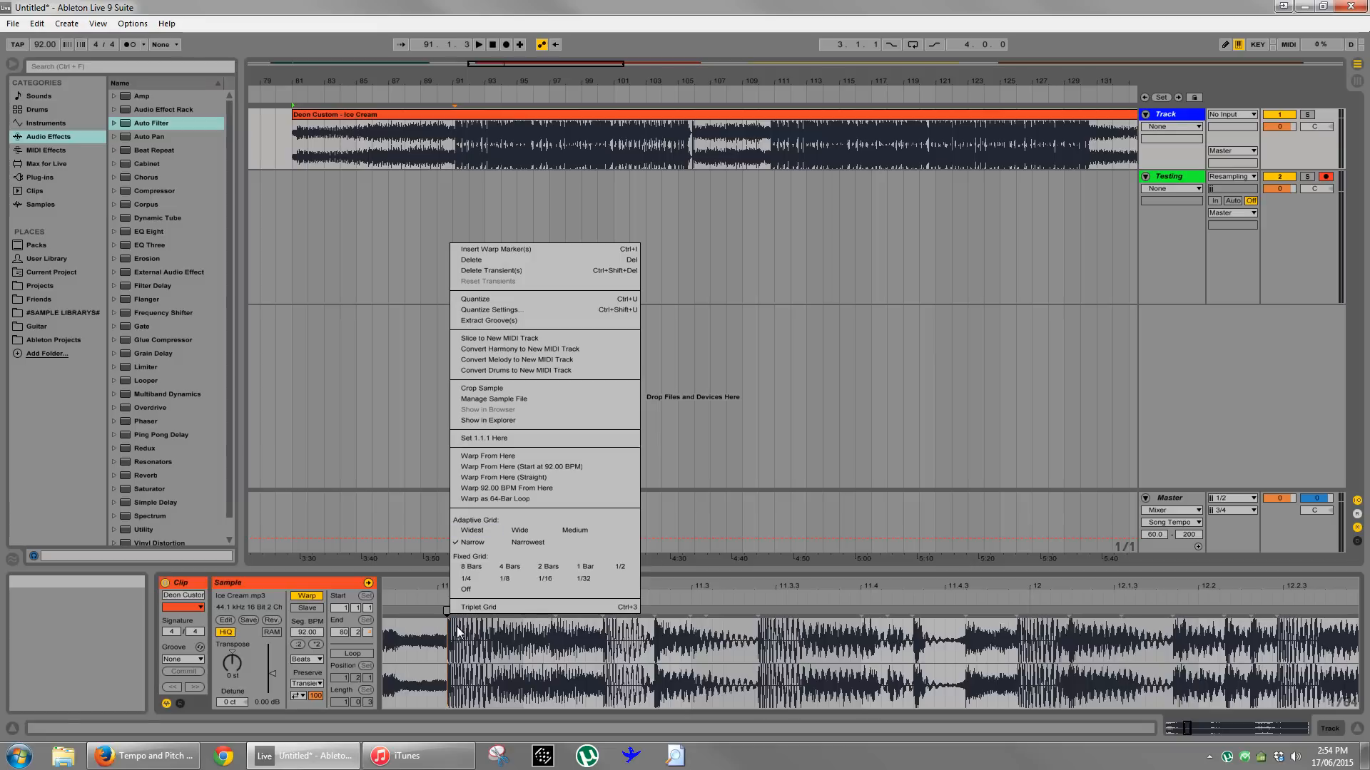
left_click(457, 632)
right_click(449, 618)
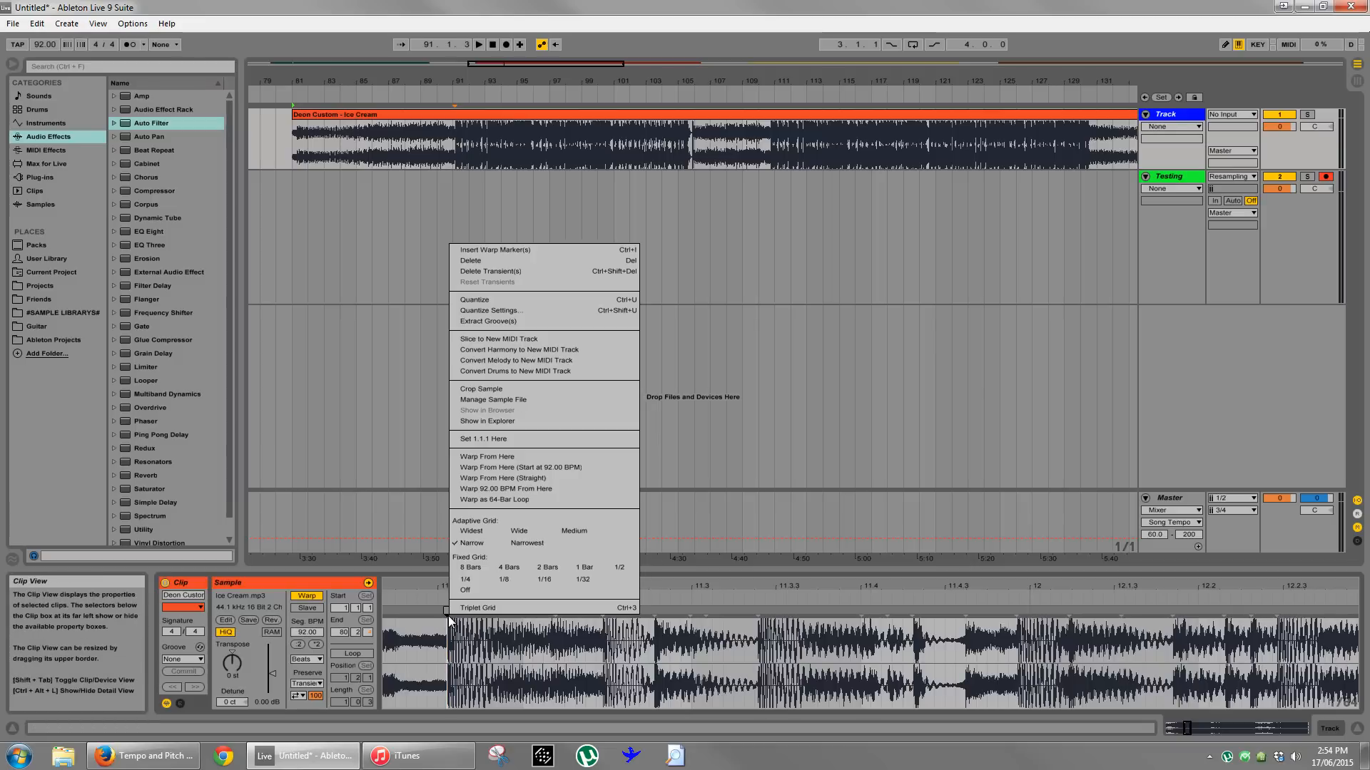
left_click(519, 439)
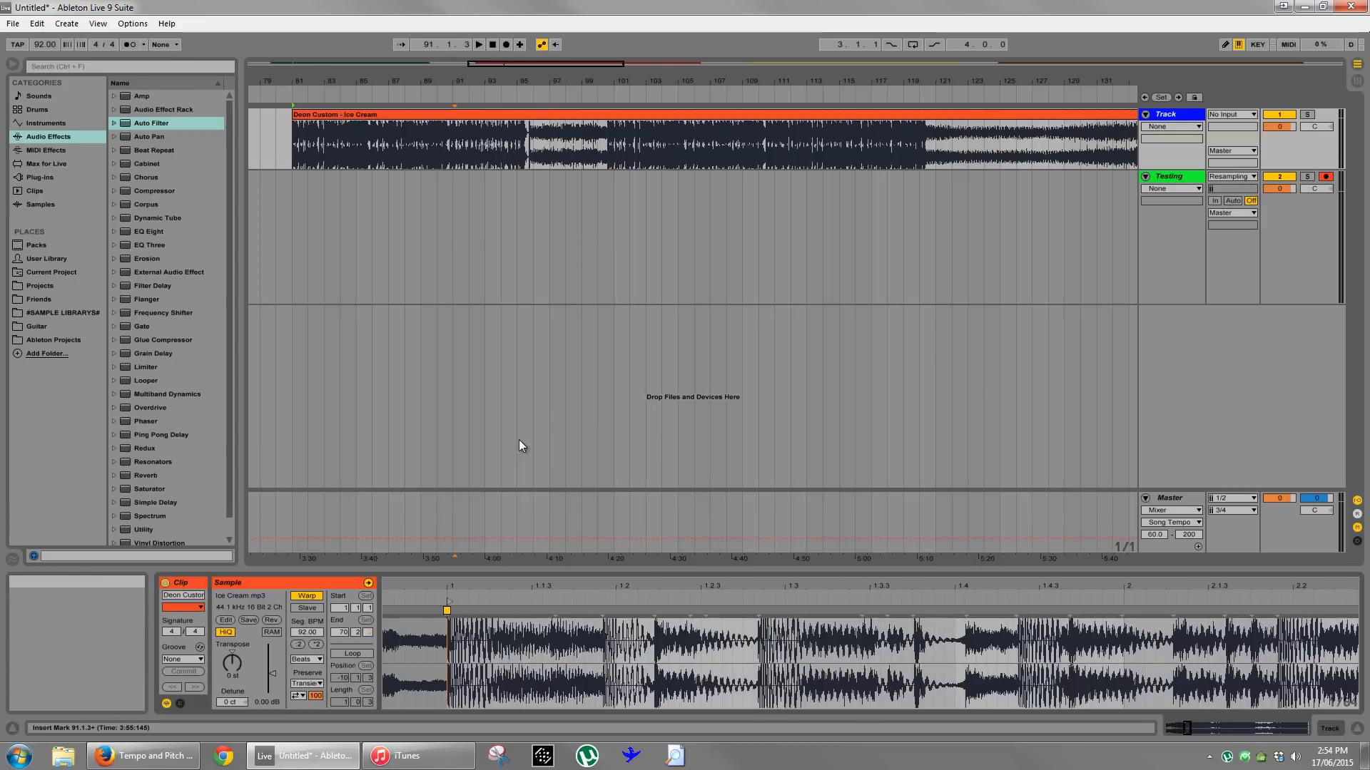
- Place a warp marker on the Ice Cream transient between 20.3 and 20.4 and move it to bar 21
left_click(296, 155)
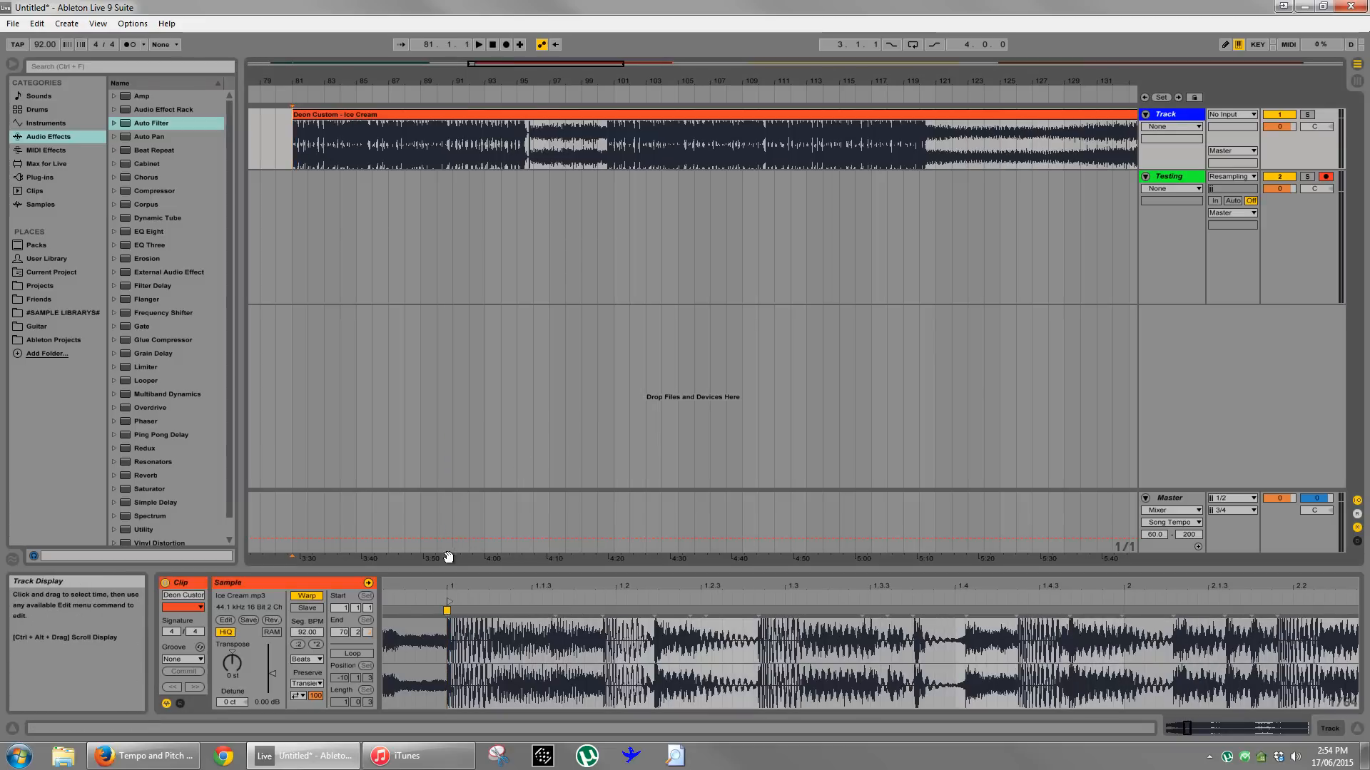
left_click_drag(469, 587, 470, 584)
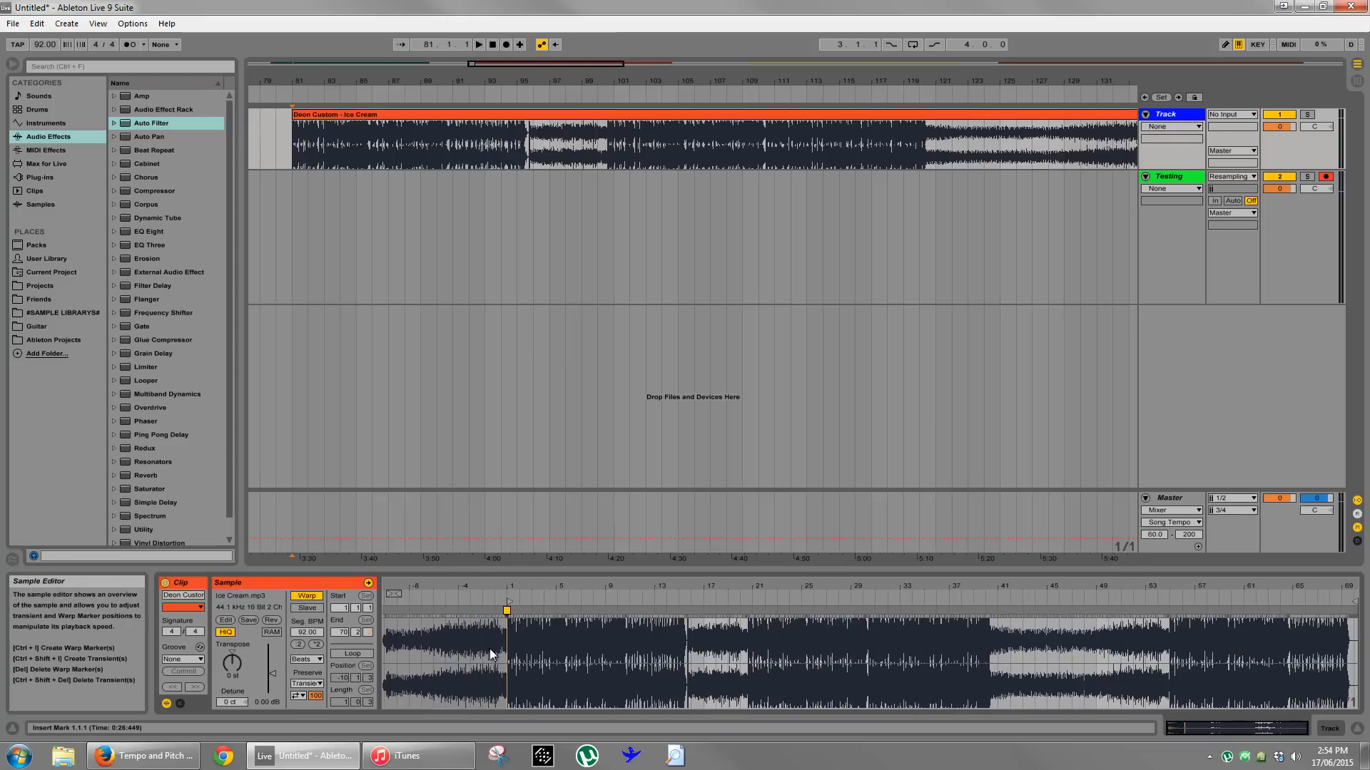
left_click_drag(754, 586, 757, 589)
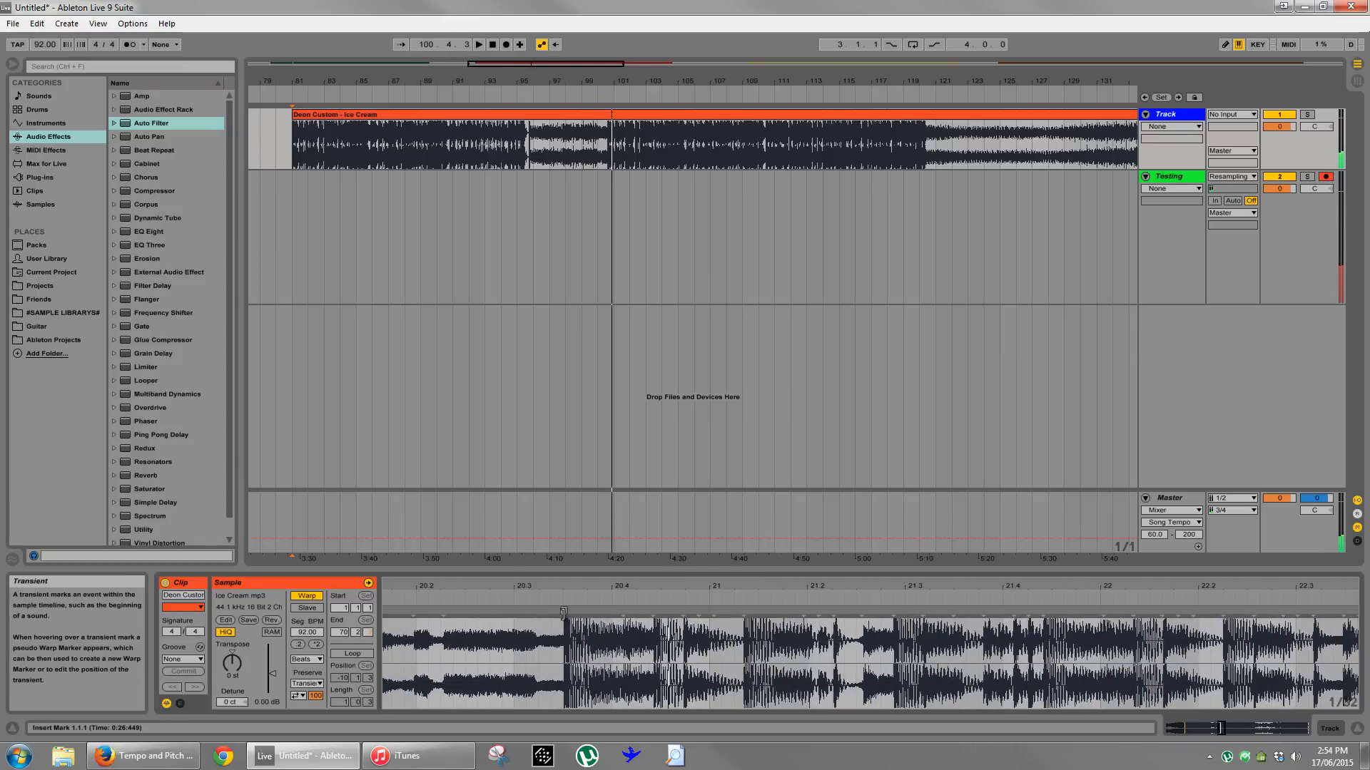
left_click_drag(564, 612, 707, 608)
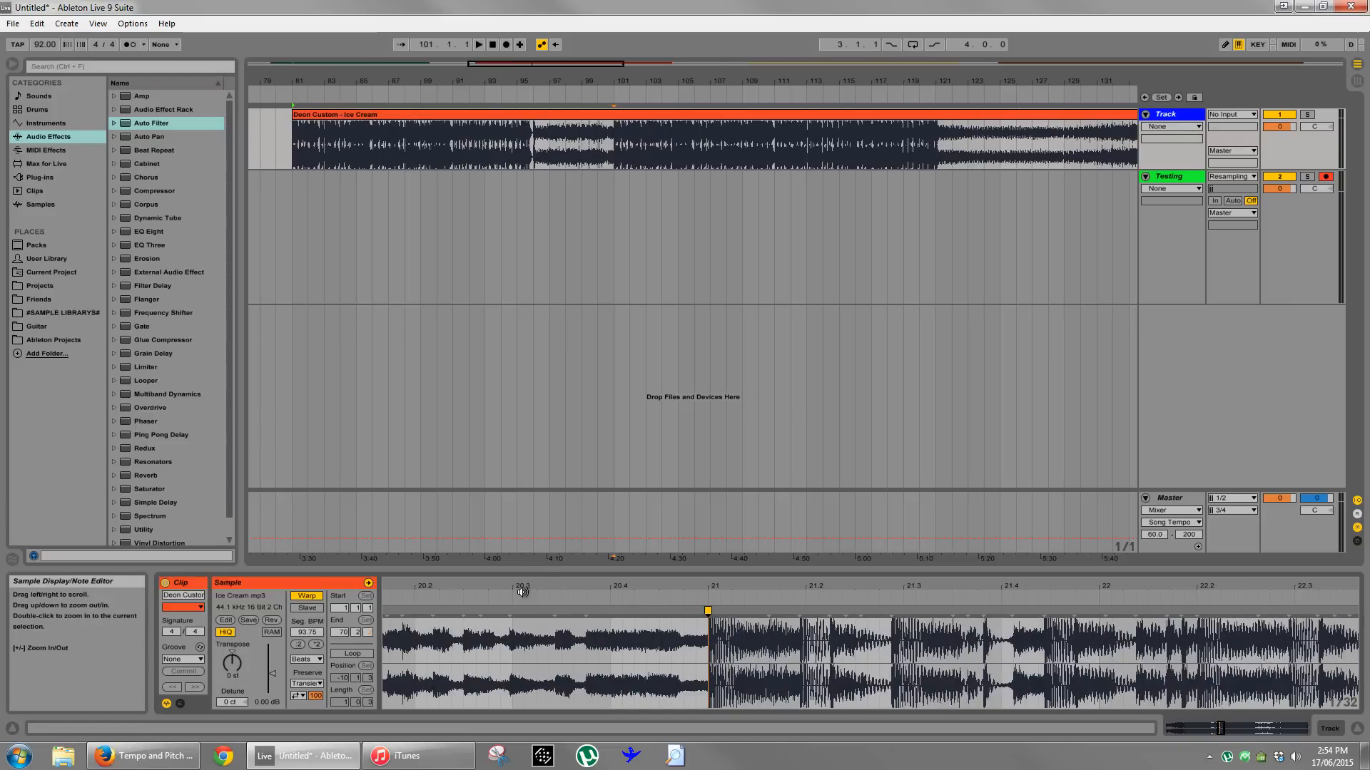
- Play the warped Ice Cream clip from bar 81 and examine the warp marker at 1.1.1 up close
left_click_drag(522, 592, 536, 584)
left_click_drag(672, 588, 658, 586)
key("space")
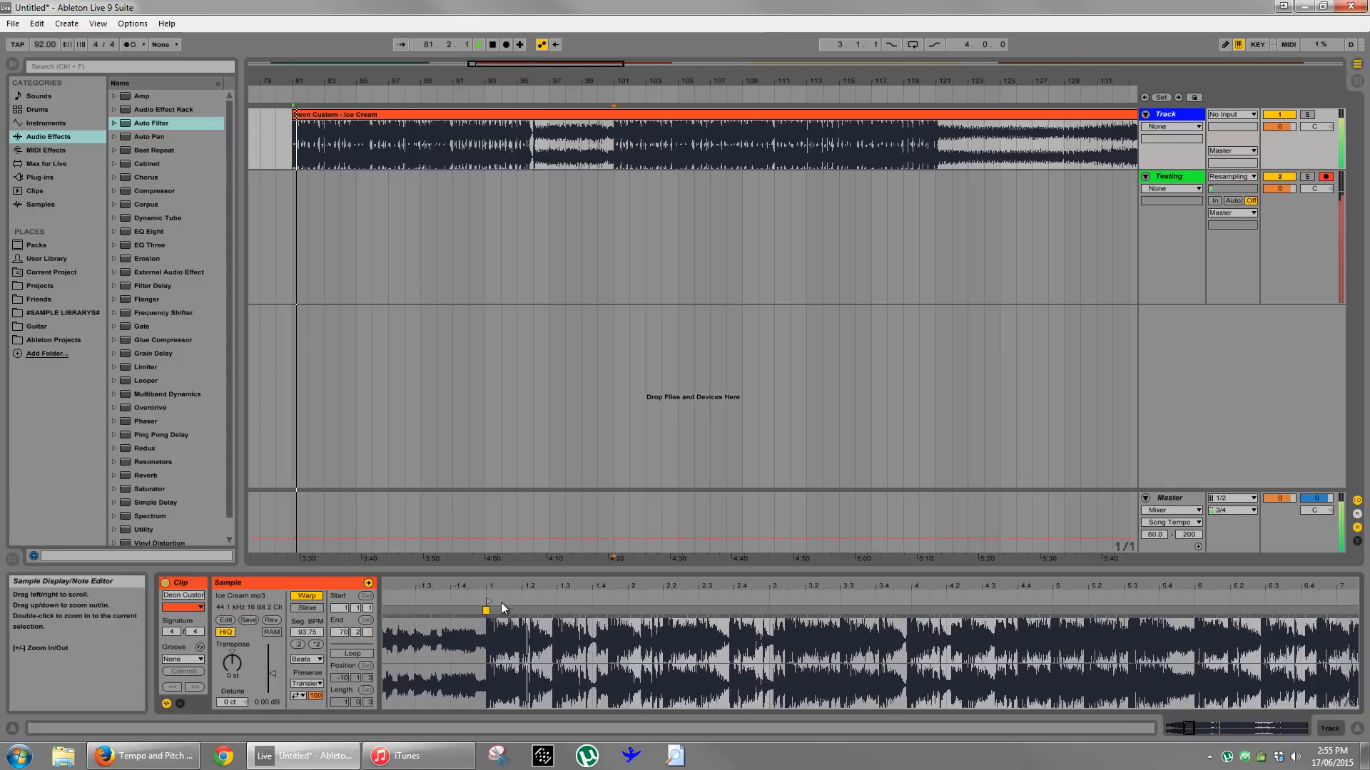
left_click_drag(492, 588, 473, 589)
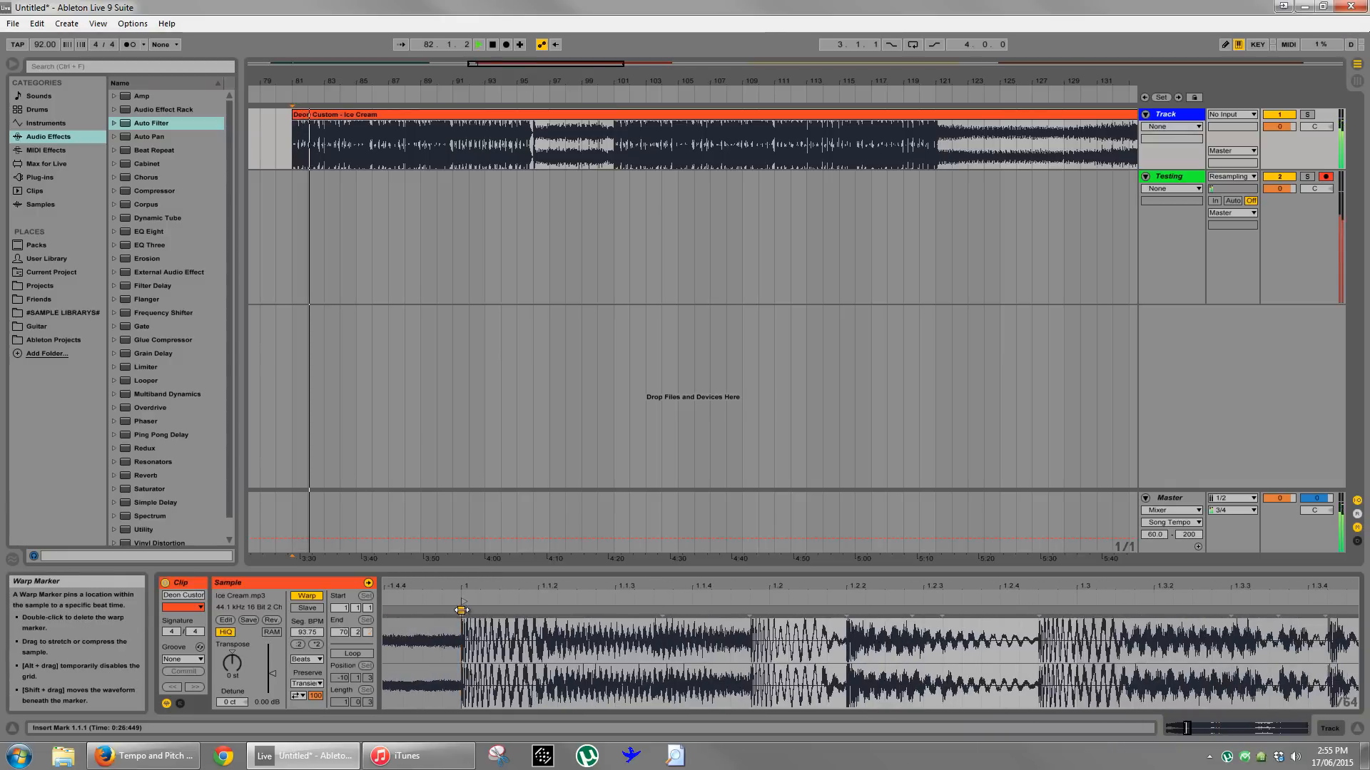
double_click(460, 614)
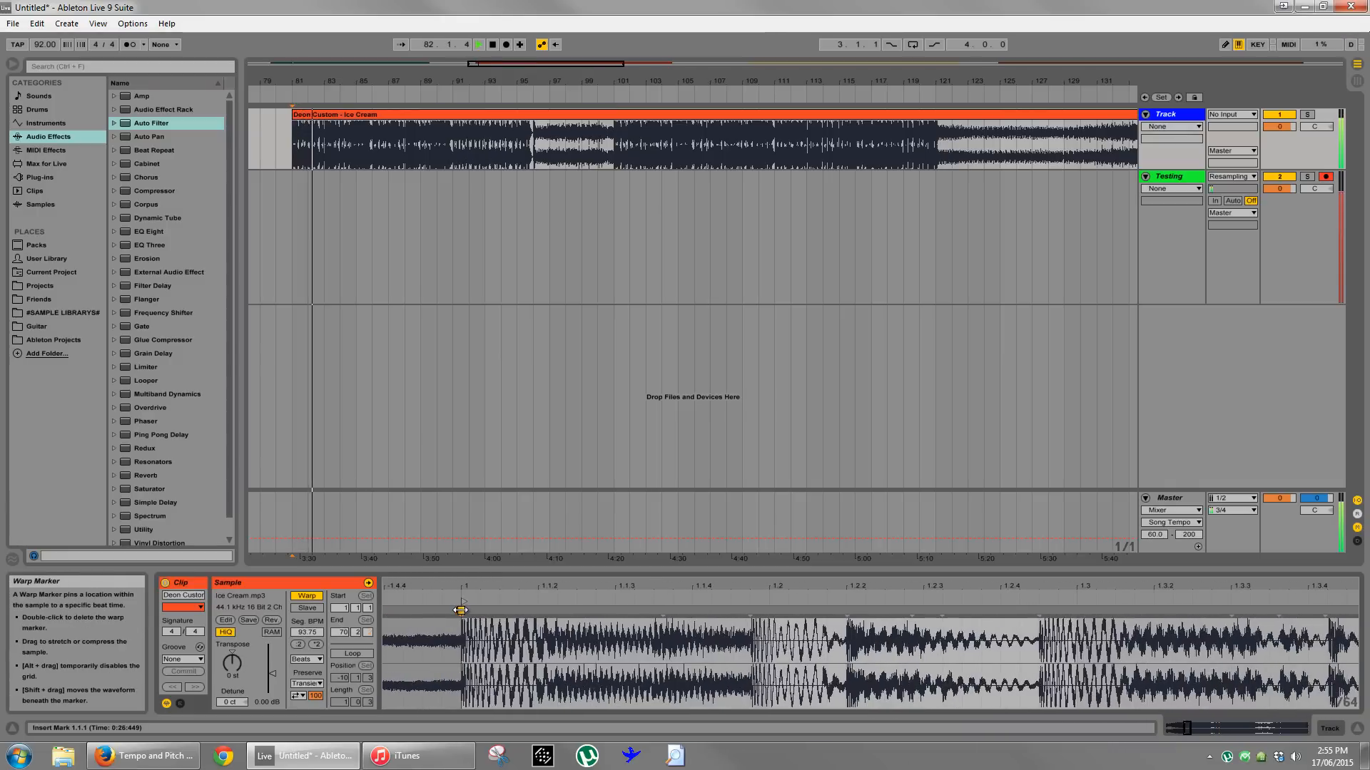
- Set the Ice Cream clip's Preserve resolution to 1/8 and turn on the metronome
left_click(311, 684)
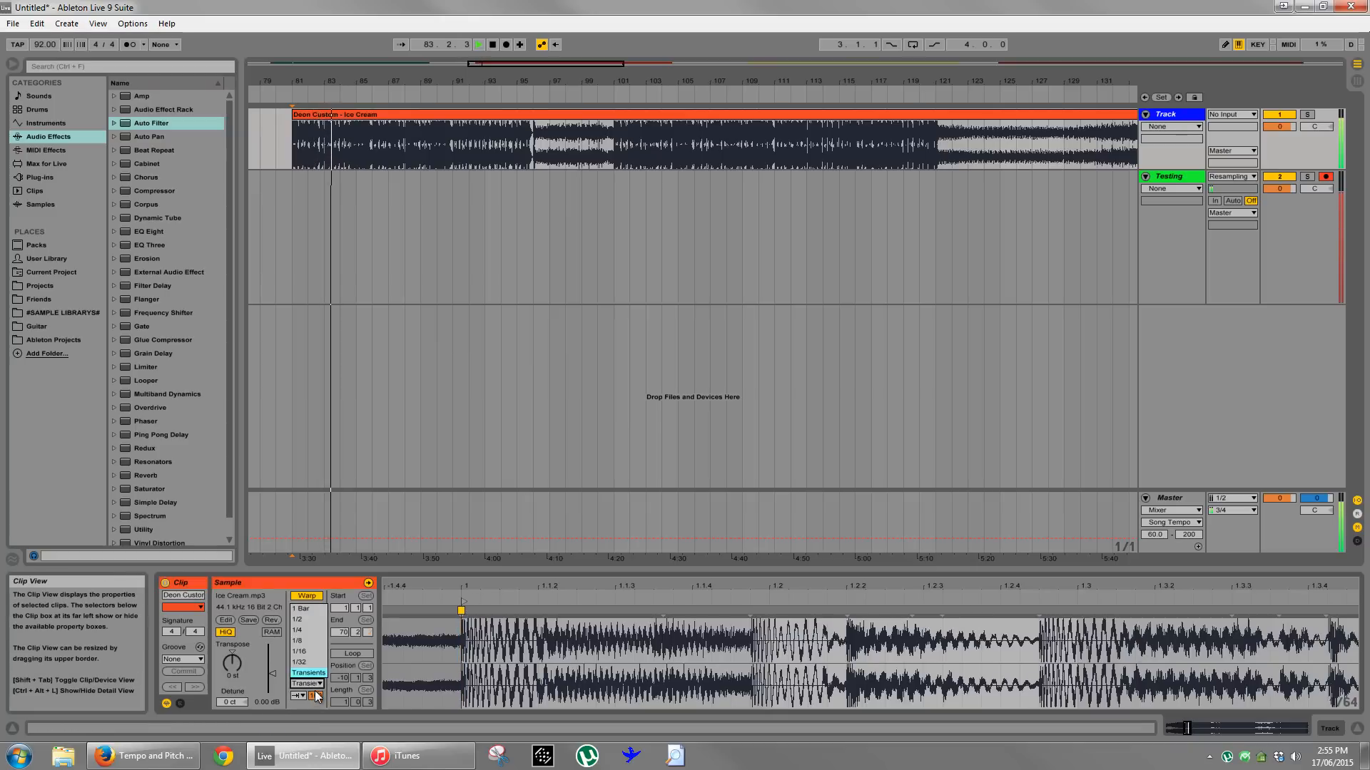
left_click(309, 649)
left_click_drag(519, 589, 441, 589)
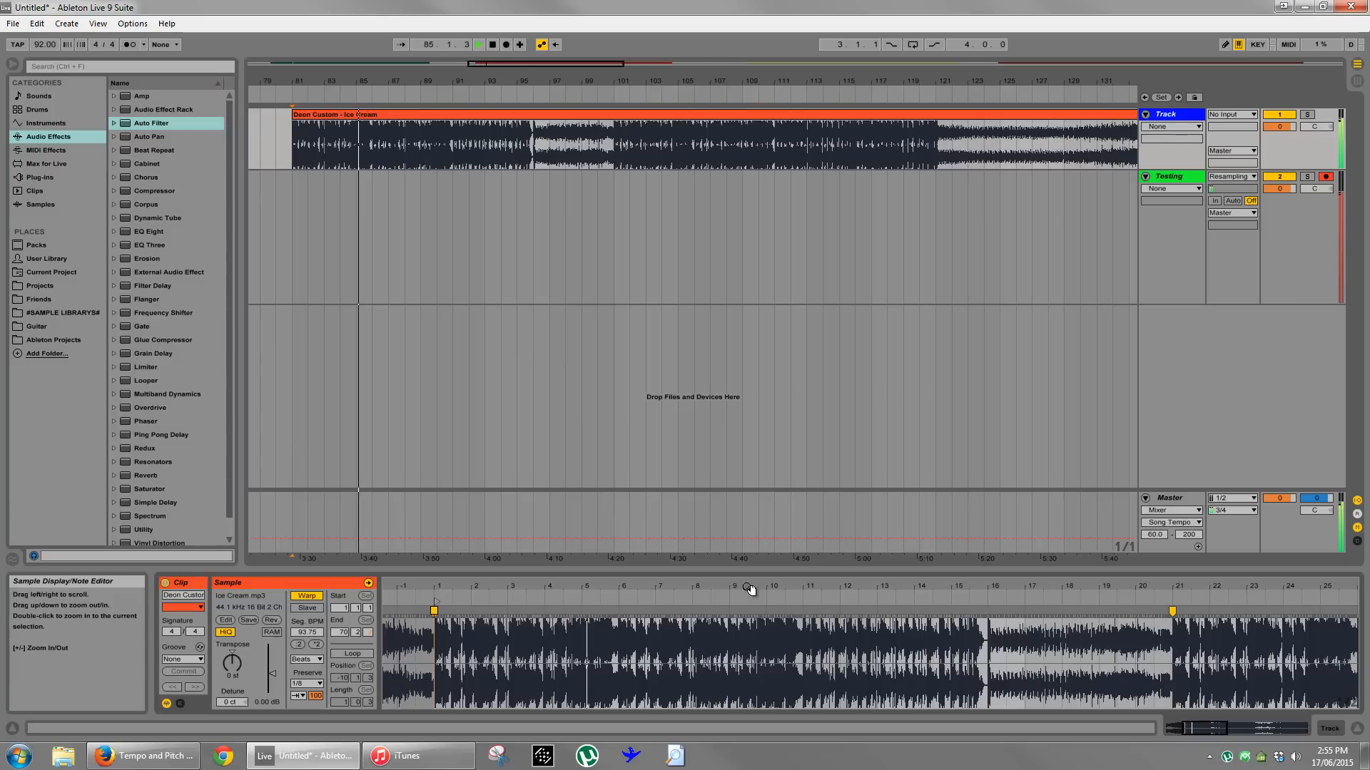
left_click(124, 45)
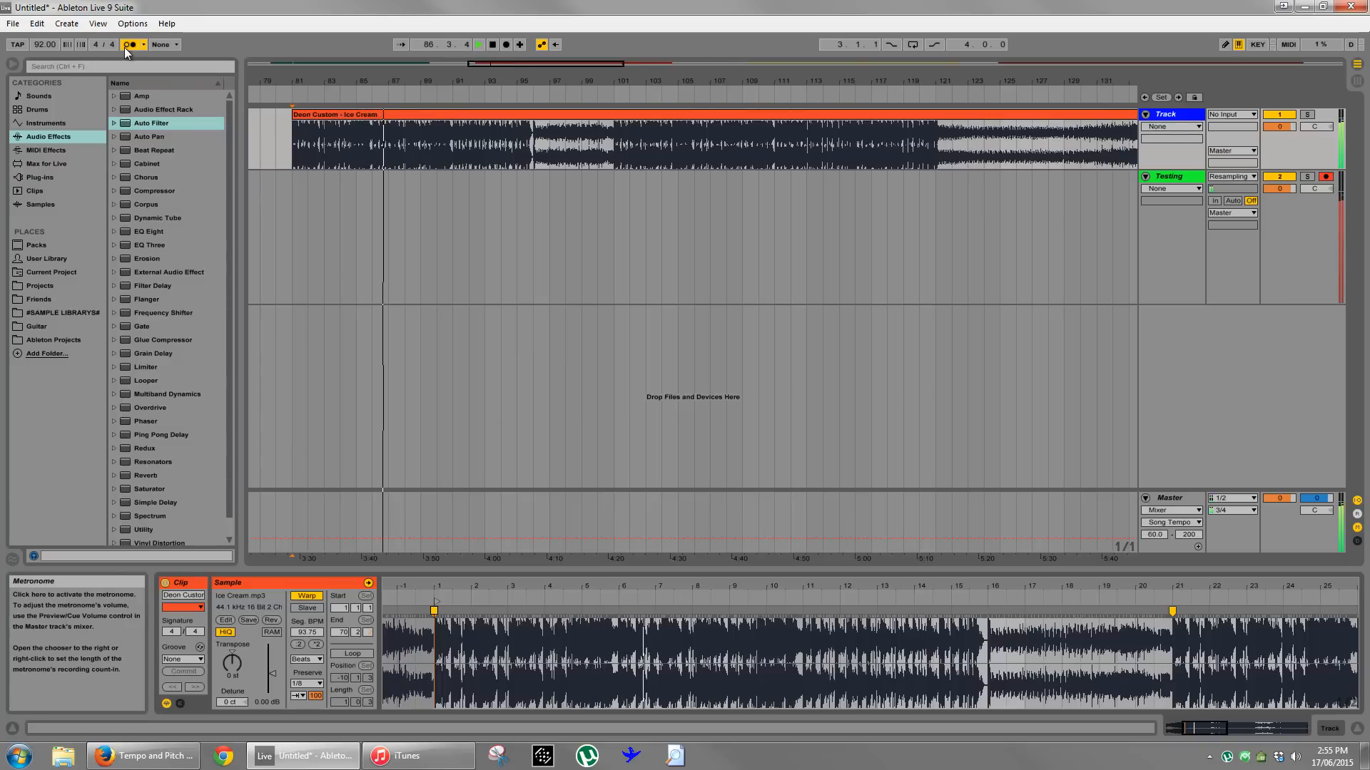
- Turn off the metronome and remove the Ice Cream clip's warp marker at bar 21
key("space")
left_click(125, 47)
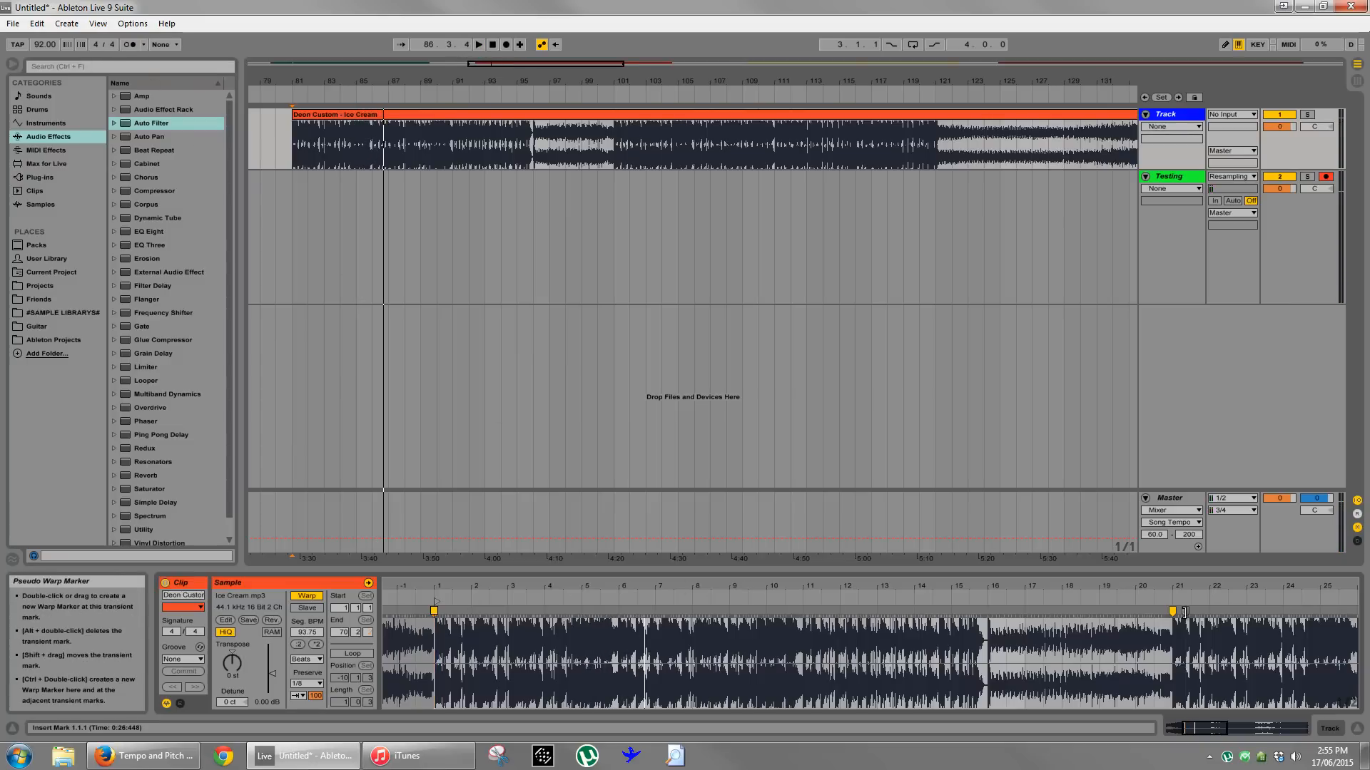
left_click(1172, 642)
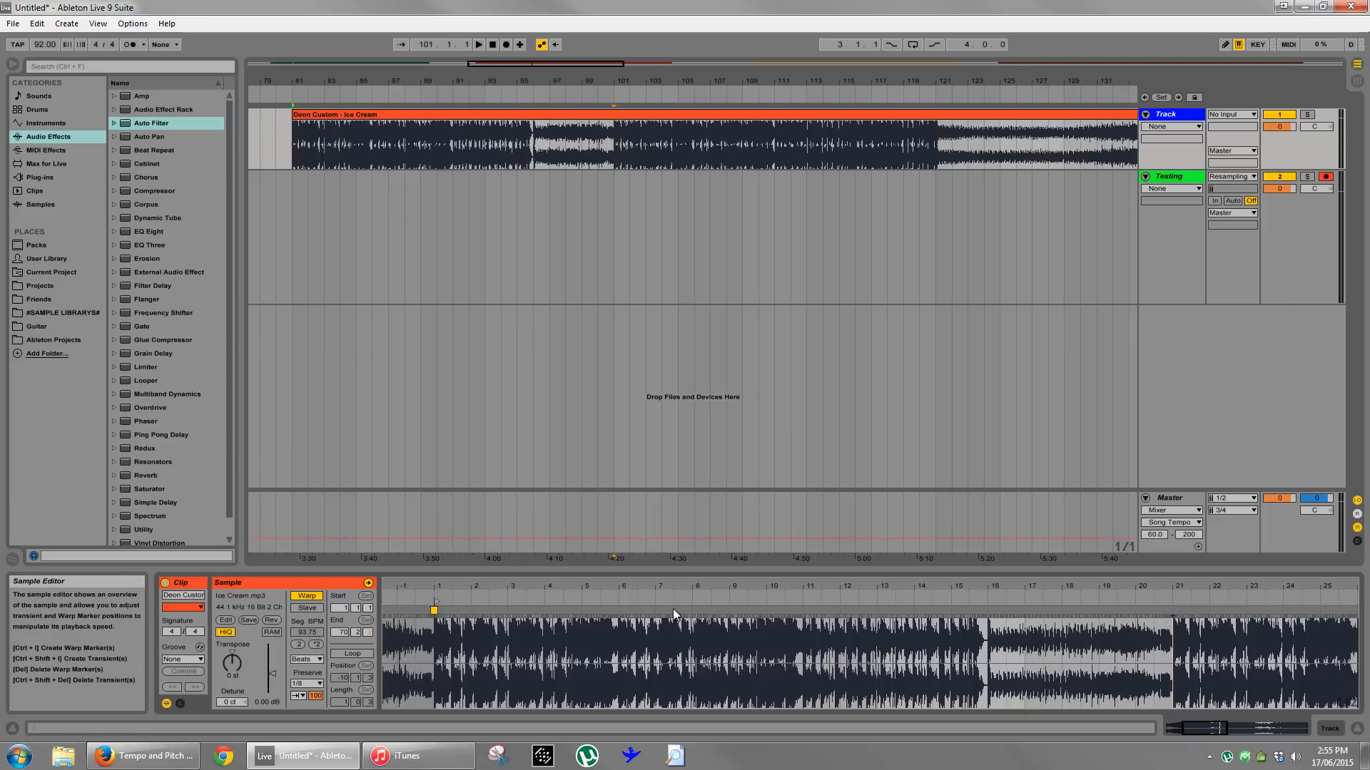
- Set the Ice Cream clip's Seg. BPM to 75 and place a warp marker on the transient at bar 17
left_click(433, 611)
left_click_drag(302, 630, 301, 635)
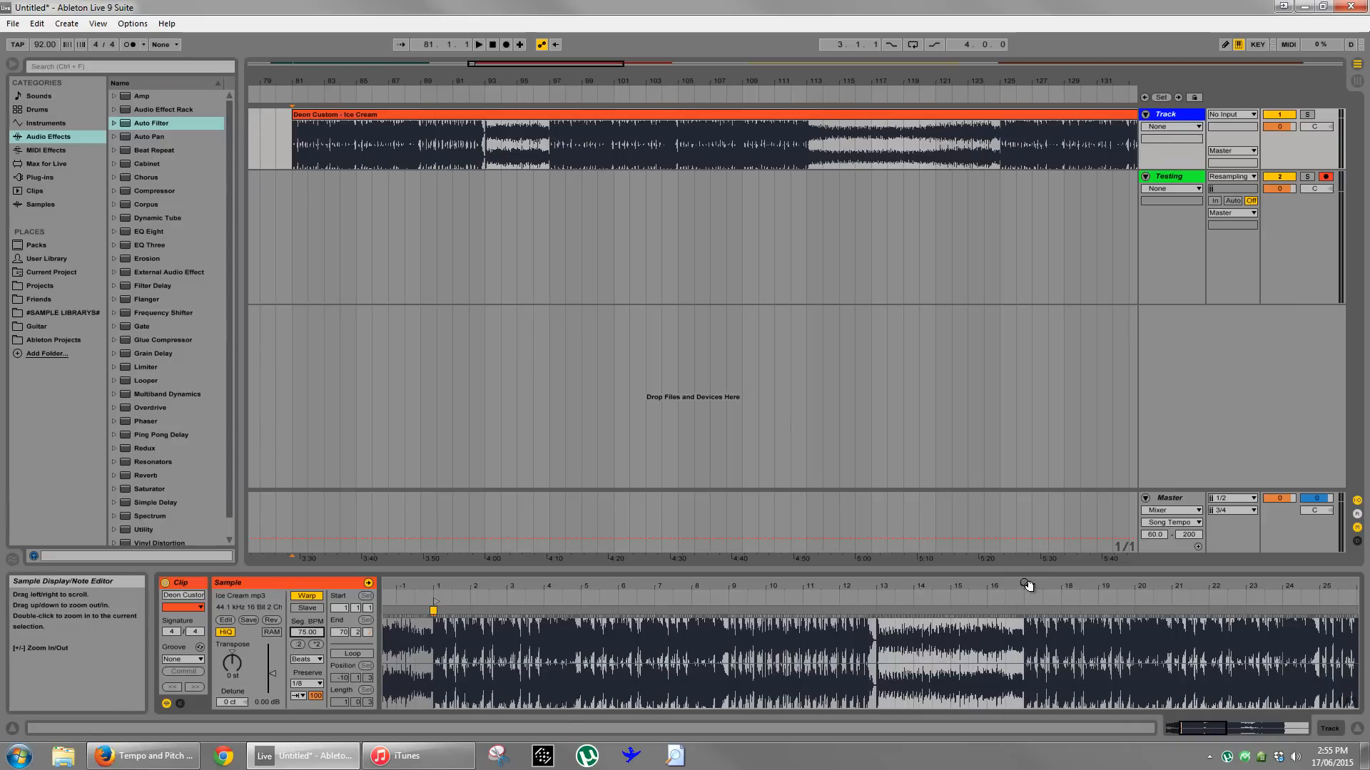
mouse_move(1025, 594)
left_mouse_down()
mouse_move(1041, 612)
mouse_move(1027, 589)
left_mouse_up()
double_click(1041, 612)
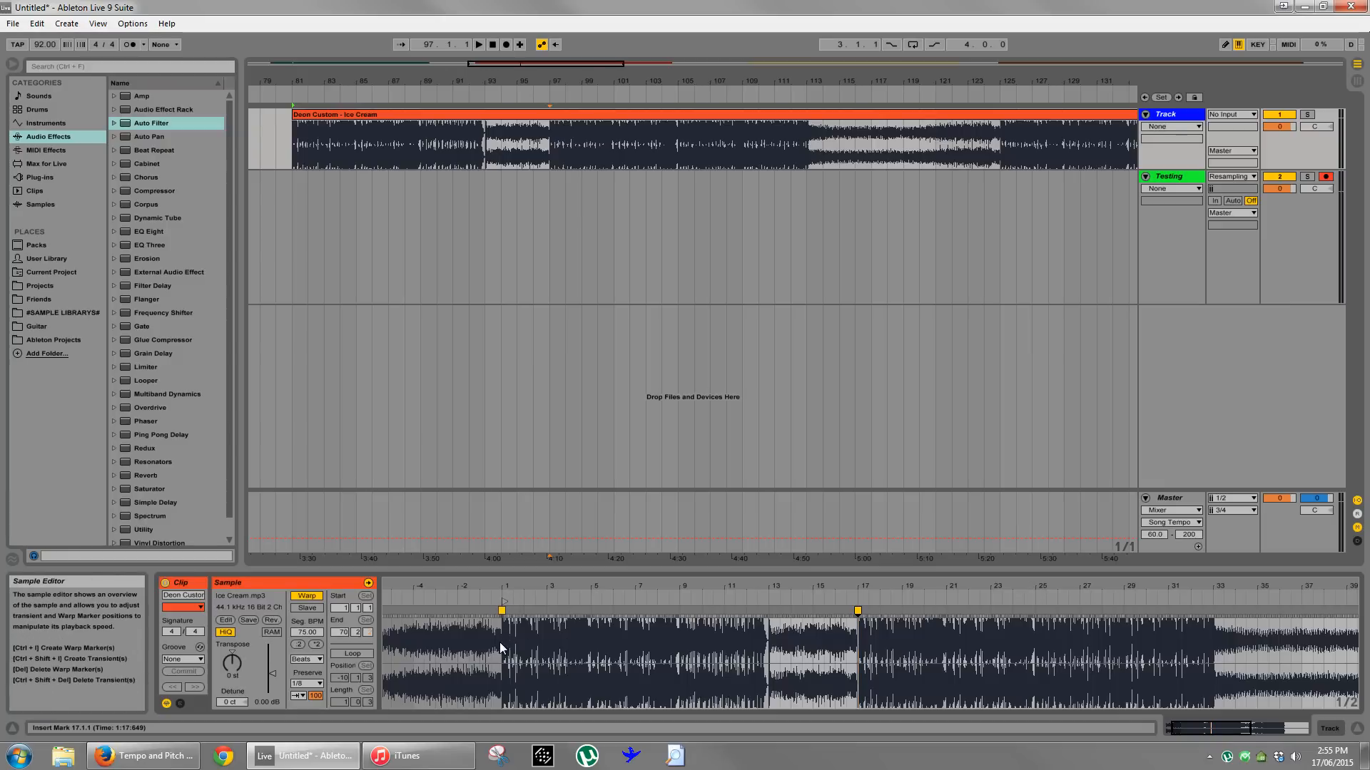
- Turn off warping for the Ice Cream clip and play it from bar 81
left_click(307, 595)
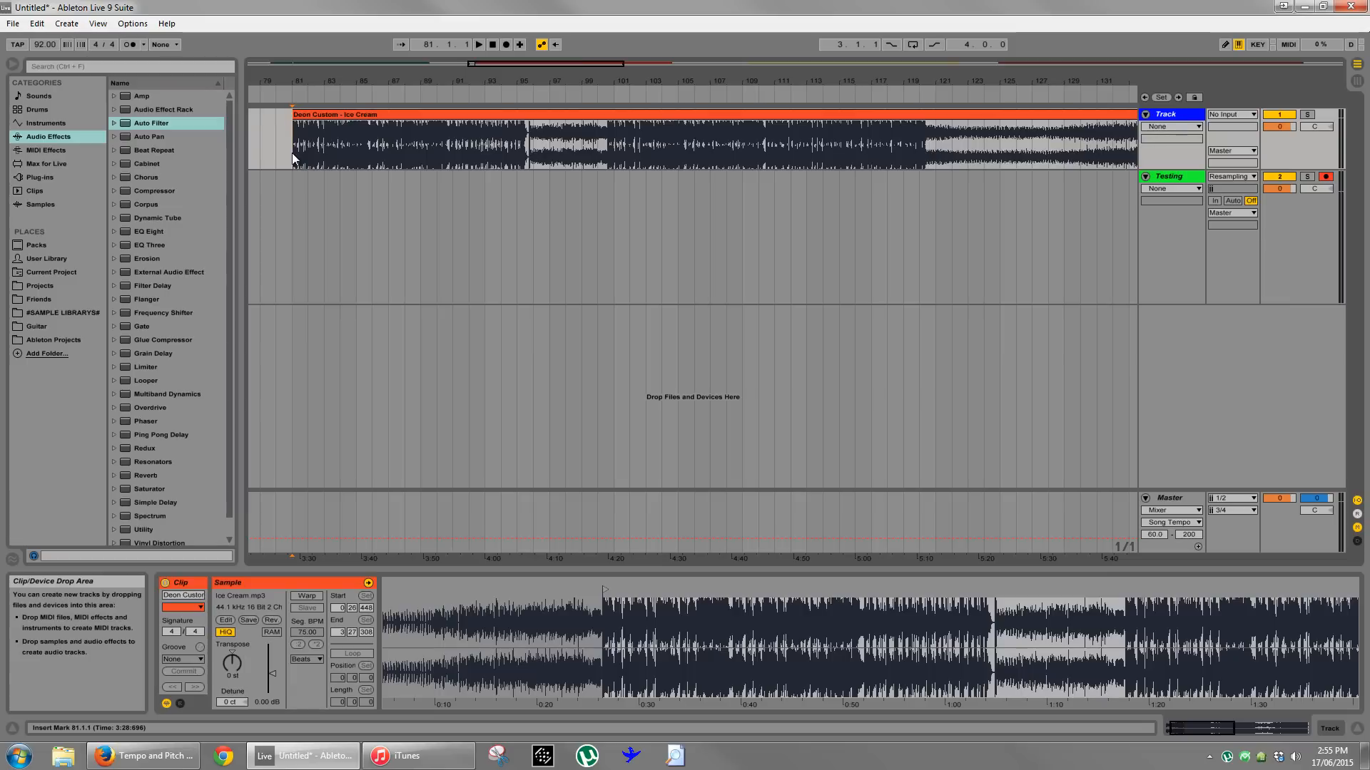
key("space")
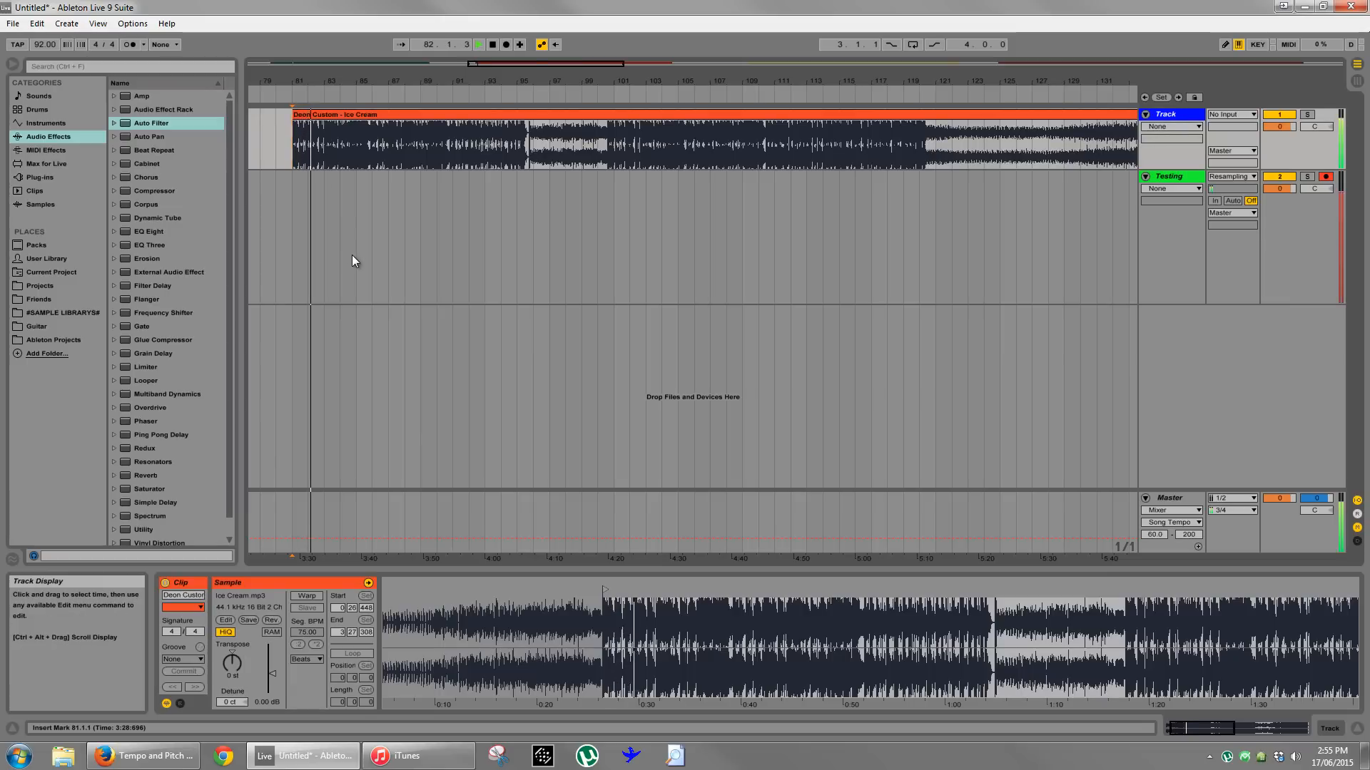
left_click(358, 131)
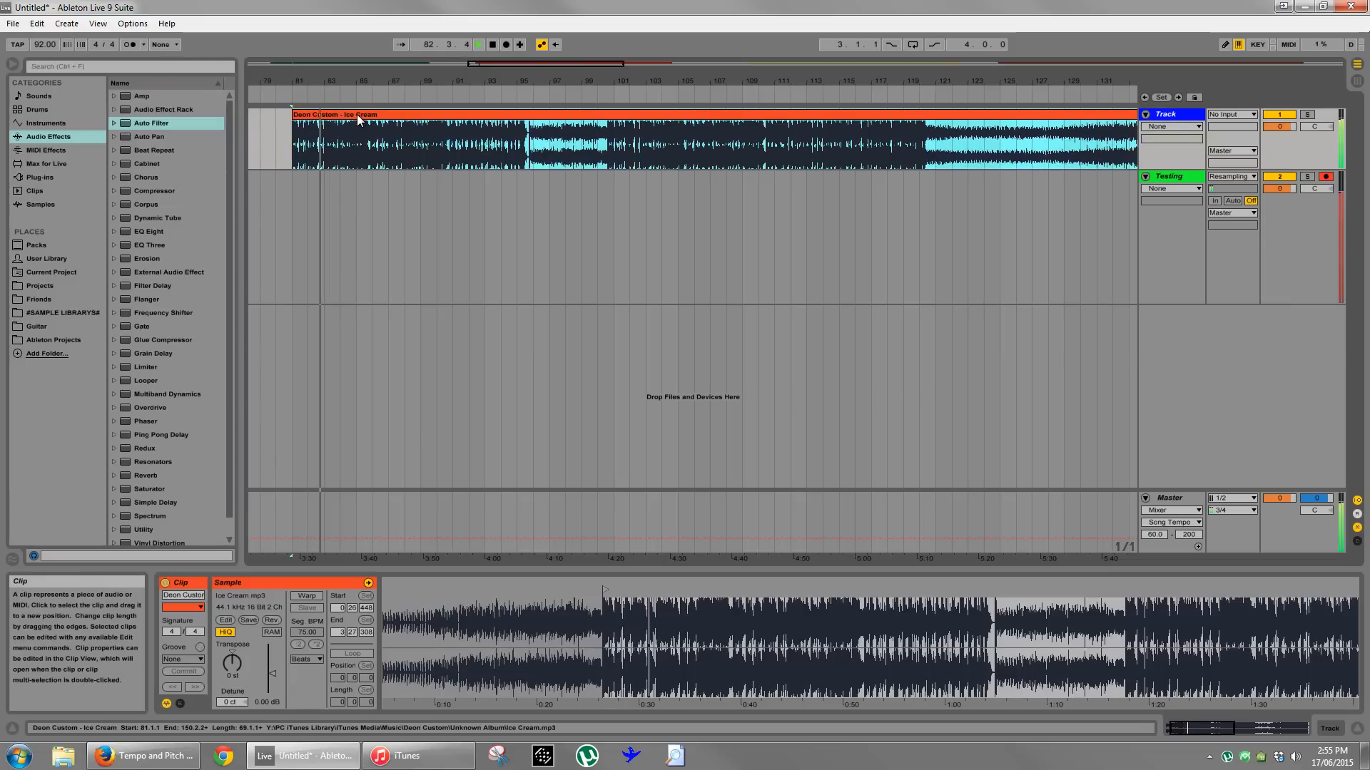
- Turn warping back on for the Ice Cream clip and play it from bar 81
left_click(307, 596)
left_click(675, 428)
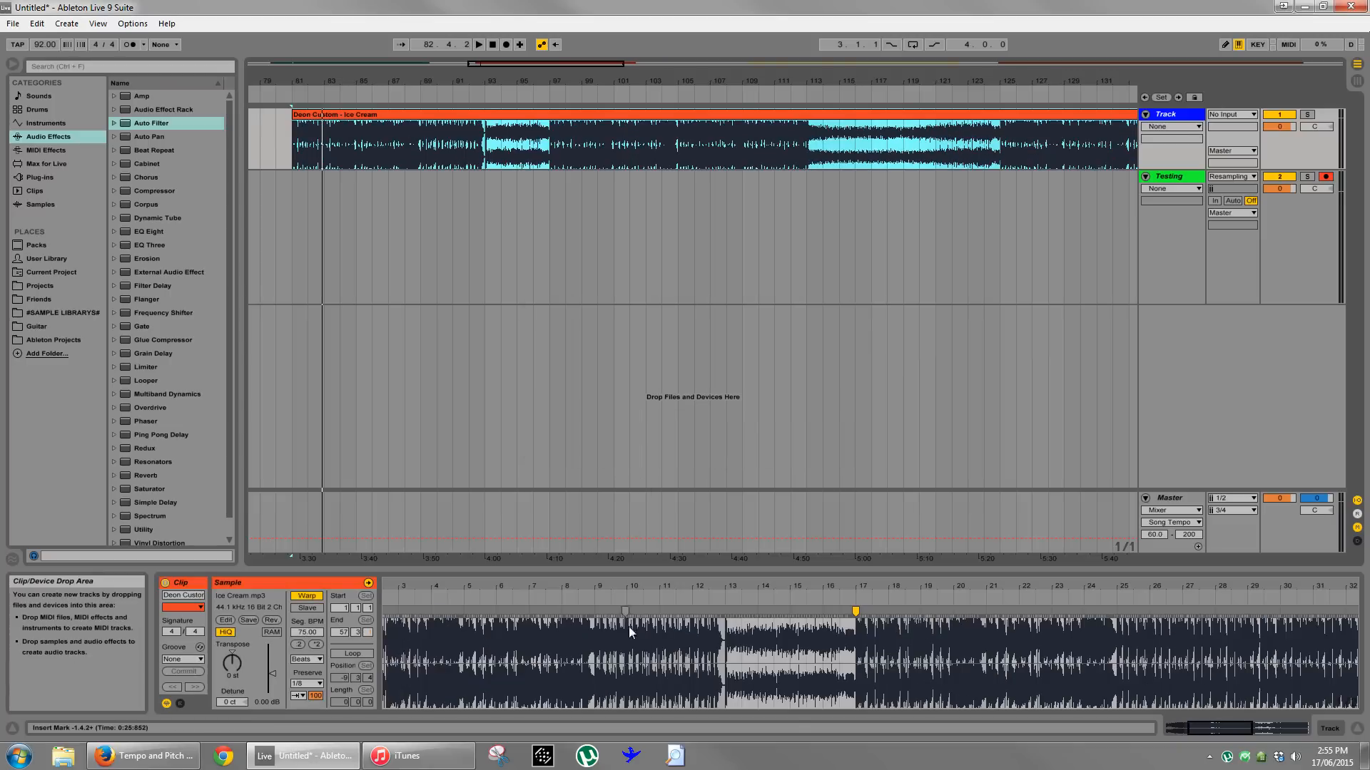
left_click_drag(774, 589, 778, 589)
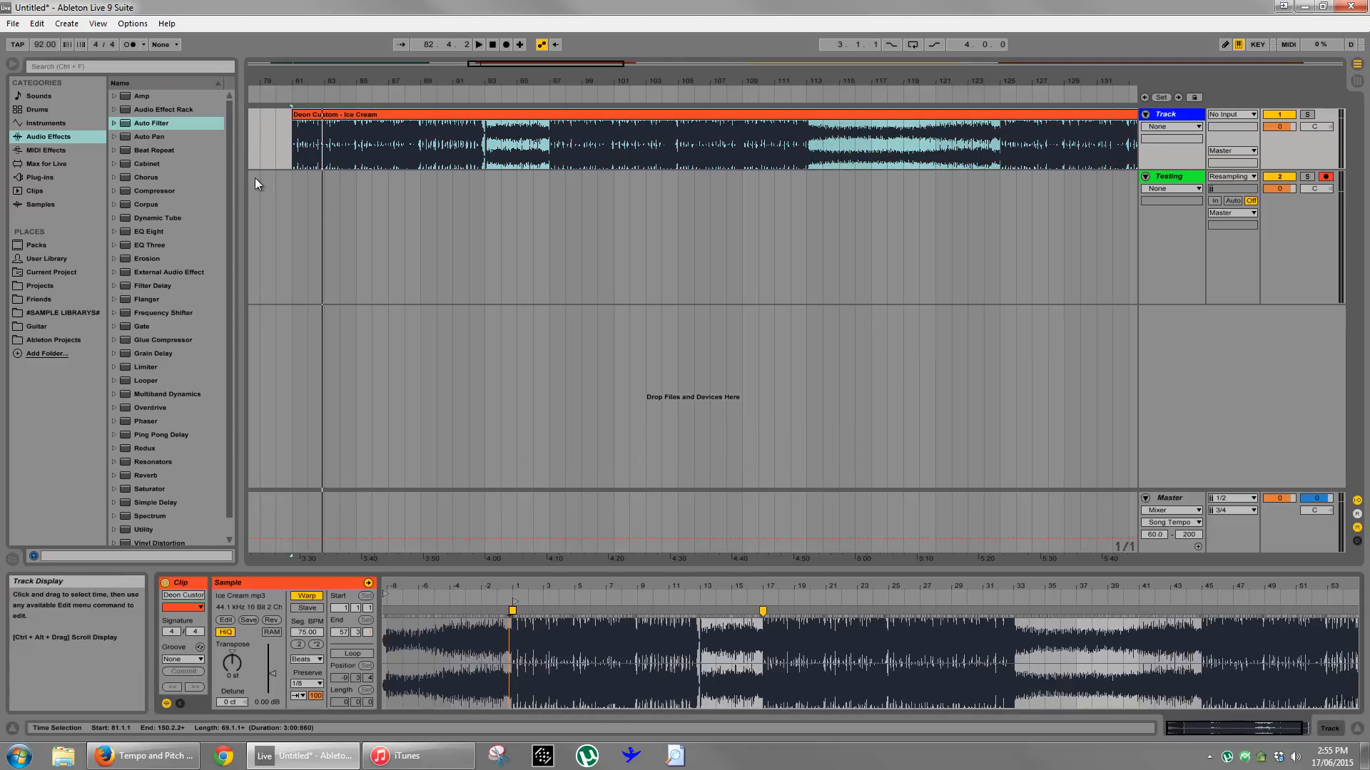
key("space")
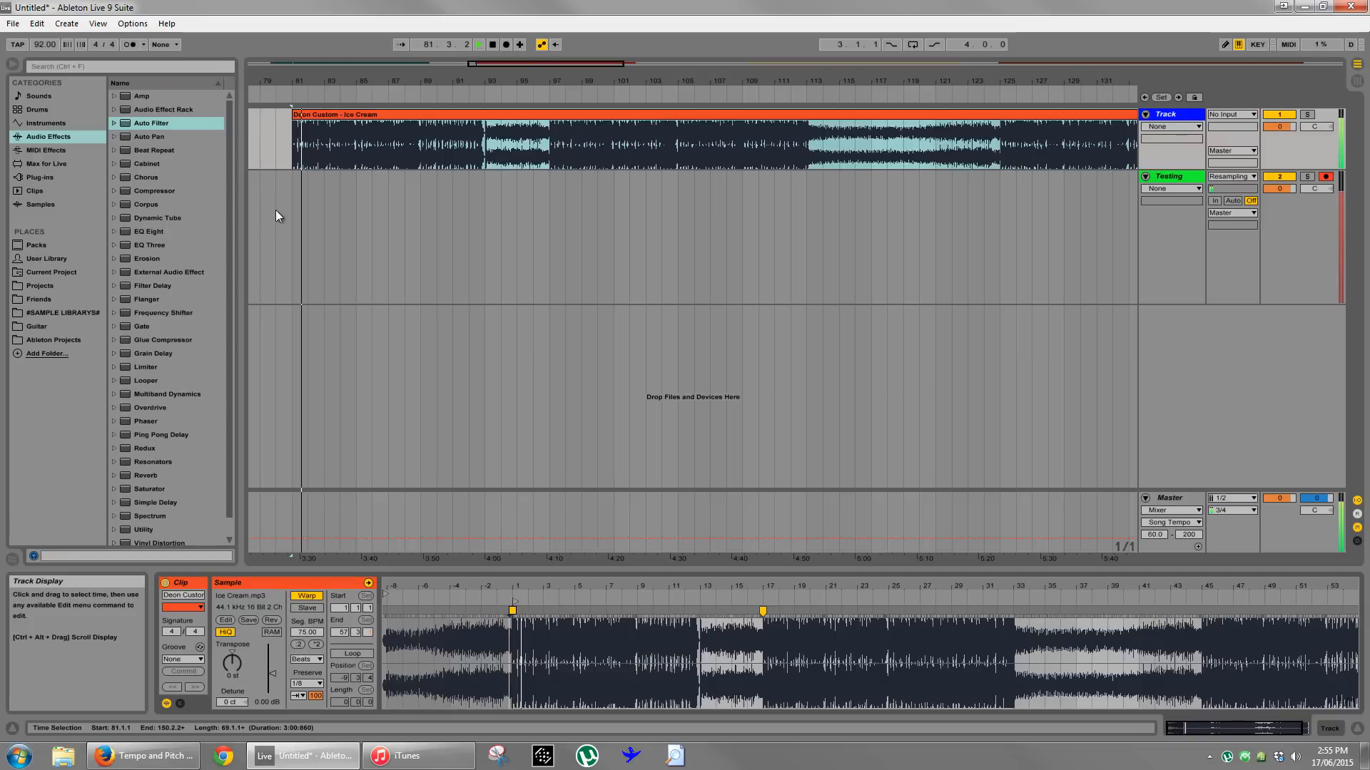
- Stop playback and examine the opening beats of the Ice Cream clip at bar 81 up close
left_click_drag(314, 83, 413, 80)
key("space")
left_click(345, 227)
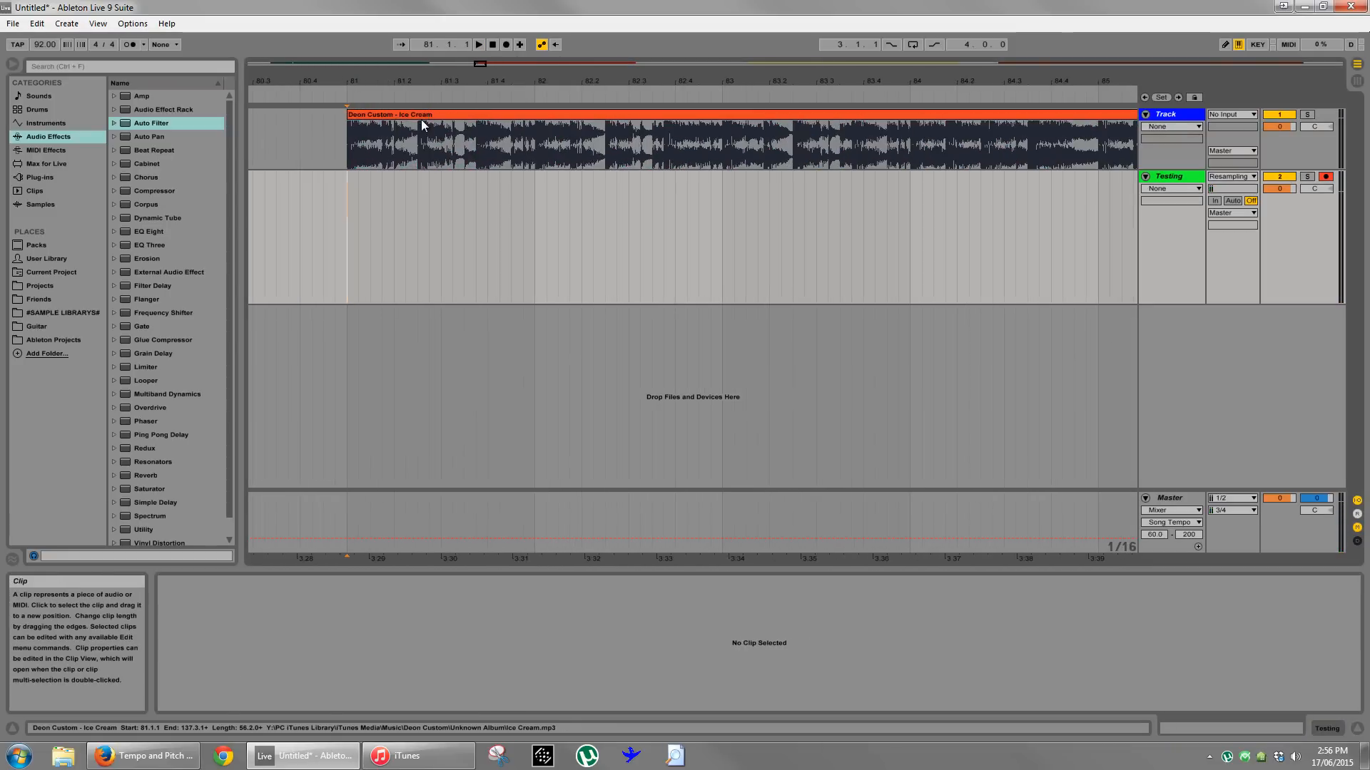
left_click(420, 116)
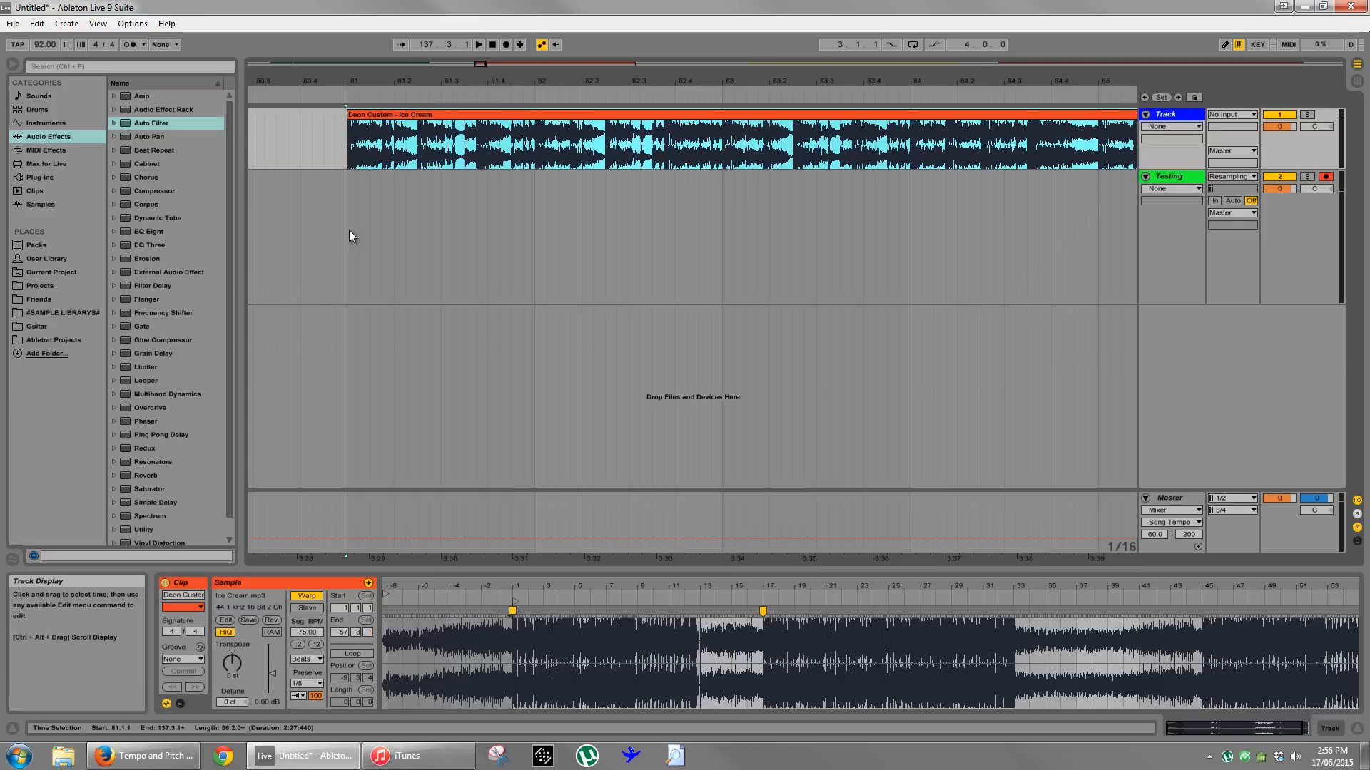
left_click_drag(349, 235, 538, 245)
left_click(542, 245)
left_click(439, 114)
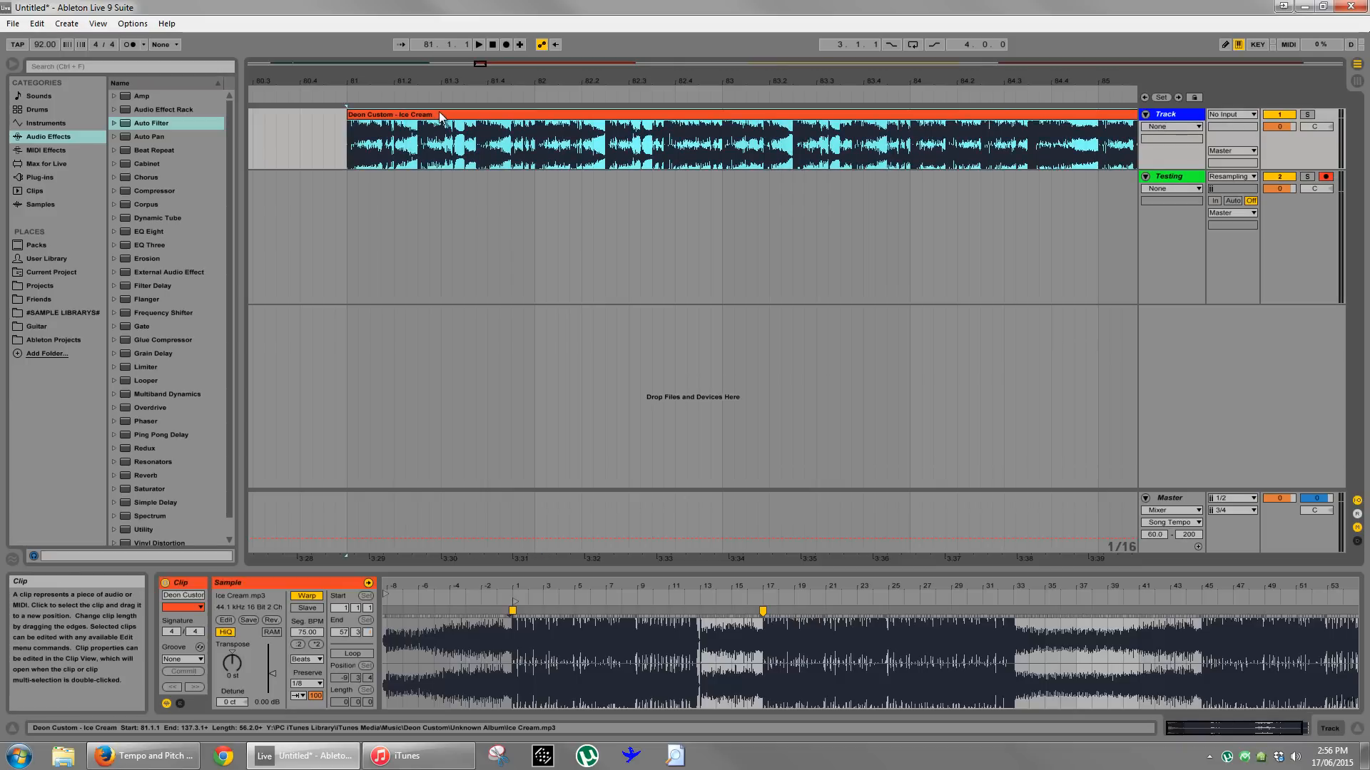
left_click(350, 244)
left_click_drag(422, 72, 428, 80)
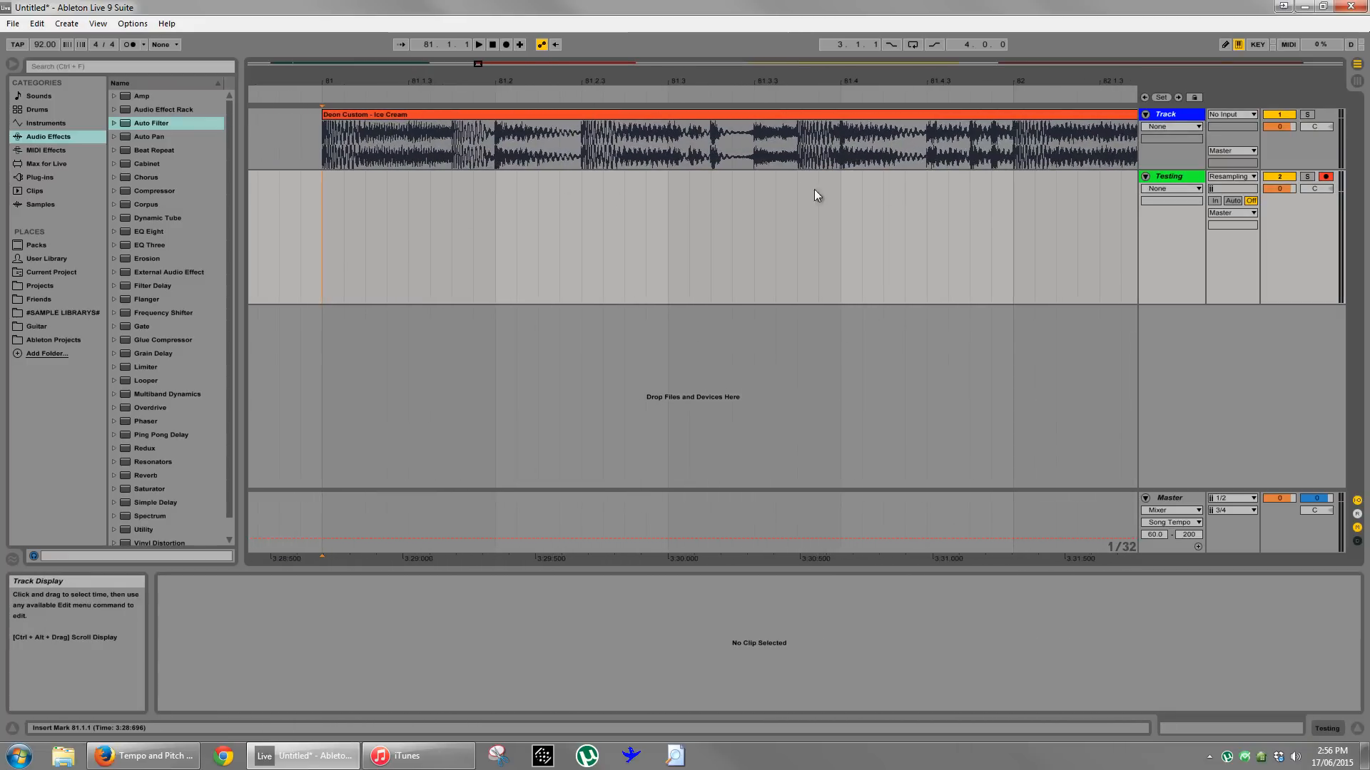
- Set the arrangement's fixed grid to 1/16 and turn on the triplet grid
right_click(675, 232)
left_click(768, 337)
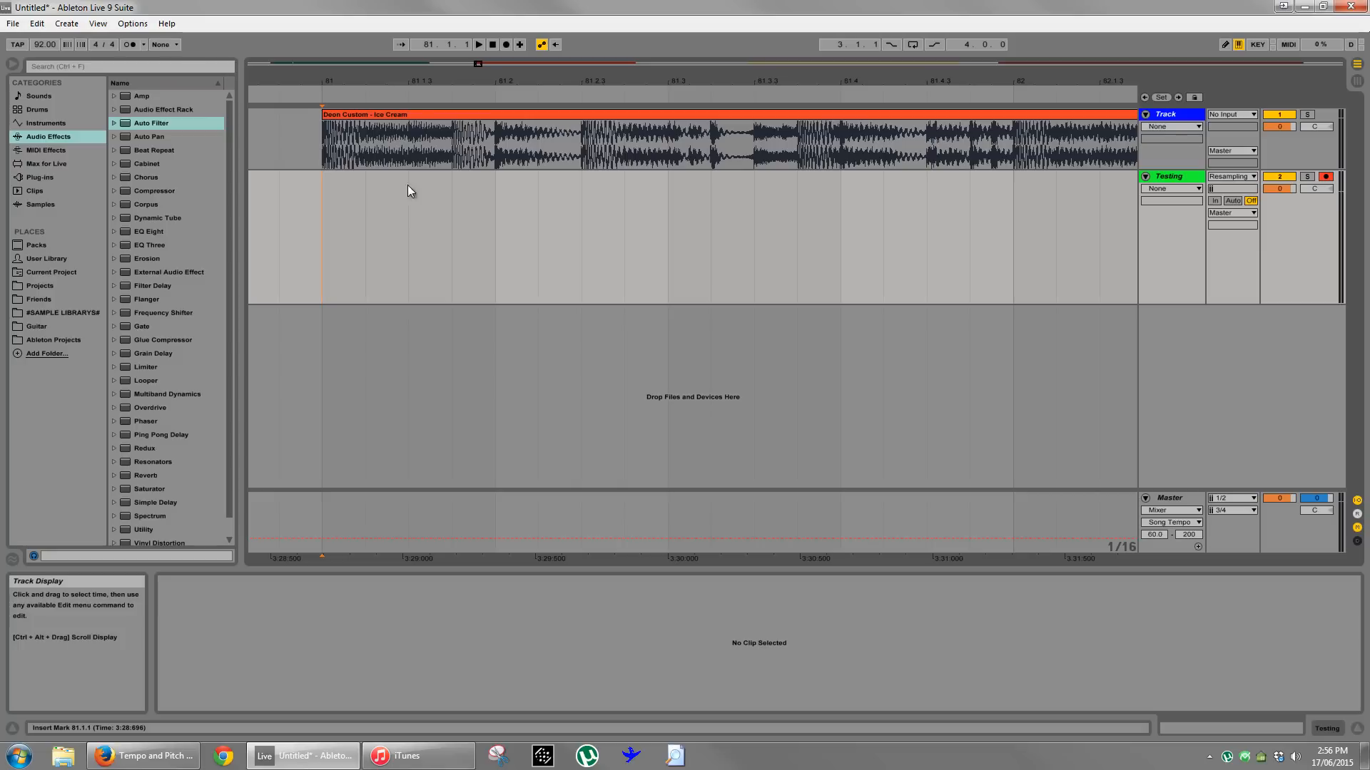
right_click(467, 218)
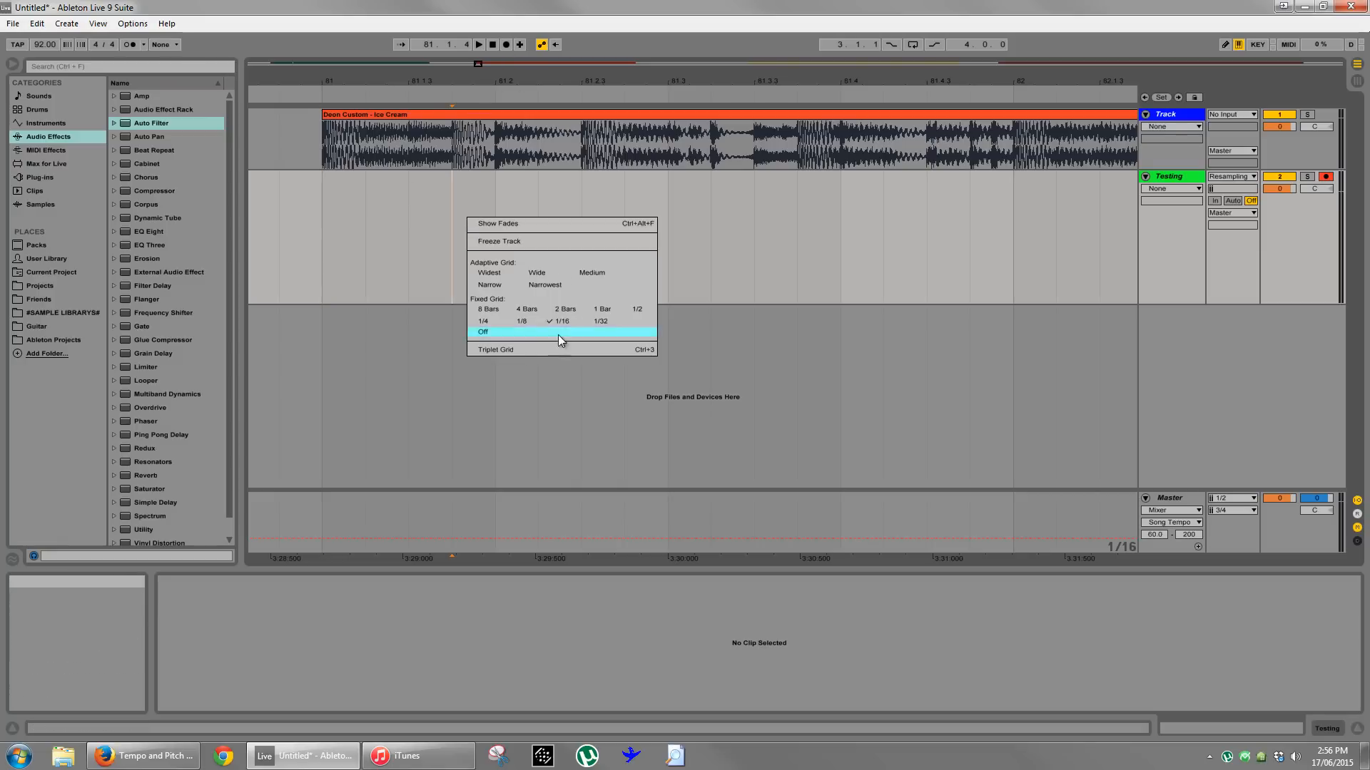
left_click(514, 350)
- Record the start of Ice Cream onto the Testing track from 81.1.1 at 92 BPM
left_click(318, 263)
left_click_drag(319, 263, 497, 279)
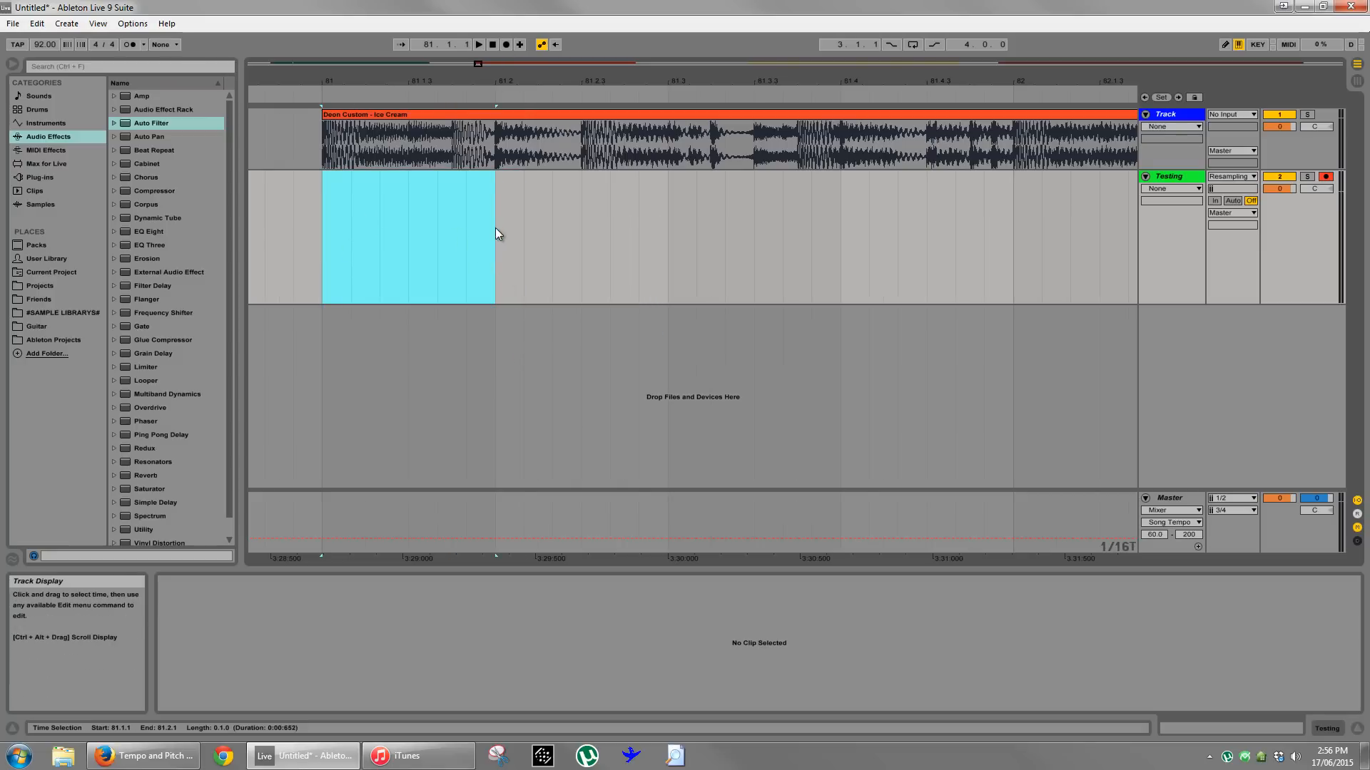
left_click(505, 44)
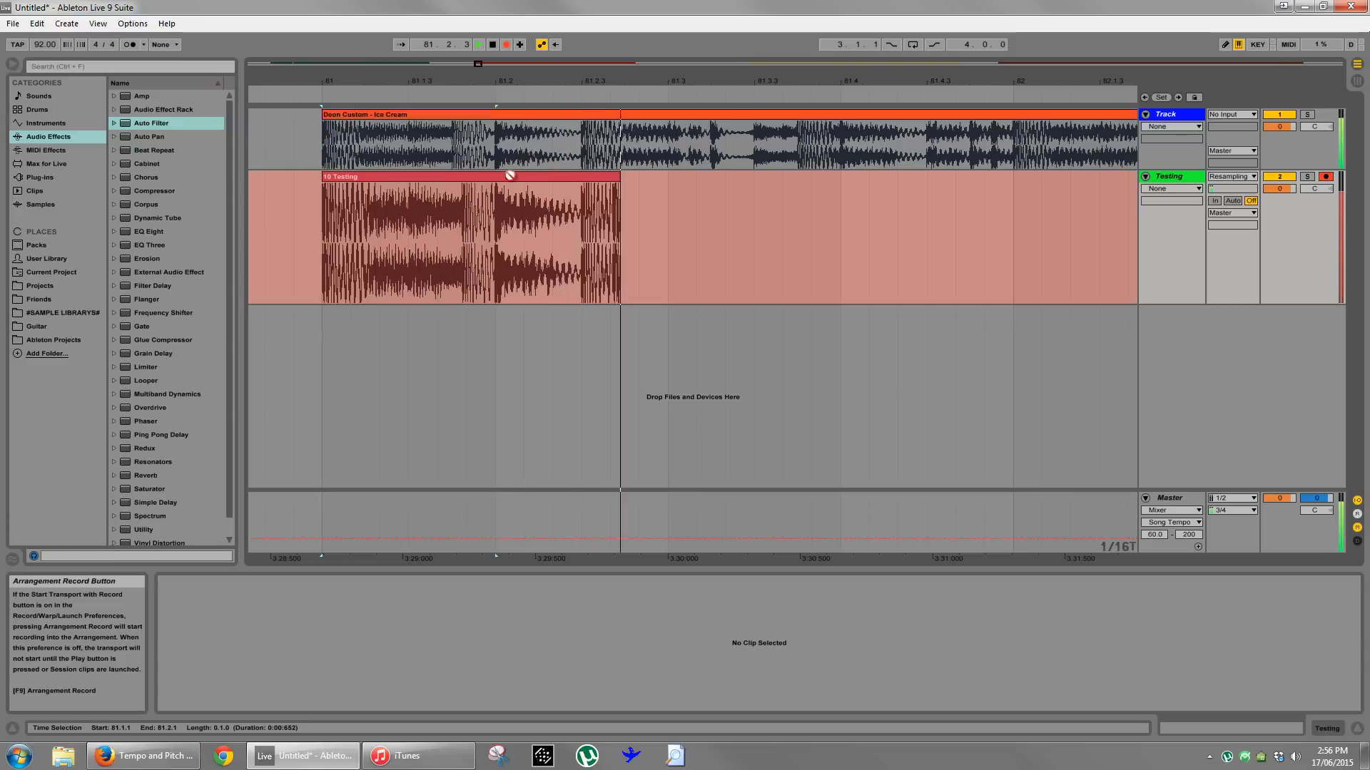
key("space")
- Examine the recorded waveform on the Testing track around the transient near 81.1.4
left_click(526, 265)
left_click_drag(477, 82, 522, 82)
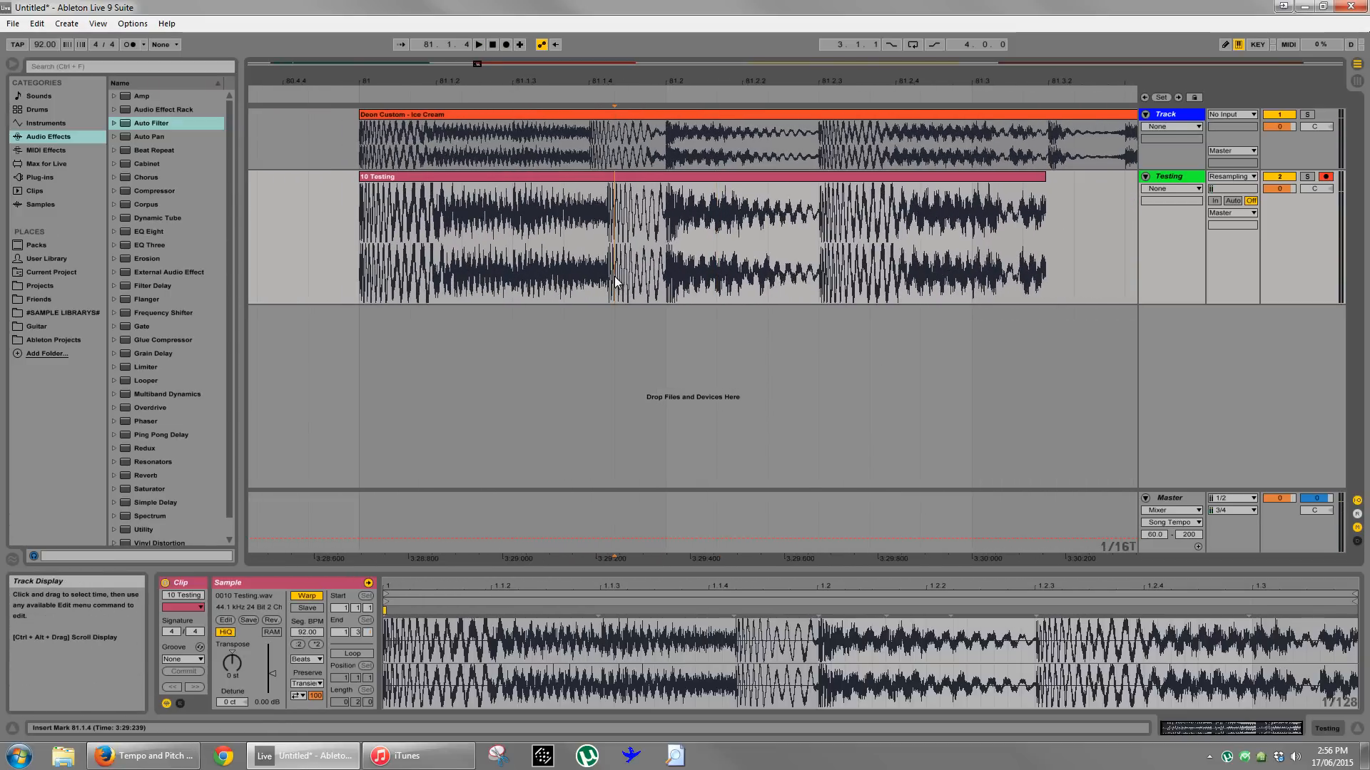
left_click_drag(615, 280, 661, 277)
left_click(611, 251)
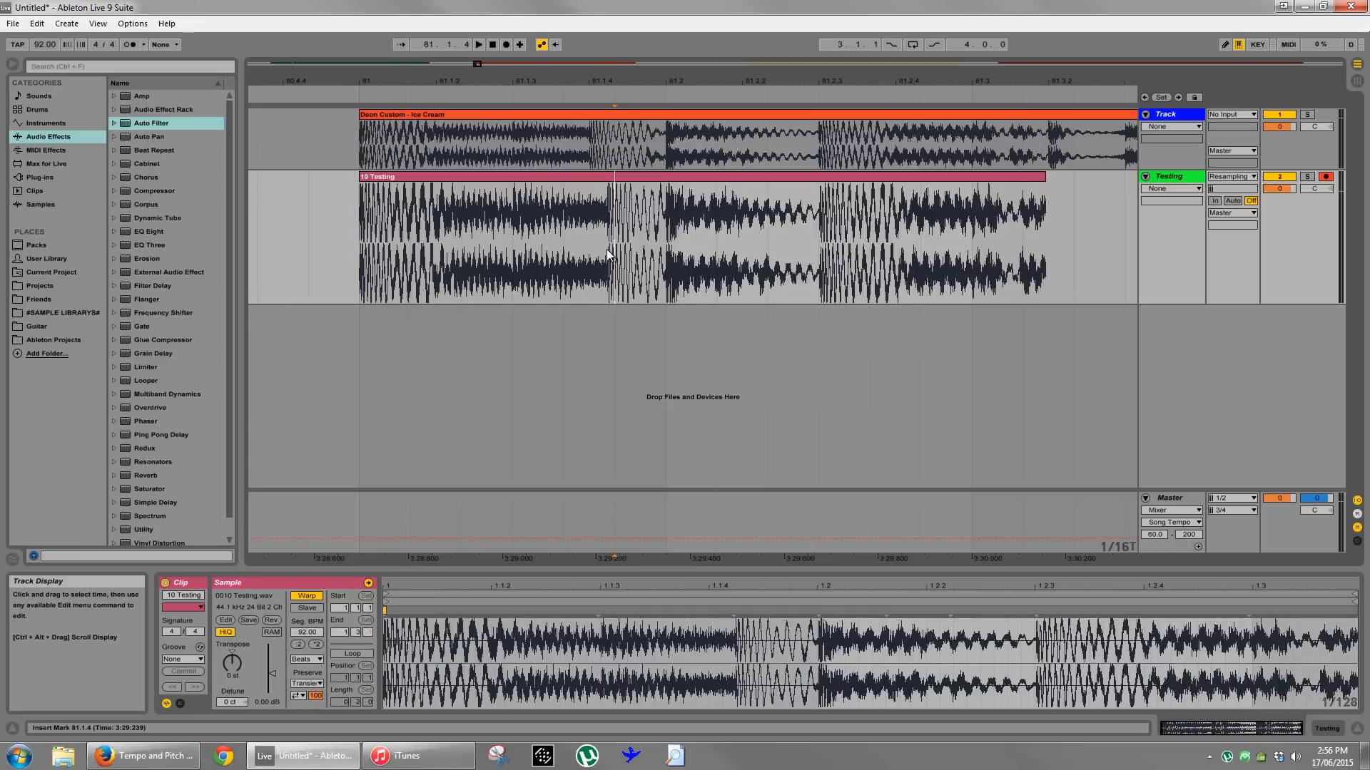
left_click_drag(607, 255, 610, 255)
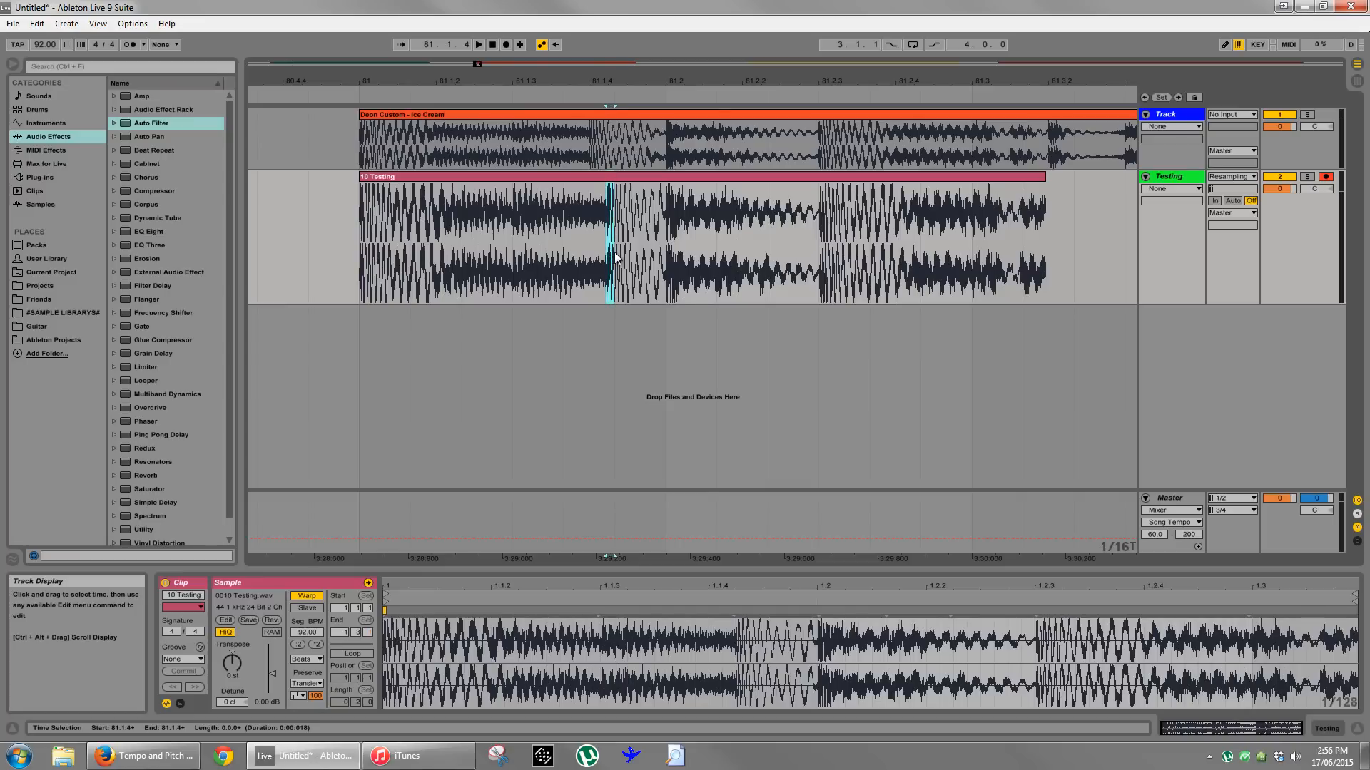
left_click(613, 254)
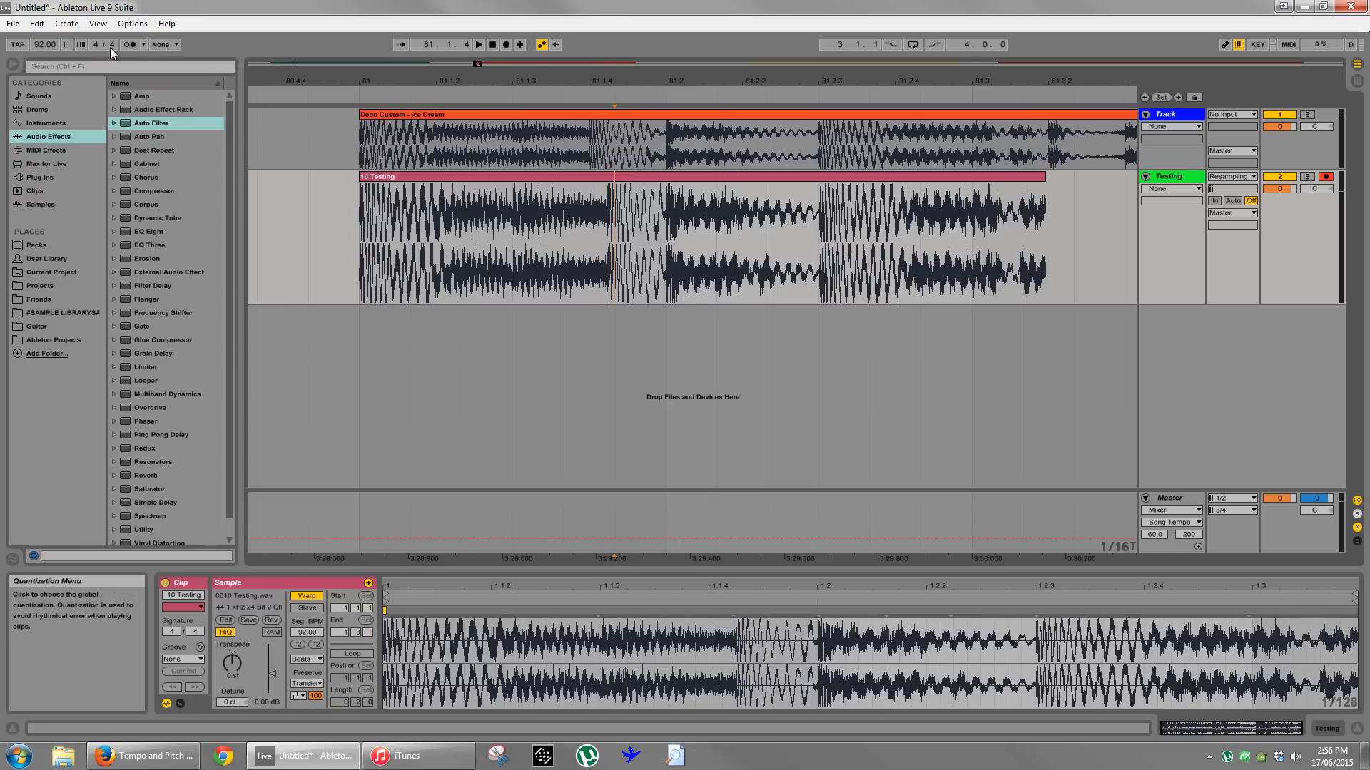
- Set the tempo to 95 BPM, re-record Ice Cream onto the Testing track from 81.1.1, and mark the transient near 81.1.4
scroll(43, 44, "up", 3)
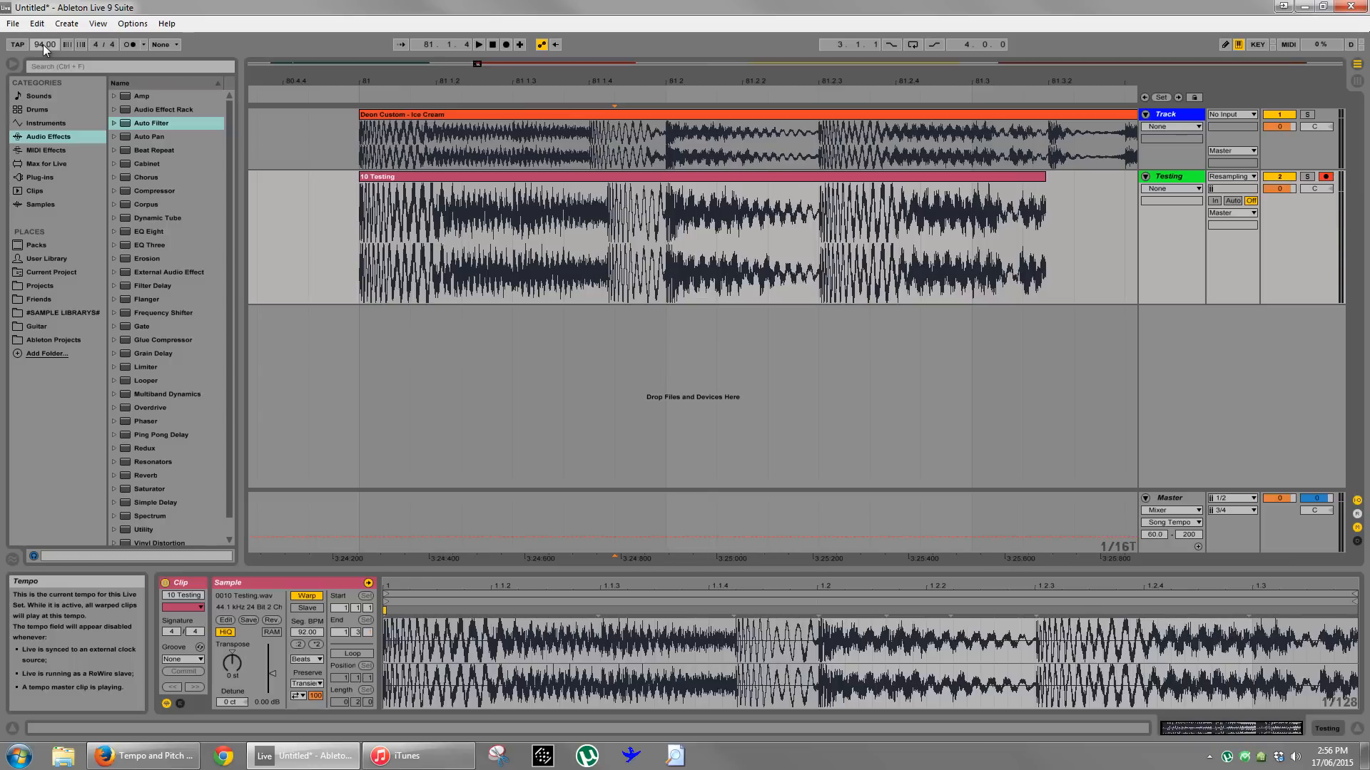
left_click(360, 262)
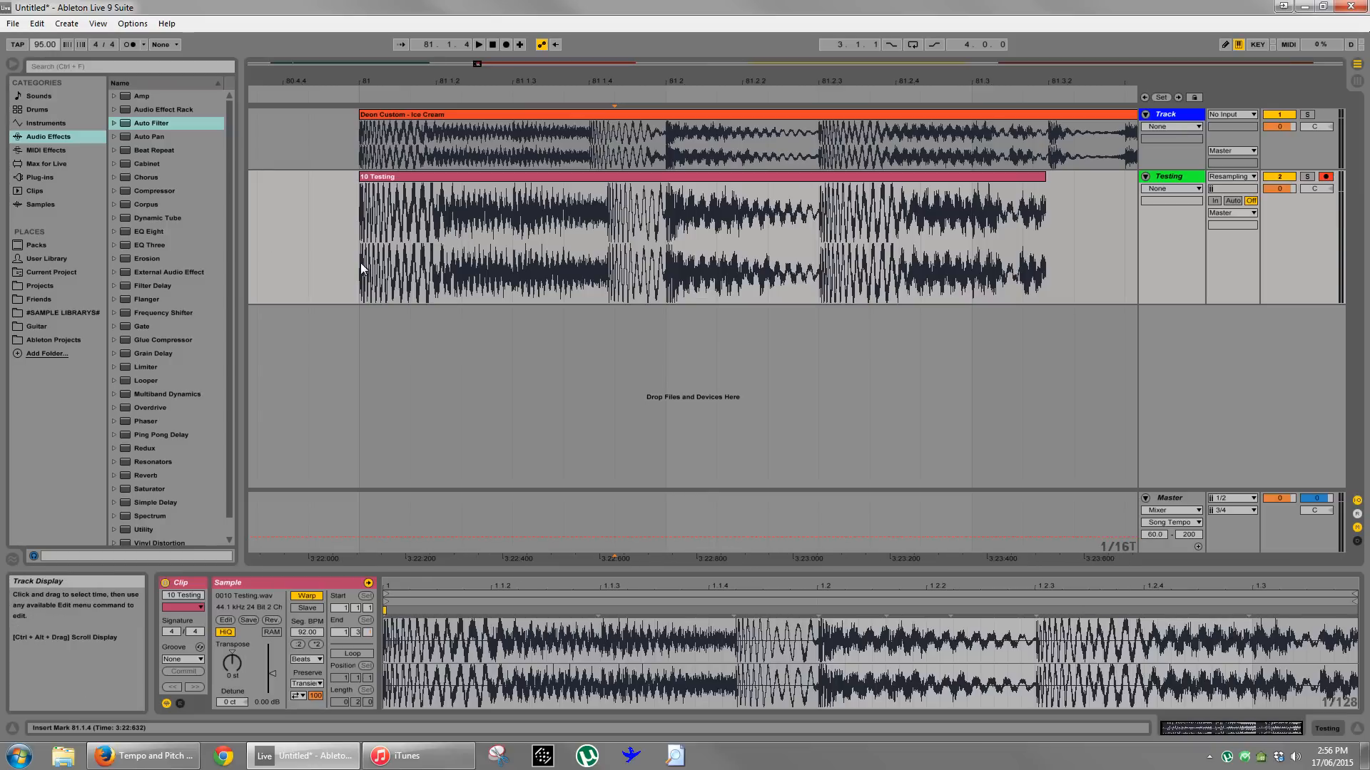
left_click(507, 44)
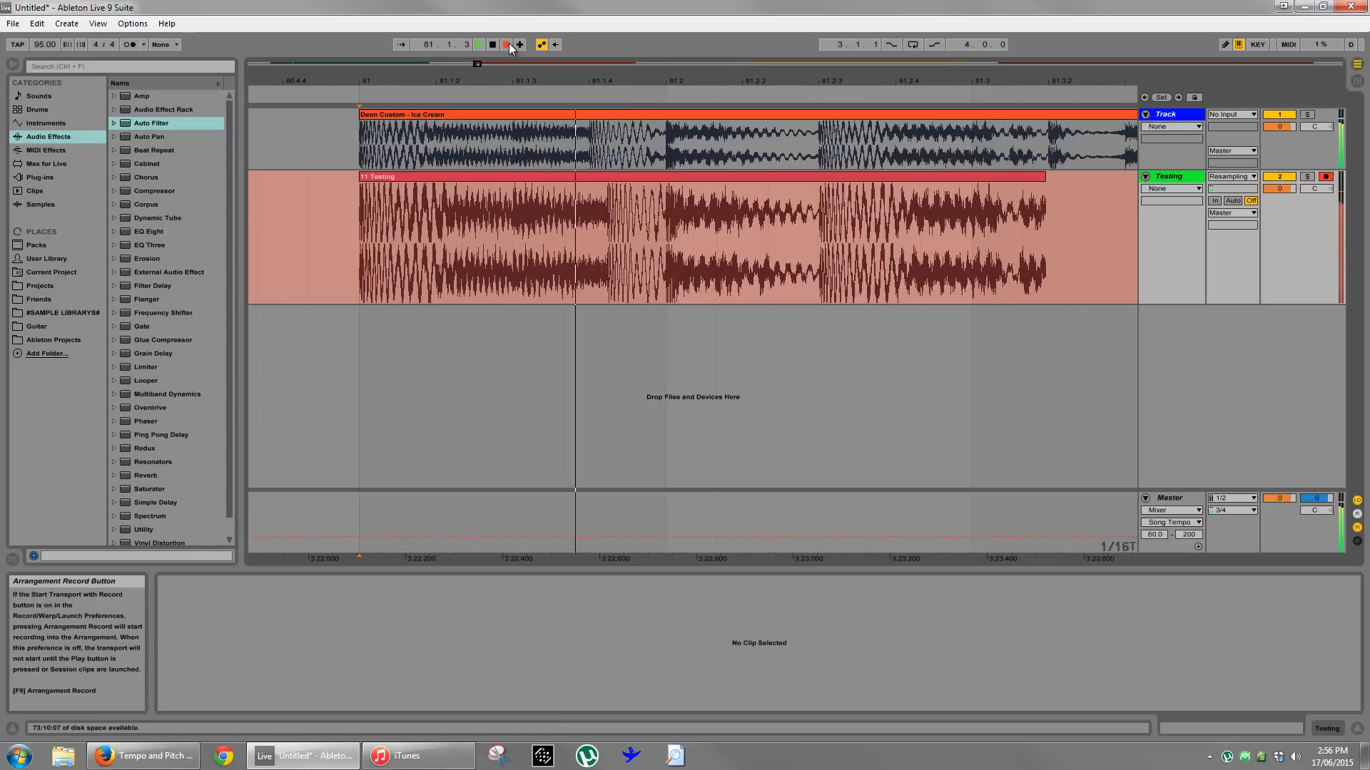
key("space")
left_click(610, 282)
left_click_drag(610, 281, 607, 280)
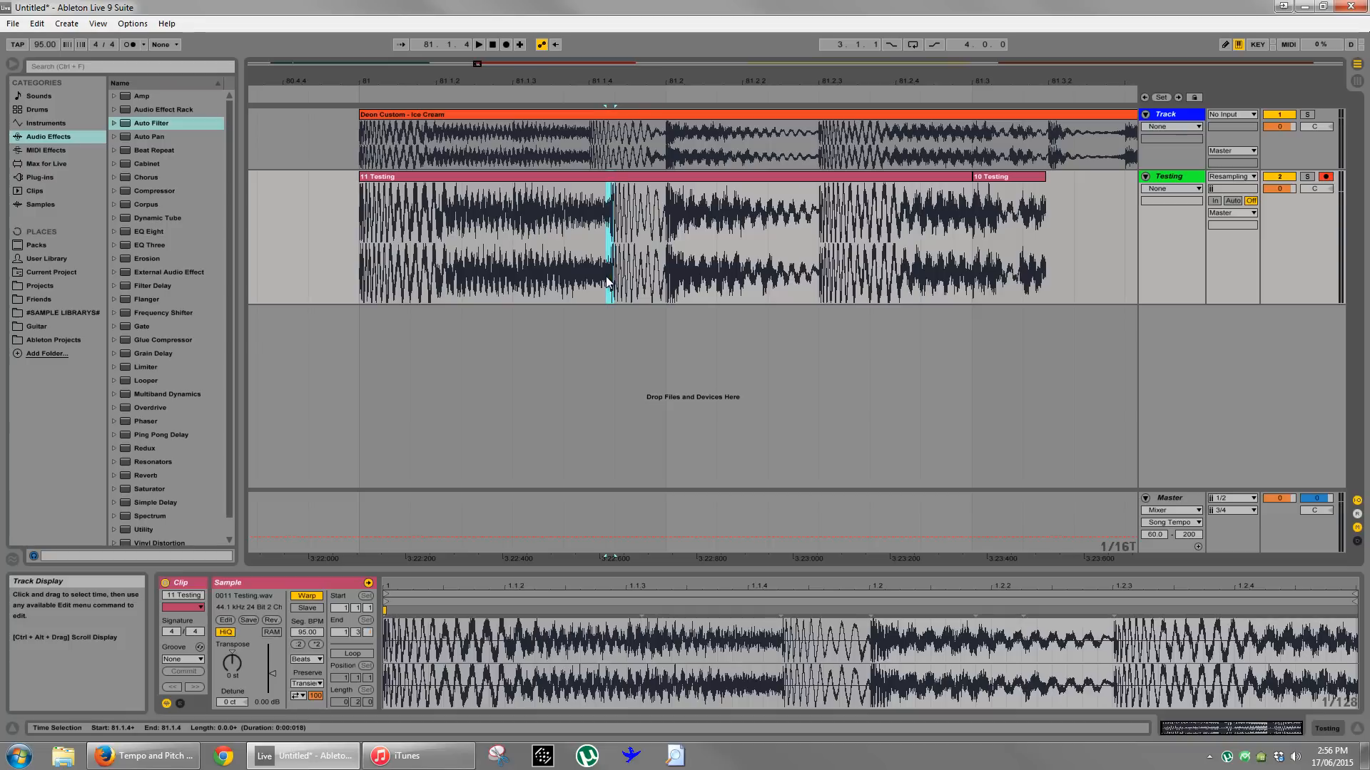
- Set the tempo to 98 BPM, re-record Ice Cream from 81.1.1 onto the Testing track, and select the segment from 81.1.4 to 81.2.1
left_click(563, 260)
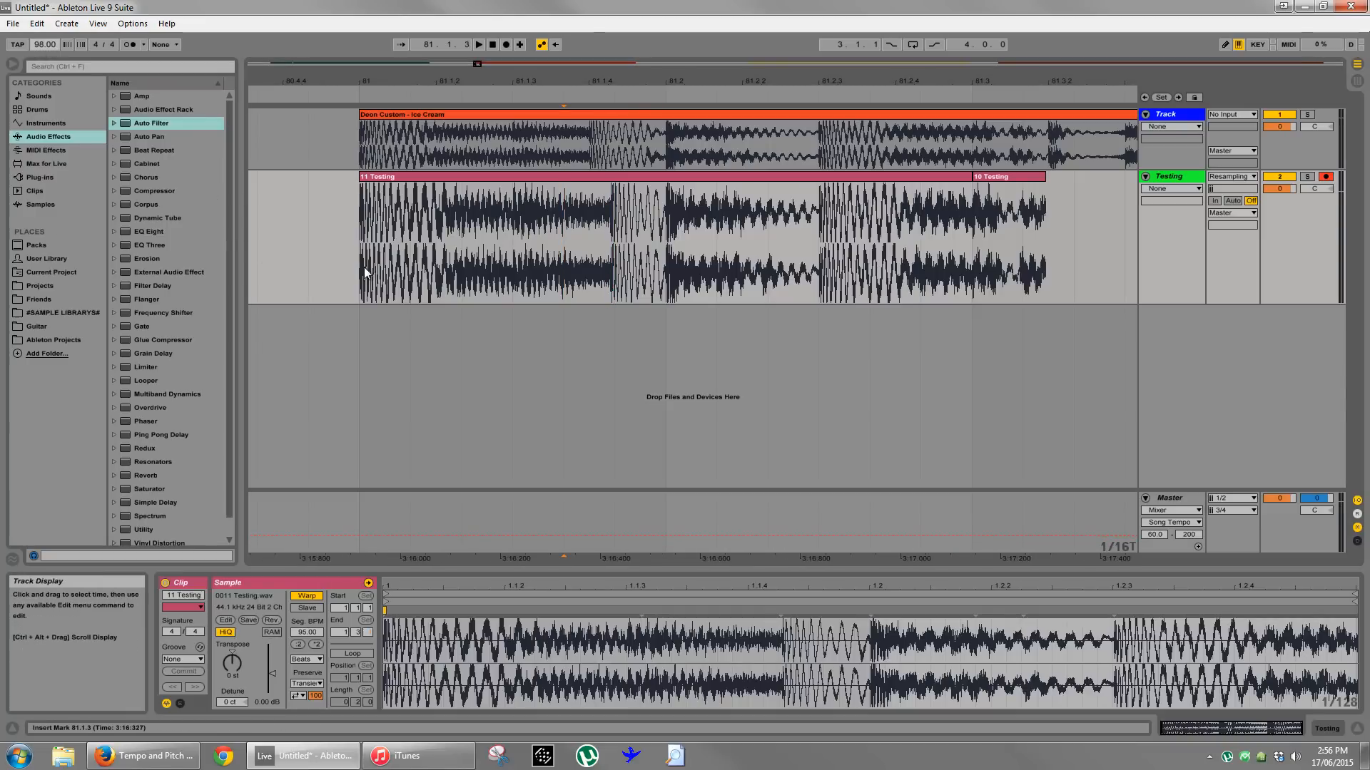
left_click(506, 45)
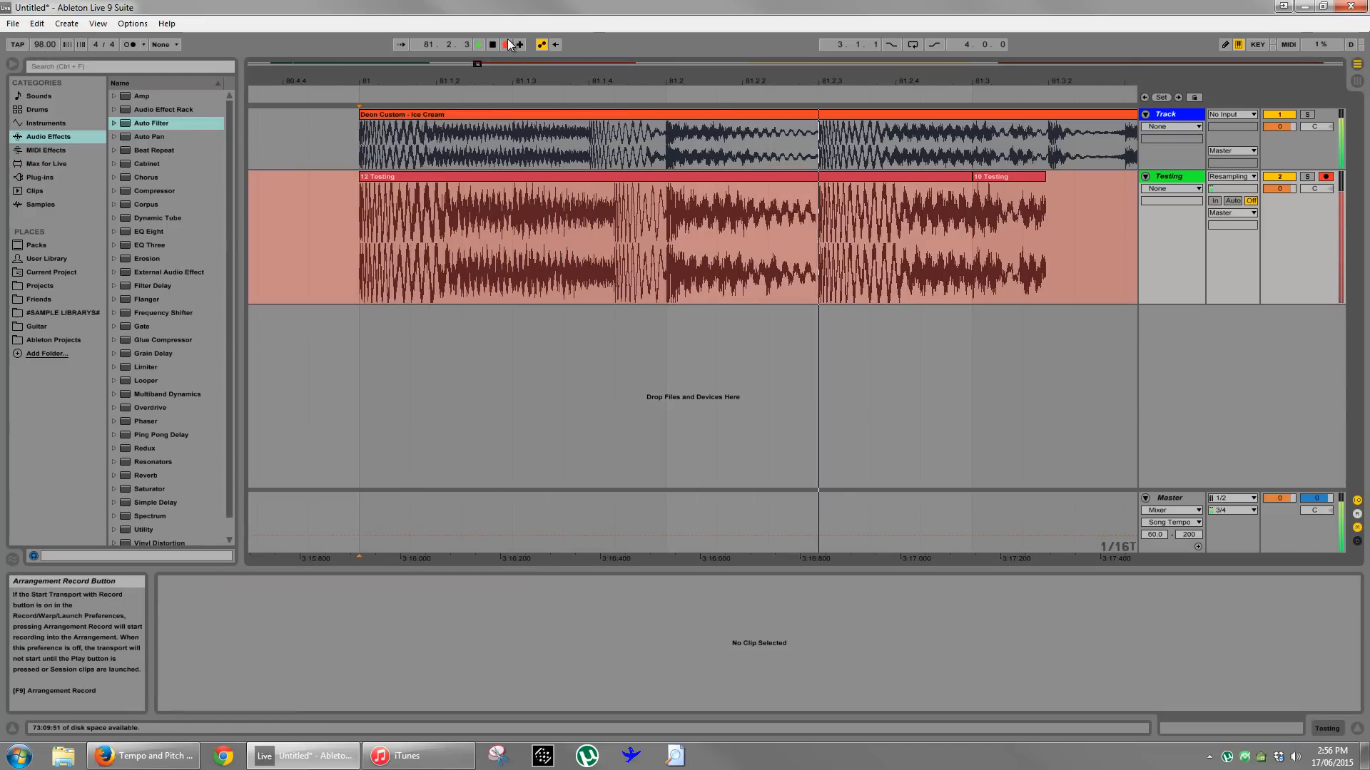
key("space")
left_click(614, 252)
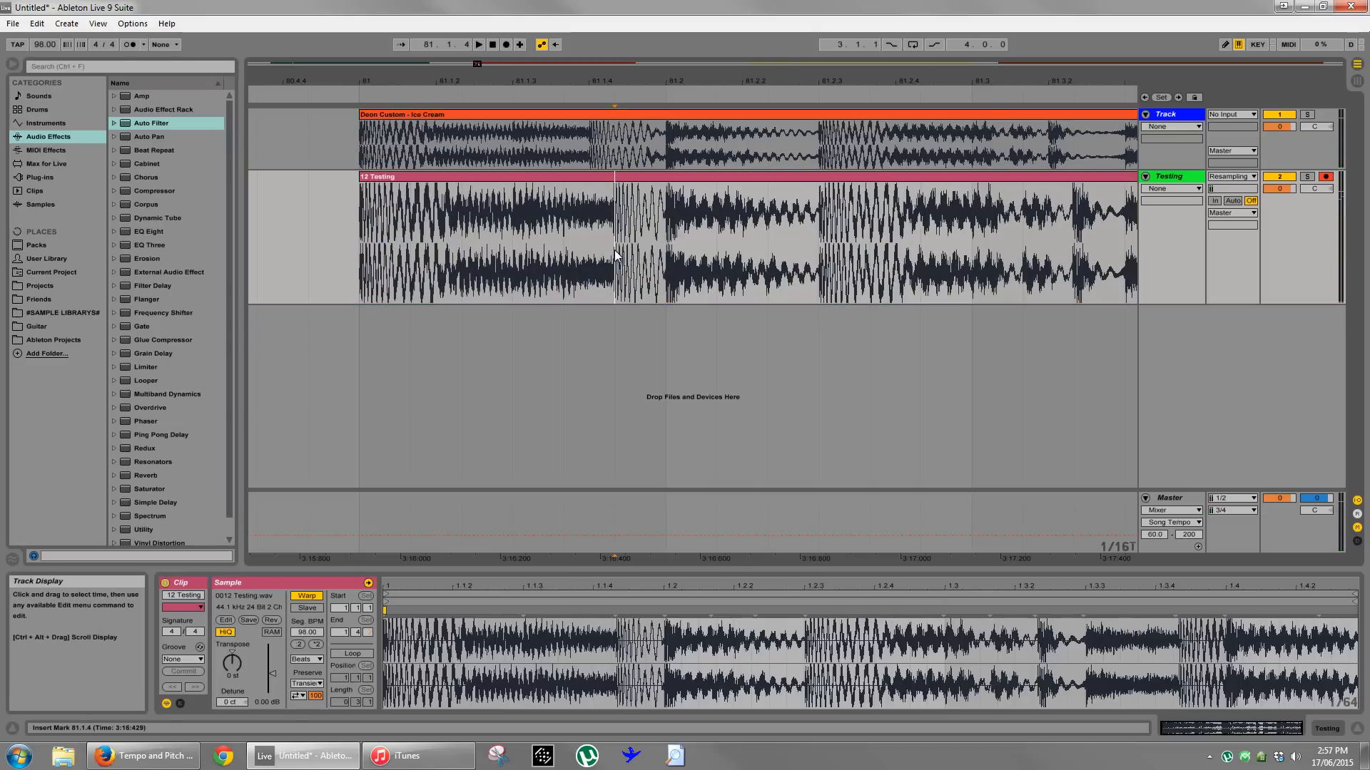
left_click_drag(614, 251, 651, 253)
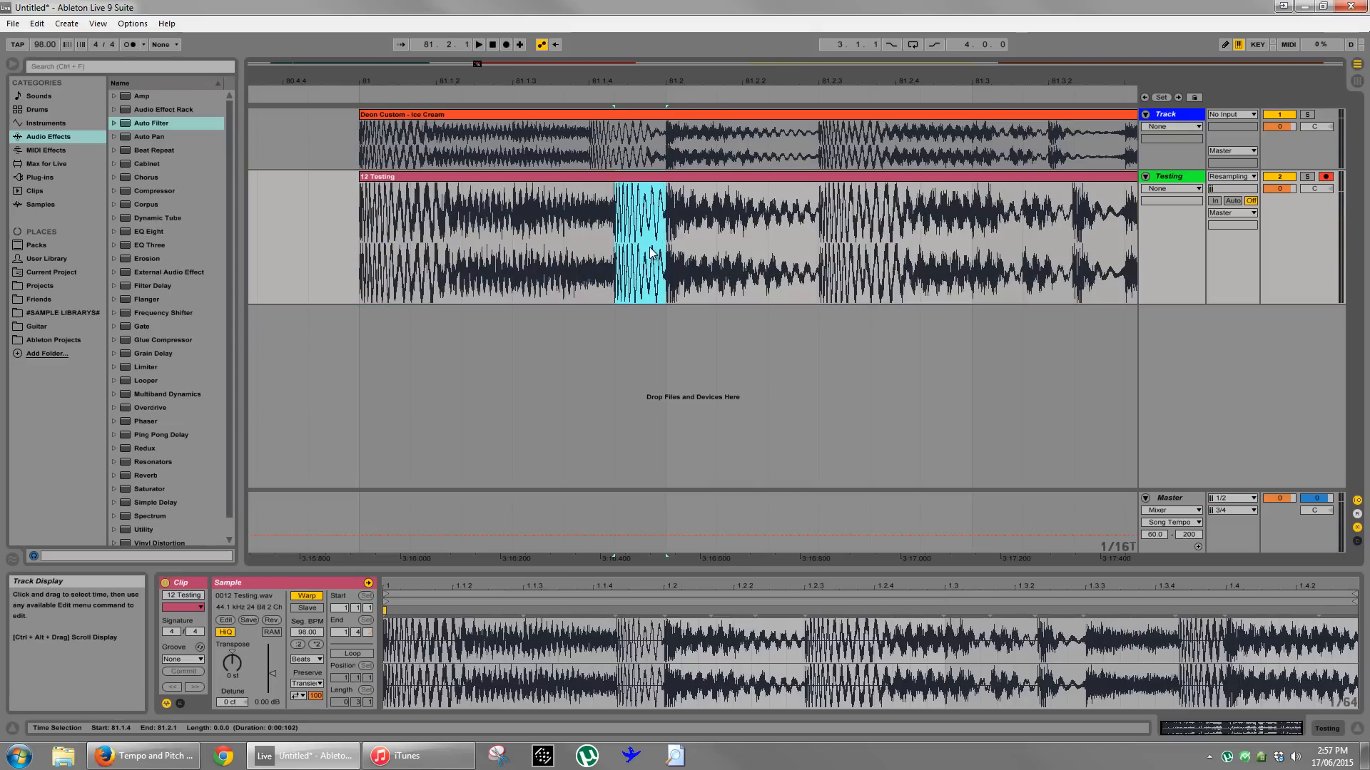
- Delete the test recording around bar 81 from the Testing track
left_click(461, 264)
mouse_move(580, 93)
left_mouse_down()
mouse_move(579, 80)
mouse_move(484, 77)
left_mouse_up()
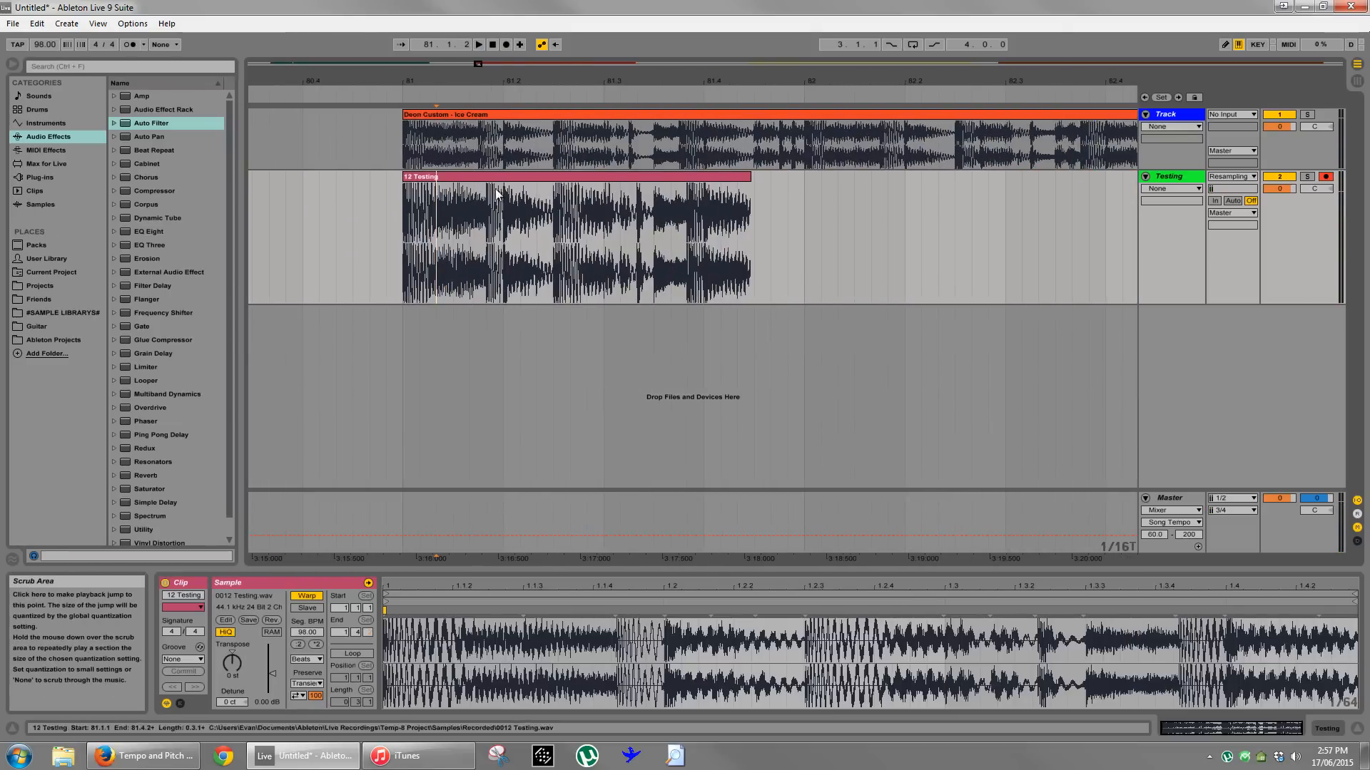
left_click_drag(672, 77, 492, 67)
left_click_drag(513, 191, 432, 213)
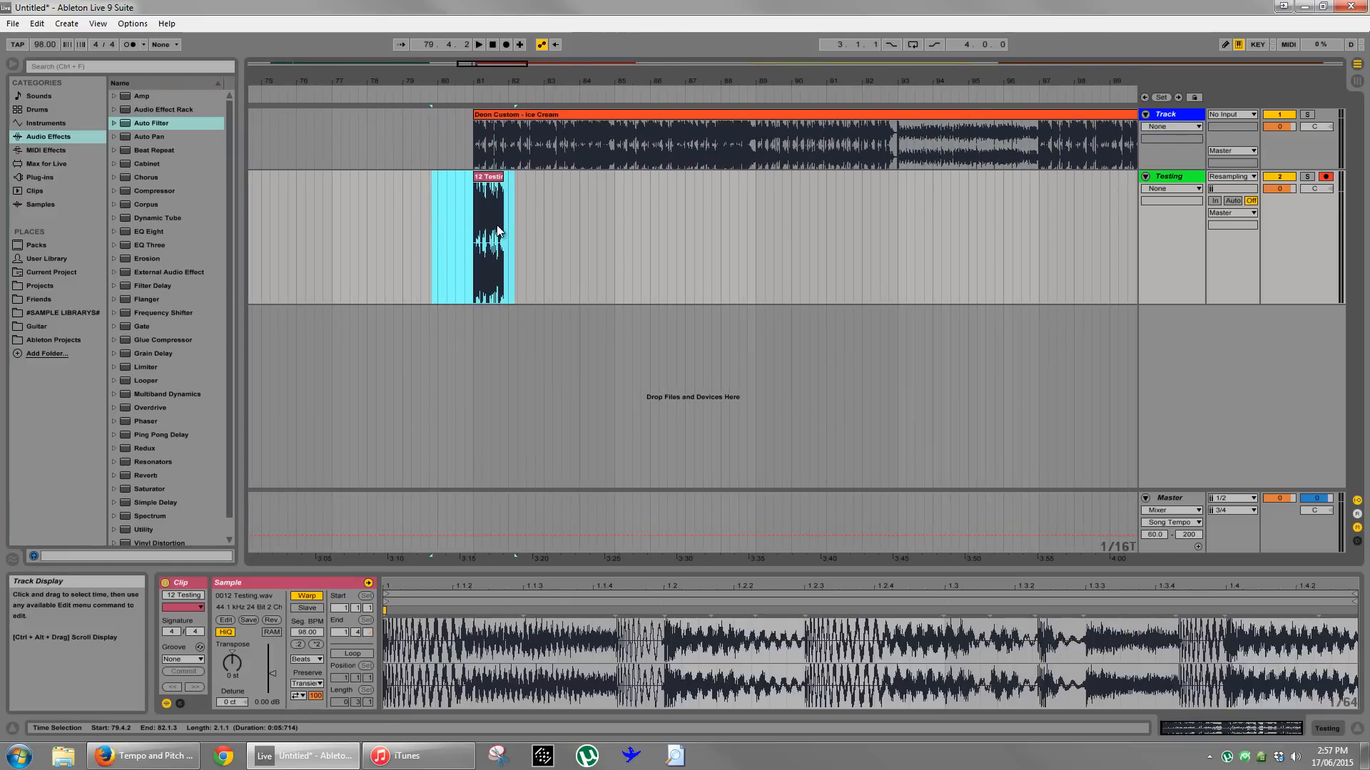
key("Delete")
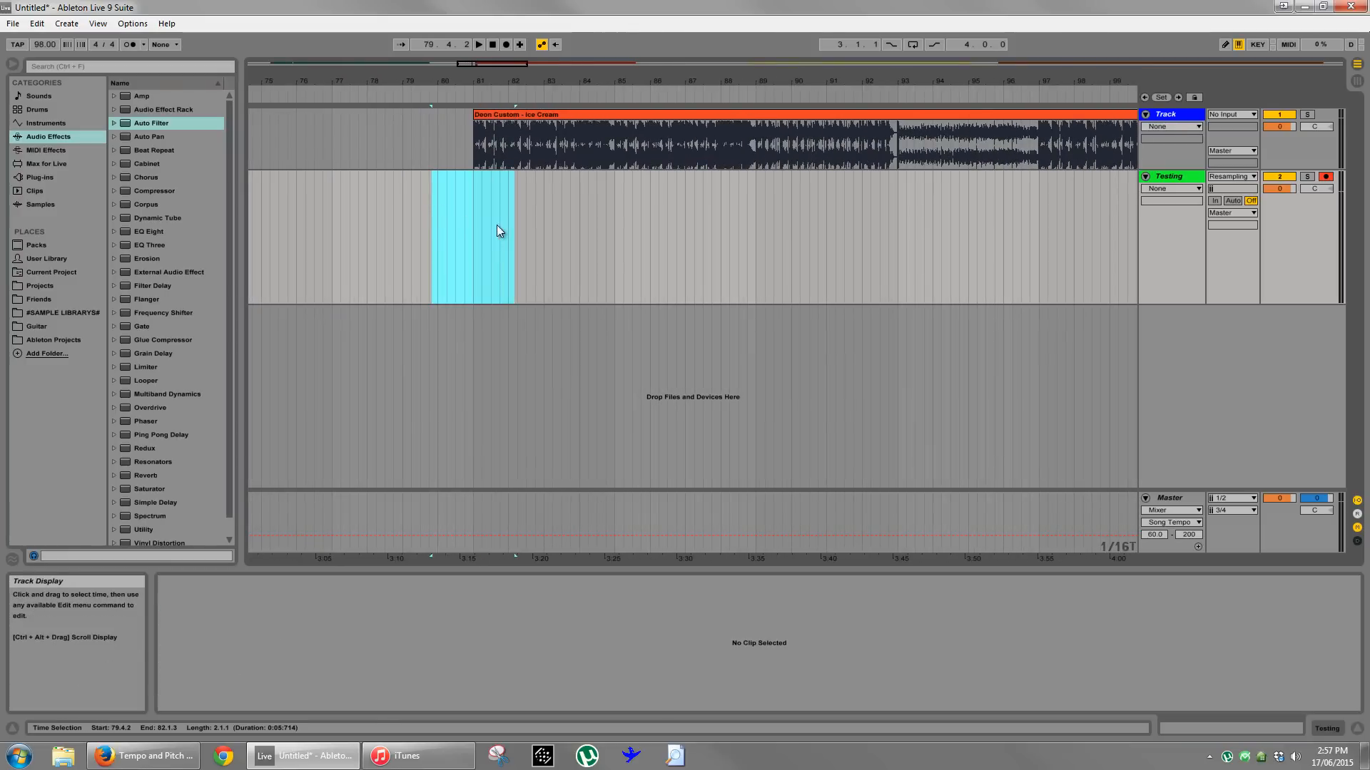
- Play the warped Ice Cream clip from about bar 87 at 98 BPM
left_click(676, 98)
left_click_drag(752, 80, 699, 66)
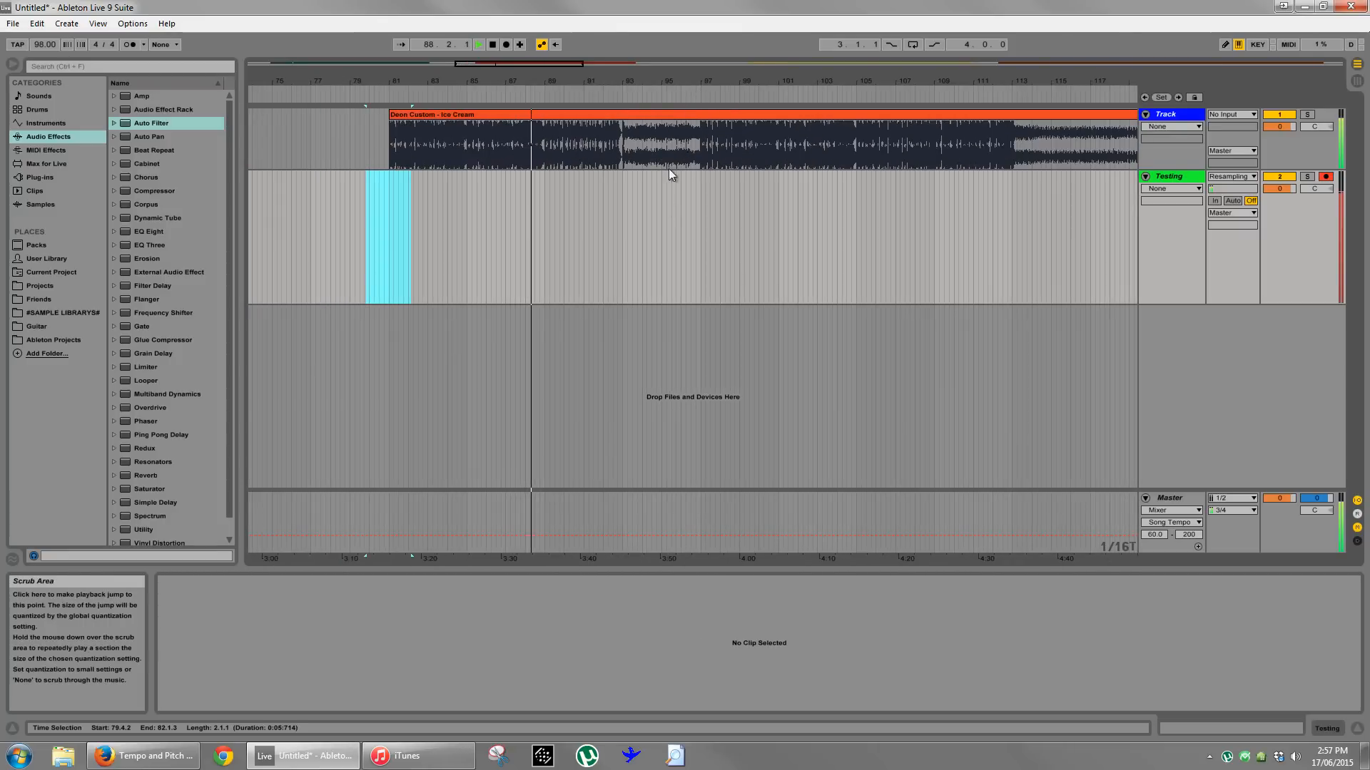
left_click(667, 223)
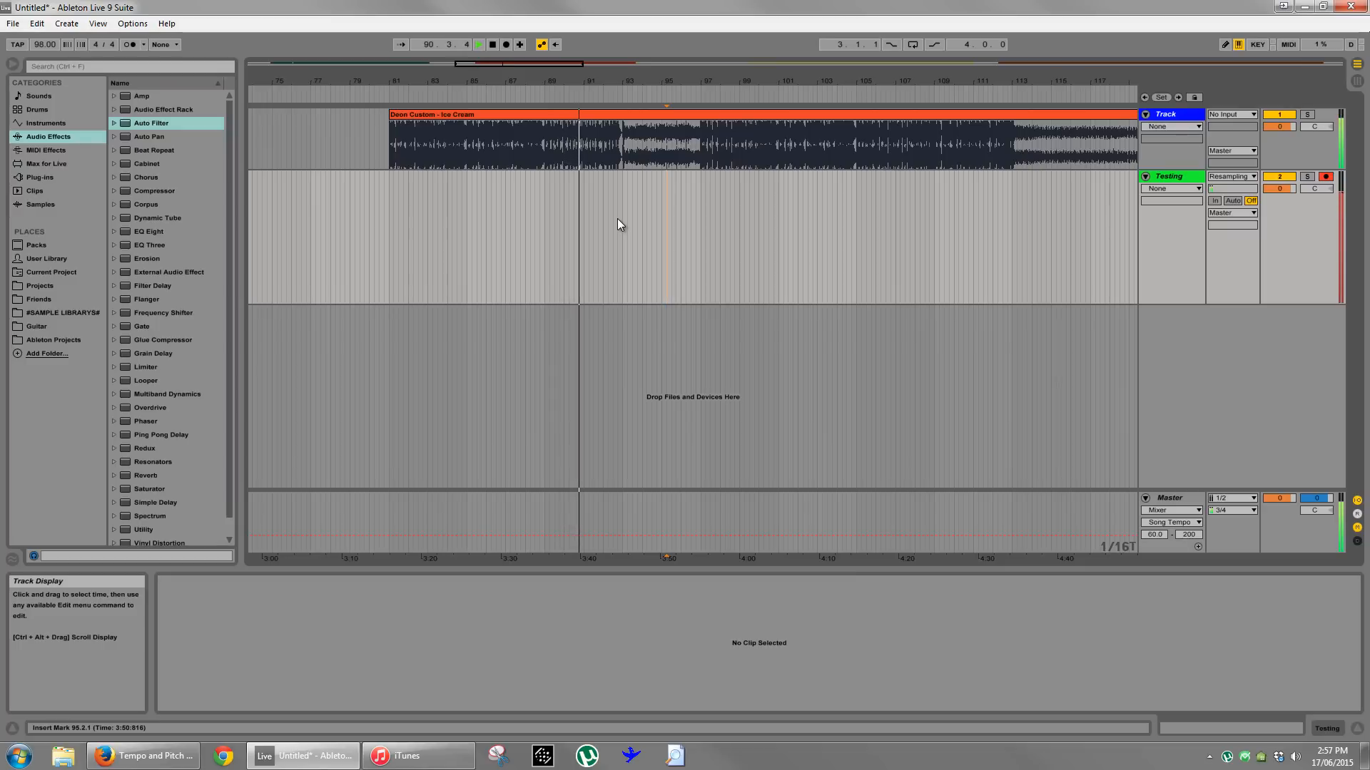
- Turn off warping on the Ice Cream clip and play it unwarped from about bar 100
left_click_drag(685, 85, 672, 82)
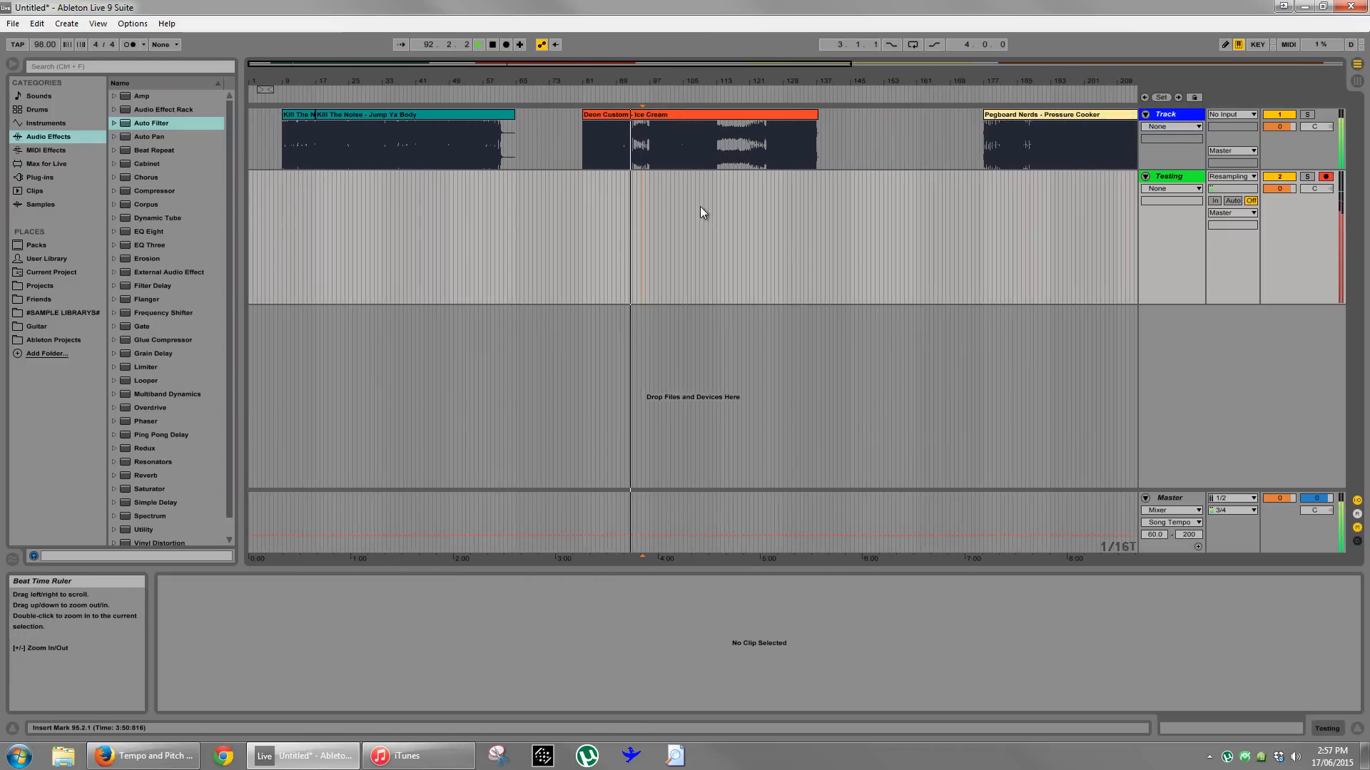
right_click(634, 223)
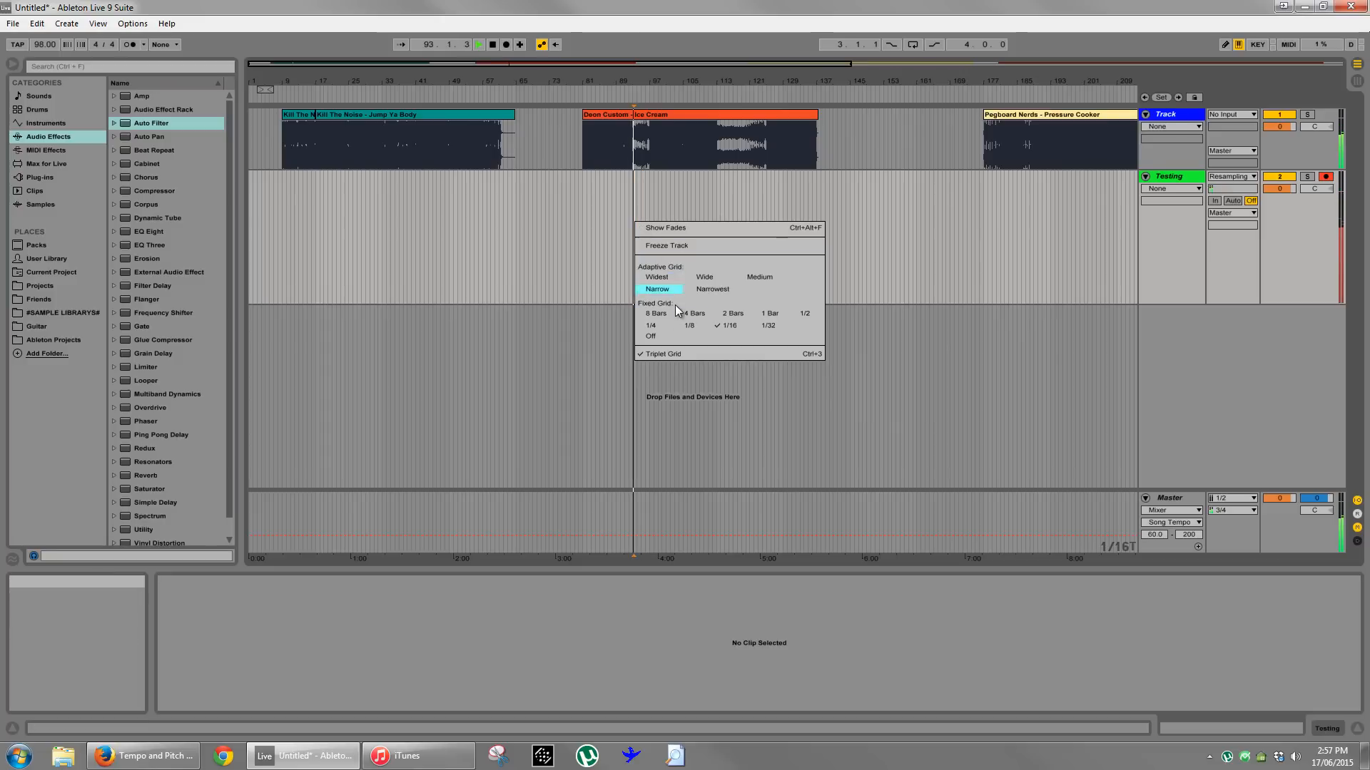
left_click(610, 243)
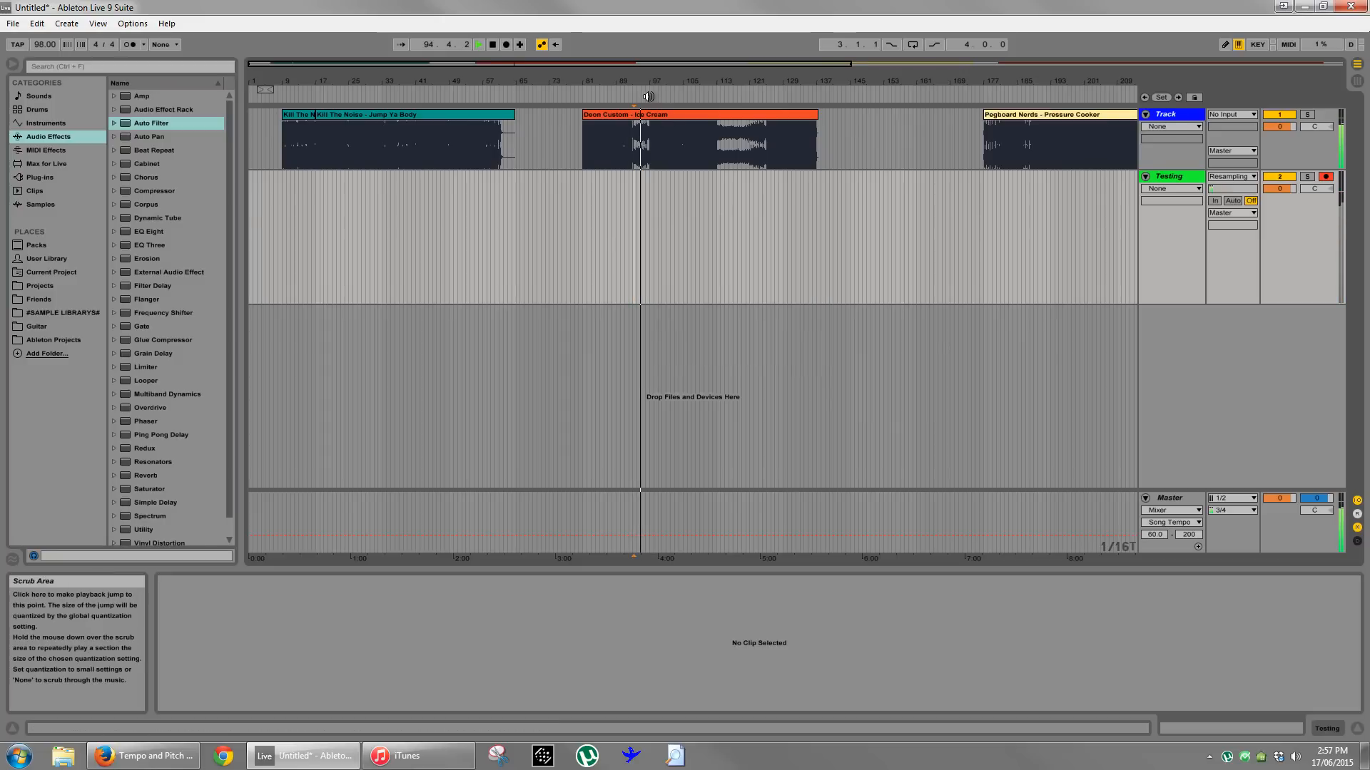
left_click(622, 234)
left_click(615, 162)
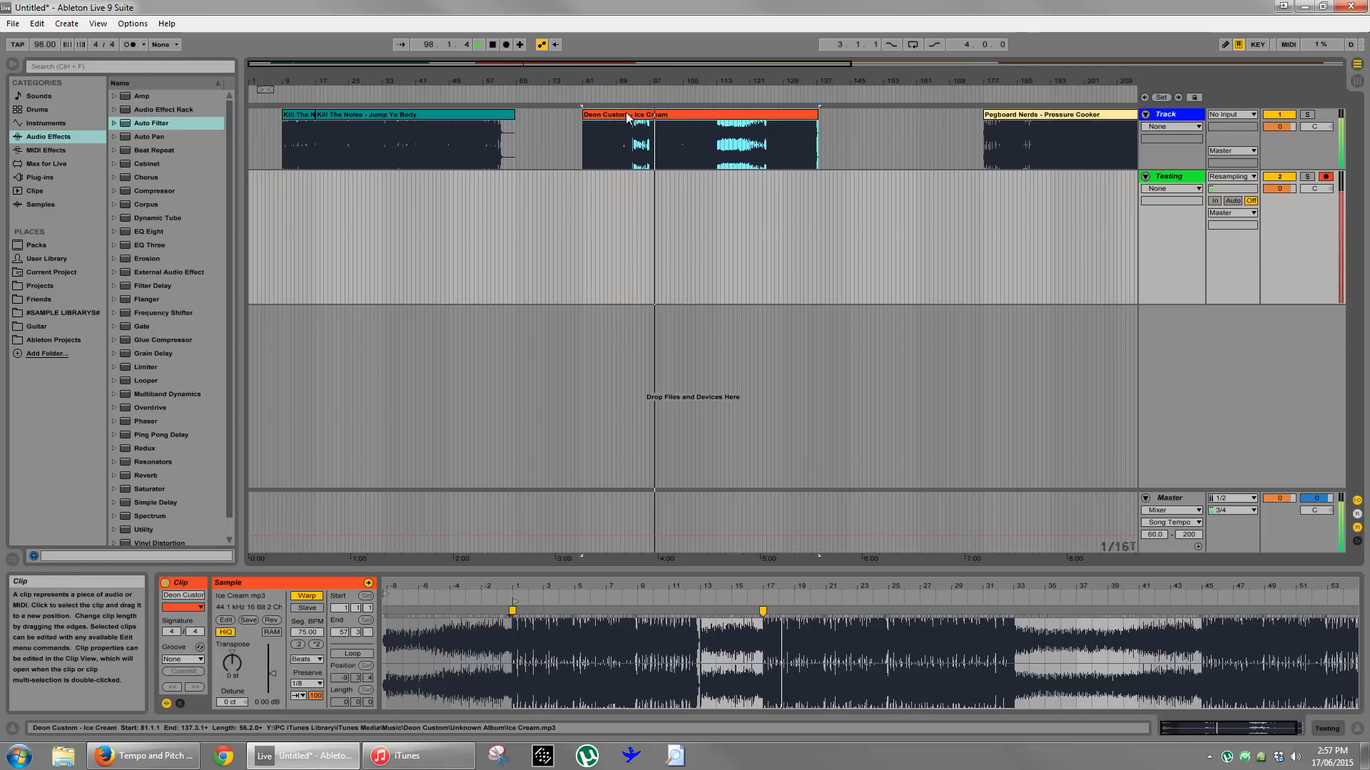
key("space")
left_click(306, 597)
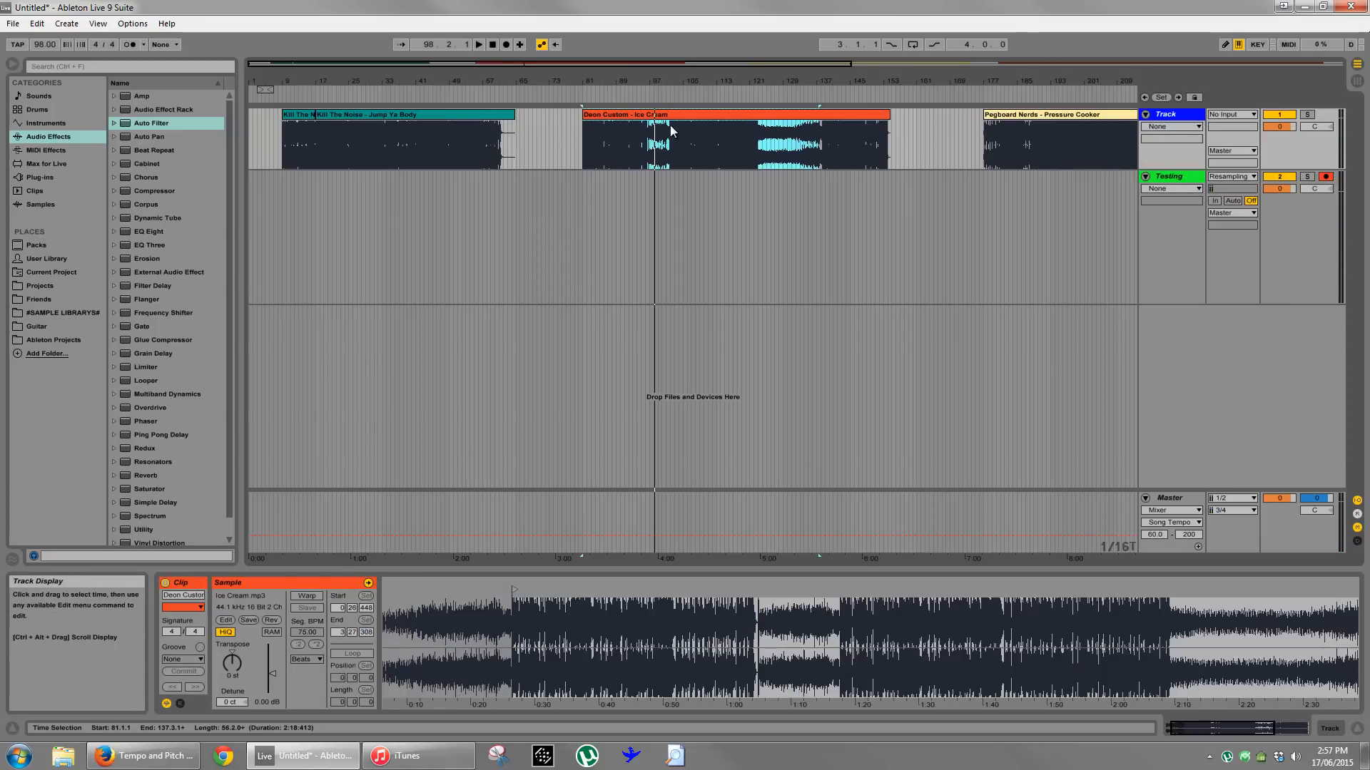
left_click(668, 99)
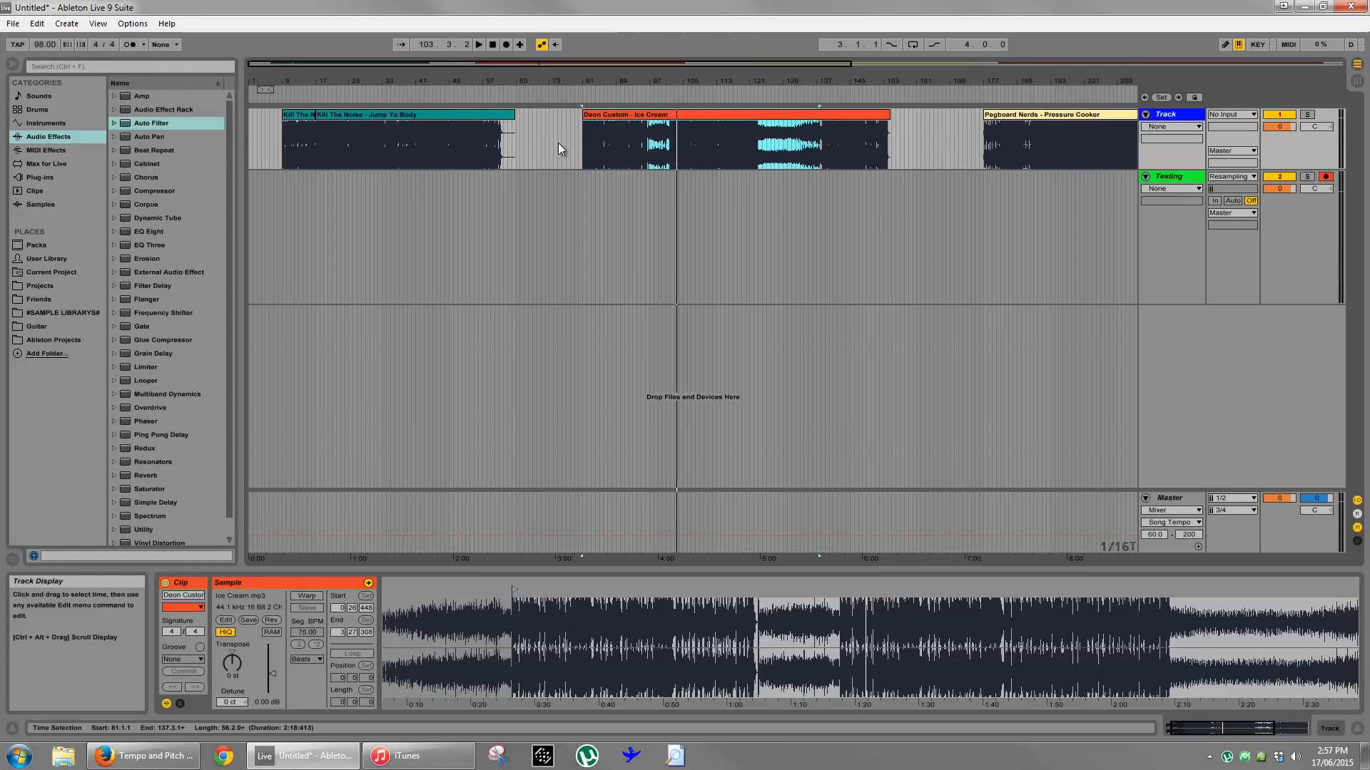
- Delete the Kill The Noise and Ice Cream clips from the first audio track
left_click_drag(558, 143, 276, 141)
key("Delete")
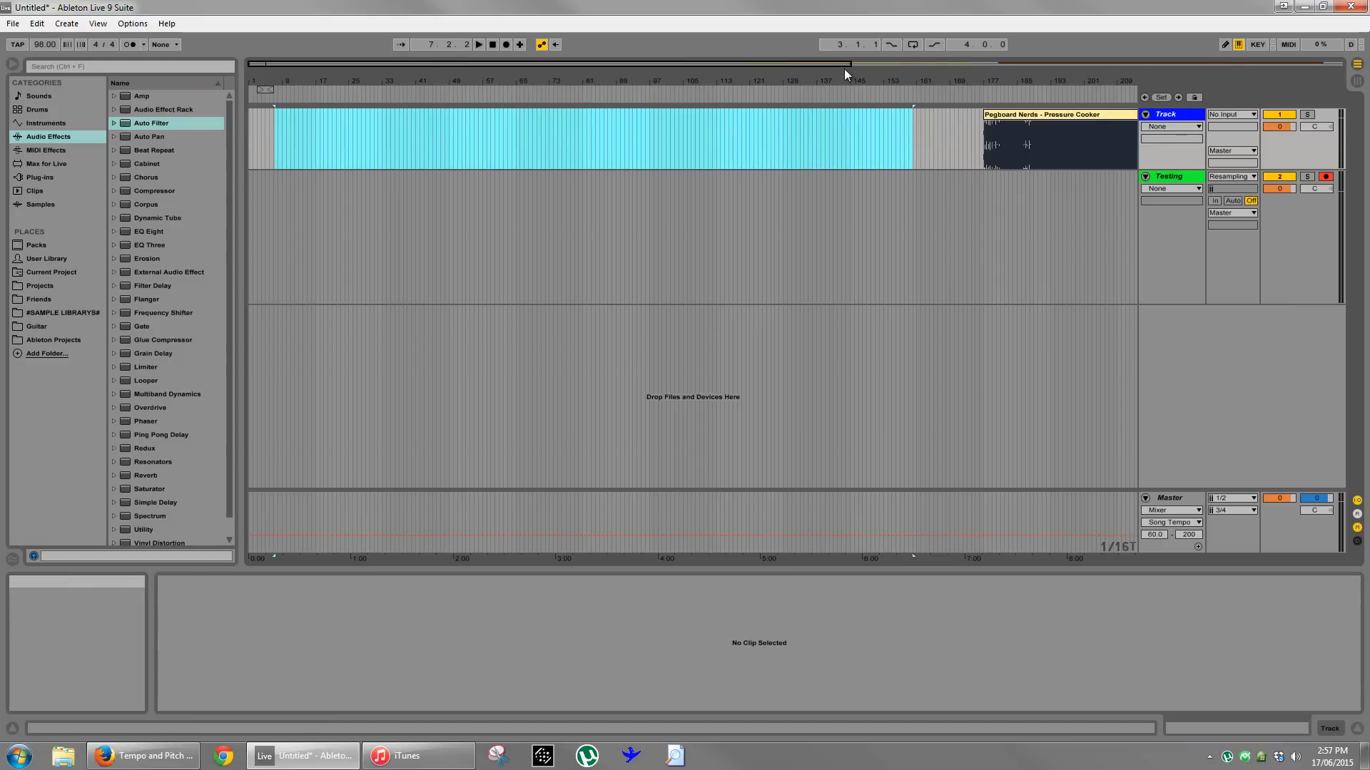
- Select the Pressure Cooker clip at 177.1.1 and align its start marker with the first transient, at about 0.741 seconds
left_click(845, 69)
left_click_drag(844, 74, 906, 73)
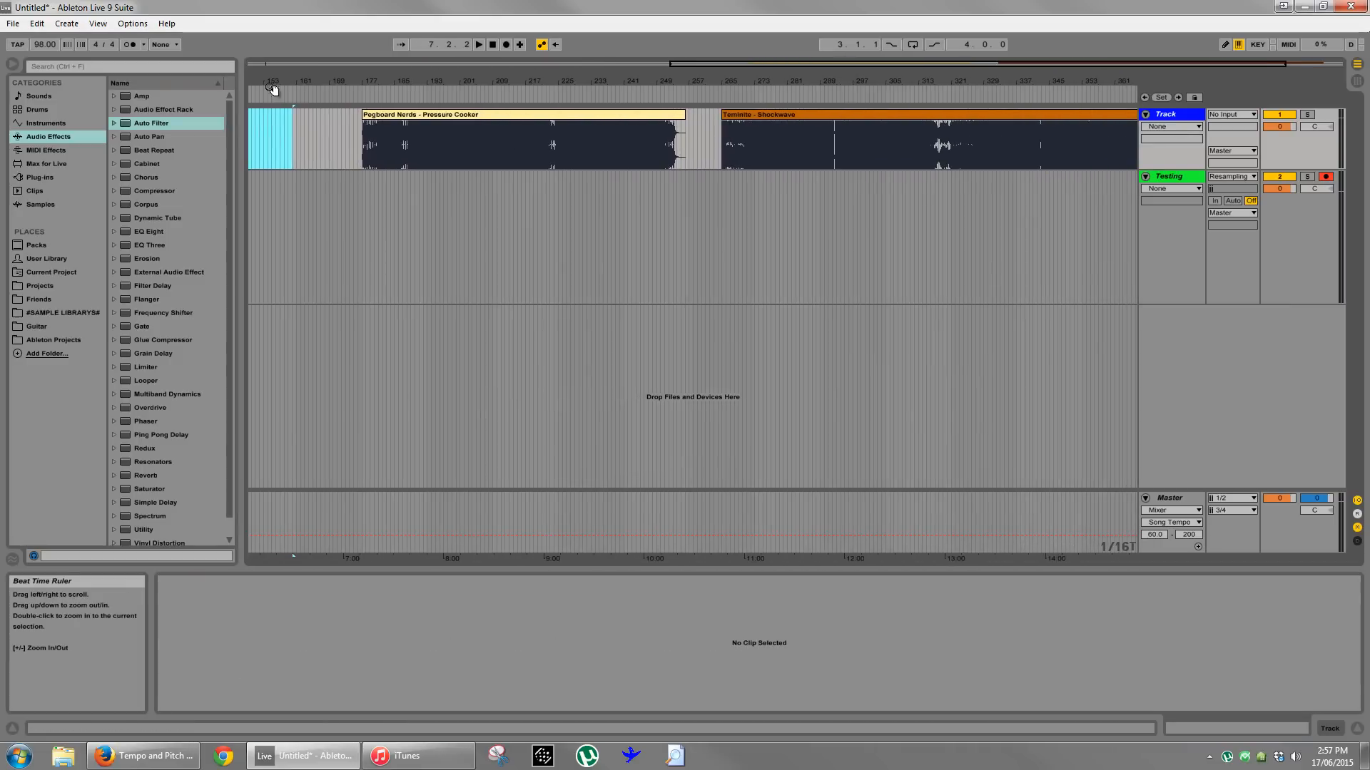
left_click(385, 118)
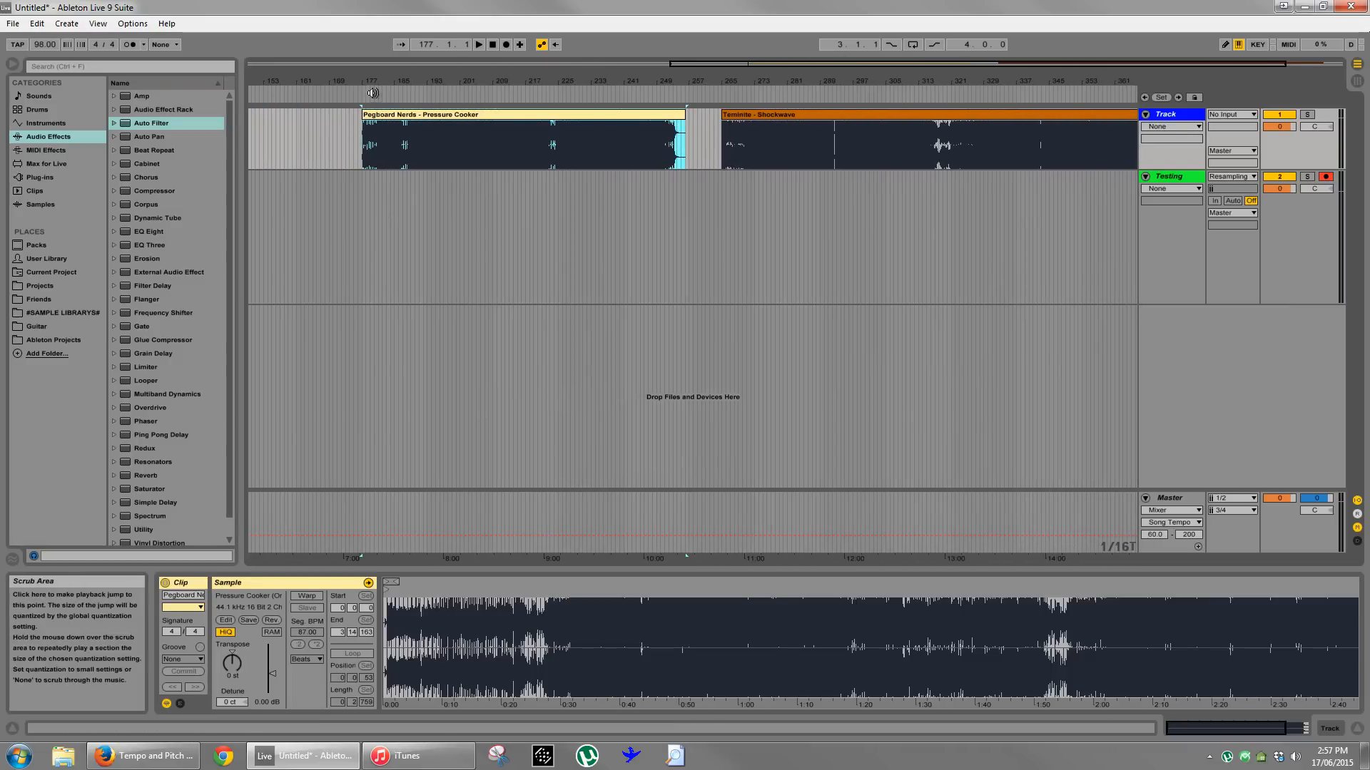
left_click_drag(380, 81, 381, 133)
double_click(385, 115)
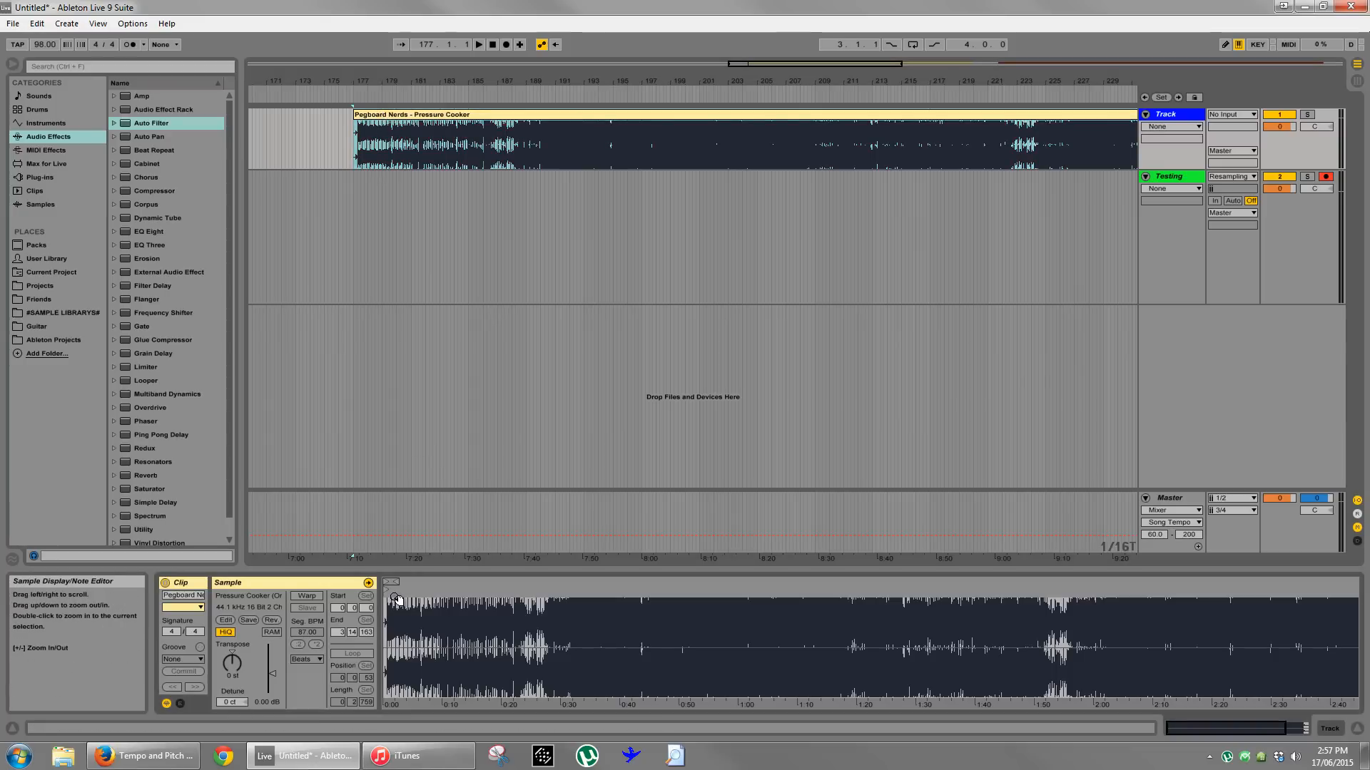
mouse_move(392, 603)
left_mouse_down()
mouse_move(393, 588)
mouse_move(467, 590)
mouse_move(481, 611)
mouse_move(422, 630)
left_mouse_up()
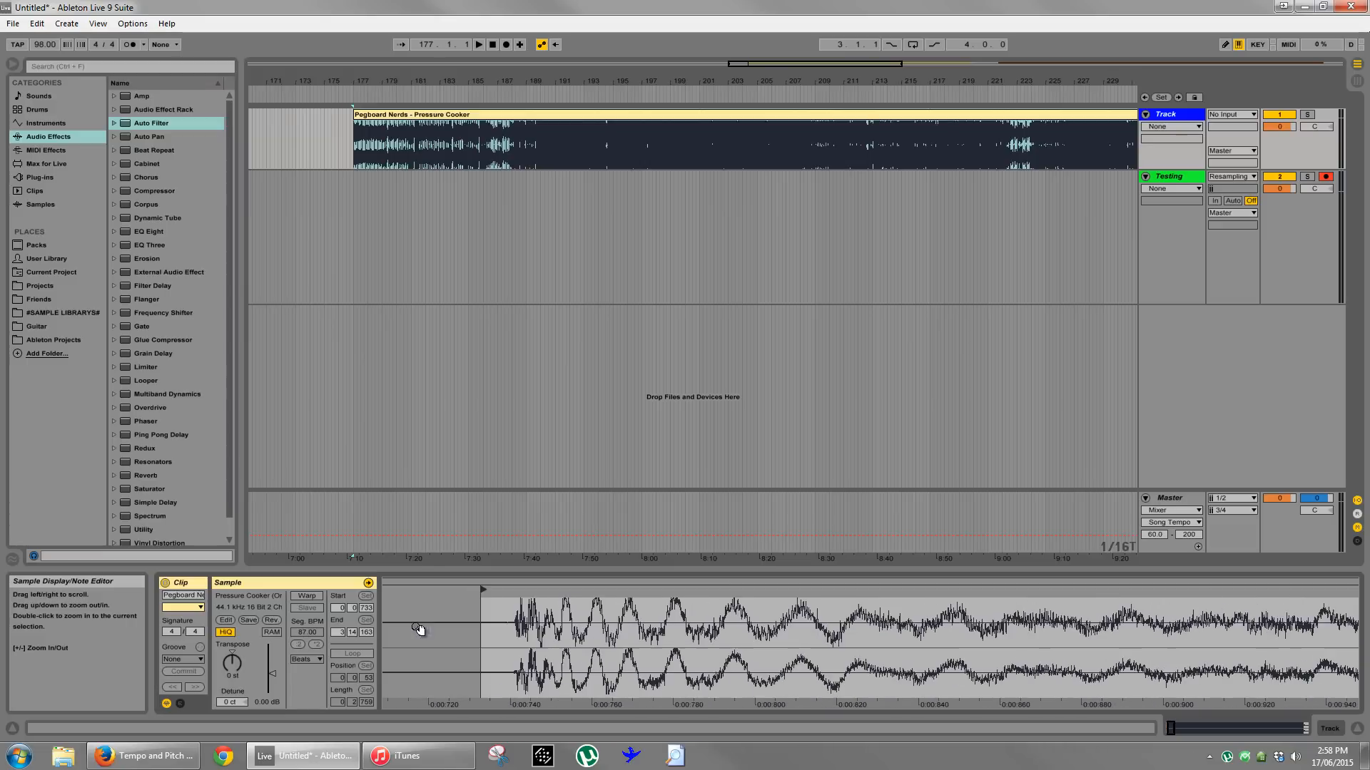
left_click_drag(486, 591, 506, 592)
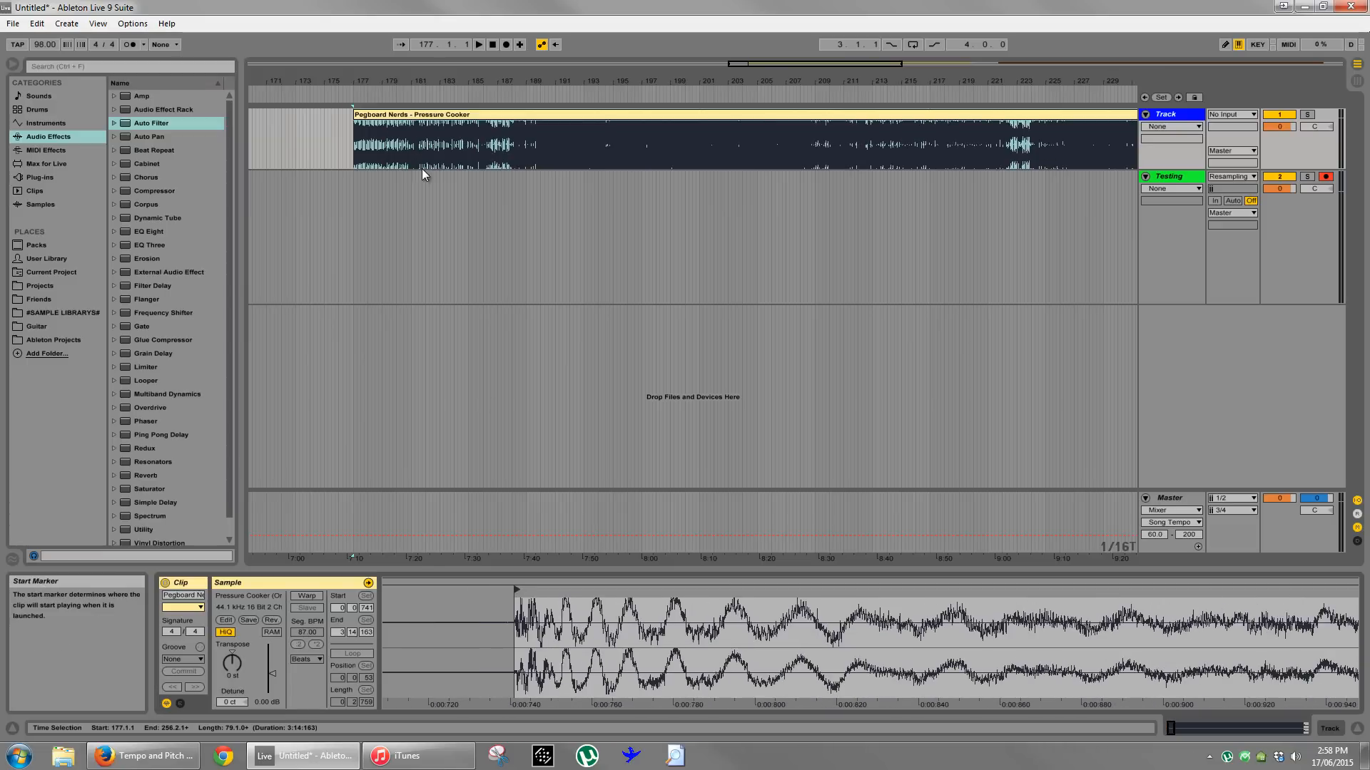
- Enable warping on Pressure Cooker, keeping the clip's current timing, and set its segment BPM to 87
left_click(307, 595)
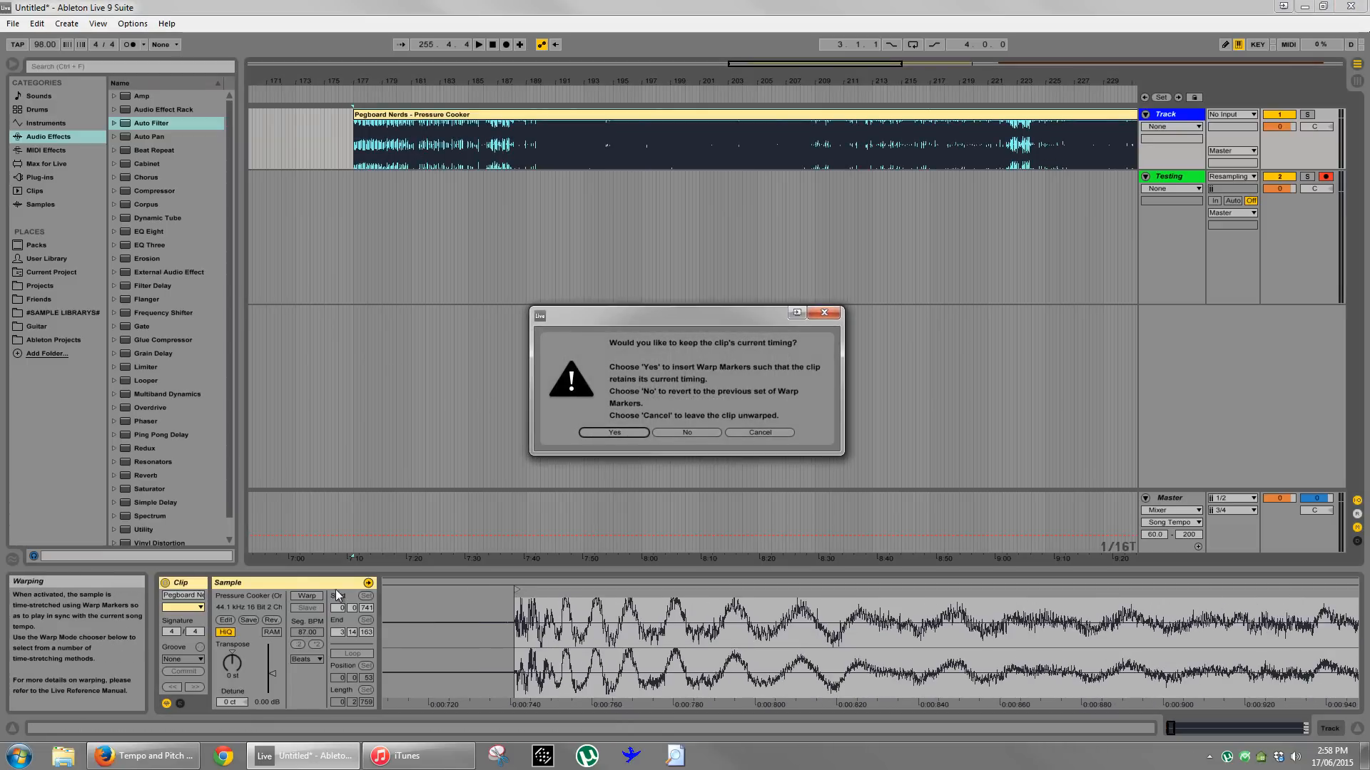
left_click(621, 431)
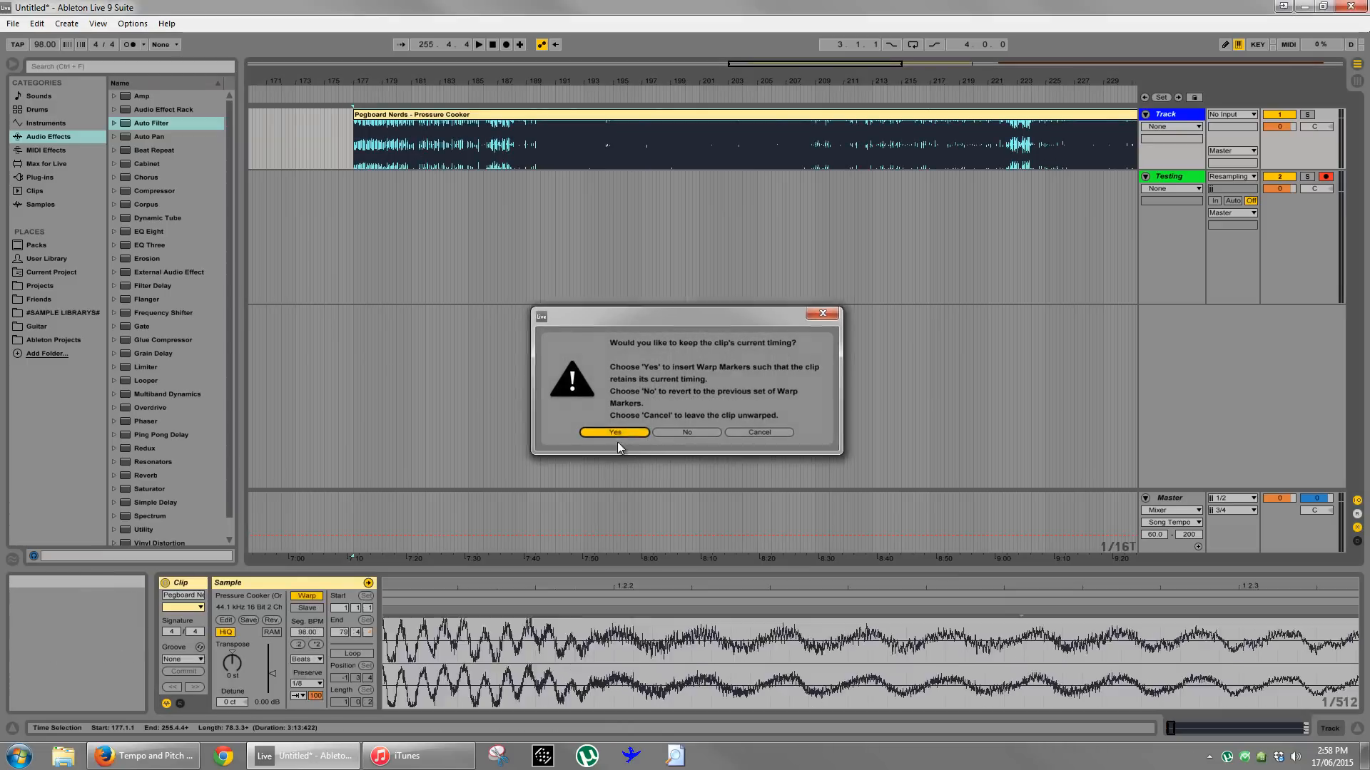
type("87")
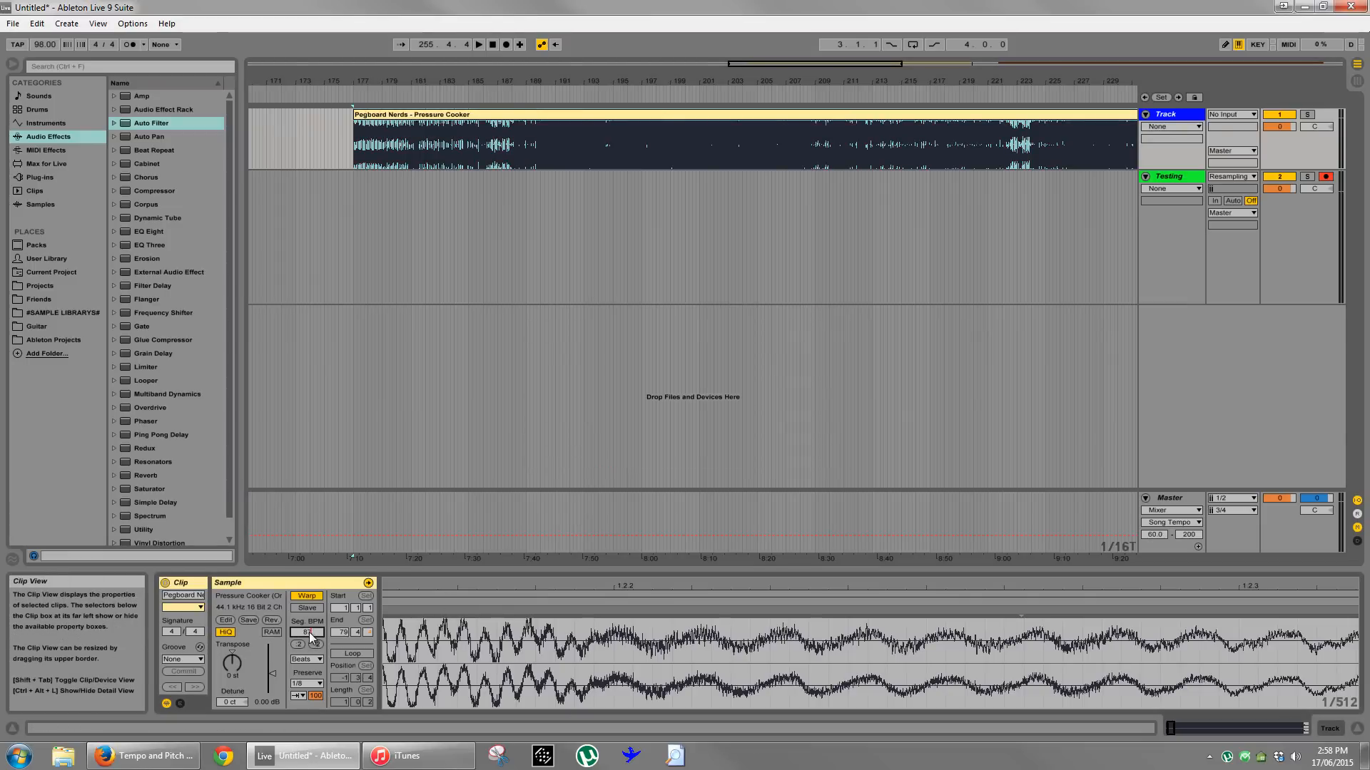
key("Return")
- Play the warped Pressure Cooker clip from 177.1.1 at the 98 BPM project tempo and inspect its waveform
left_click_drag(471, 586, 473, 587)
key("space")
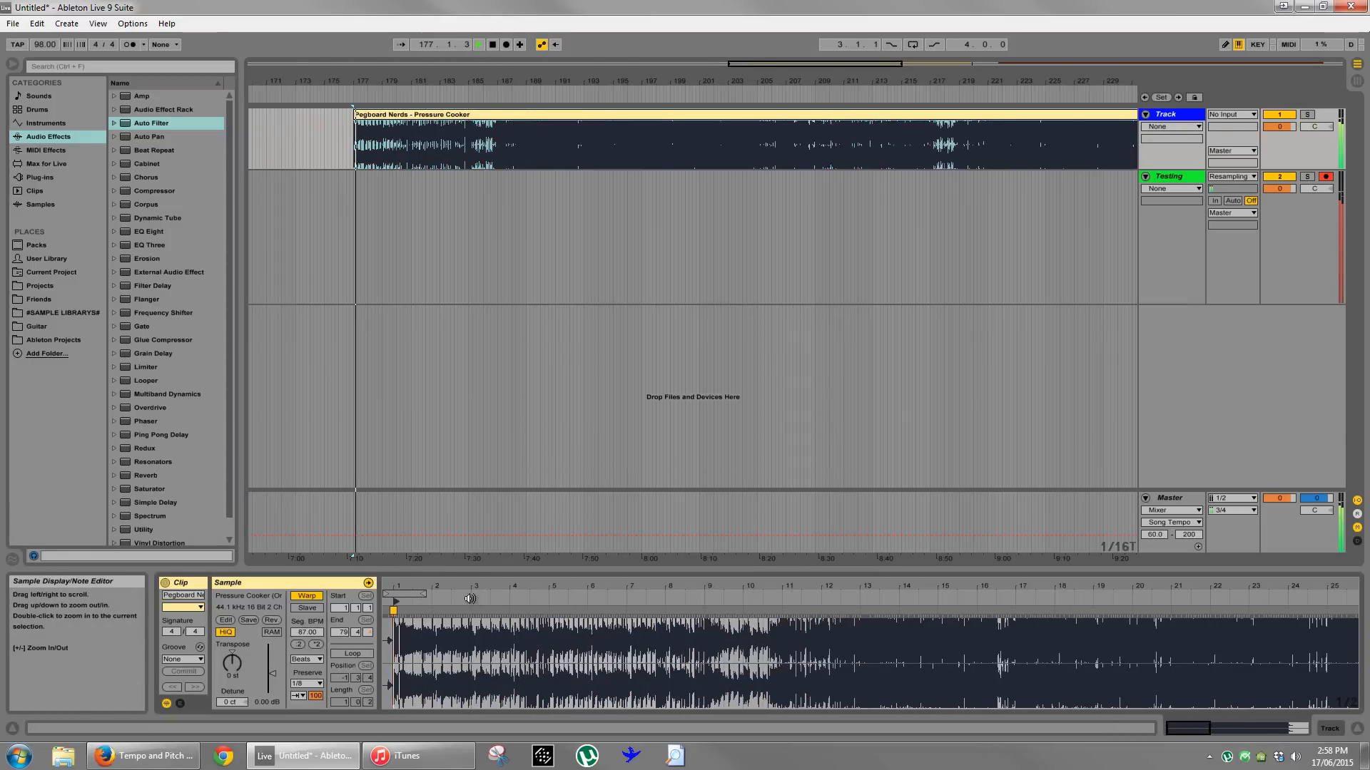
left_click_drag(557, 585, 521, 585)
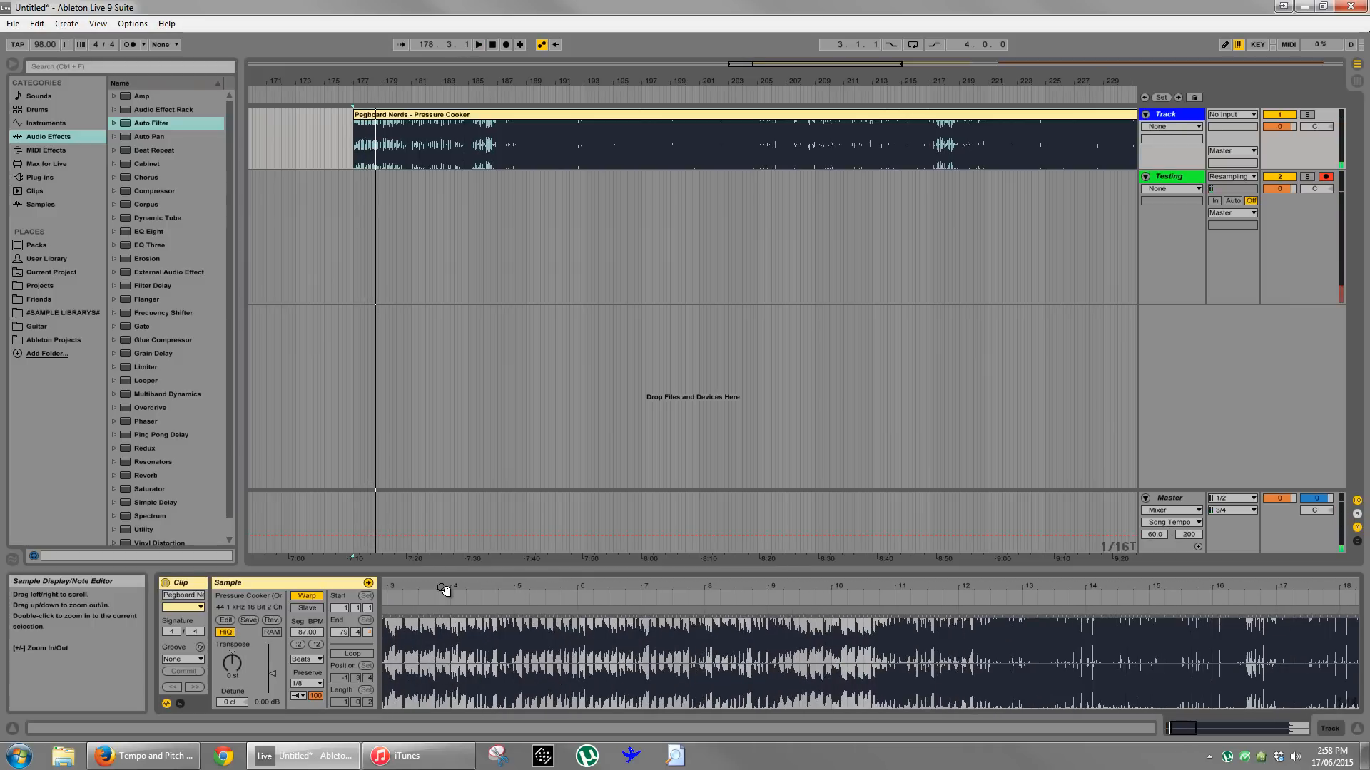
left_click_drag(444, 590, 425, 553)
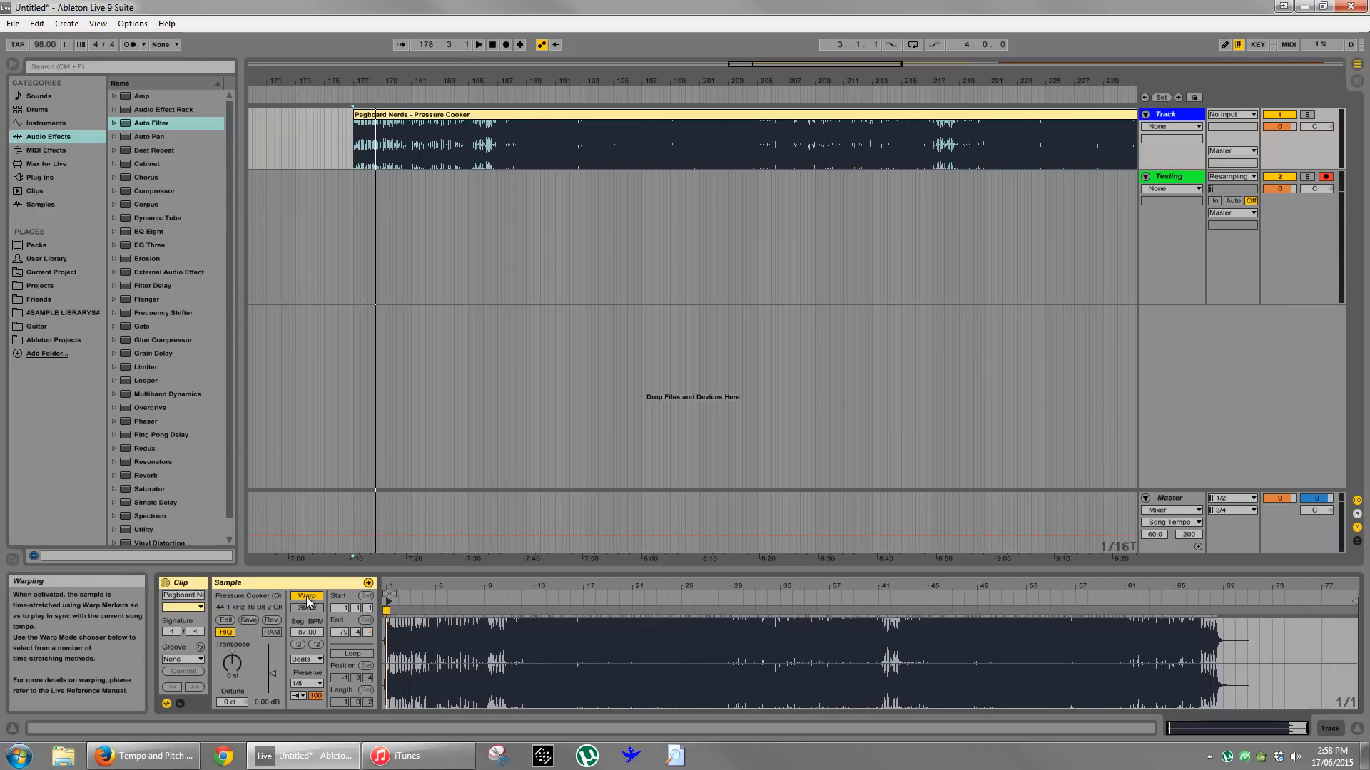
- Turn off warping on Pressure Cooker and play it unwarped from about bar 189
left_click(306, 597)
left_click(532, 96)
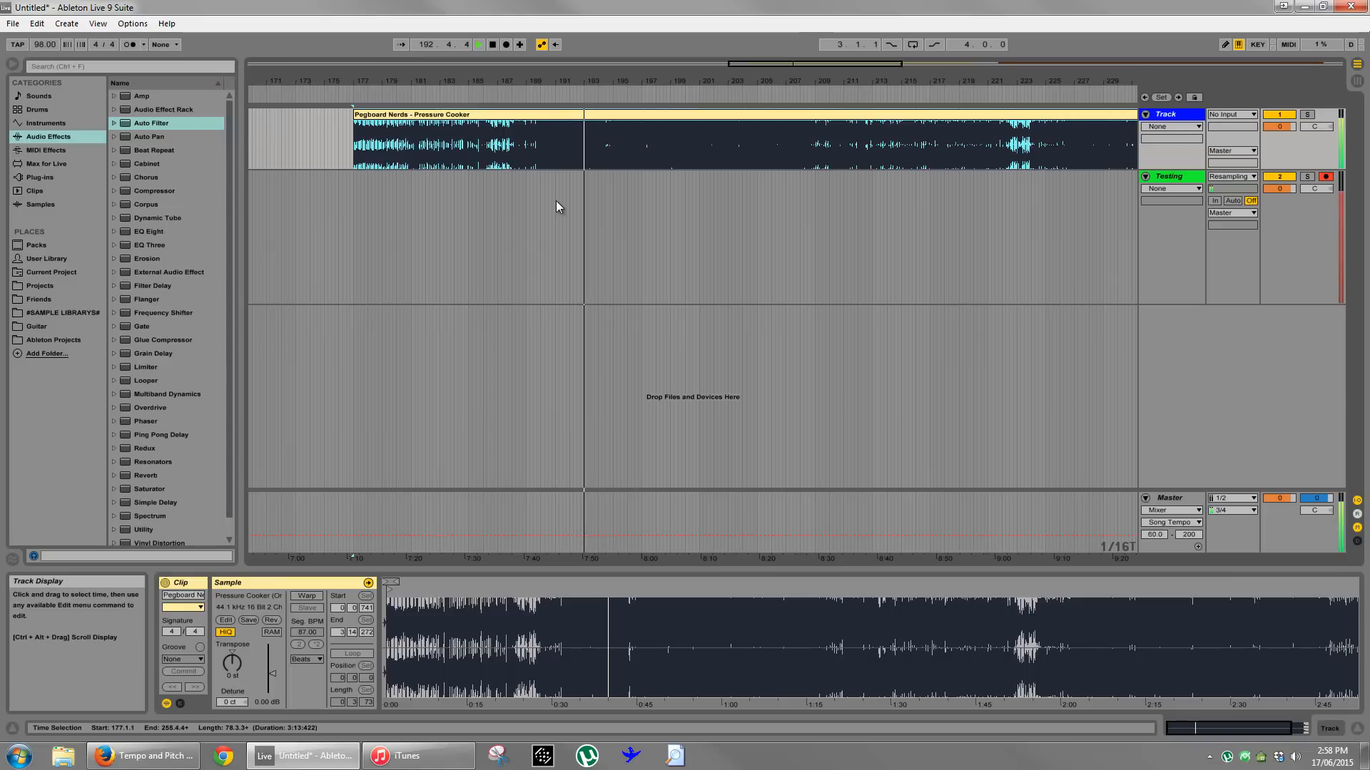
key("space")
- Switch the arrangement from the fixed 1/16 grid to an adaptive grid
left_click(547, 227)
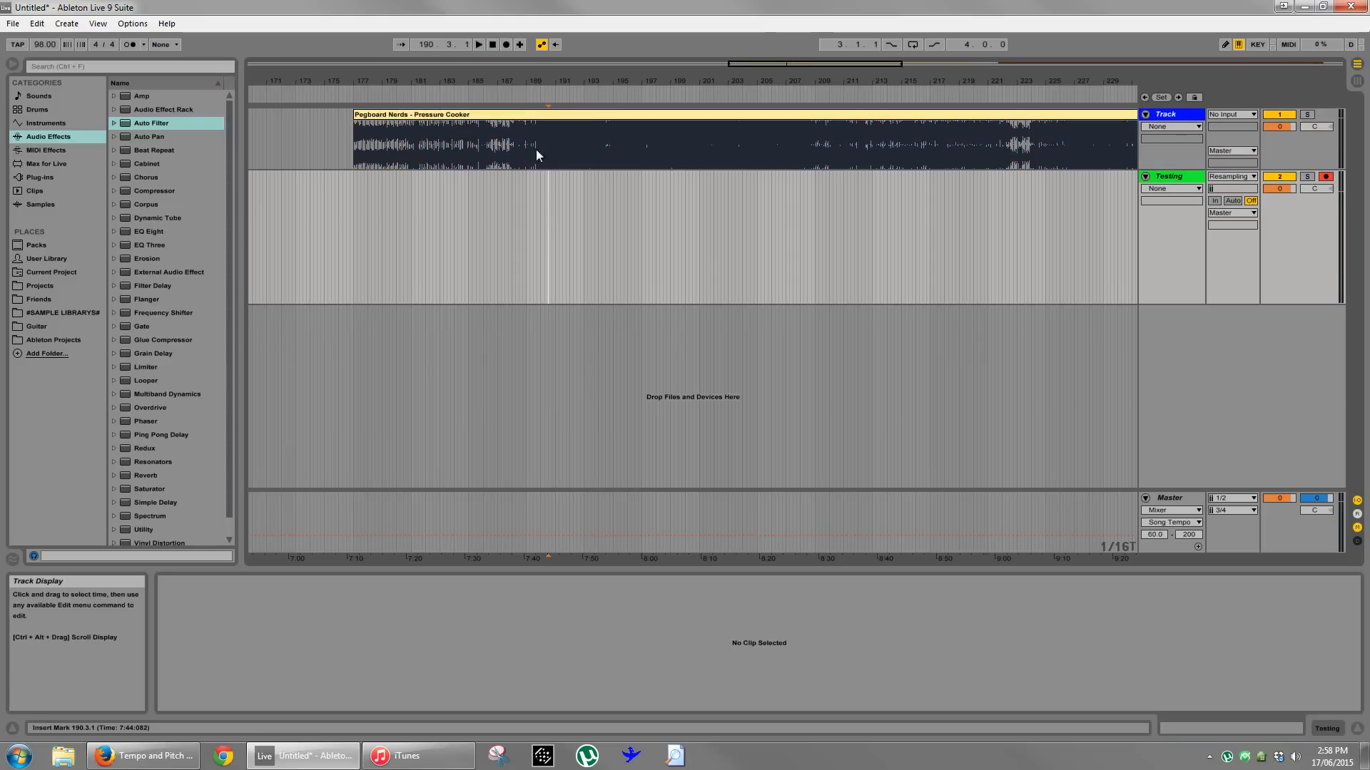
left_click_drag(534, 82, 551, 103)
right_click(458, 227)
left_click(486, 301)
left_click(521, 229)
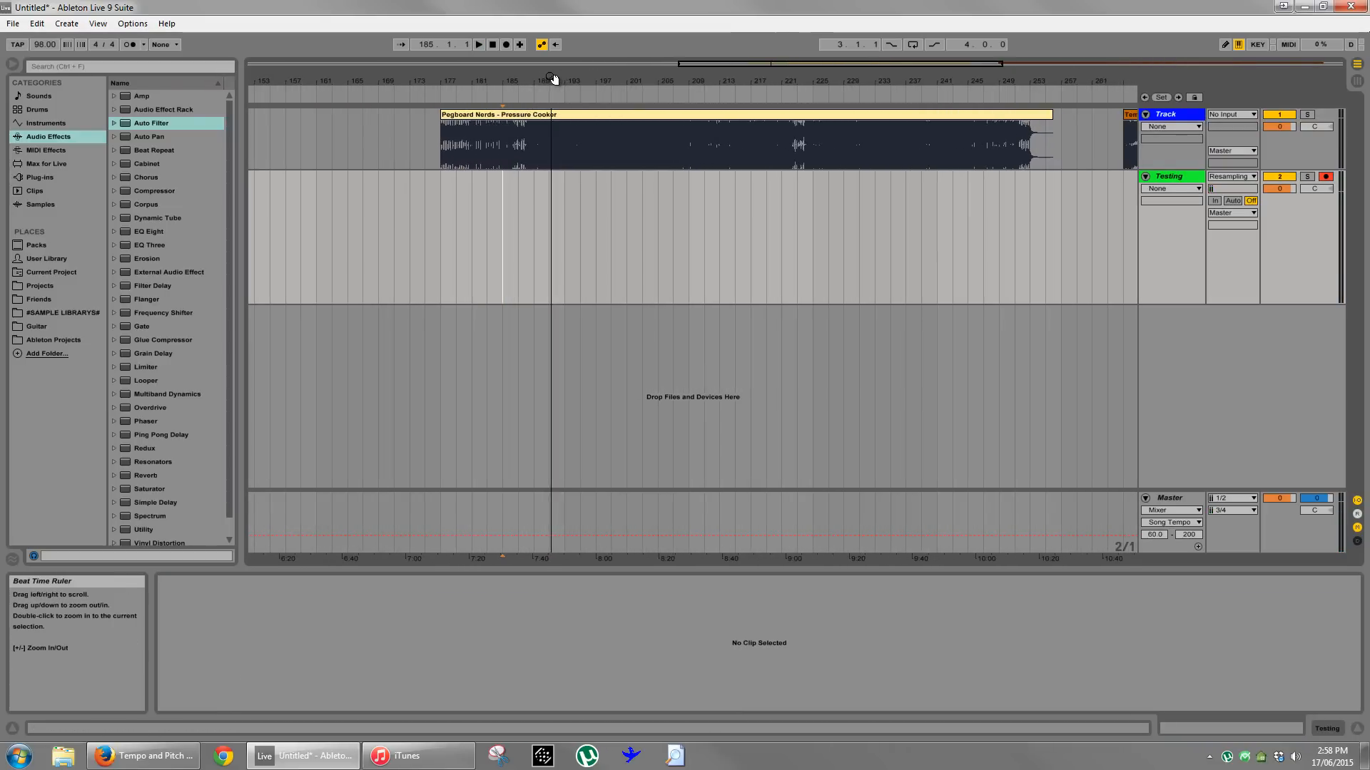
- Re-enable warping on Pressure Cooker, reverting to its previous set of warp markers
left_click(550, 115)
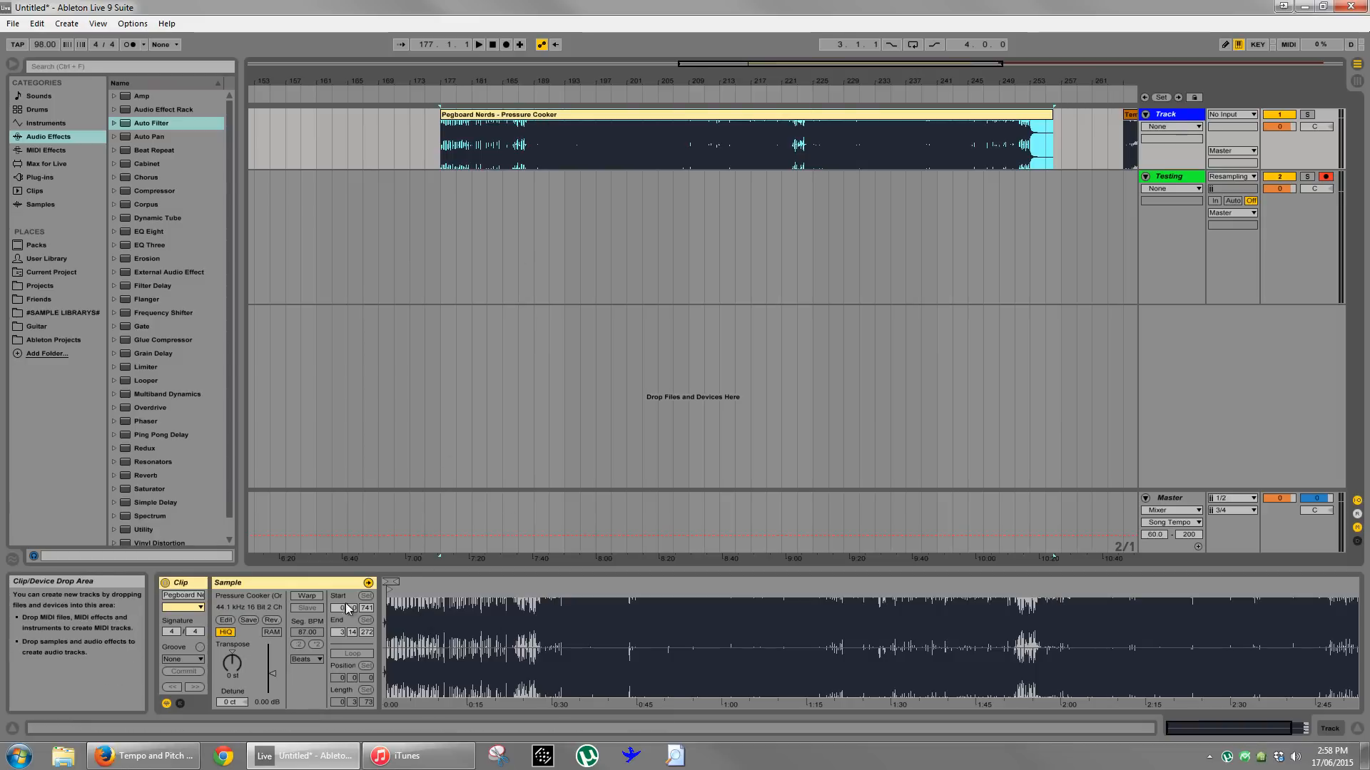
left_click(307, 596)
left_click(676, 433)
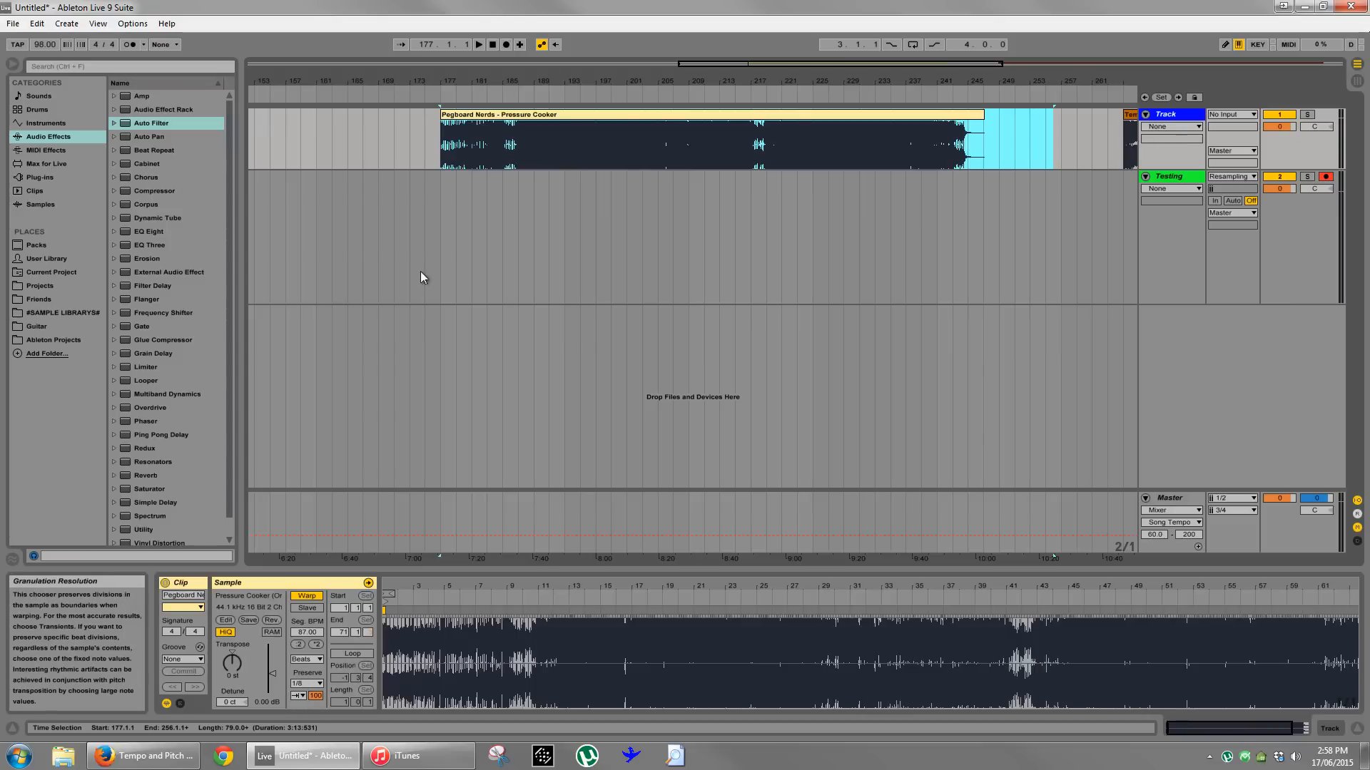
- Set the project tempo to 110 BPM
left_click(540, 114)
left_click_drag(460, 80, 431, 64)
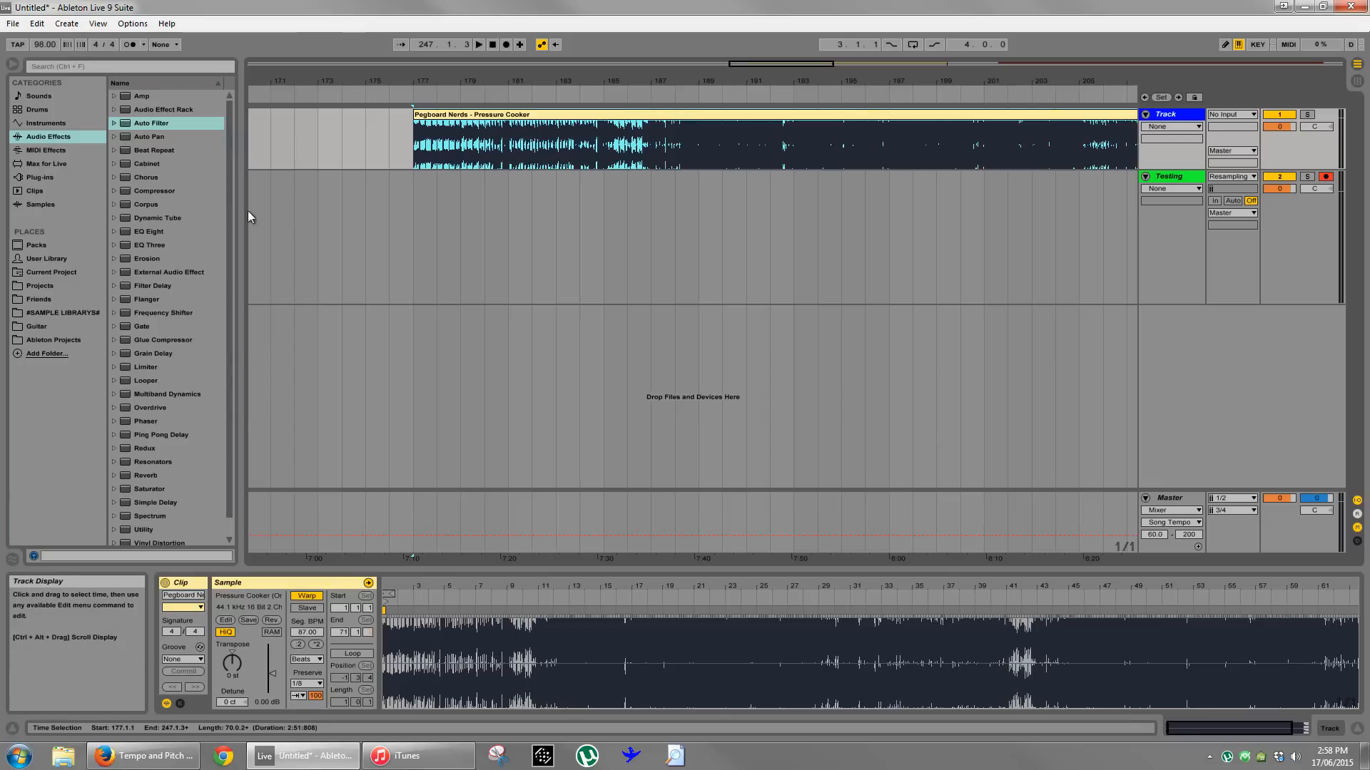
left_click_drag(45, 44, 43, 38)
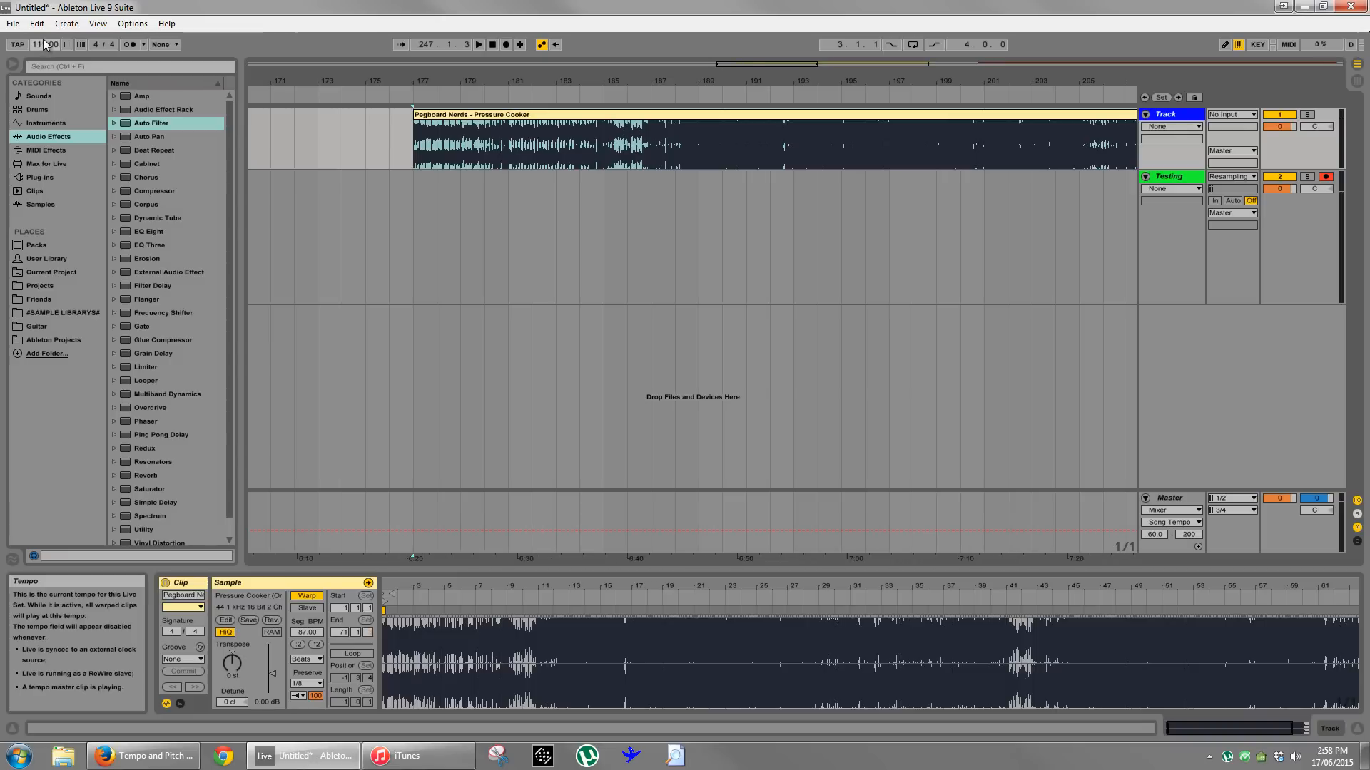
- Play the warped Pressure Cooker clip at 110 BPM from 188.3.3 and from its start at 177.1.1
left_click(409, 229)
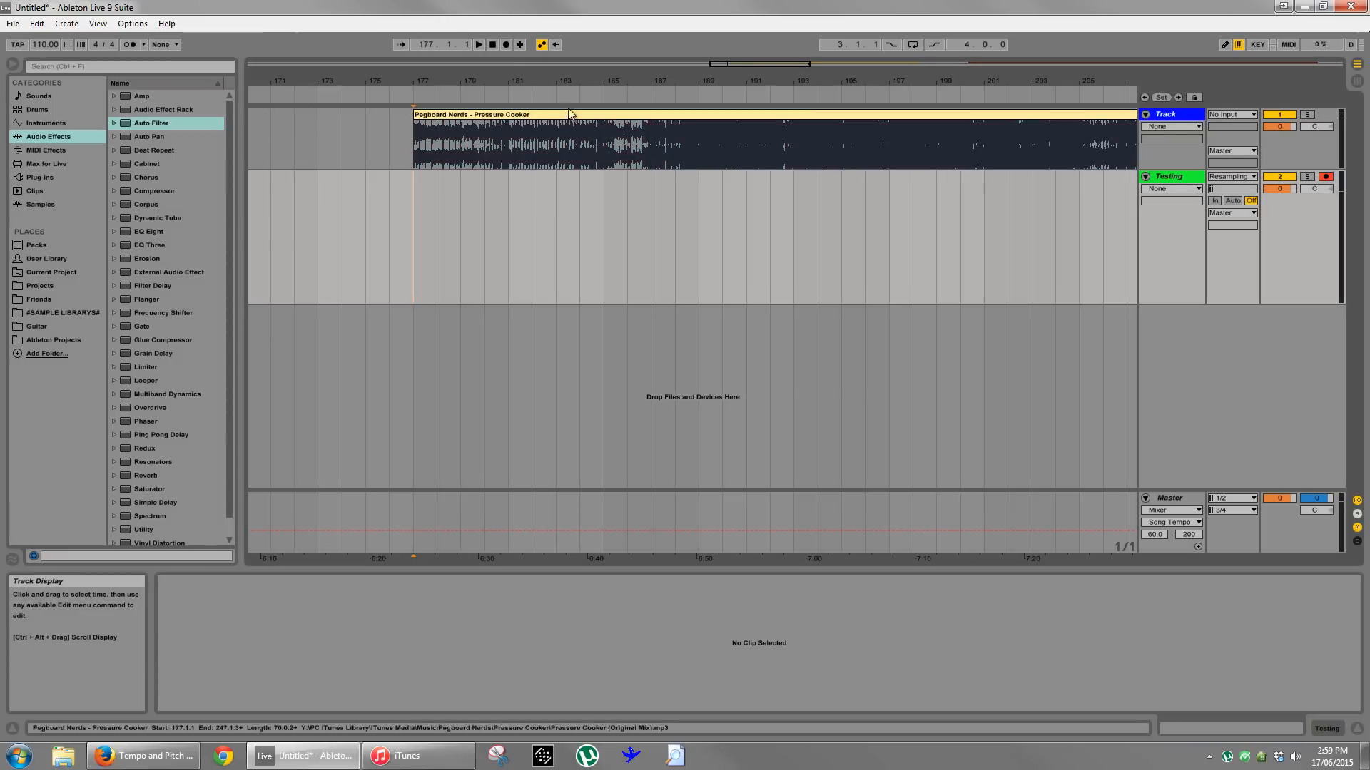
left_click_drag(563, 80, 575, 158)
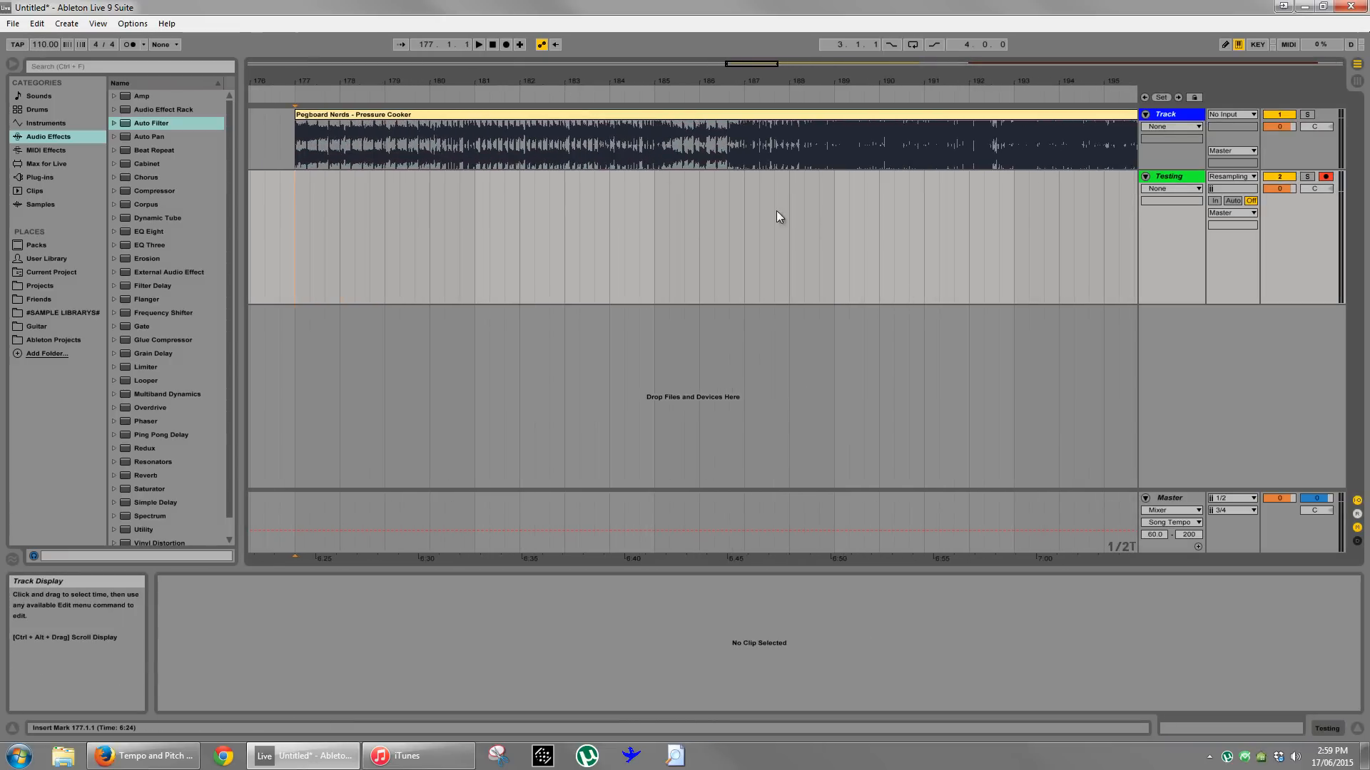
left_click(821, 227)
key("space")
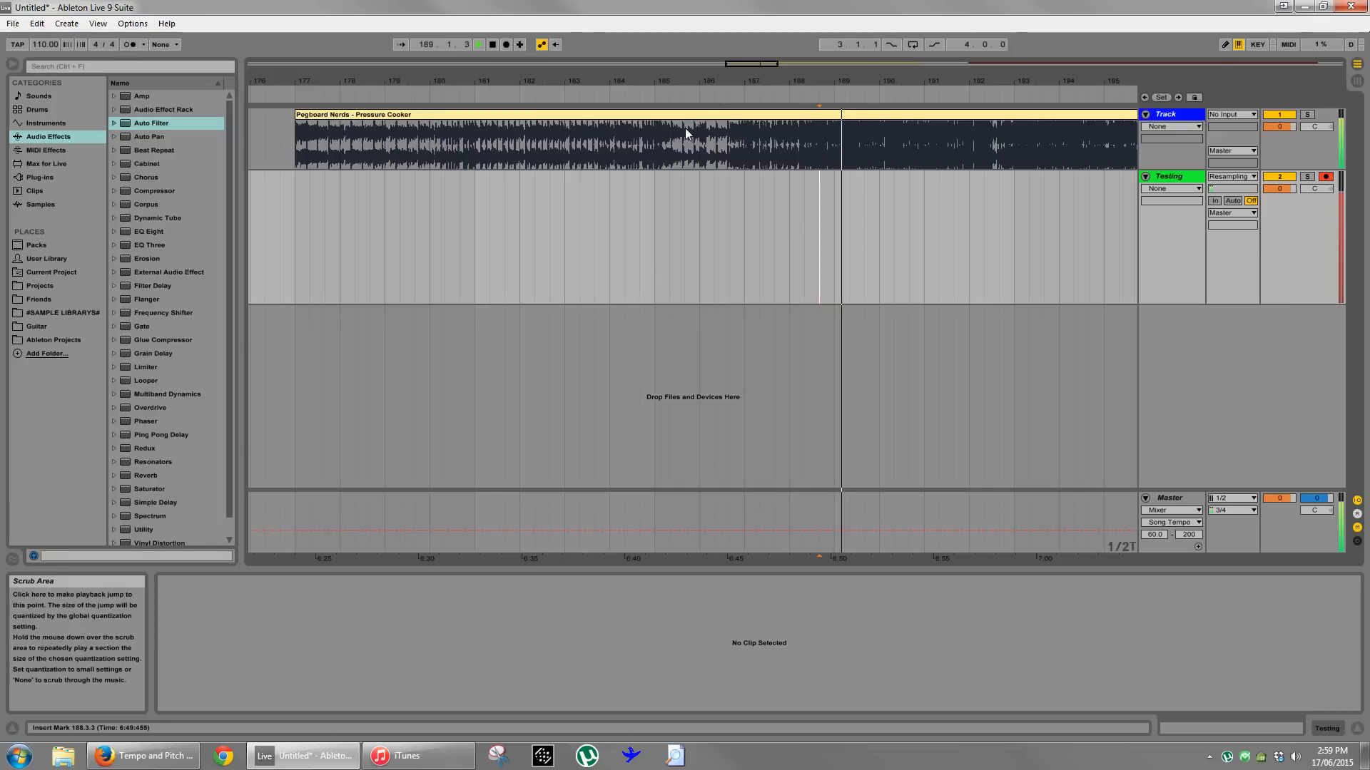
left_click(293, 231)
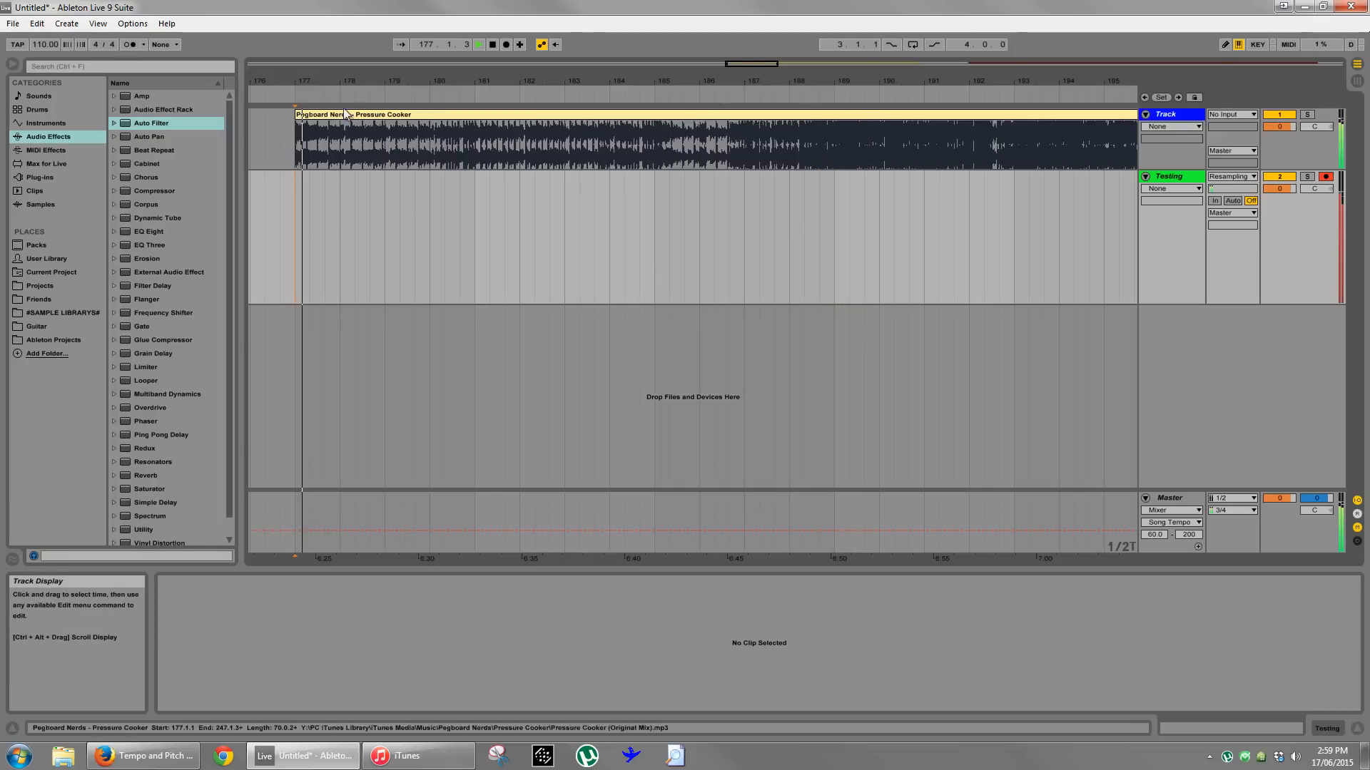
- Play Pressure Cooker's second drop from 217.3.3 and from about bar 221, and stop playback
left_click_drag(340, 84, 808, 82)
key("space")
left_click(610, 151)
key("space")
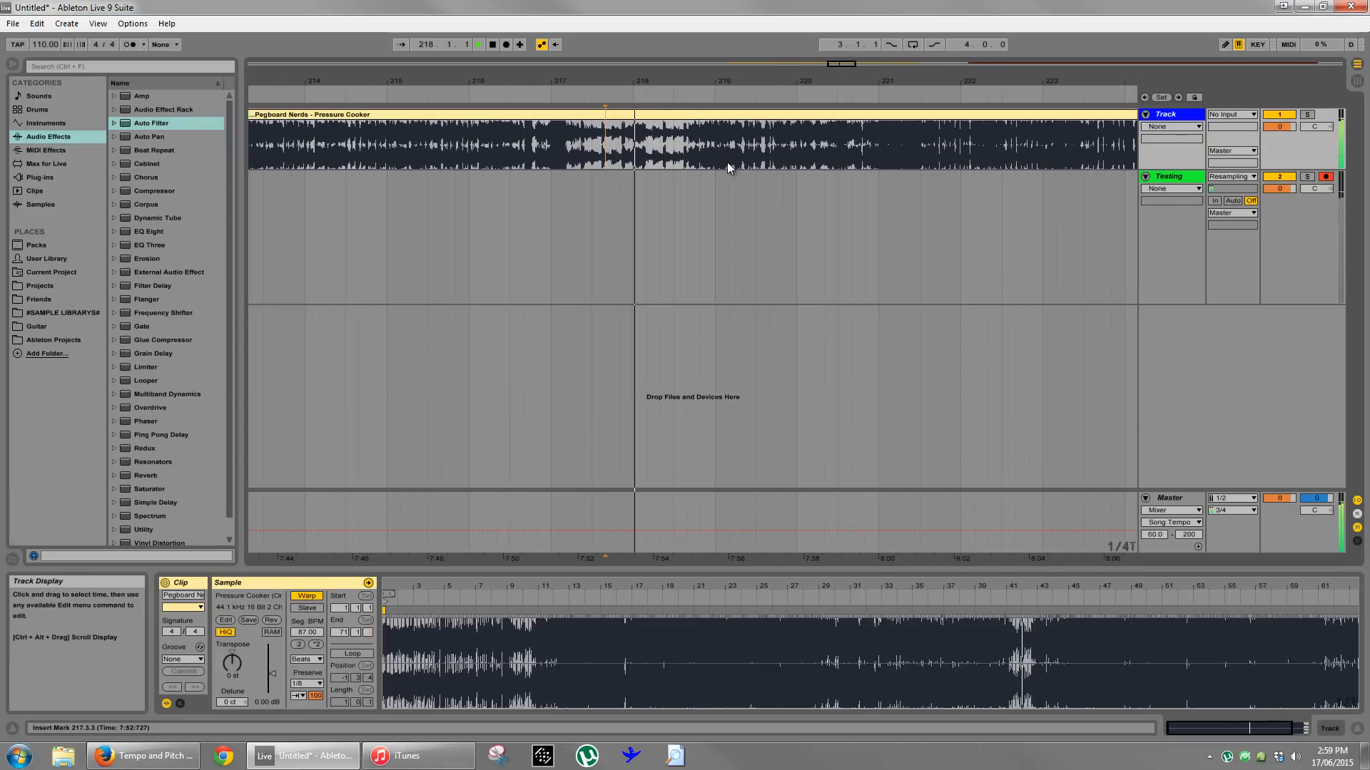
left_click(919, 158)
left_click_drag(944, 82, 941, 81)
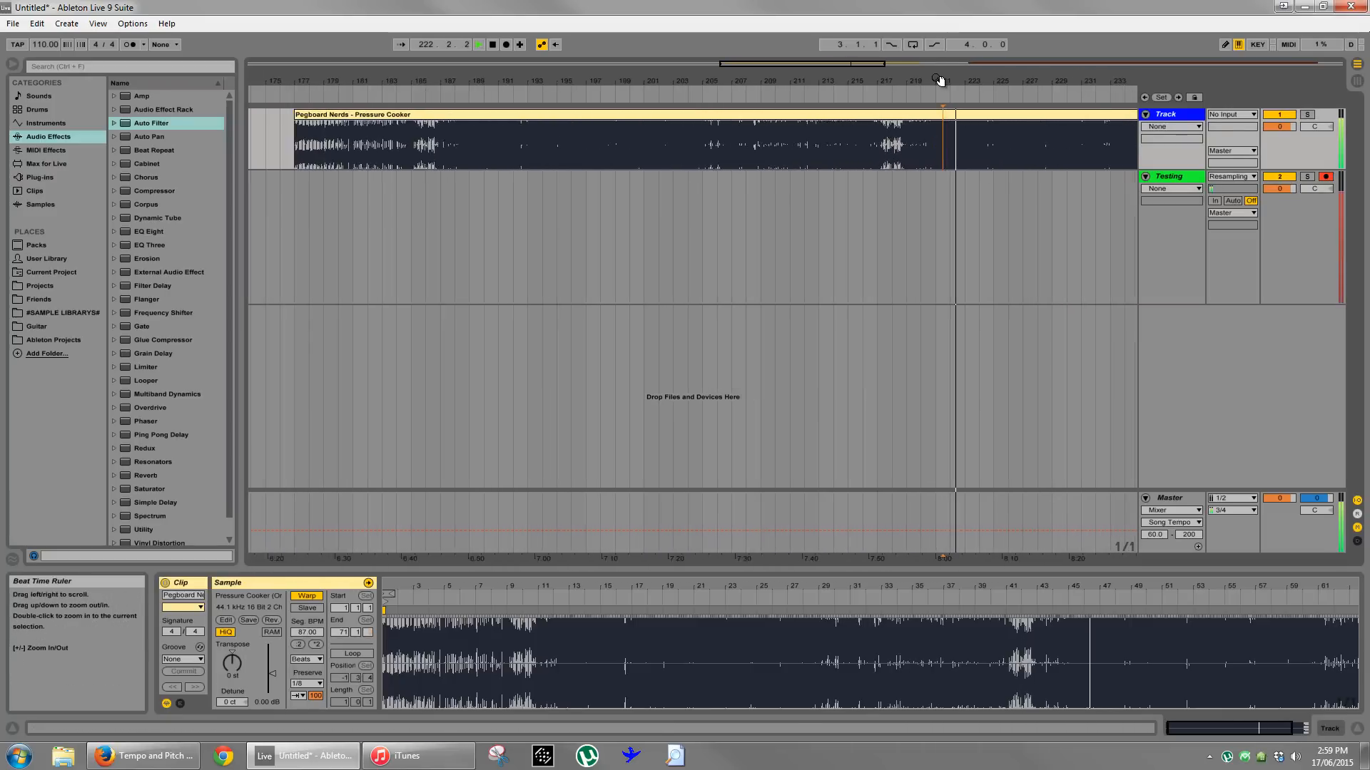
left_click(440, 252)
key("space")
- Increase the height of the first audio track and briefly play Pressure Cooker from bar 189
left_click_drag(469, 79, 476, 70)
left_click_drag(1169, 168, 1169, 230)
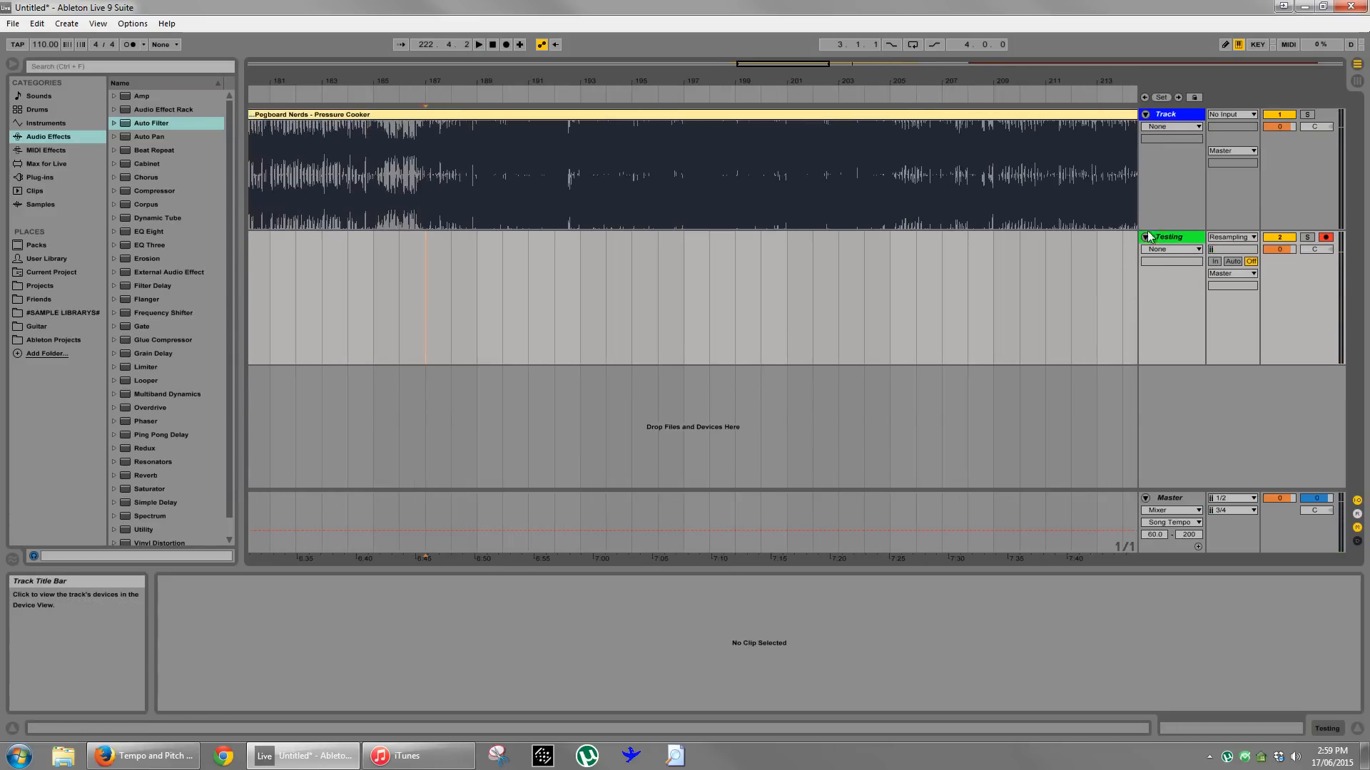
left_click(470, 303)
key("space")
key("space")
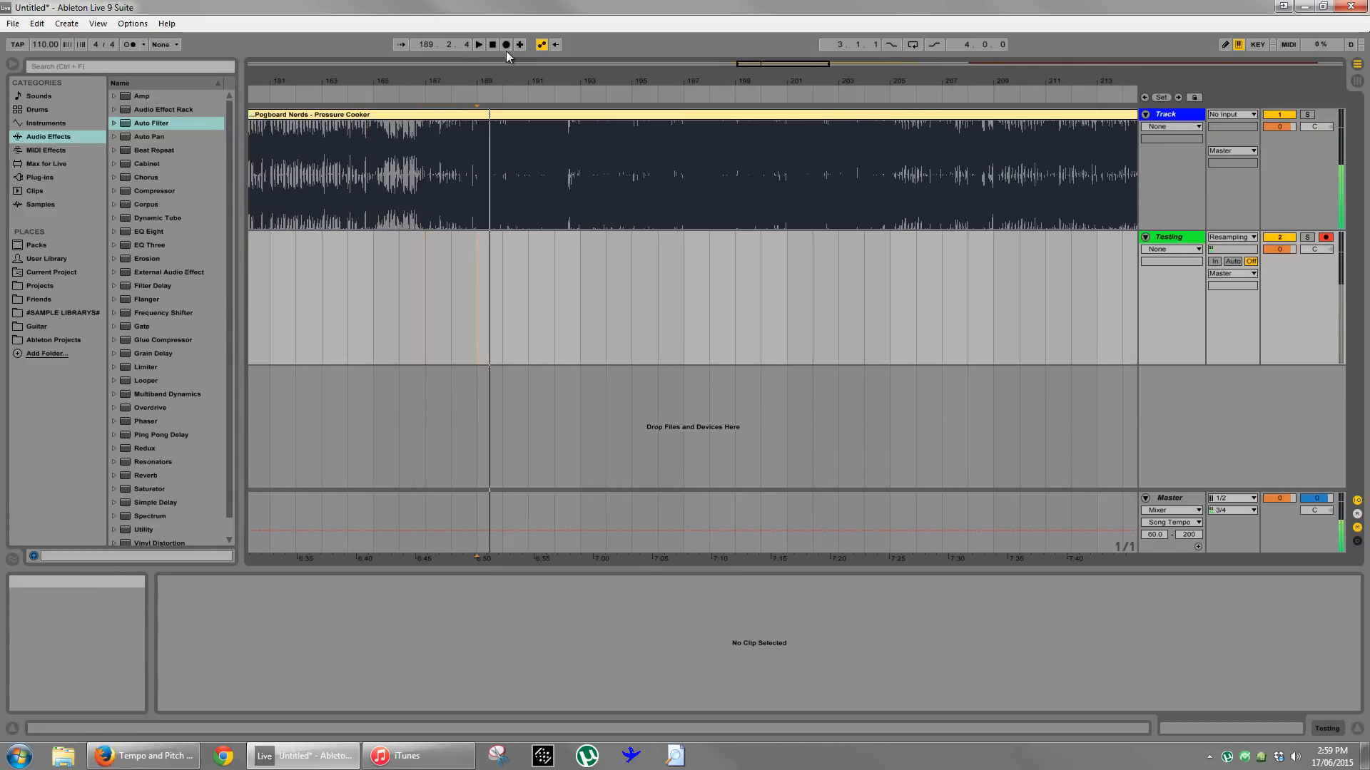
- Record Pressure Cooker at 110 BPM onto the Testing track from bar 189 and mark the waveform at 189.3.4
left_click(505, 44)
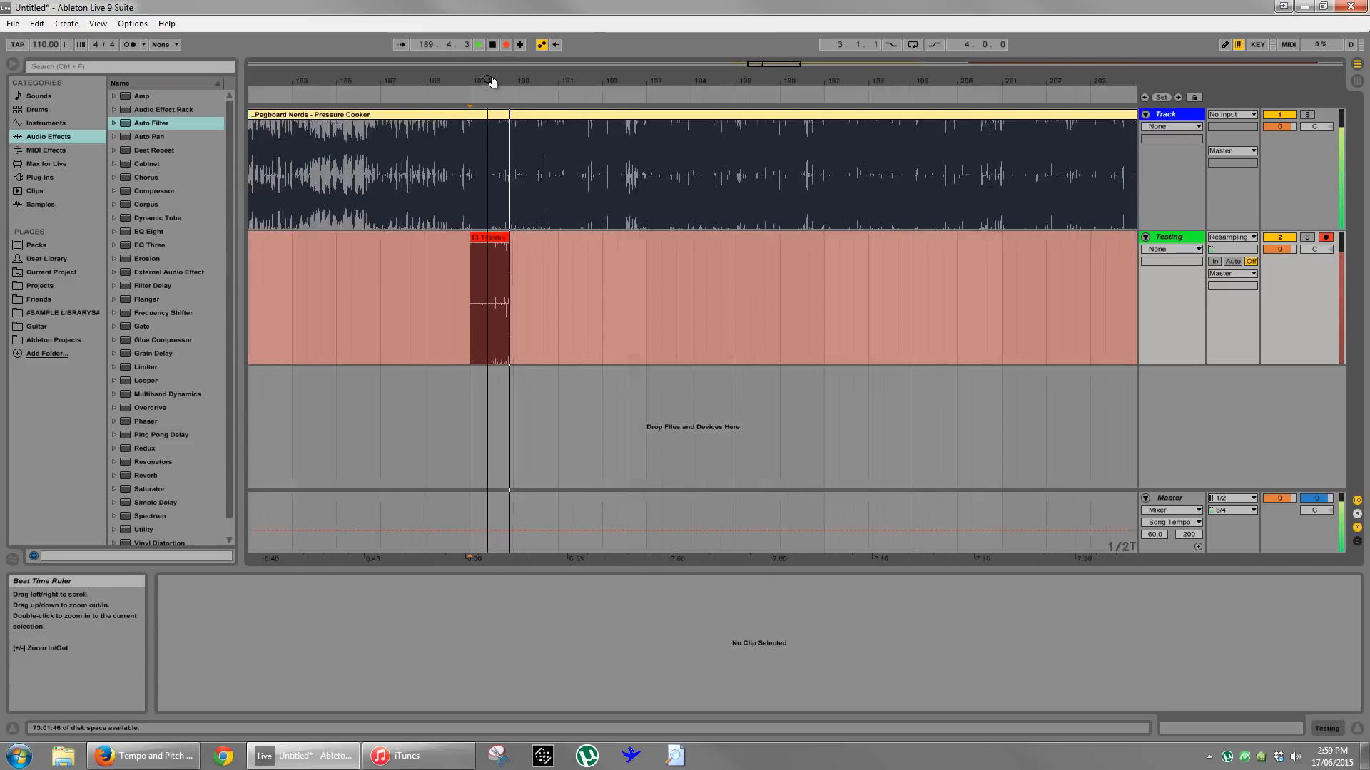
left_click_drag(491, 86, 516, 118)
key("space")
left_click(693, 310)
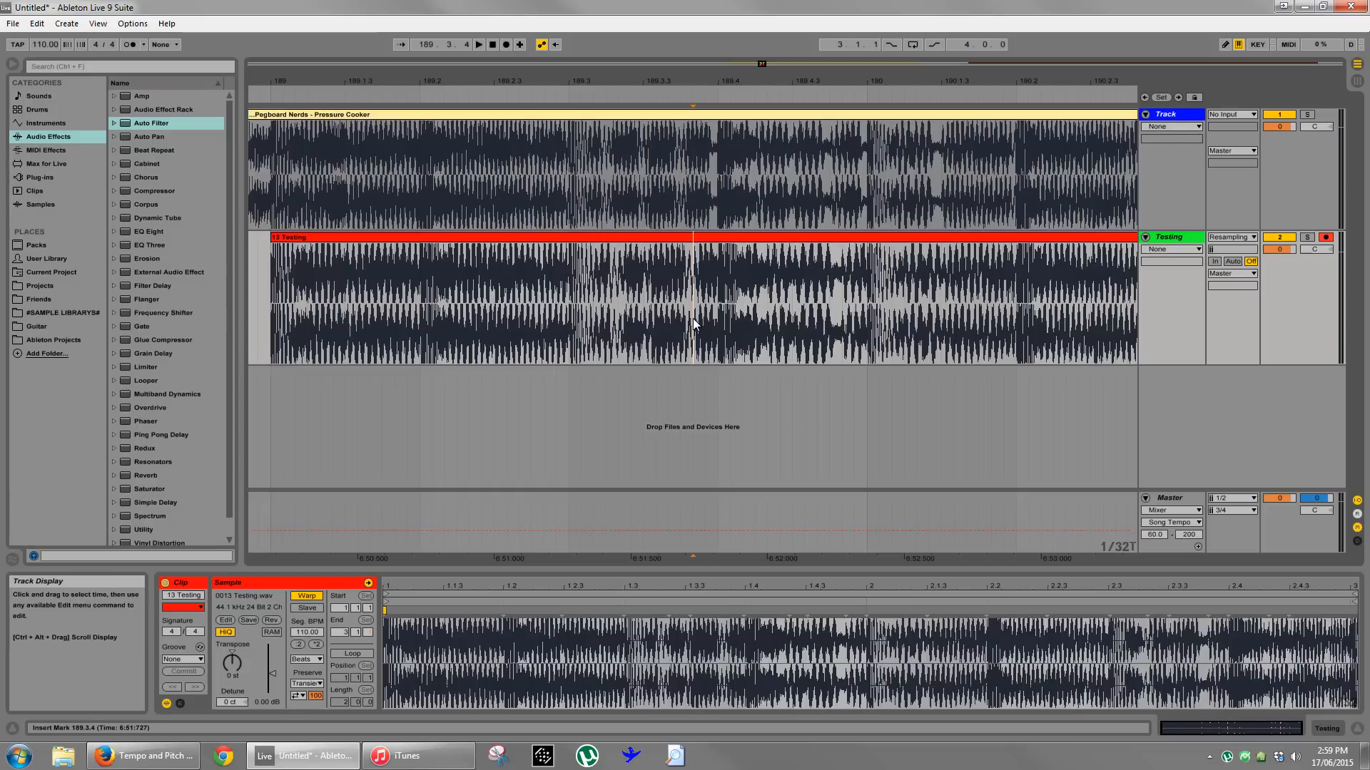
- Set a fixed 1/16 grid and select single grid segments of the Testing recording from 189.3.4 and from 189.3.3
right_click(694, 325)
left_click(788, 528)
left_click_drag(696, 327, 716, 325)
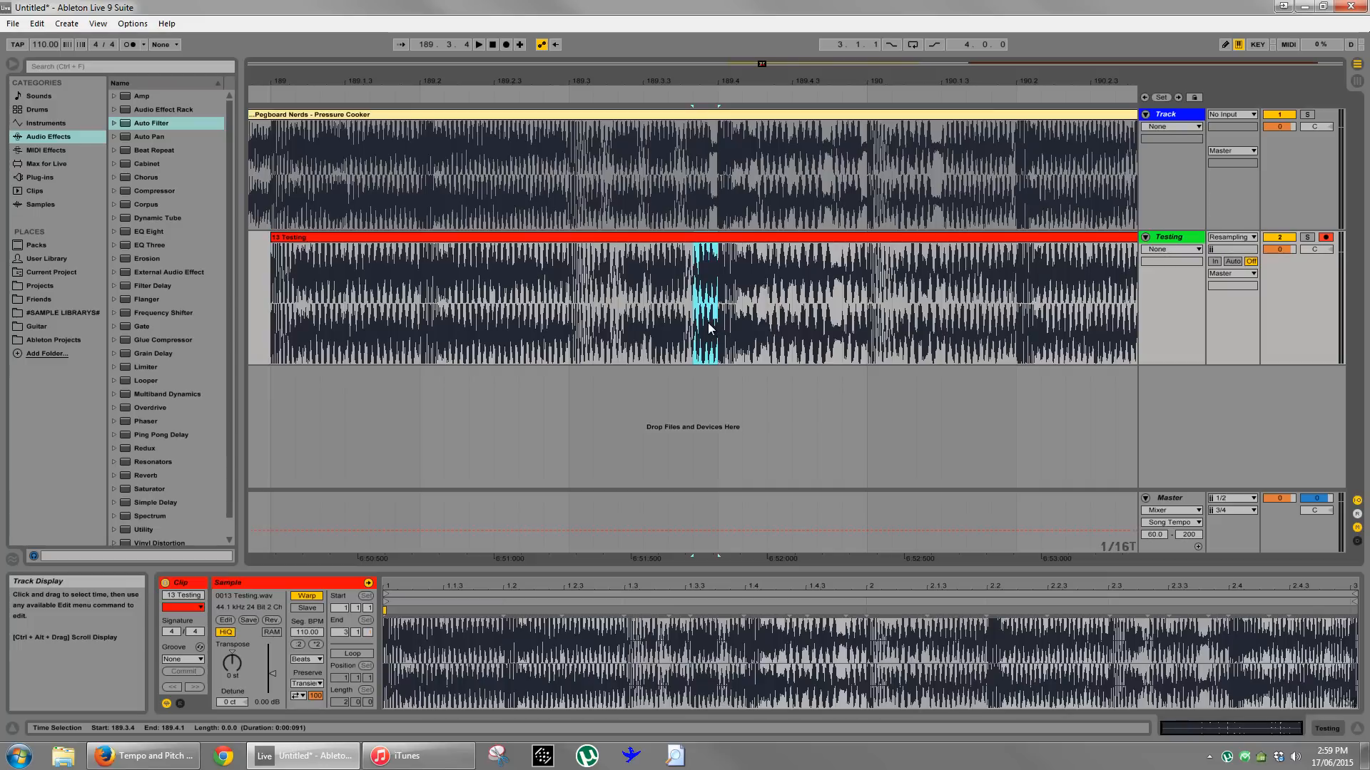
left_click_drag(695, 325, 661, 327)
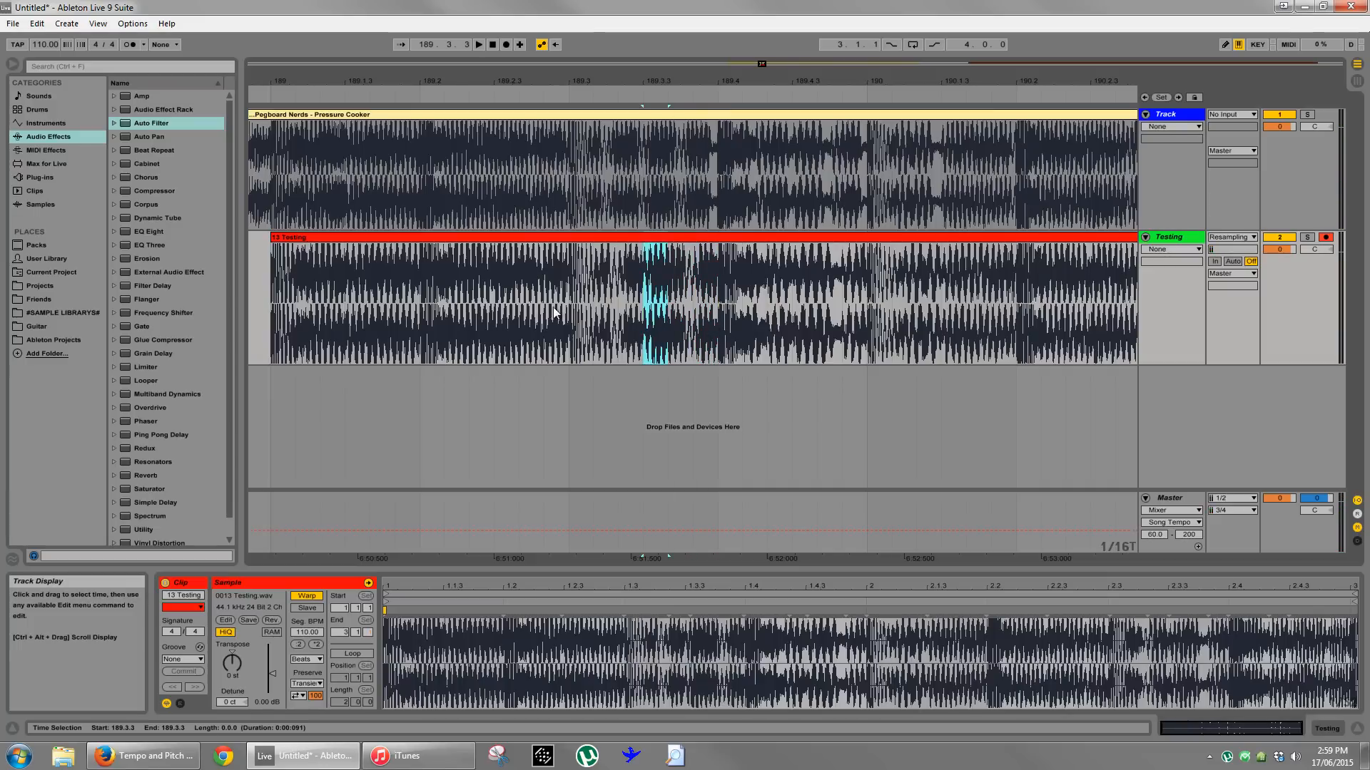
- Delete the Testing recording and play Pressure Cooker from 188.3.3 while varying the project tempo, settling on 107 BPM
left_click(486, 237)
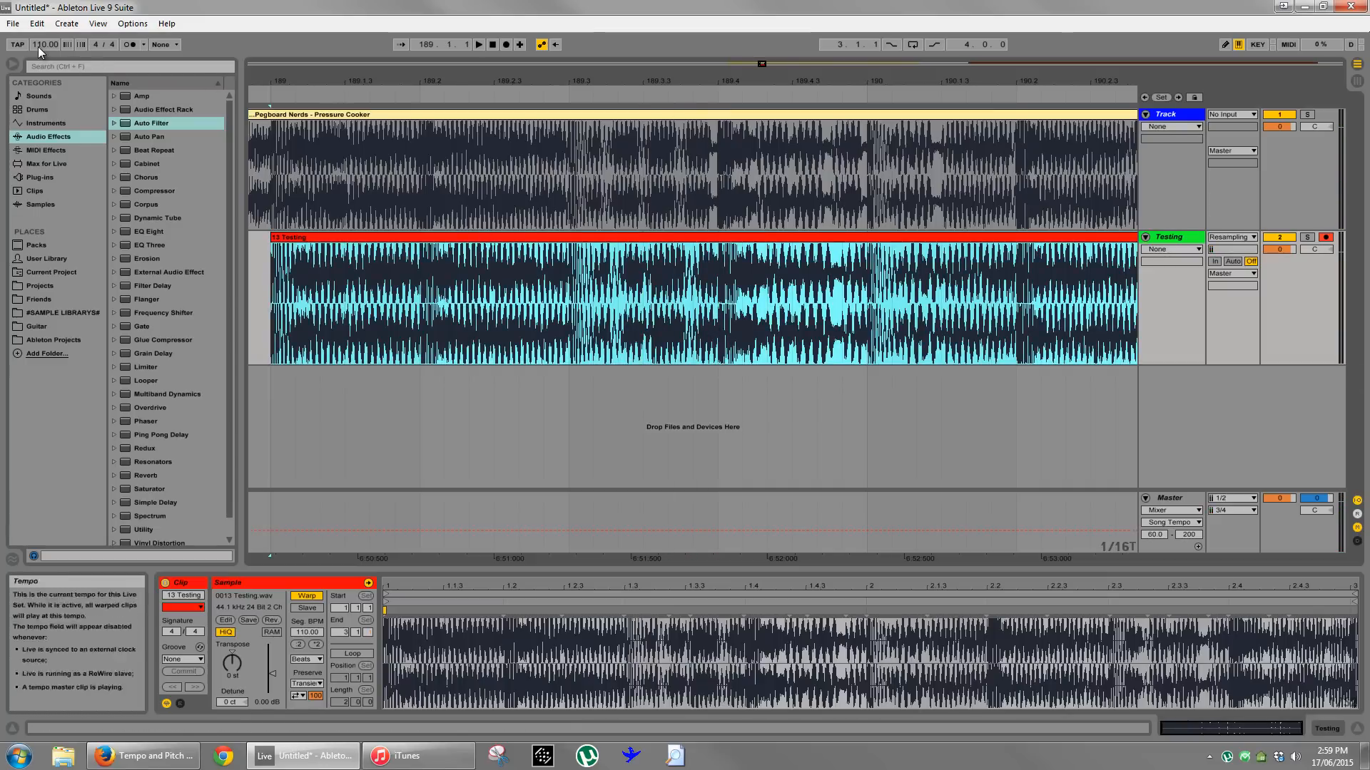
key("Delete")
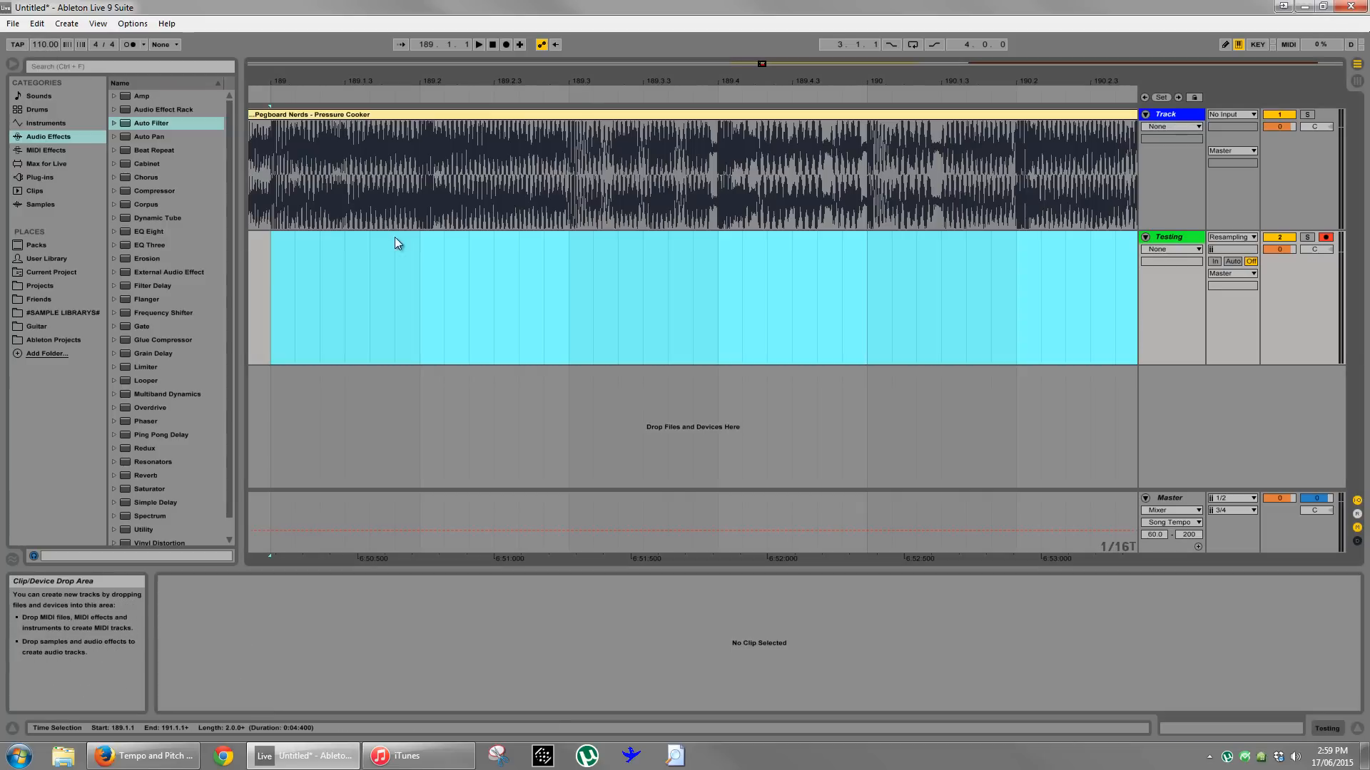
left_click_drag(307, 82, 314, 77)
left_click(326, 209)
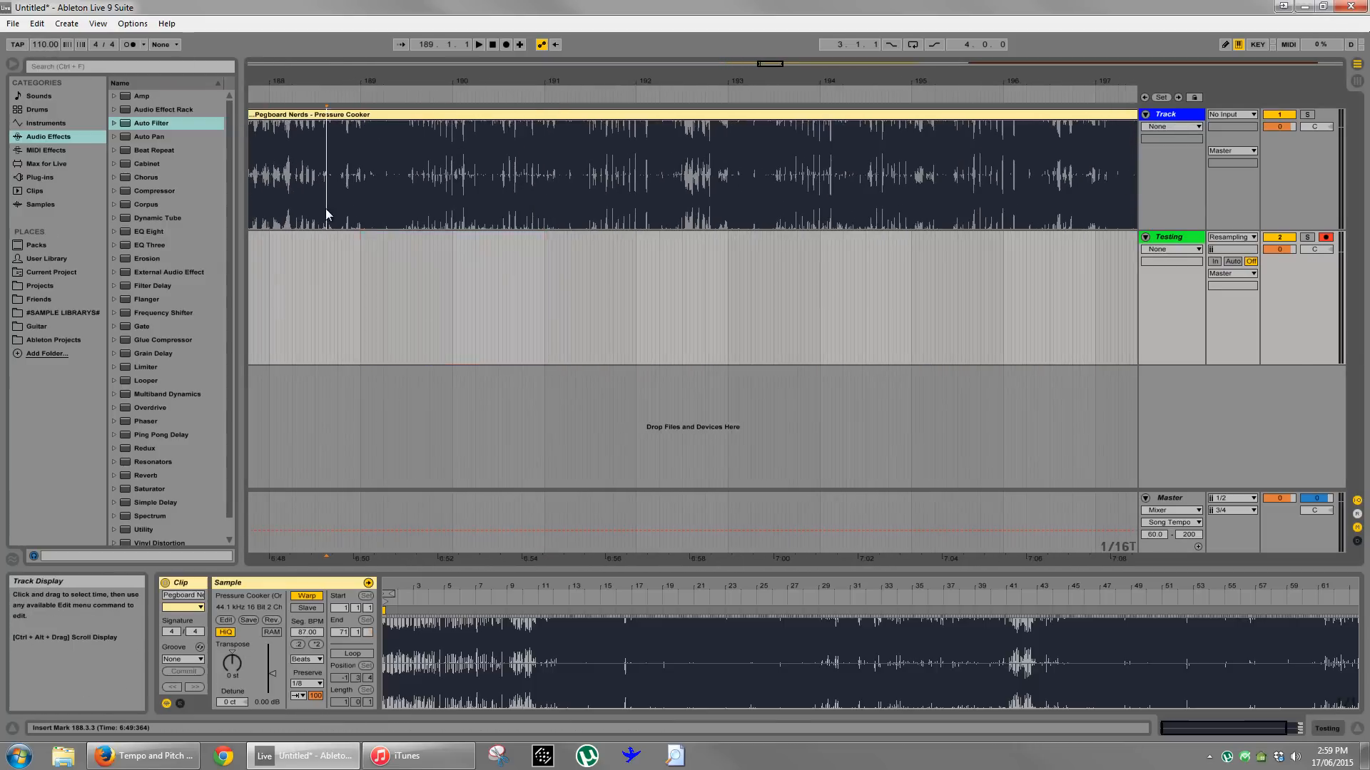
key("space")
left_click_drag(43, 46, 43, 53)
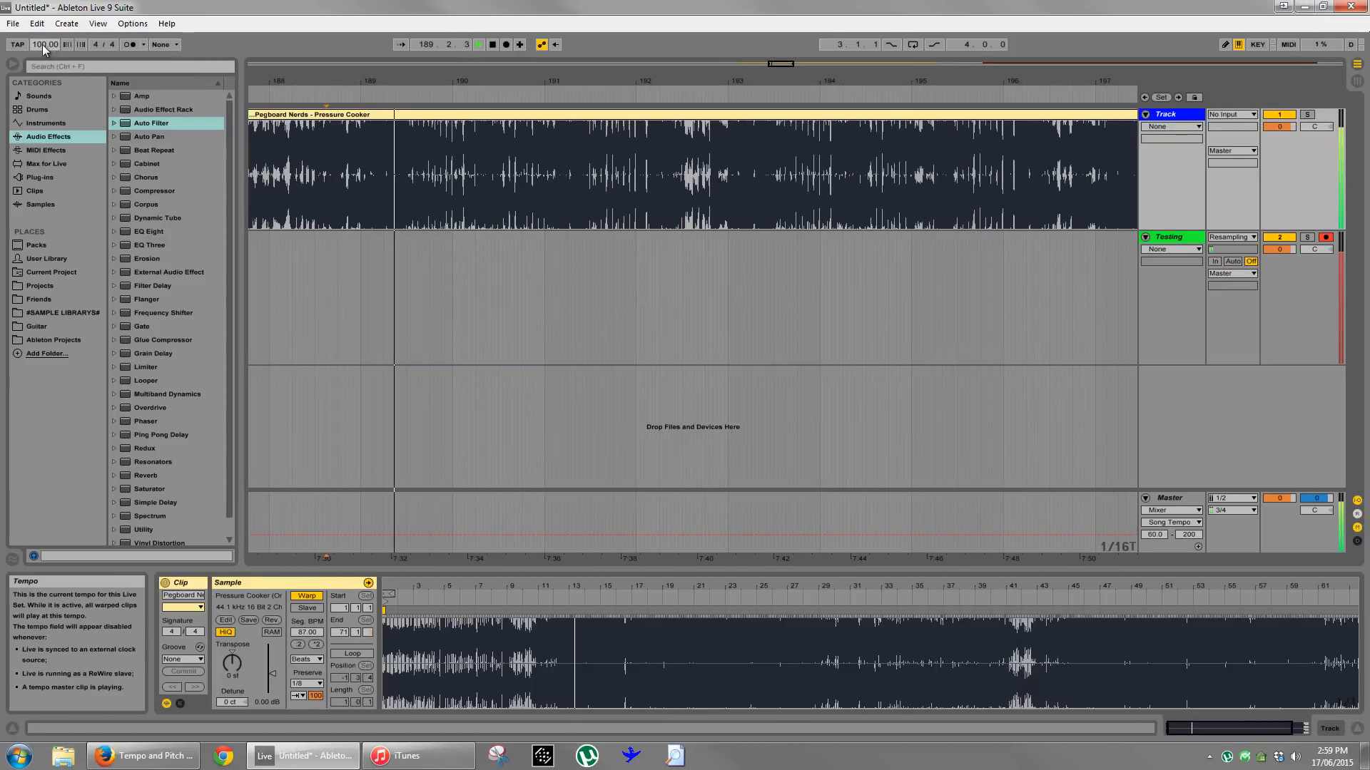
scroll(41, 44, "down", 2)
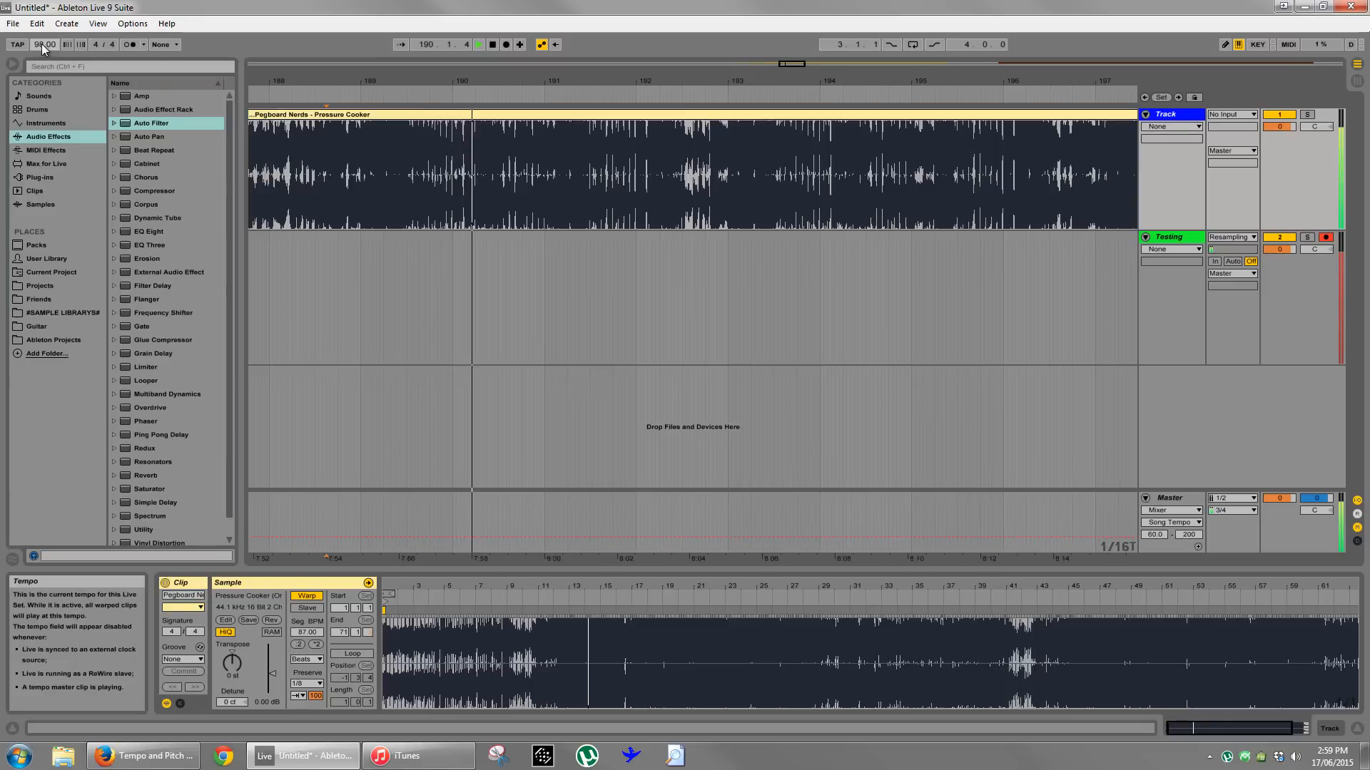
scroll(41, 44, "up", 13)
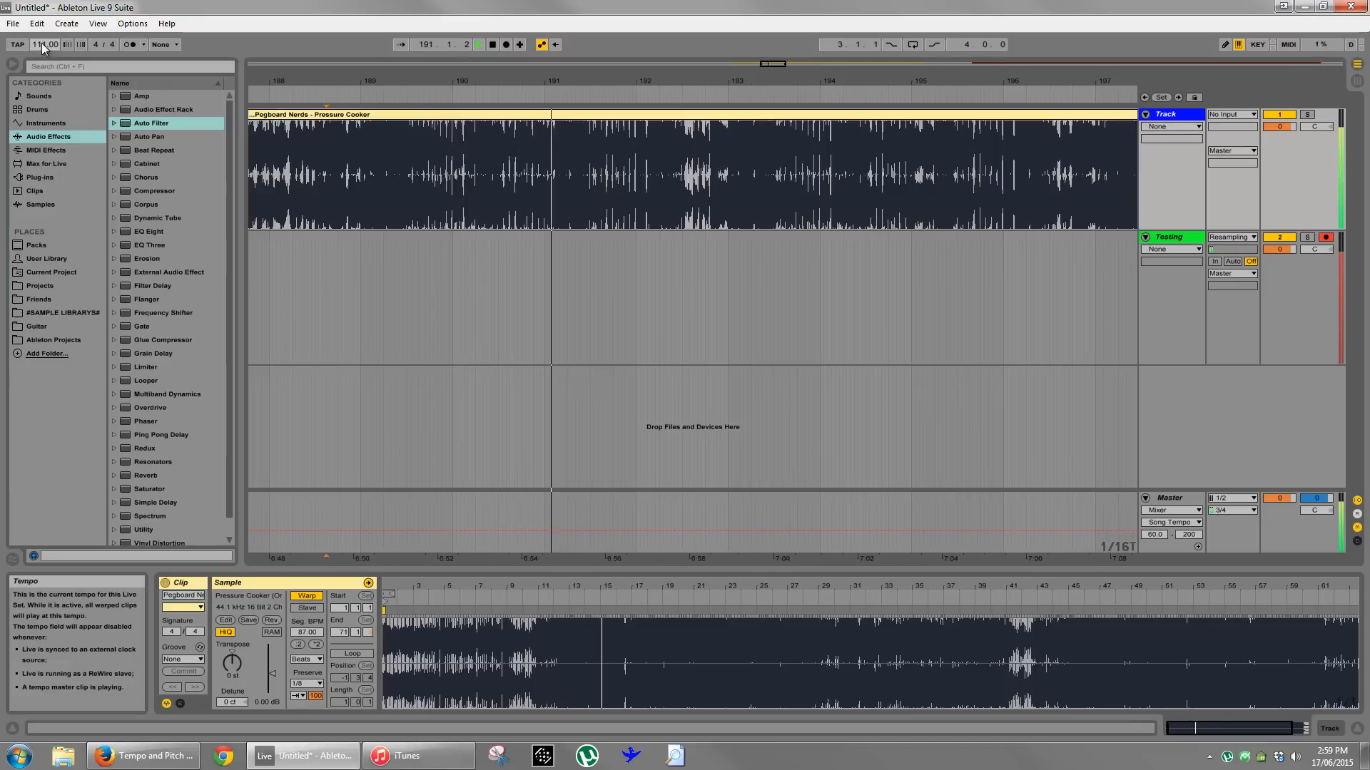
scroll(41, 44, "down", 2)
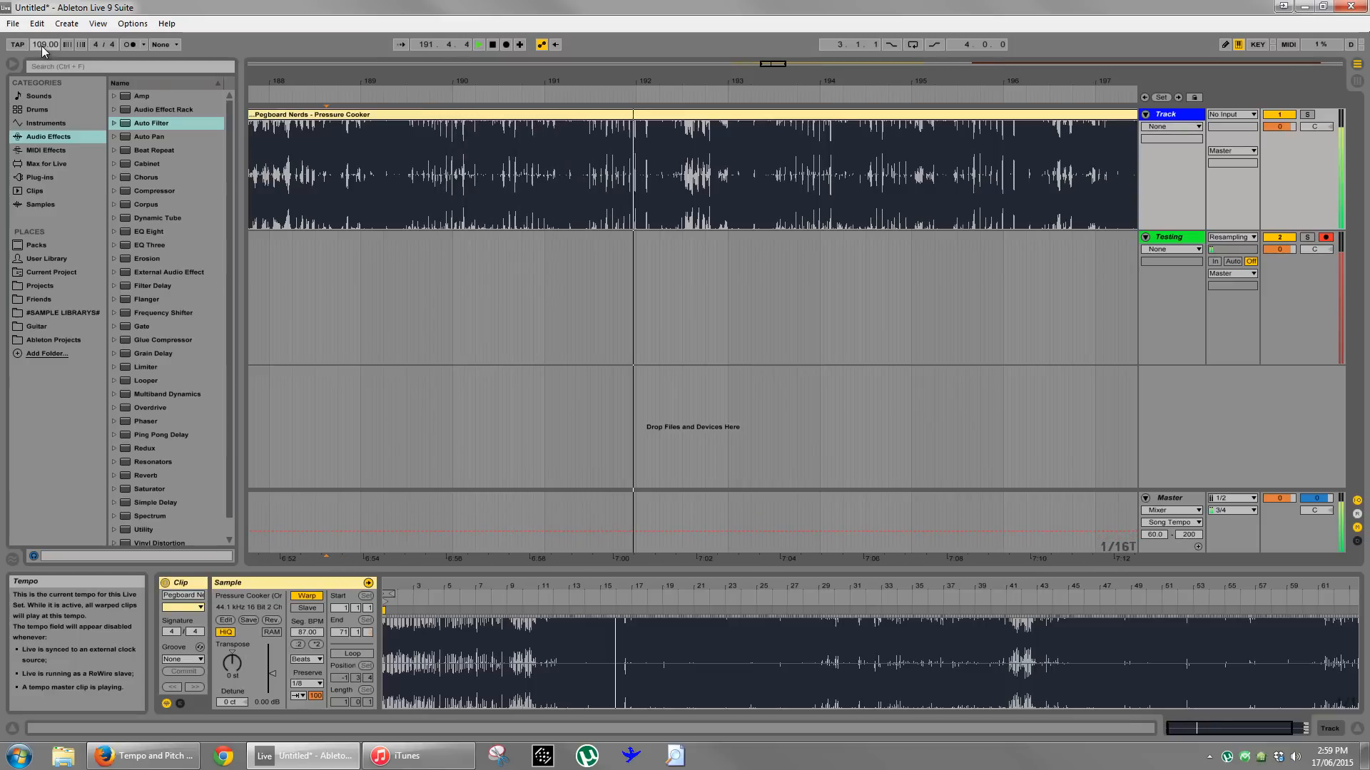
scroll(42, 45, "down", 2)
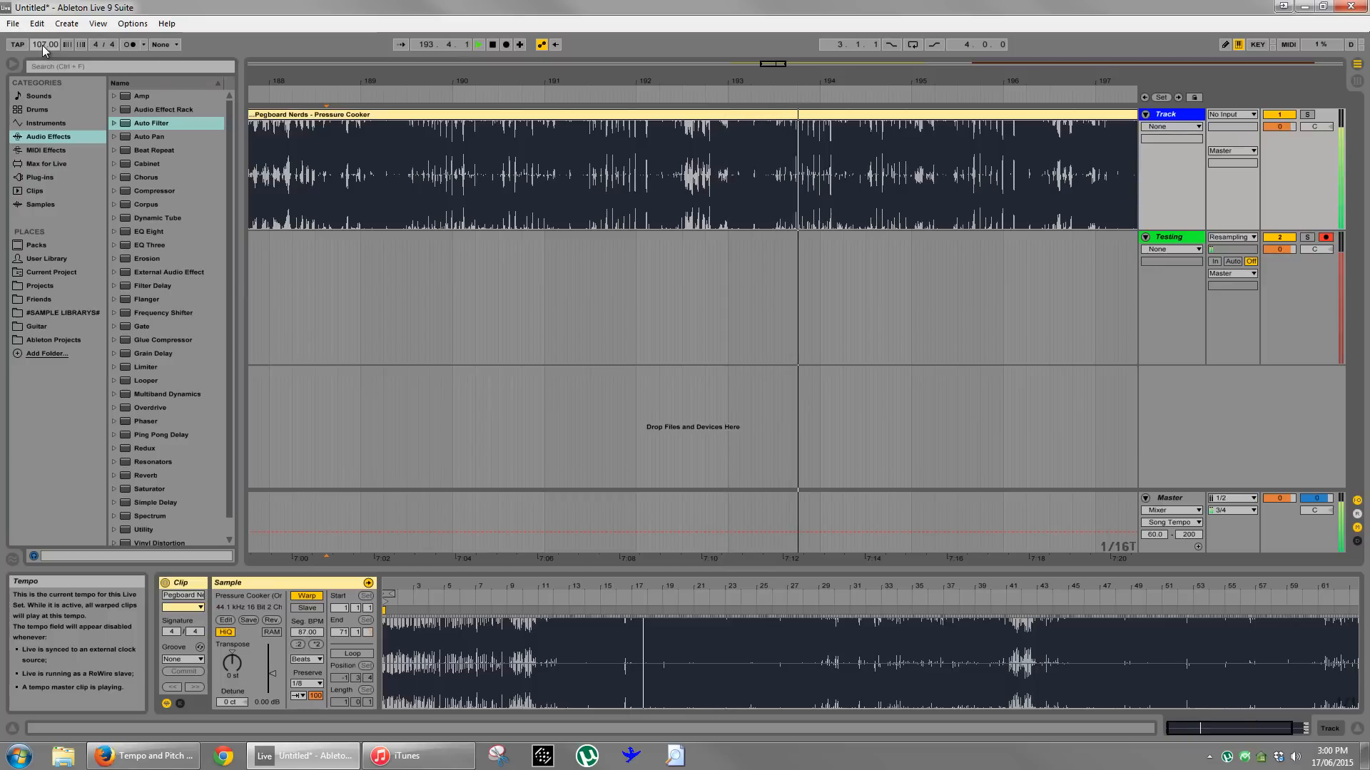
- Play Pressure Cooker at 107 BPM from about bar 205 and briefly from 207.1.3
left_click_drag(606, 83, 605, 82)
left_click(689, 94)
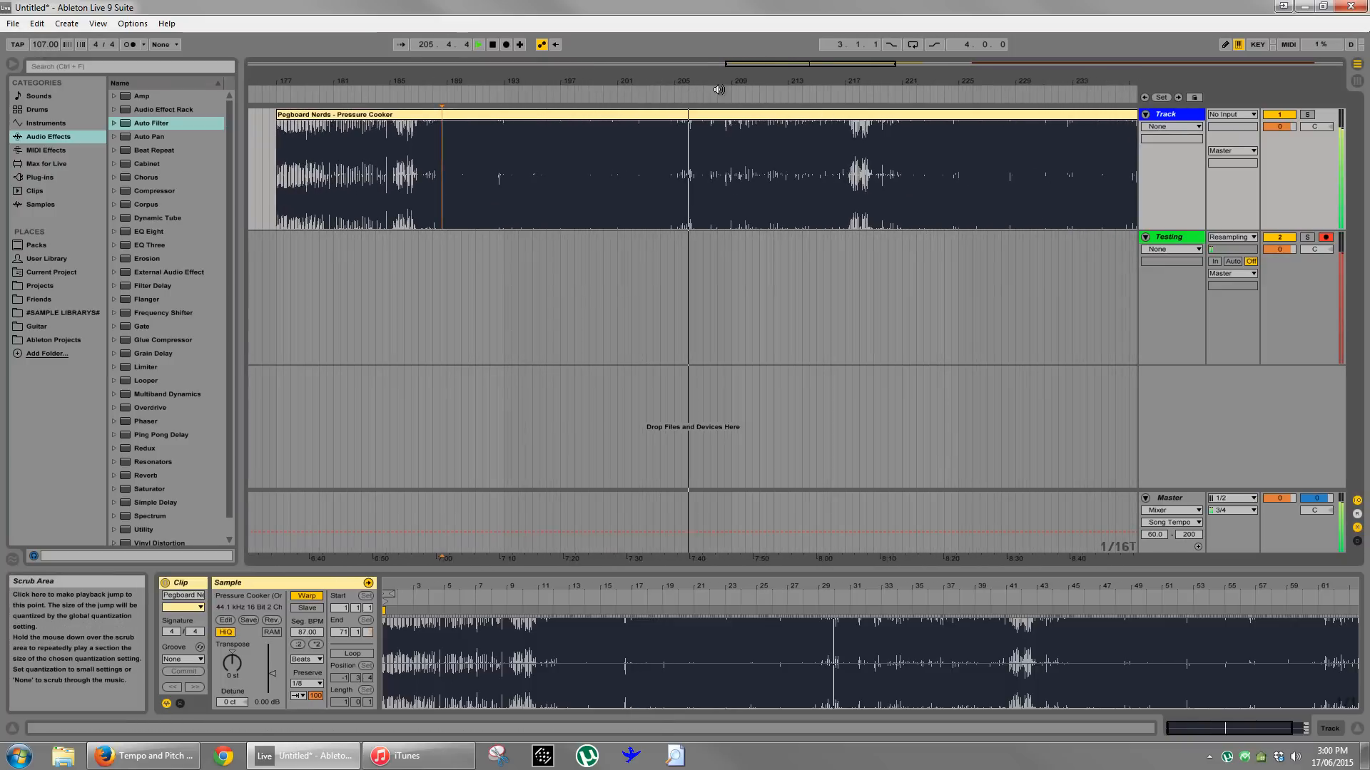
left_click_drag(697, 79, 698, 81)
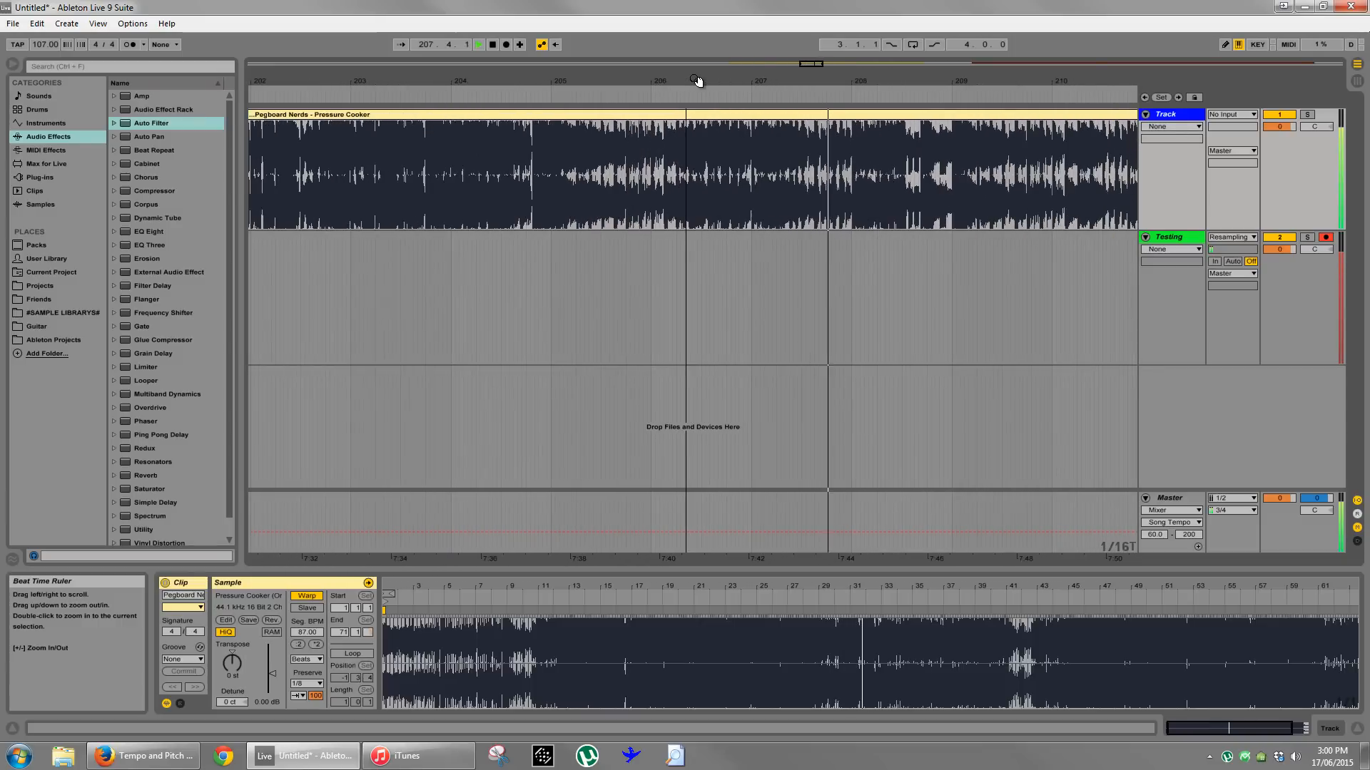
key("space")
left_click(764, 284)
left_click_drag(817, 82, 813, 87)
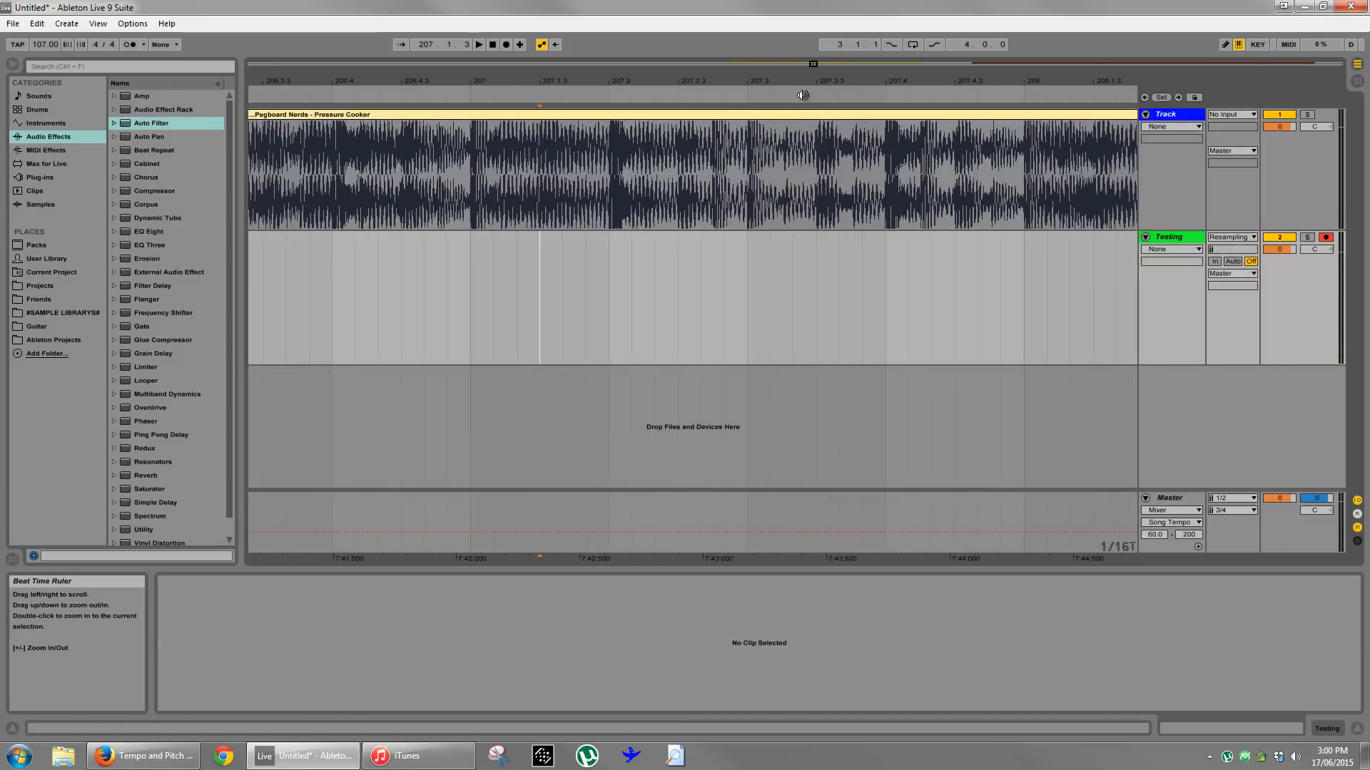
key("space")
key("space")
- Record Pressure Cooker at 107 BPM onto the Testing track from 207.2.1 and select the segment from 207.2.4 to 207.3.1
left_click(609, 289)
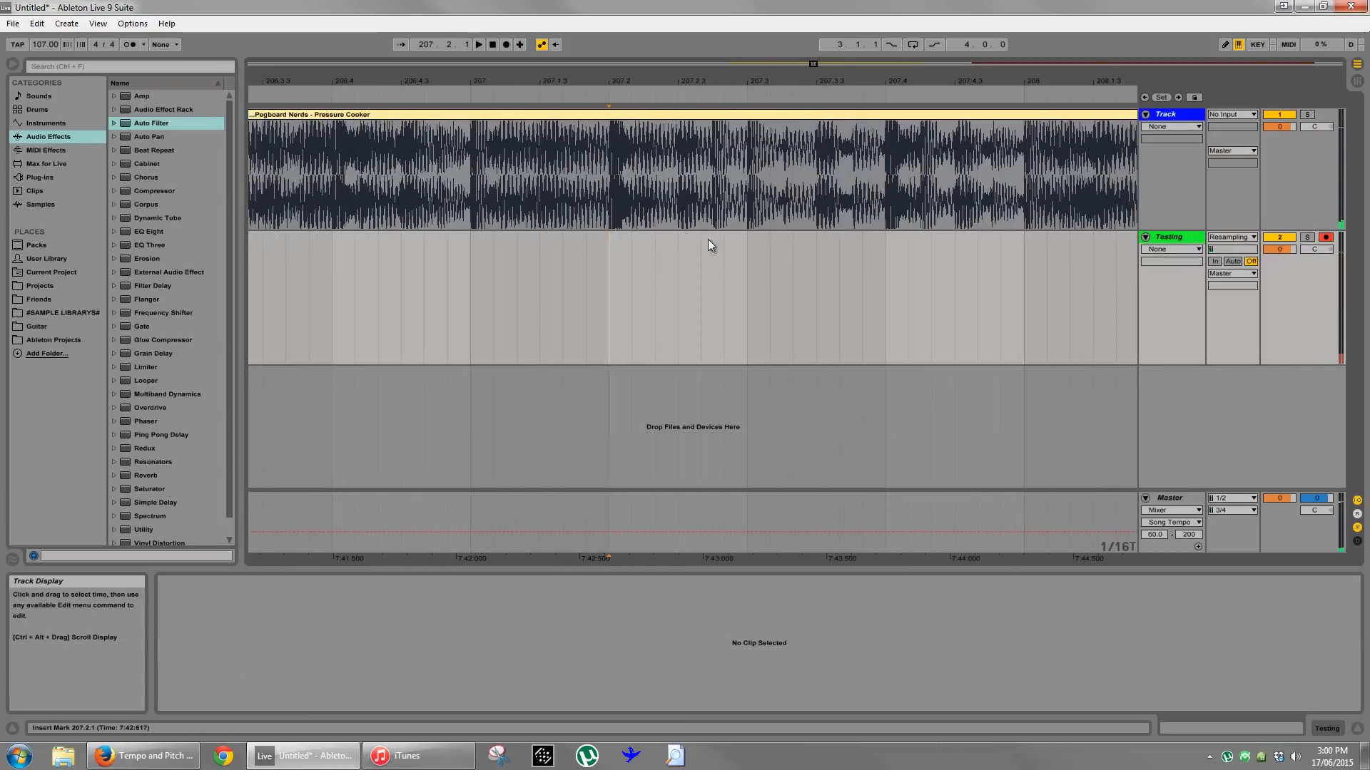
left_click(508, 44)
key("space")
left_click(823, 297)
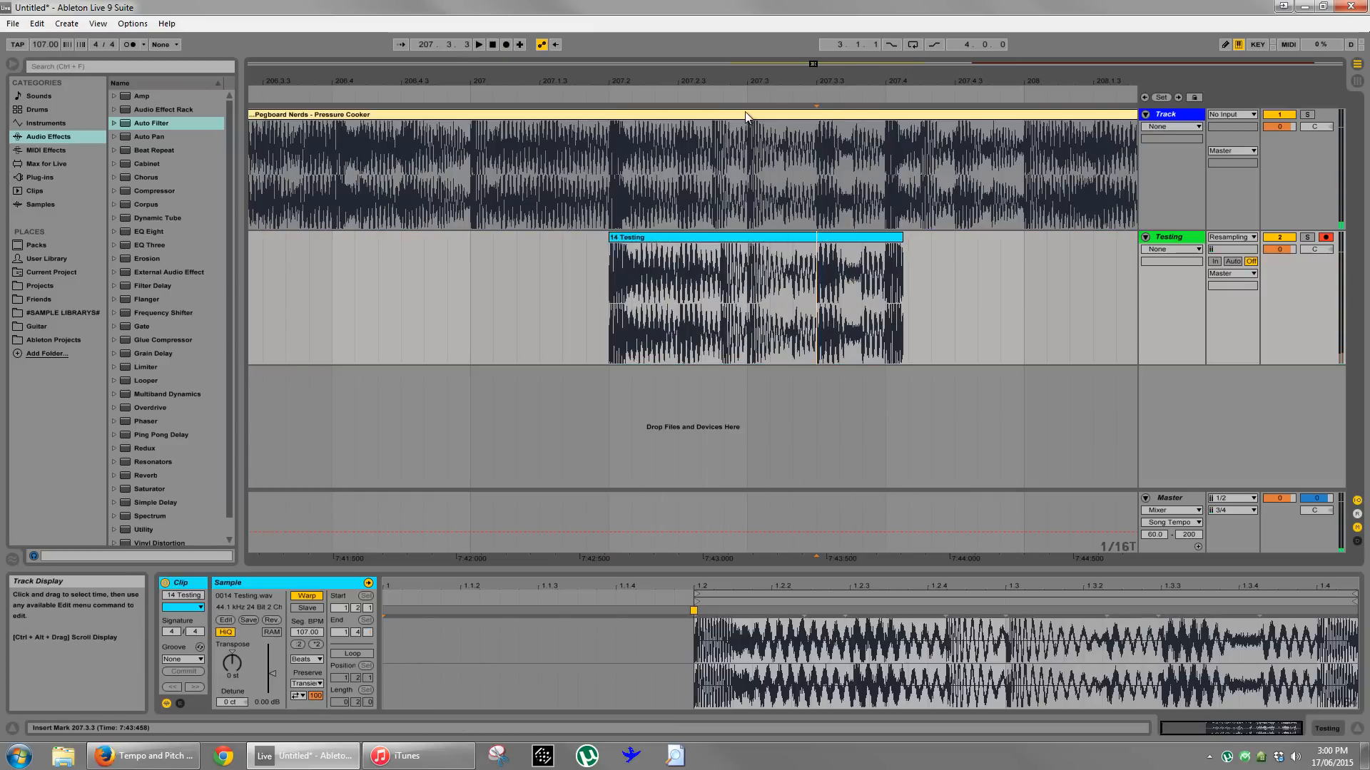
scroll(746, 116, "up", 3)
left_click_drag(717, 328, 759, 333)
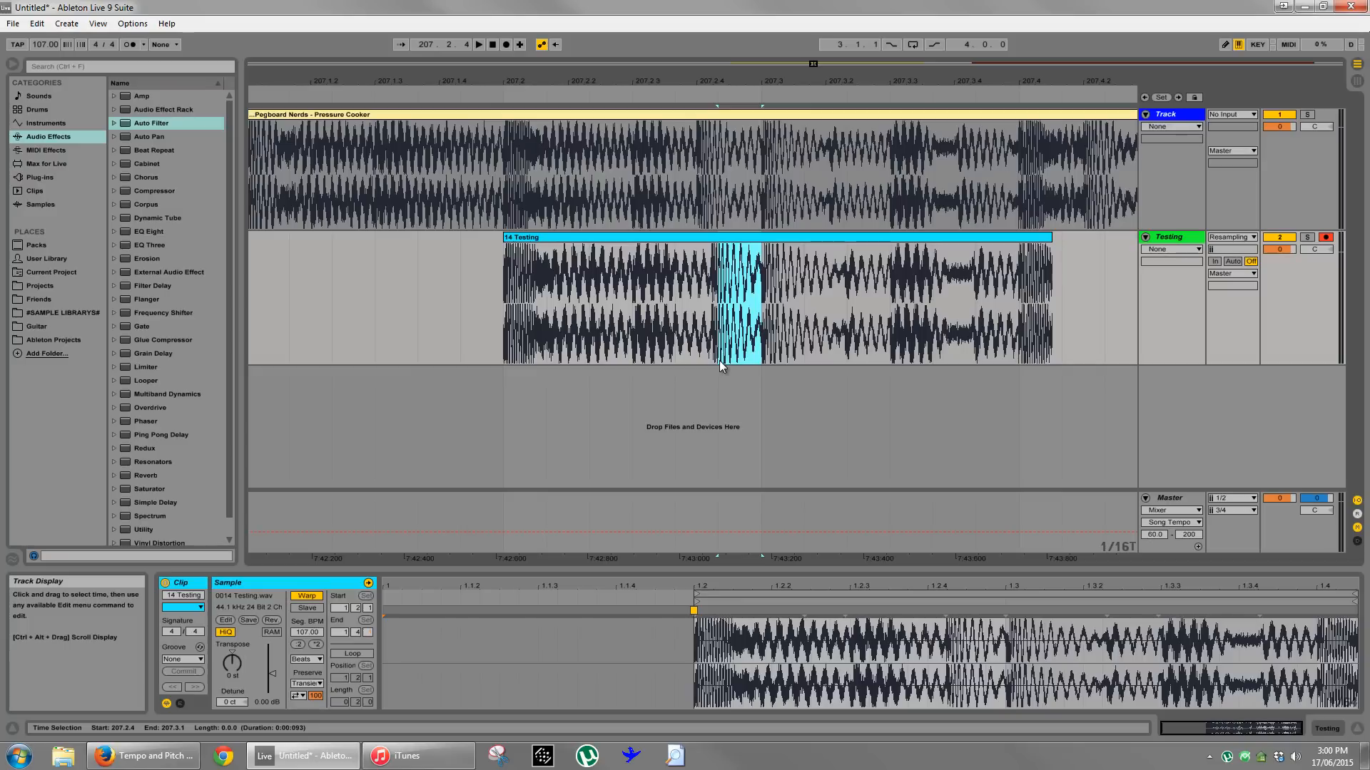
left_click(711, 292)
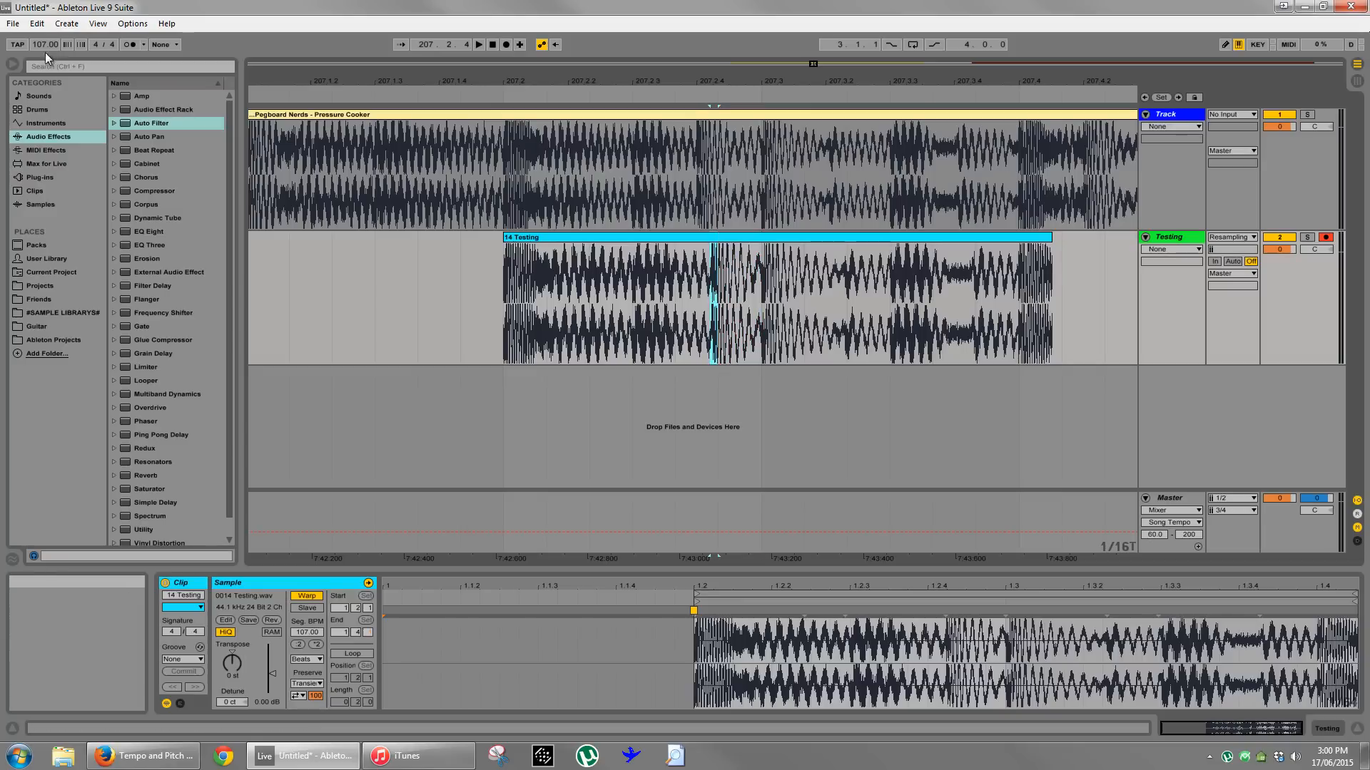
- Set the tempo to 110 BPM, re-record the Testing clip from 207.2.1, and select 207.2.4 to 207.3.1 for comparison
scroll(36, 44, "up", 3)
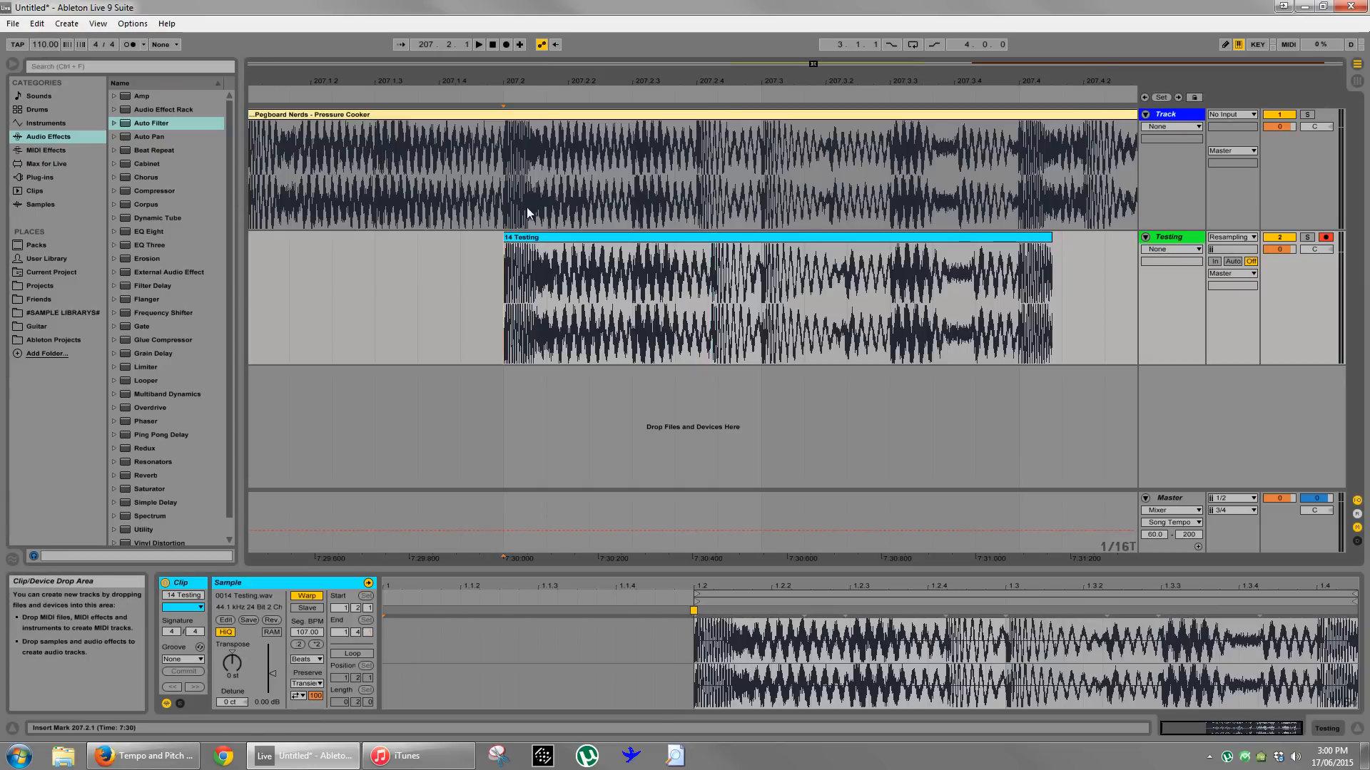
left_click(507, 44)
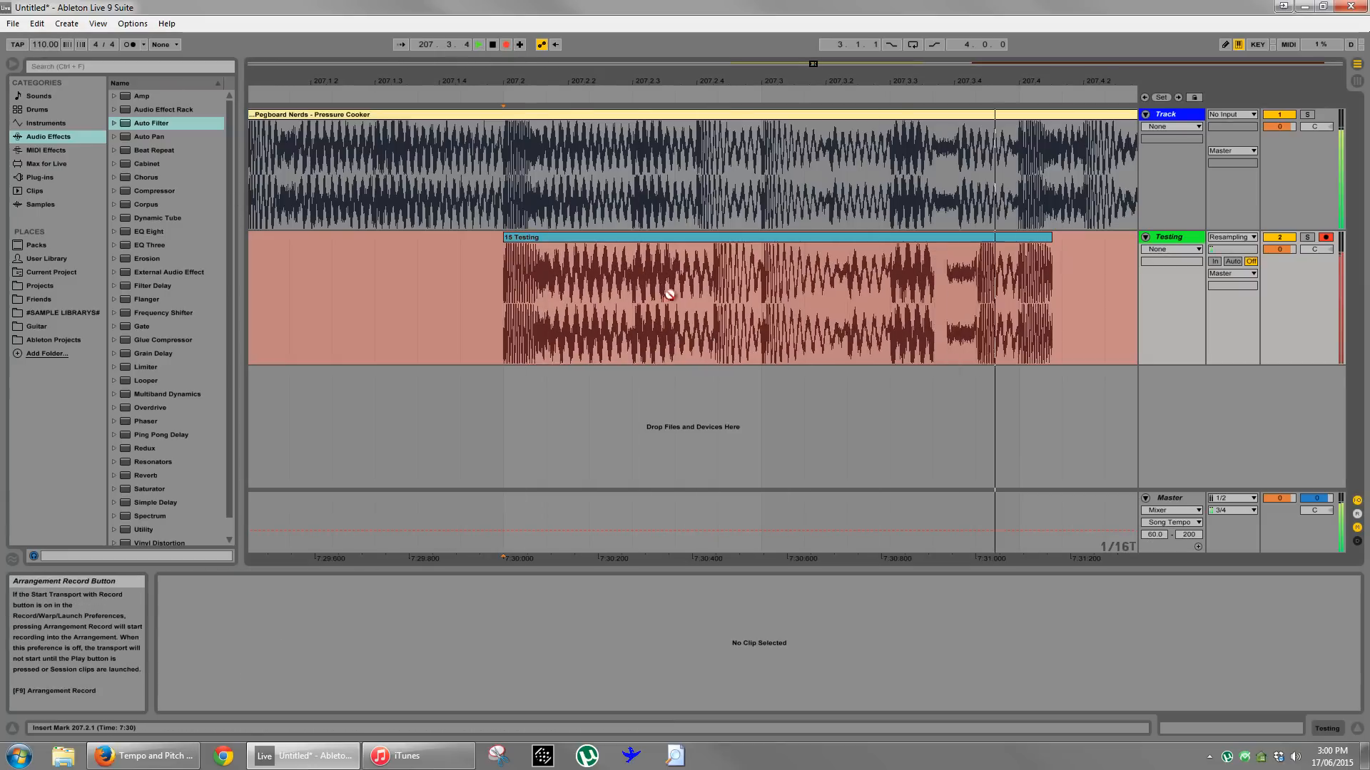
key("space")
left_click_drag(717, 327, 750, 326)
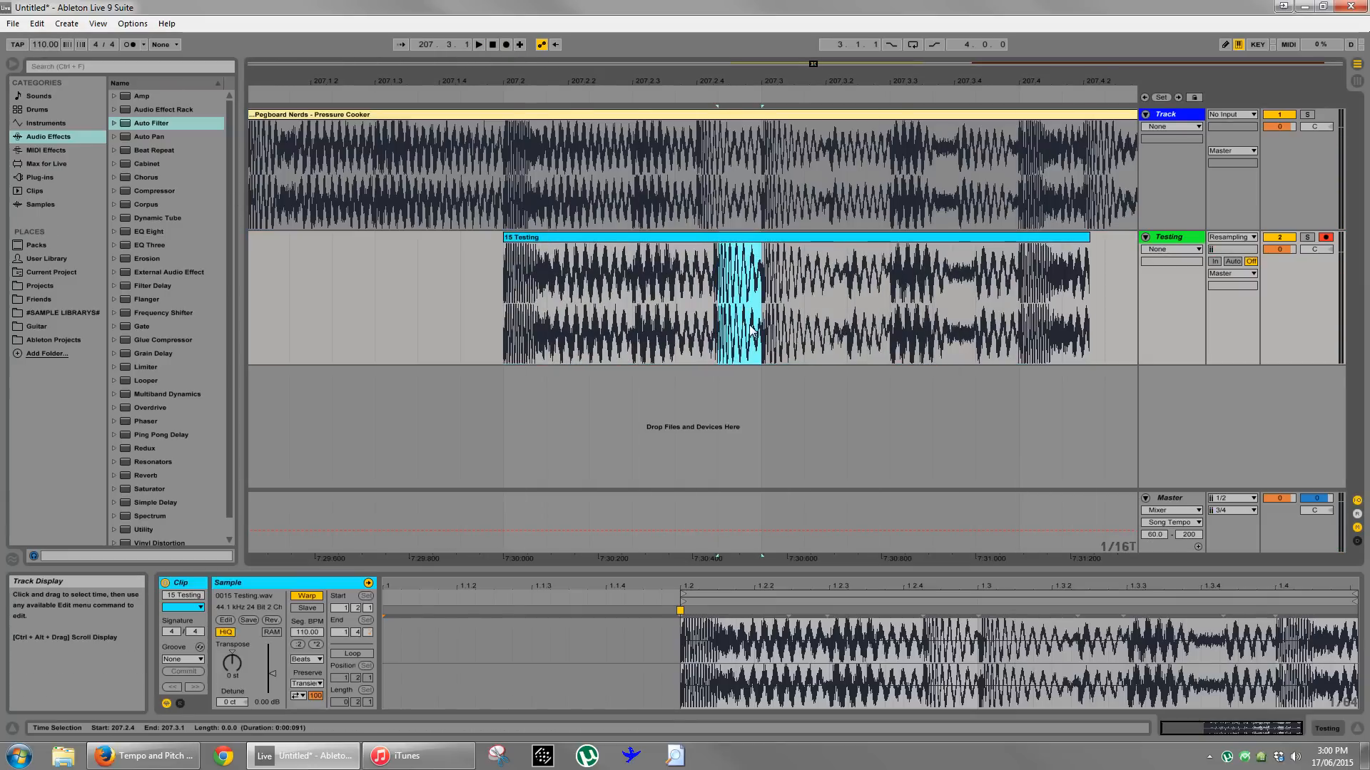
- Raise the tempo to 115 BPM, record over the Testing clip from 207.2.1, and select the segment 207.2.4 to 207.3.1
left_click(47, 44)
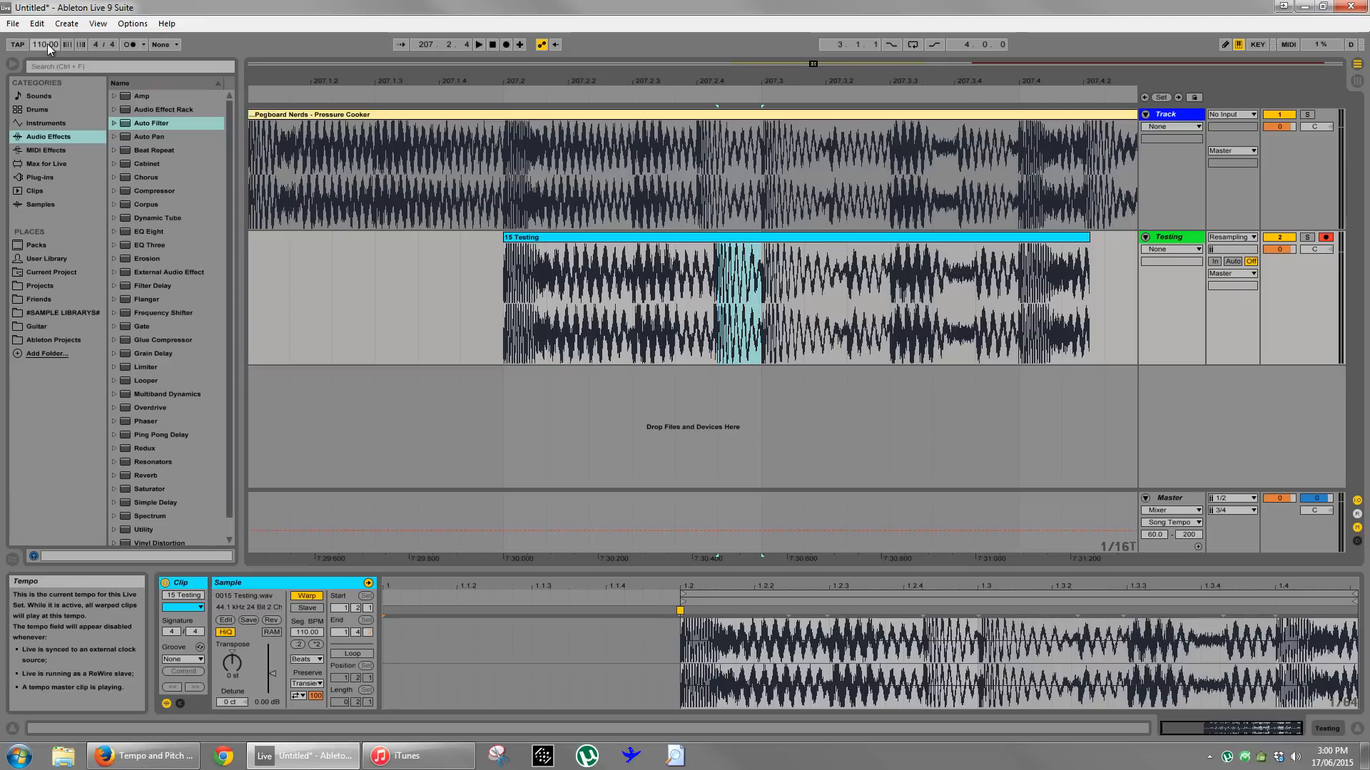
key("Up")
key("Up")
key("Up")
key("Up")
key("Up")
left_click(506, 44)
key("space")
left_click_drag(736, 336, 753, 344)
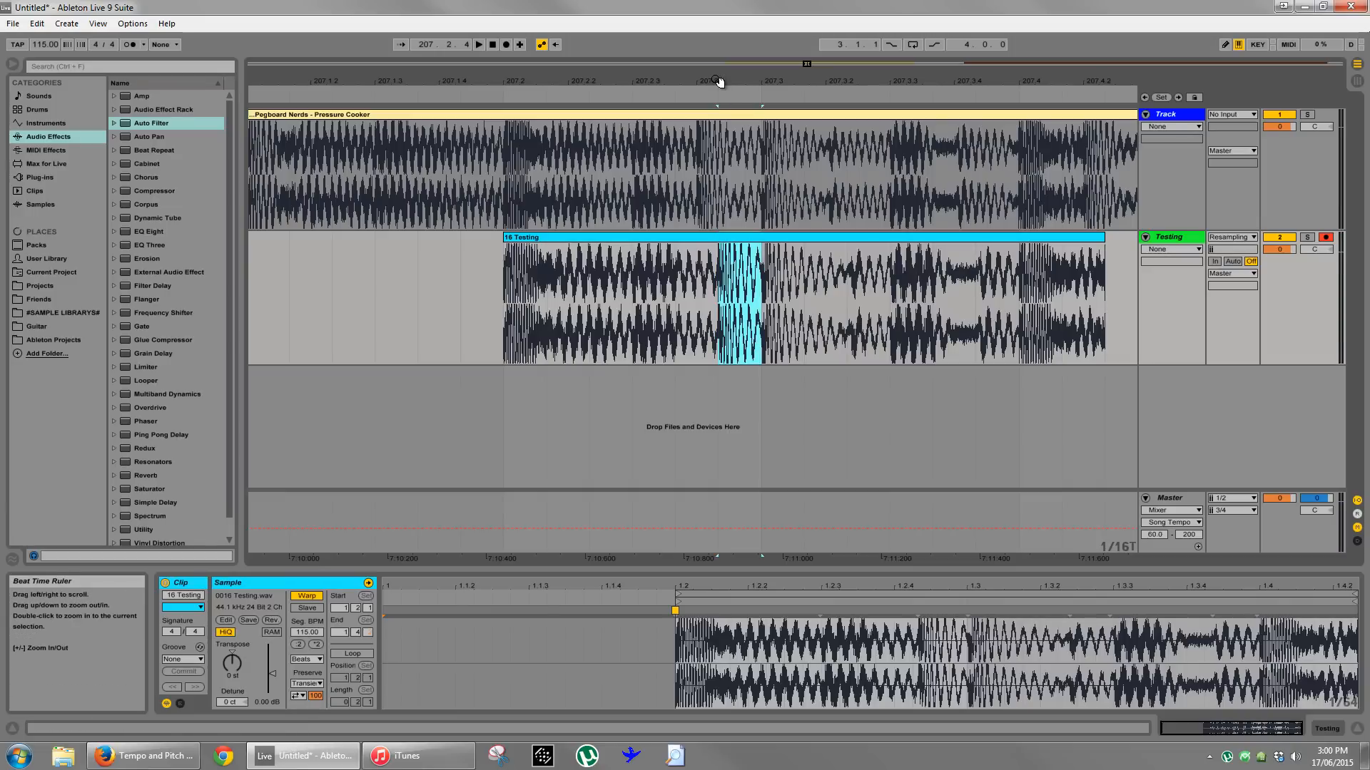
- Play Pressure Cooker at 115 BPM from 192.3.2
left_click_drag(719, 82, 719, 50)
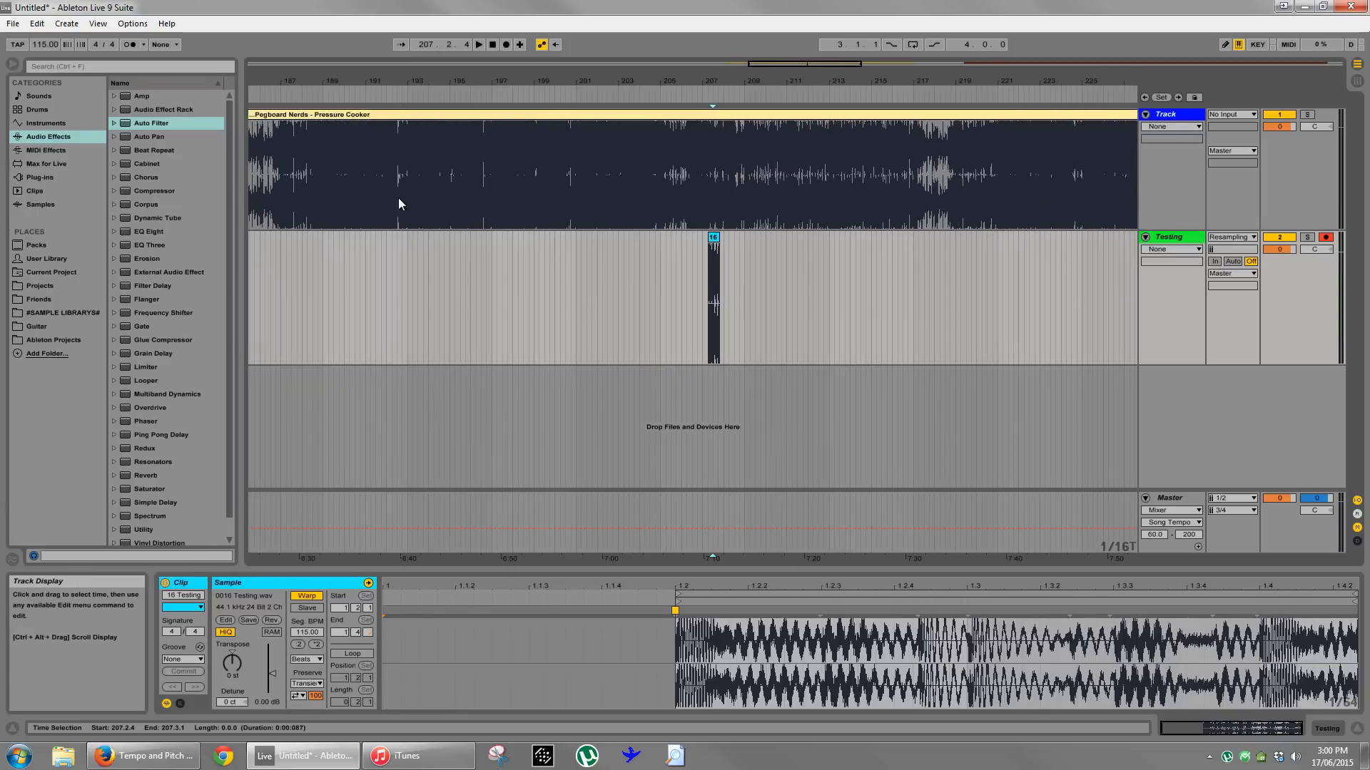
left_click(398, 203)
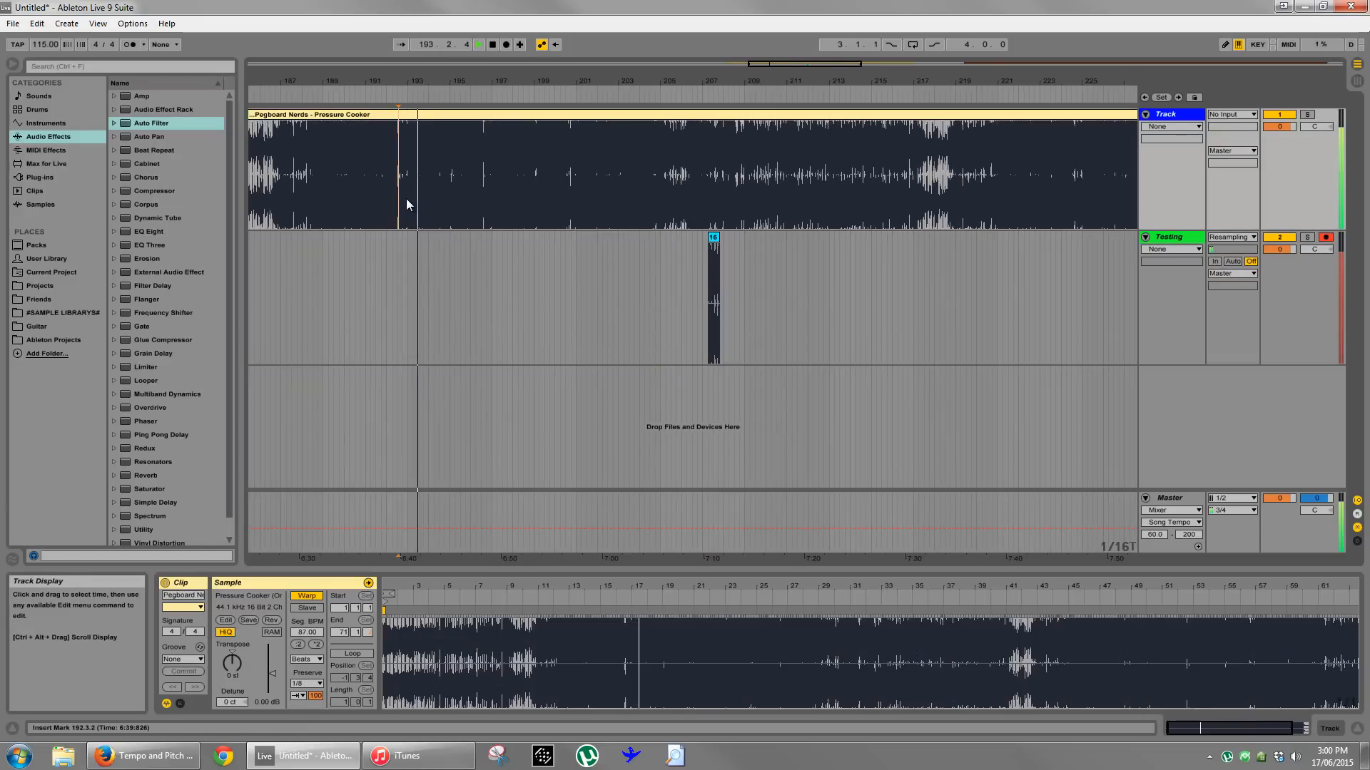
left_click_drag(468, 84, 476, 77)
- Delete the Pressure Cooker clip together with its recording on the Testing track
left_click_drag(569, 299, 601, 299)
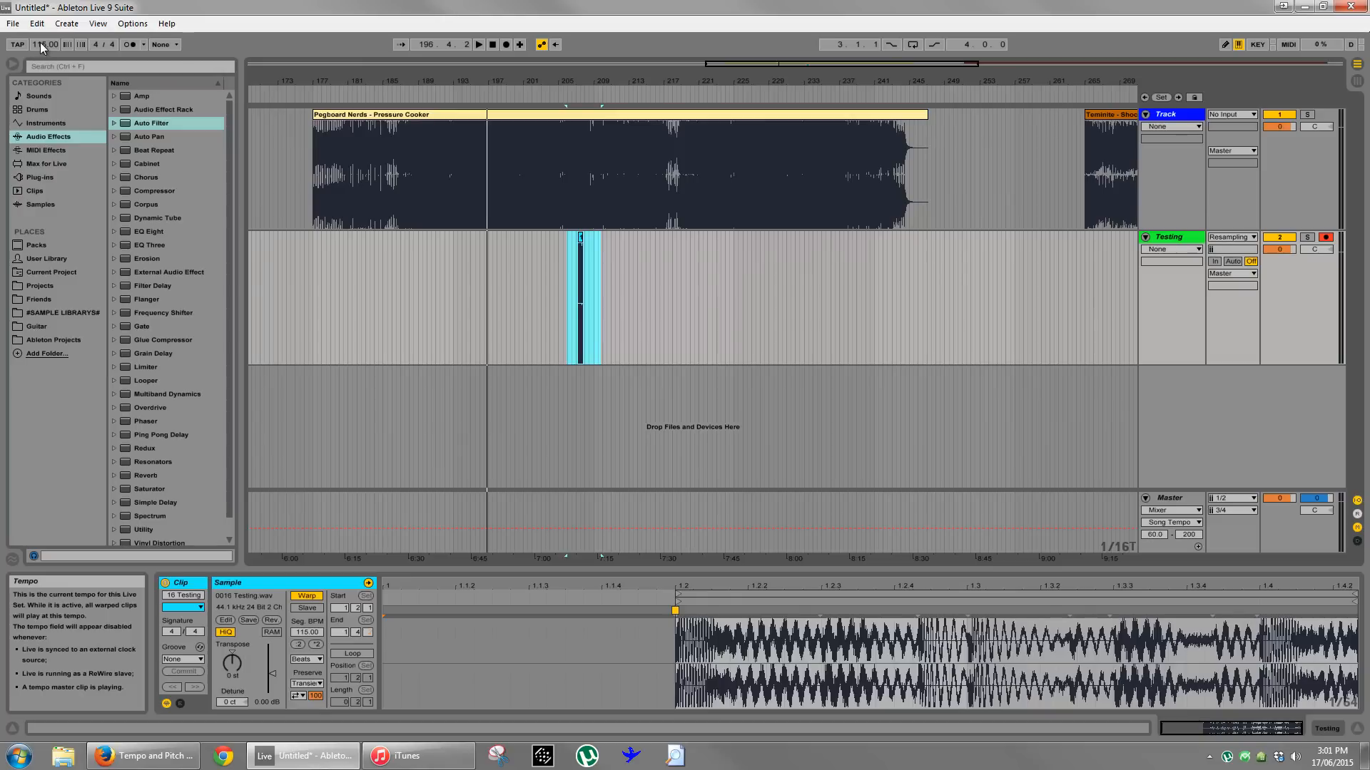
left_click_drag(501, 83, 501, 80)
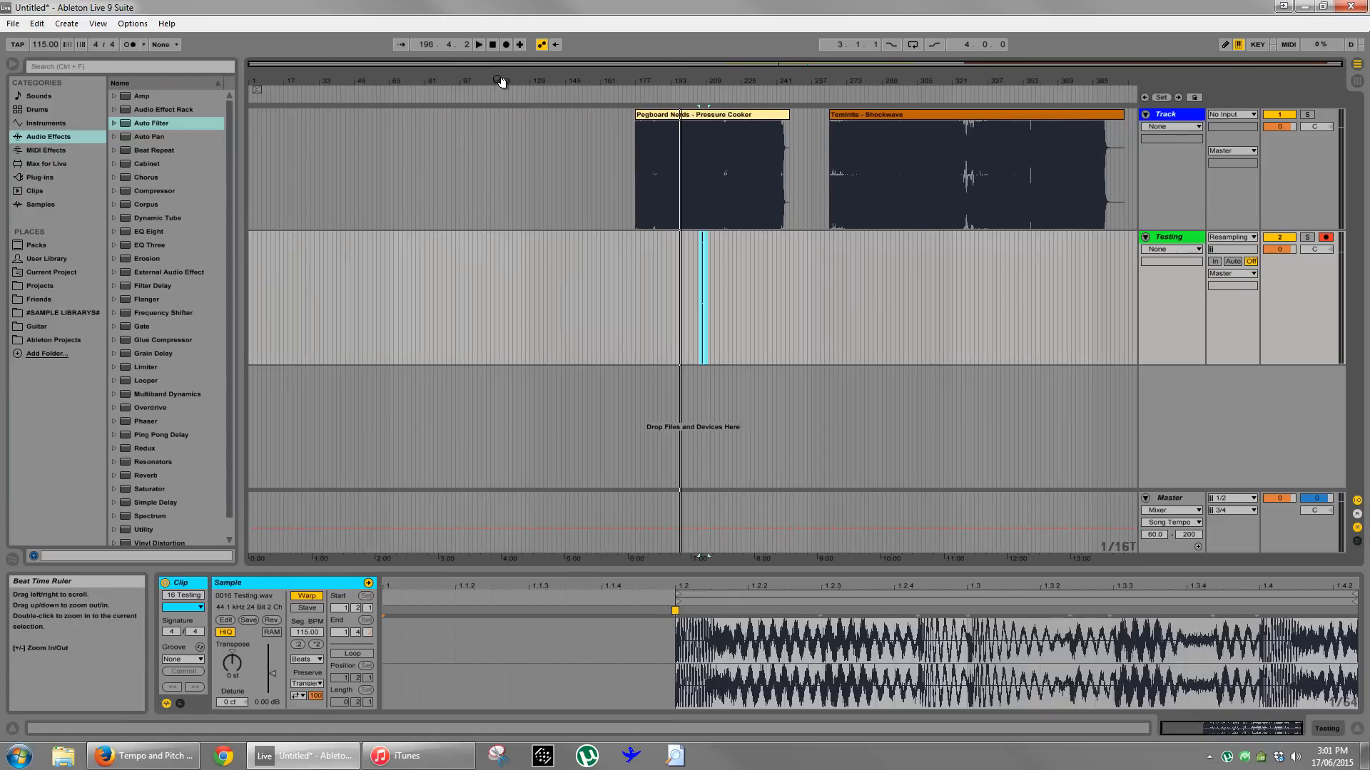
left_click_drag(605, 171, 796, 306)
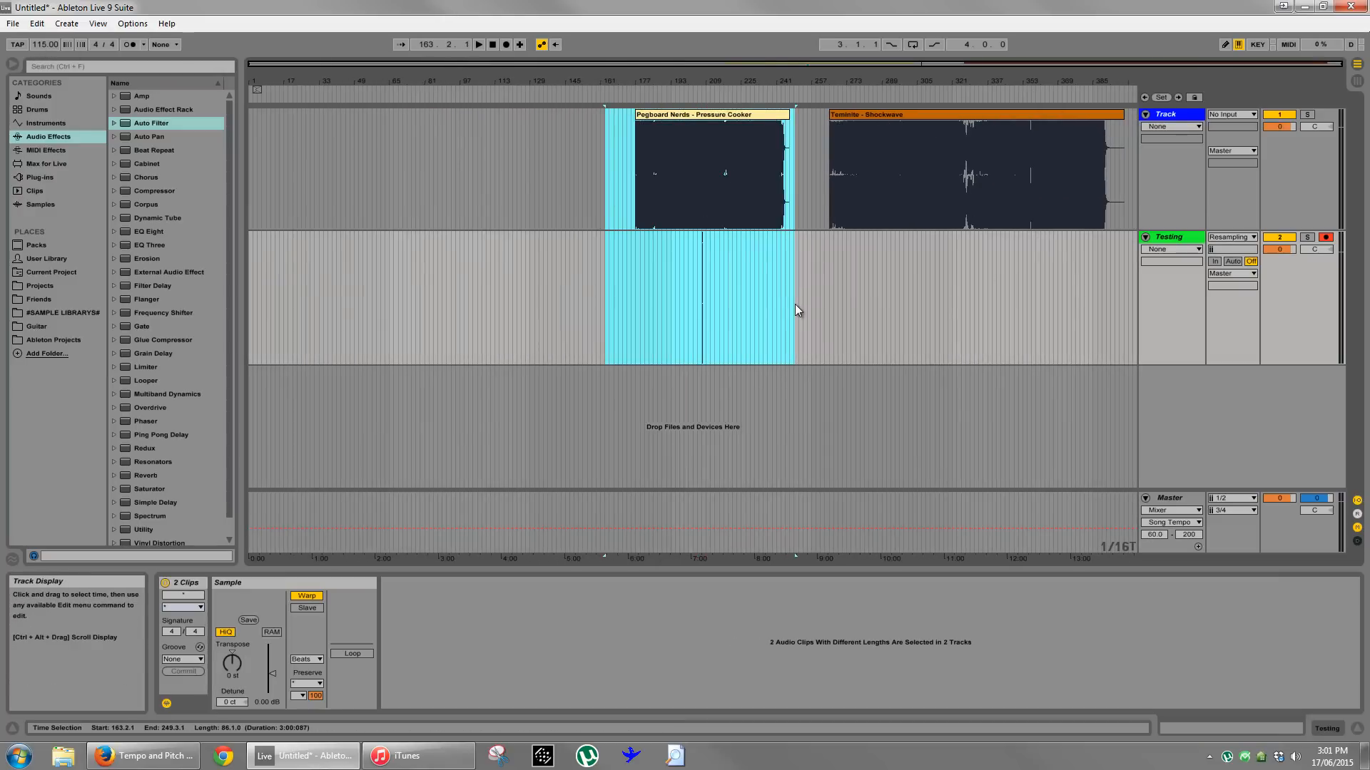
key("Delete")
- Set a fixed 4-bar grid and move the Shockwave clip earlier on its track to start at bar 33
left_click_drag(892, 114, 371, 134)
right_click(282, 150)
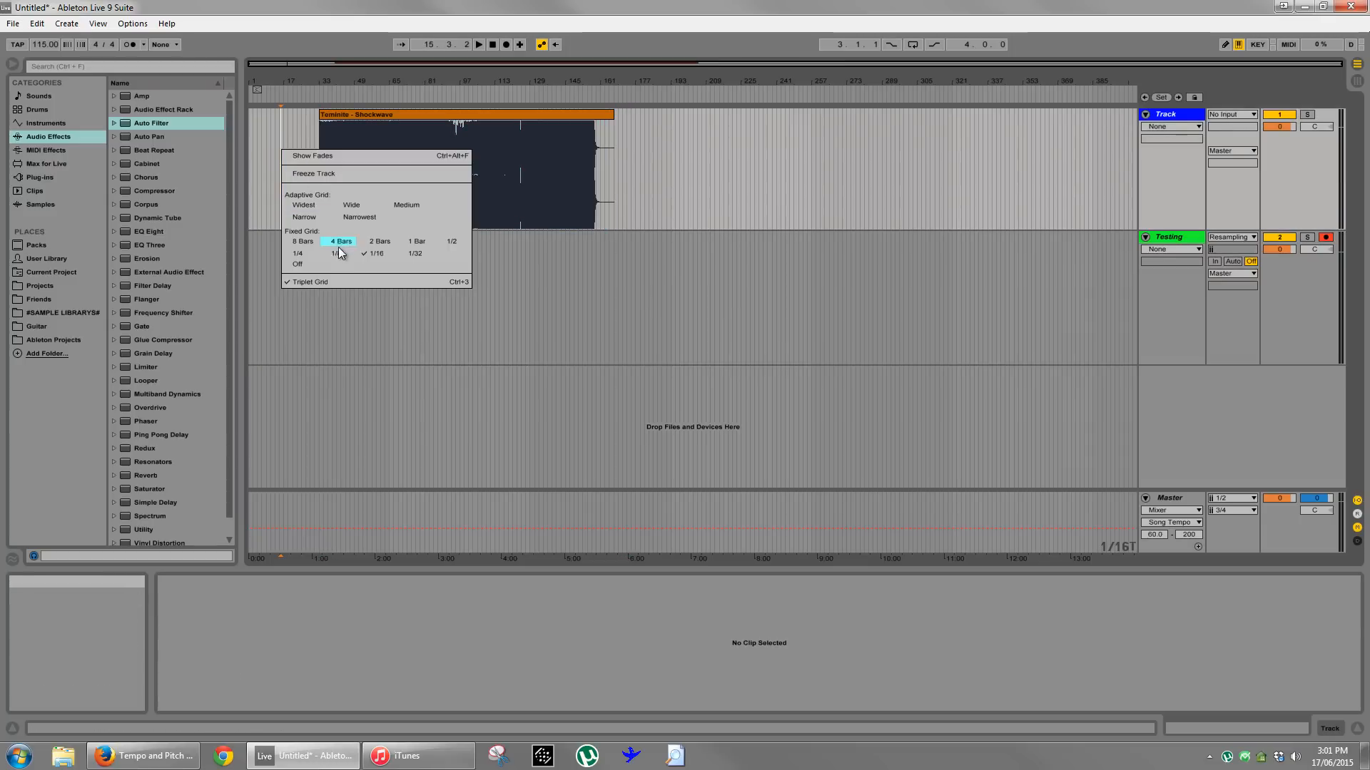
left_click(339, 241)
left_click(319, 185)
left_click_drag(338, 80, 477, 115)
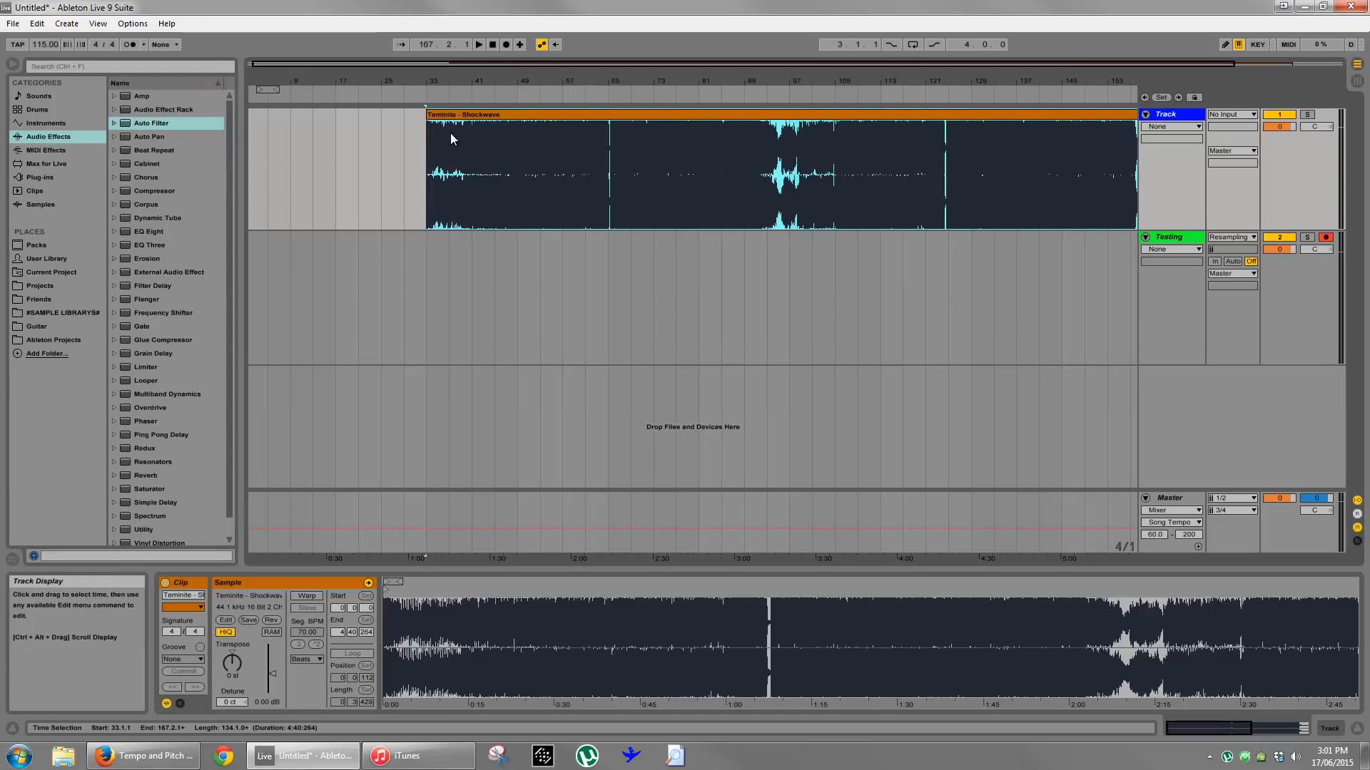
- Warp the Shockwave clip in Beats mode, preserving 1/8 with transient looping off
left_click_drag(448, 81, 452, 107)
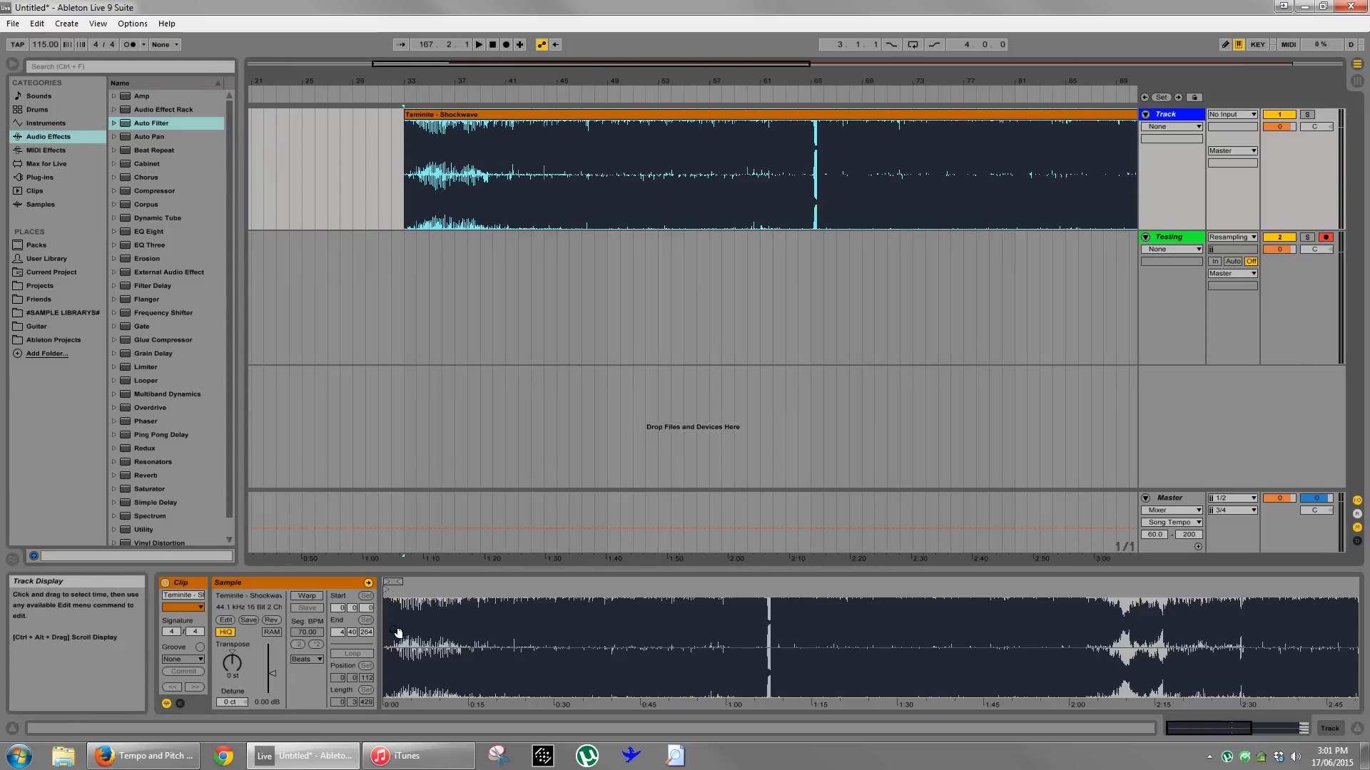
left_click(307, 599)
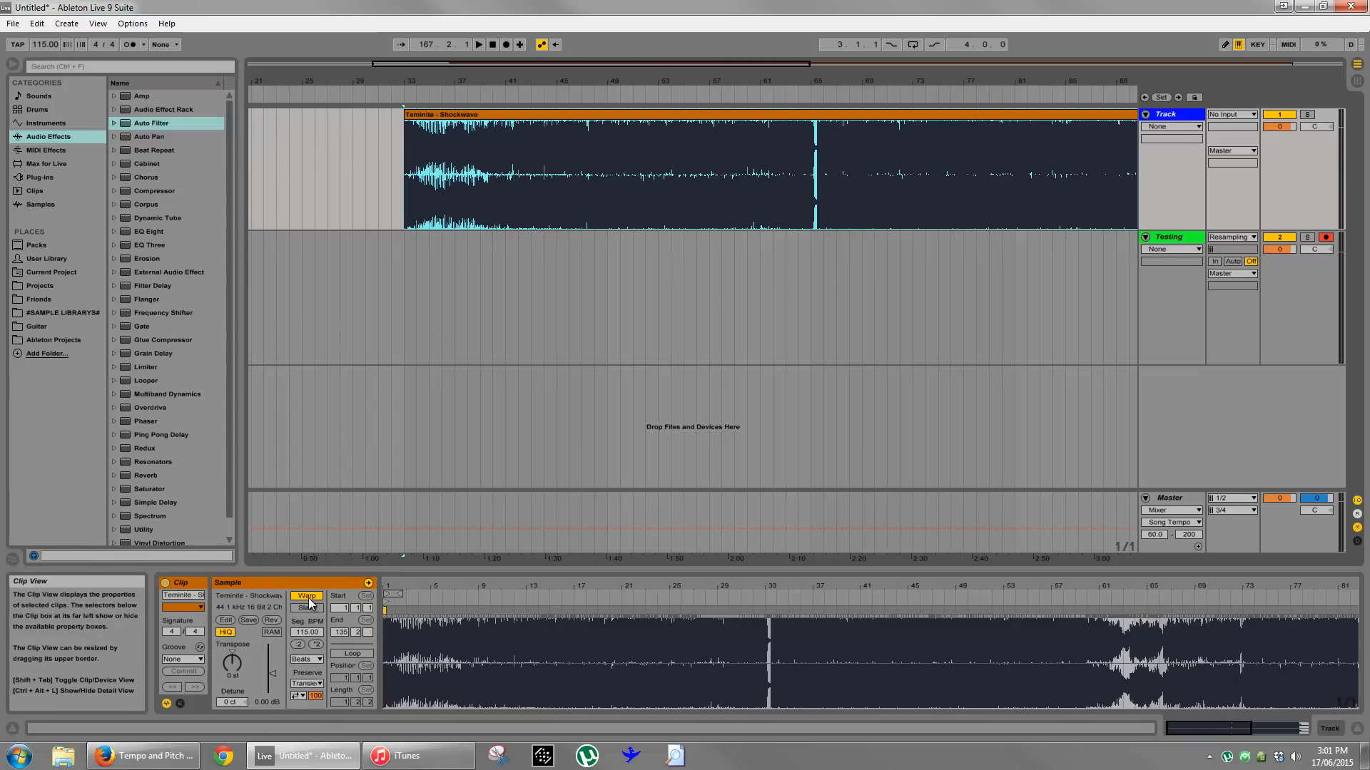
left_click(308, 660)
left_click(312, 671)
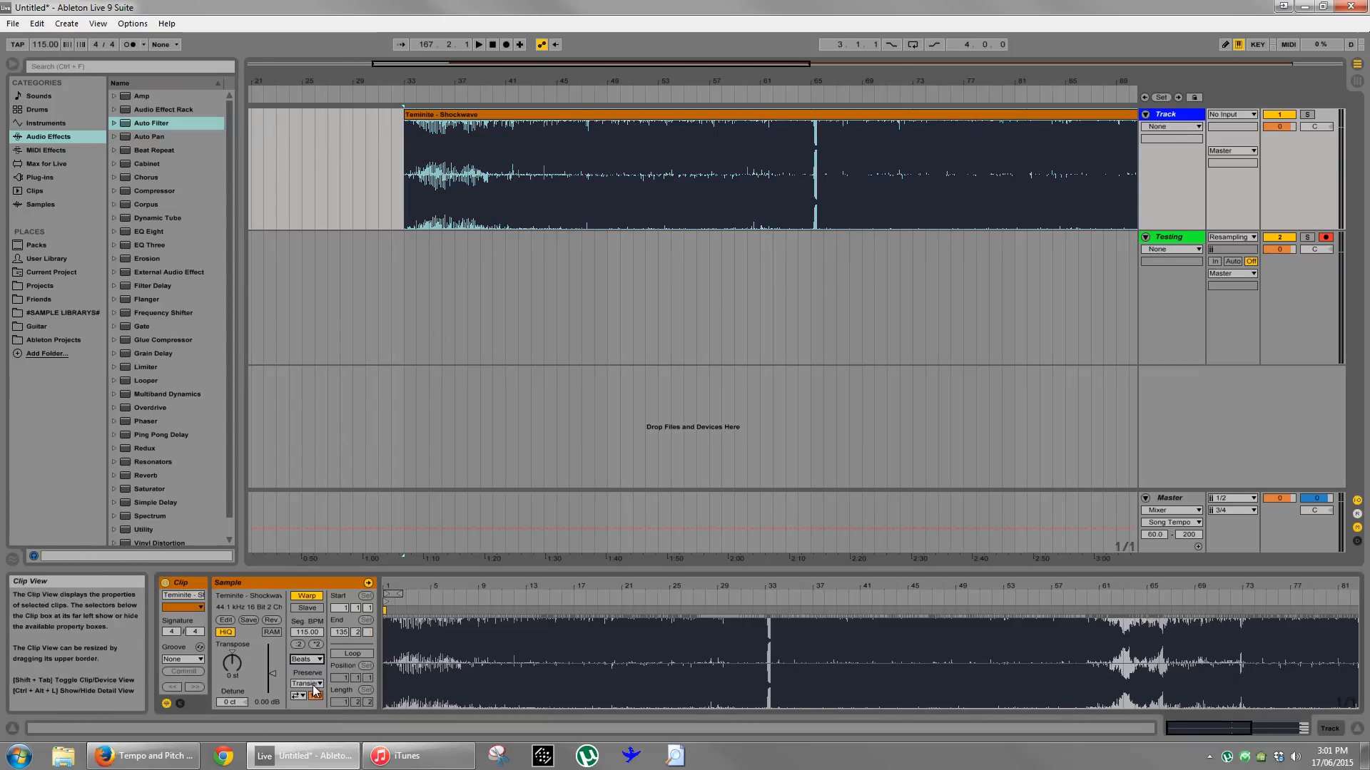
left_click(310, 684)
left_click(311, 642)
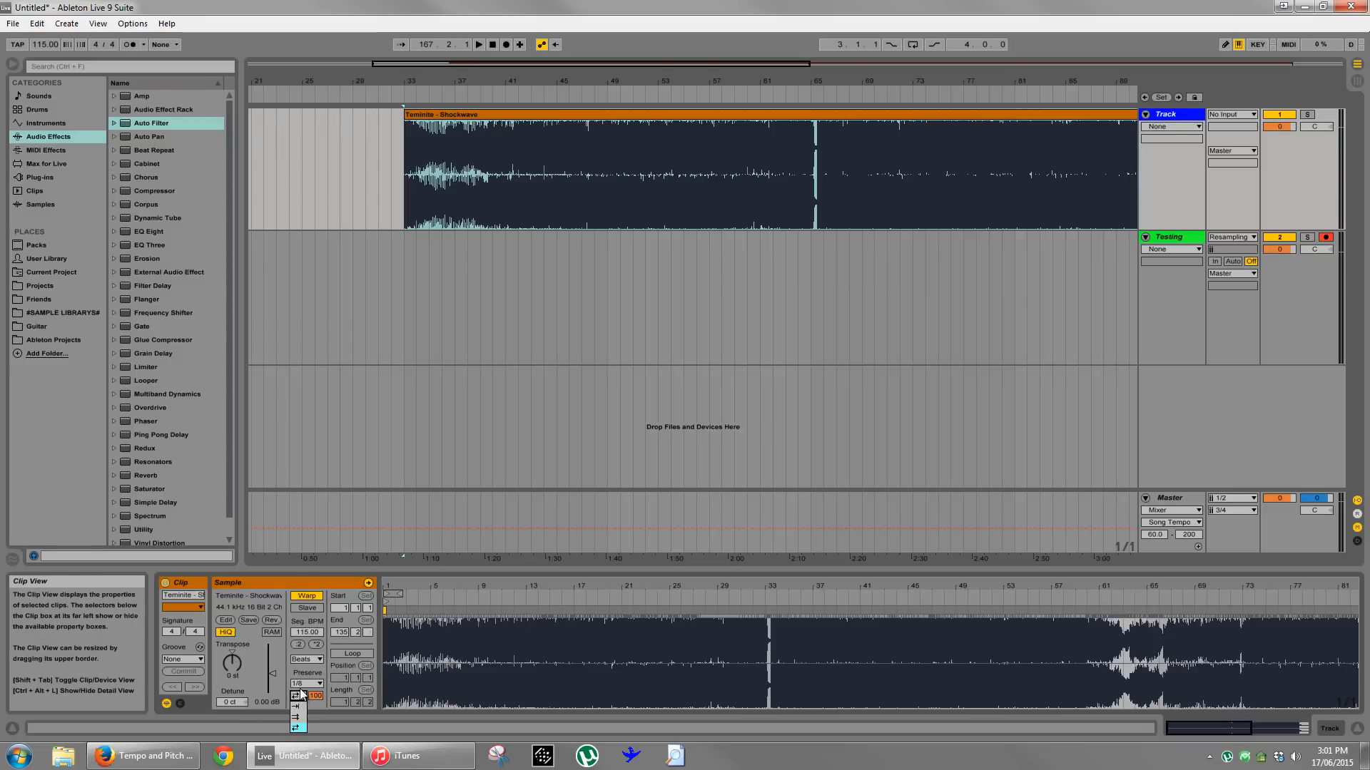
left_click(301, 697)
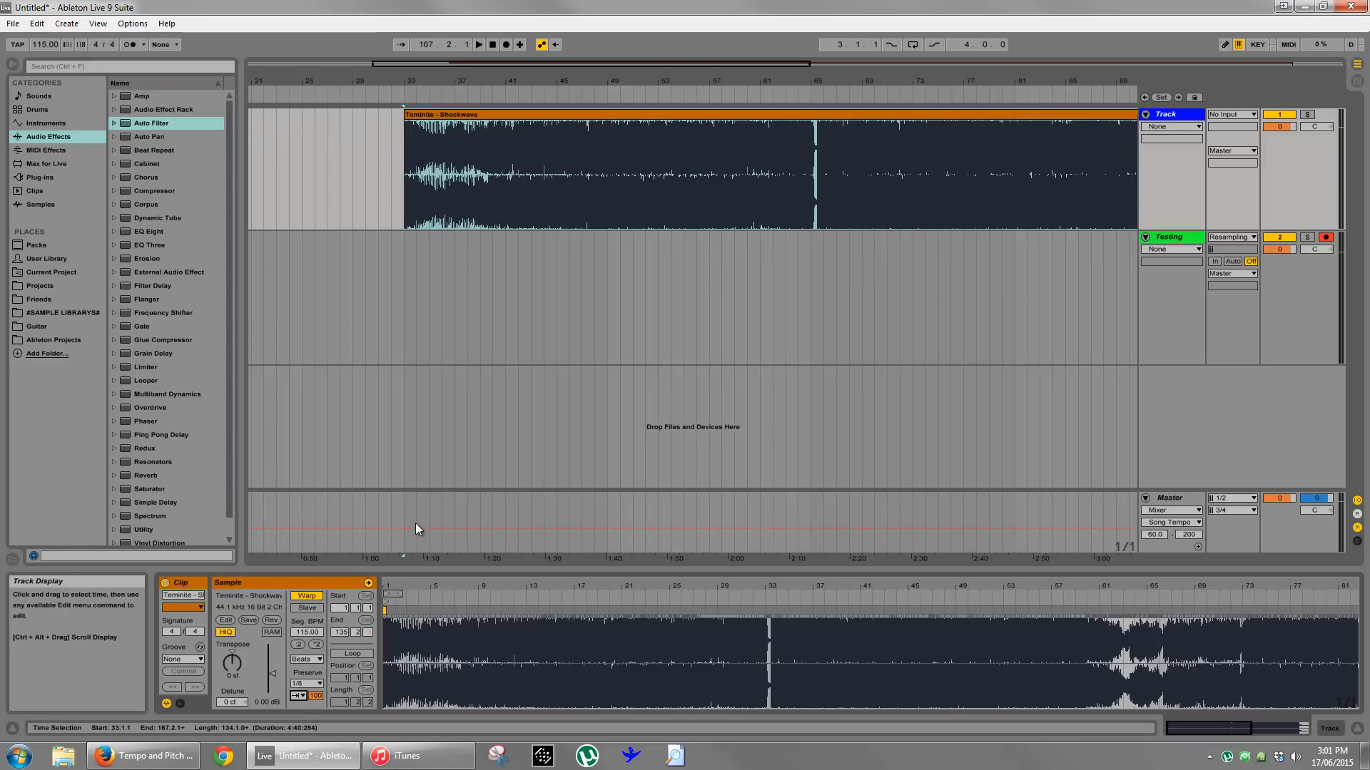
- Set Shockwave's segment BPM to 70 and the project tempo to 92 BPM, and play it from bar 33
left_click(305, 633)
type("70")
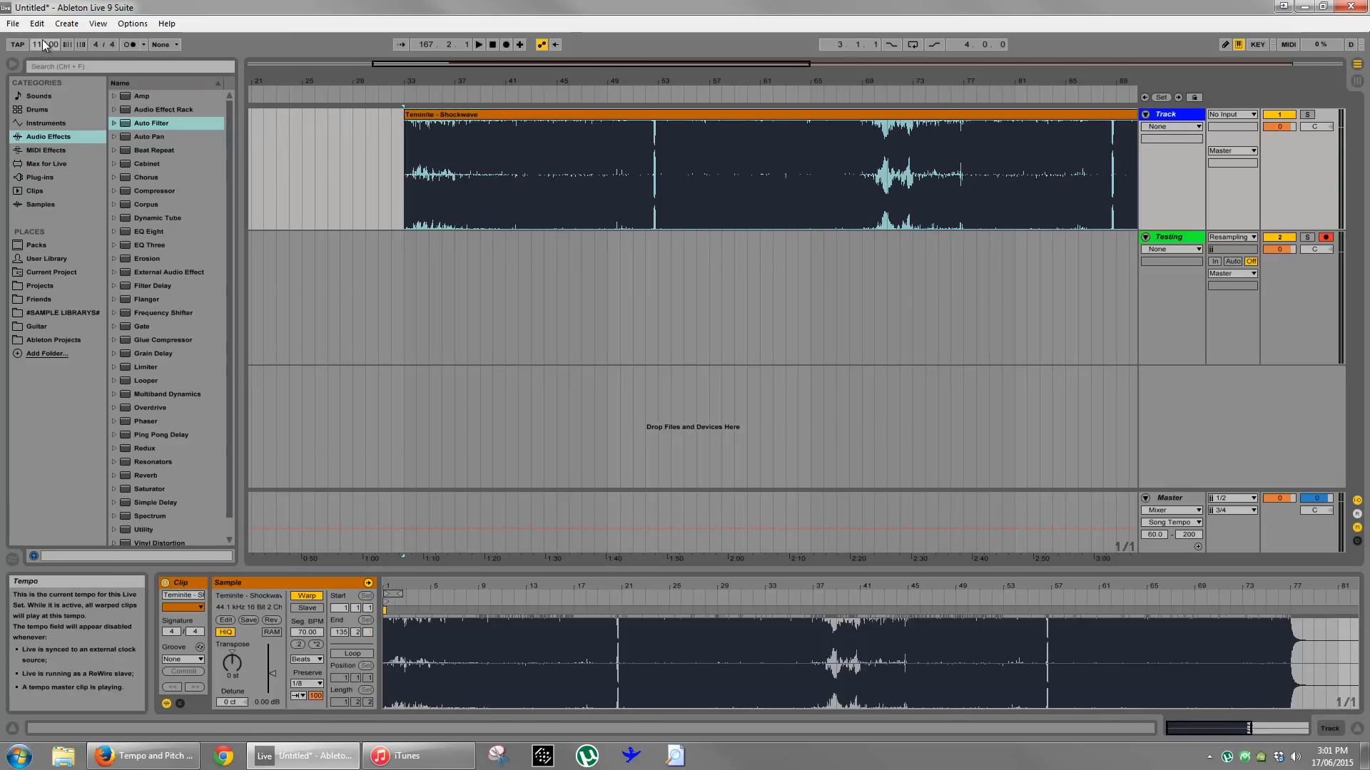
left_click_drag(44, 46, 44, 59)
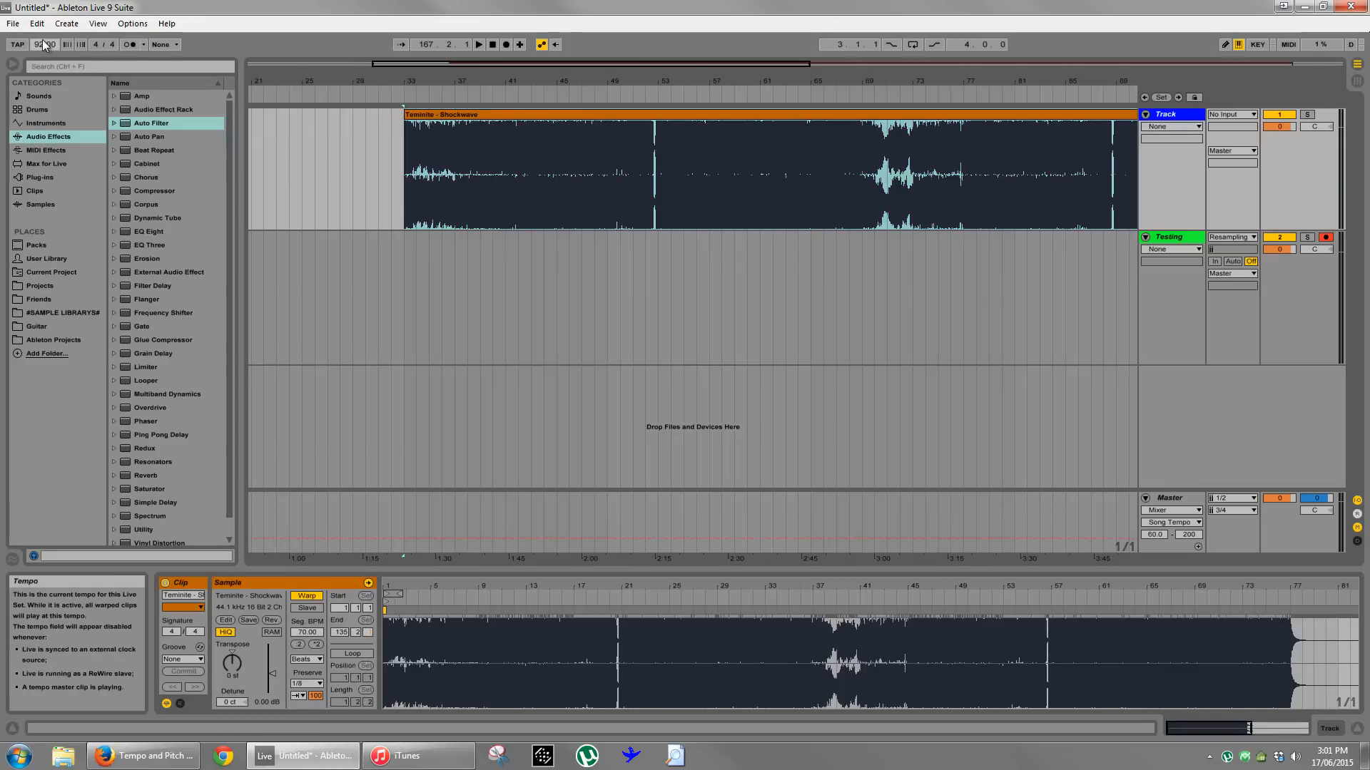
left_click(403, 194)
key("space")
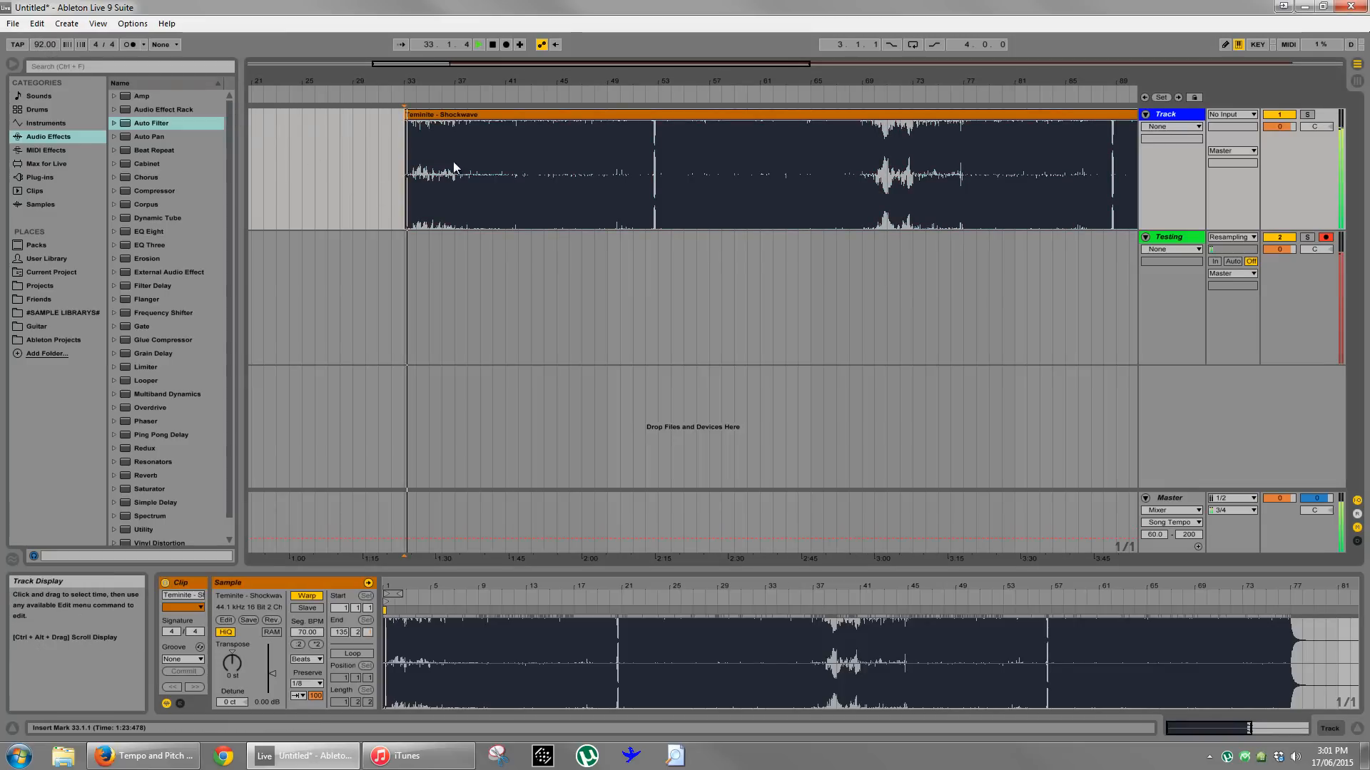
- Set Shockwave's 1.1.1 position at its first audible transient and play the track from bar 52
left_click_drag(395, 584, 384, 589)
key("space")
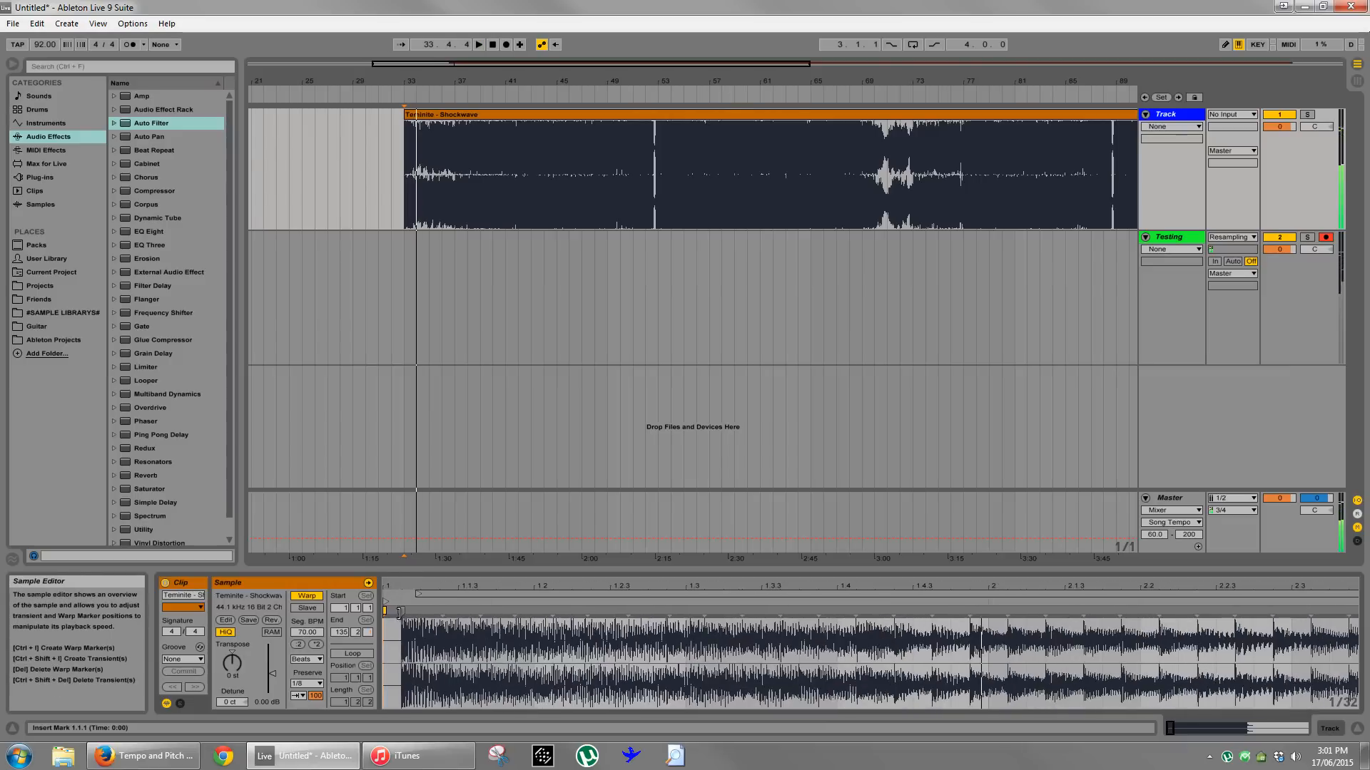
right_click(399, 612)
left_click(427, 438)
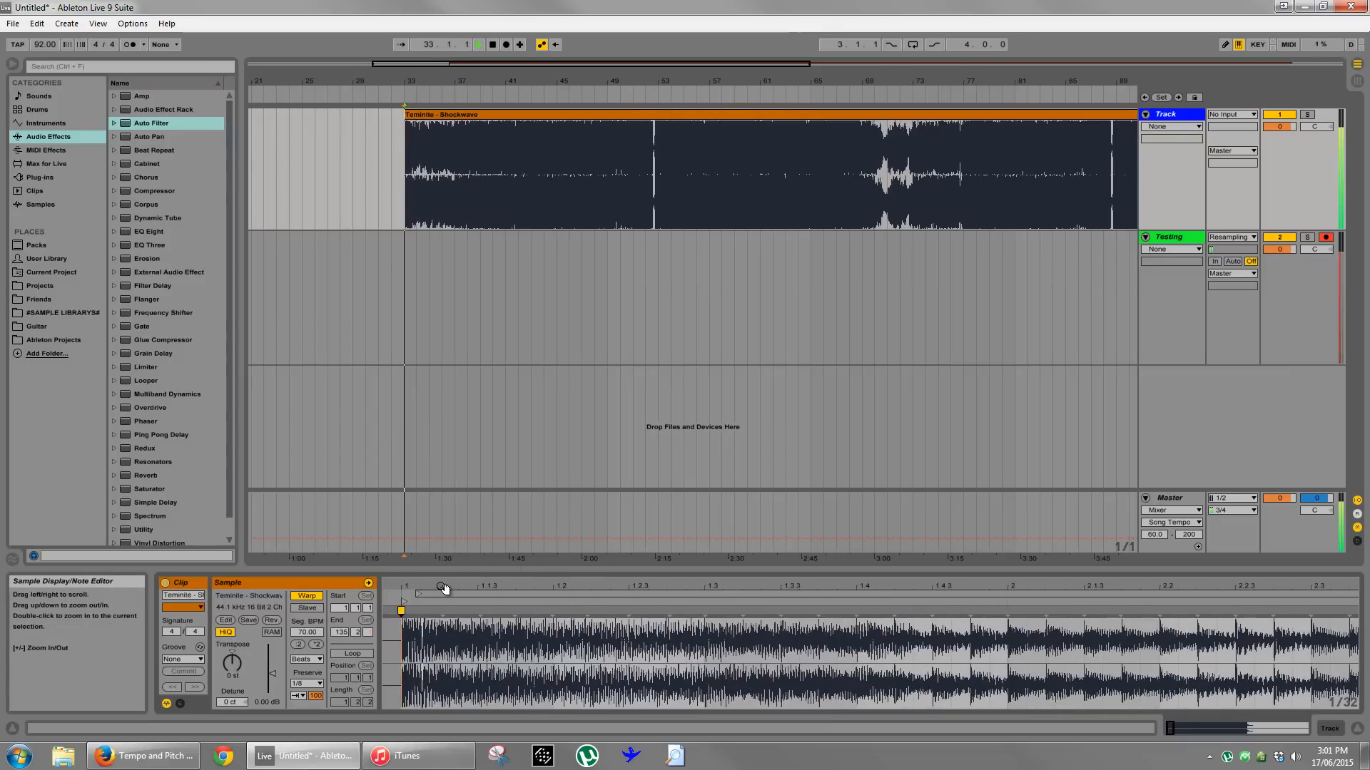
left_click_drag(443, 590, 443, 585)
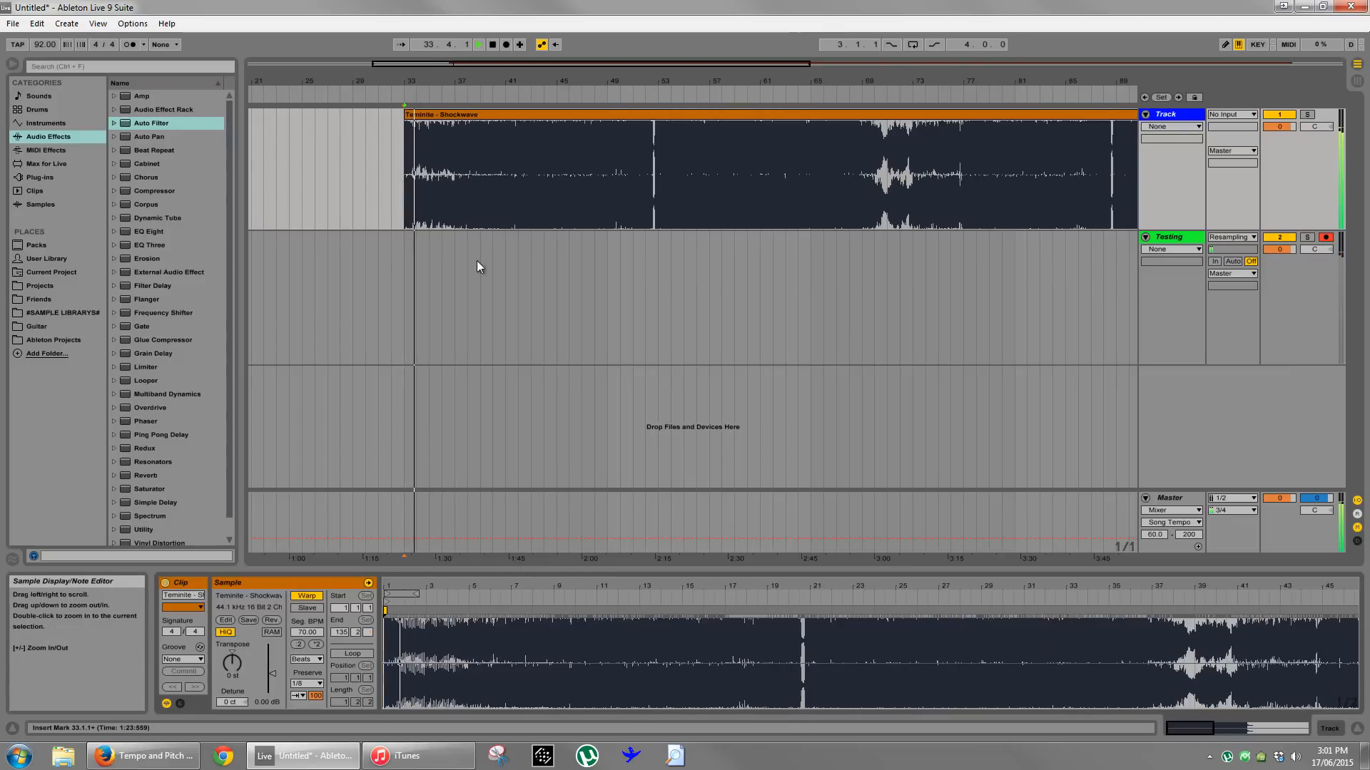
left_click(661, 76)
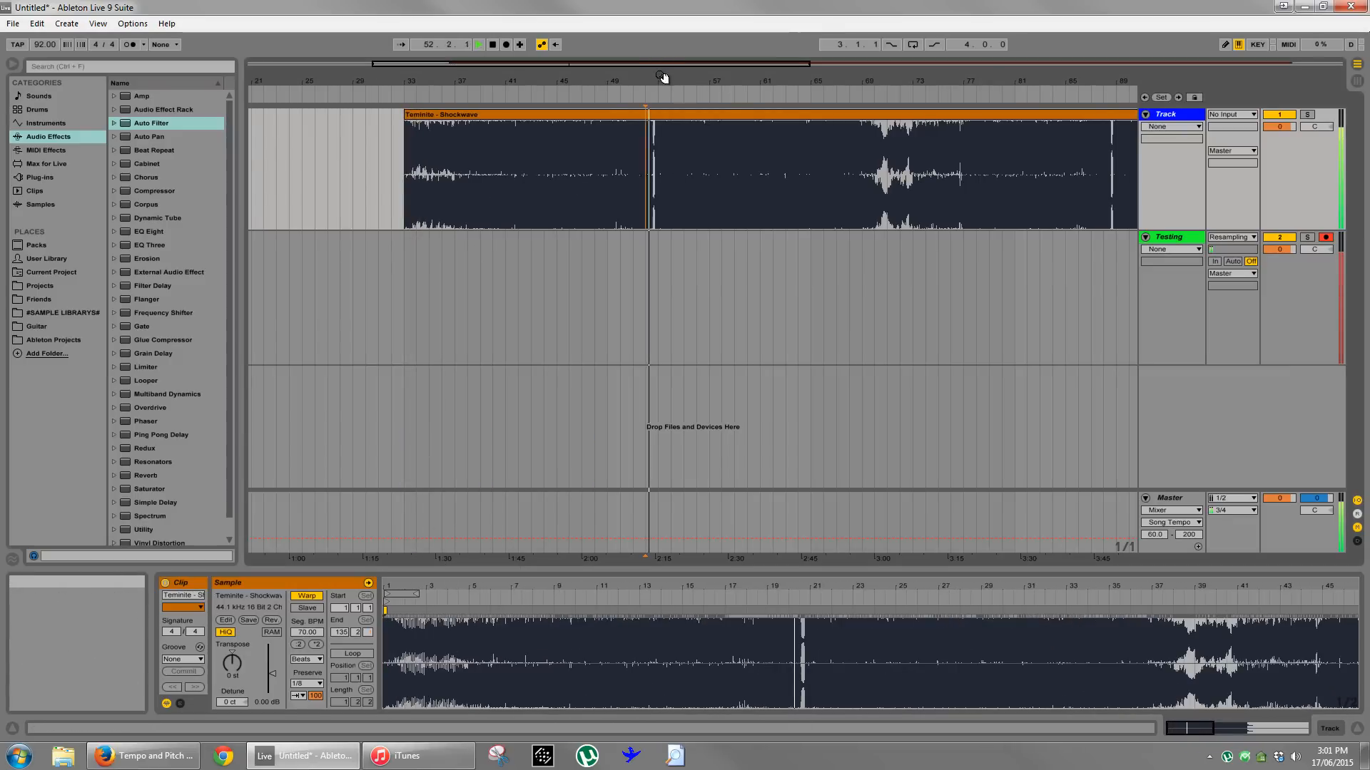
left_click_drag(661, 77, 662, 70)
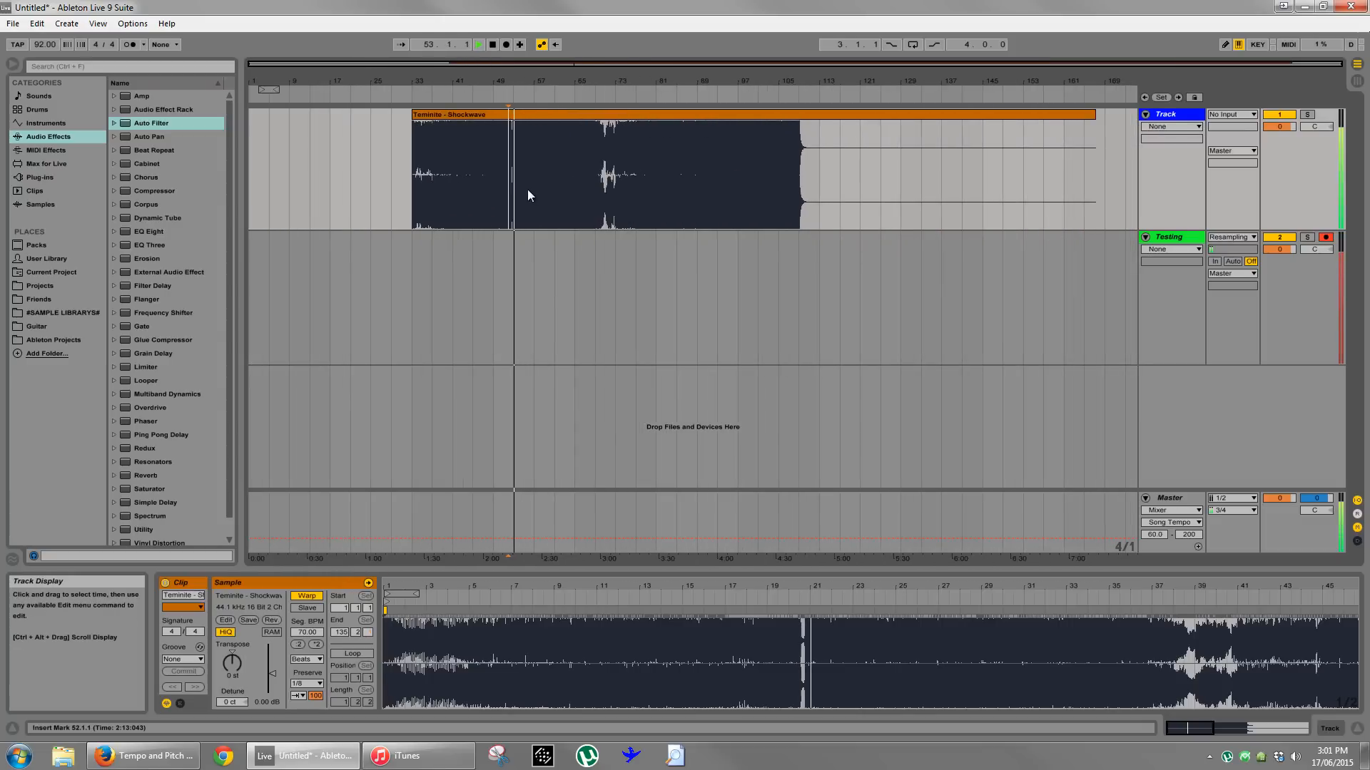
- Split the Shockwave clip at bars 61 and 69 and delete the part after bar 69
left_click_drag(542, 118, 580, 119)
left_click(621, 114)
key("Delete")
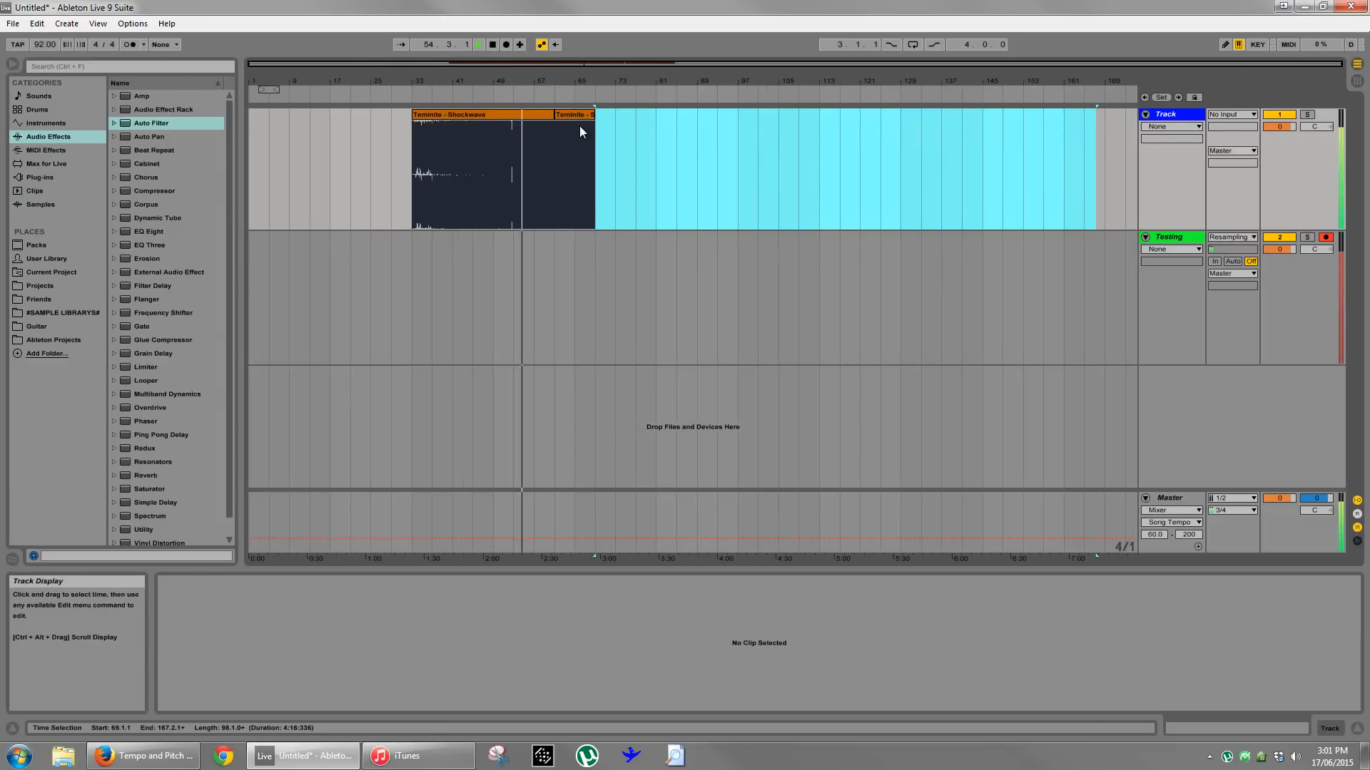
- Turn off warping for the split-off Shockwave section and move it to start at bar 65
left_click(579, 126)
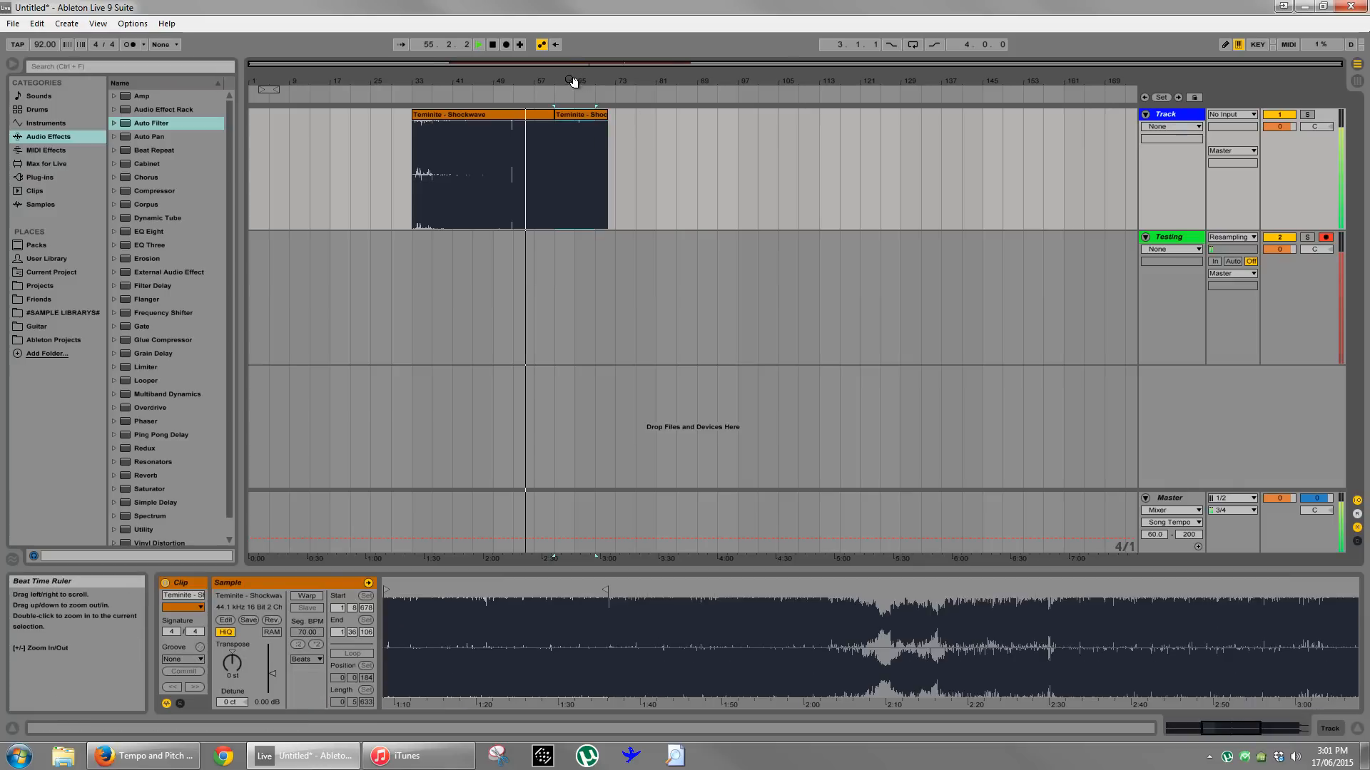
mouse_move(574, 82)
left_mouse_down()
mouse_move(570, 114)
mouse_move(644, 112)
left_mouse_up()
left_click(438, 172)
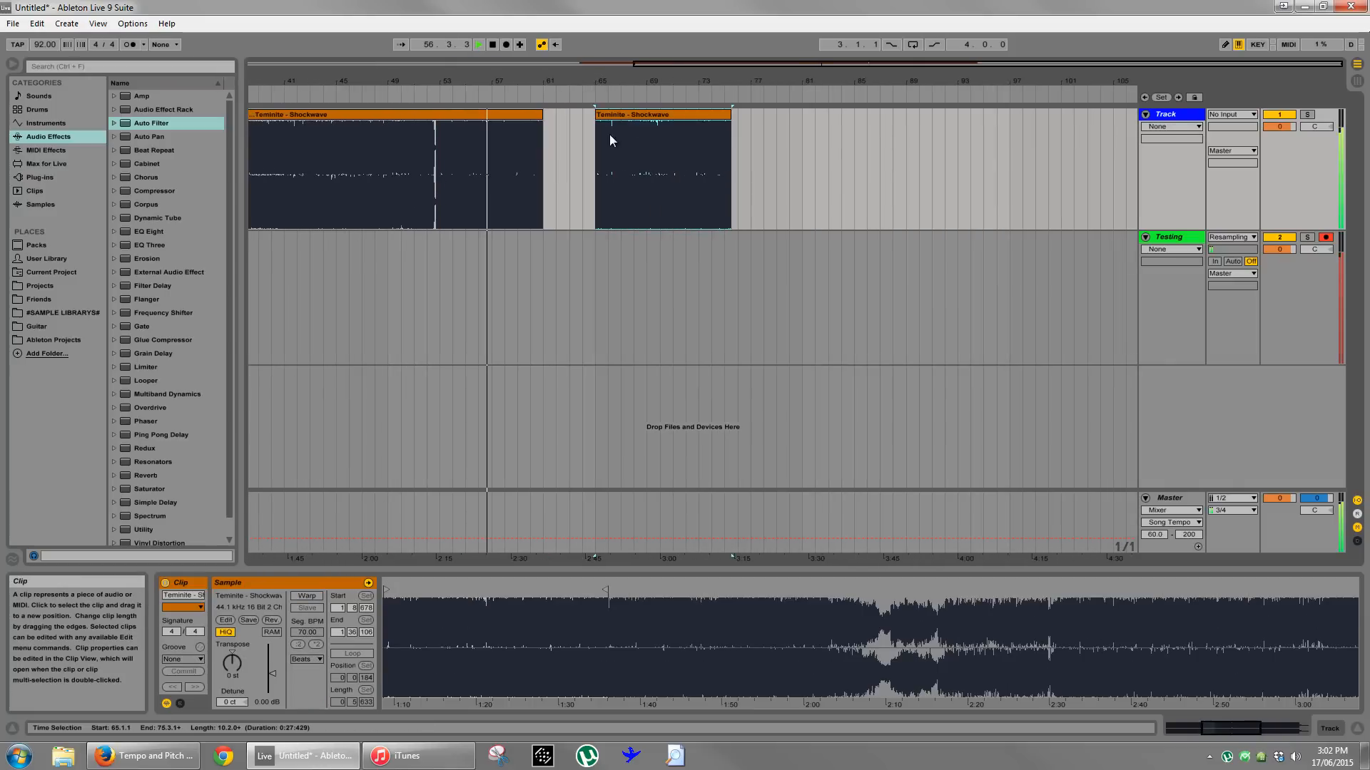
left_click(546, 177)
key("space")
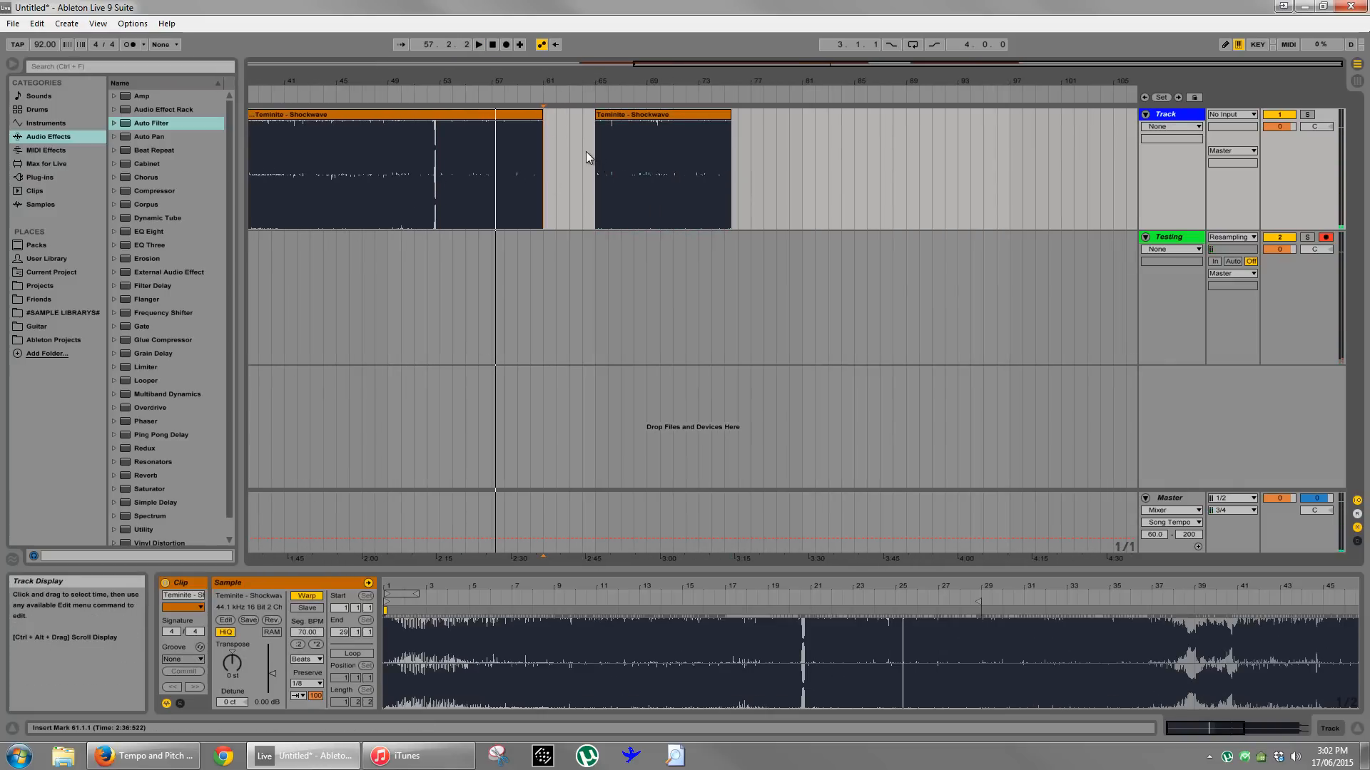
- Play the unwarped Shockwave section from bar 65 for a few bars
left_click(610, 114)
key("space")
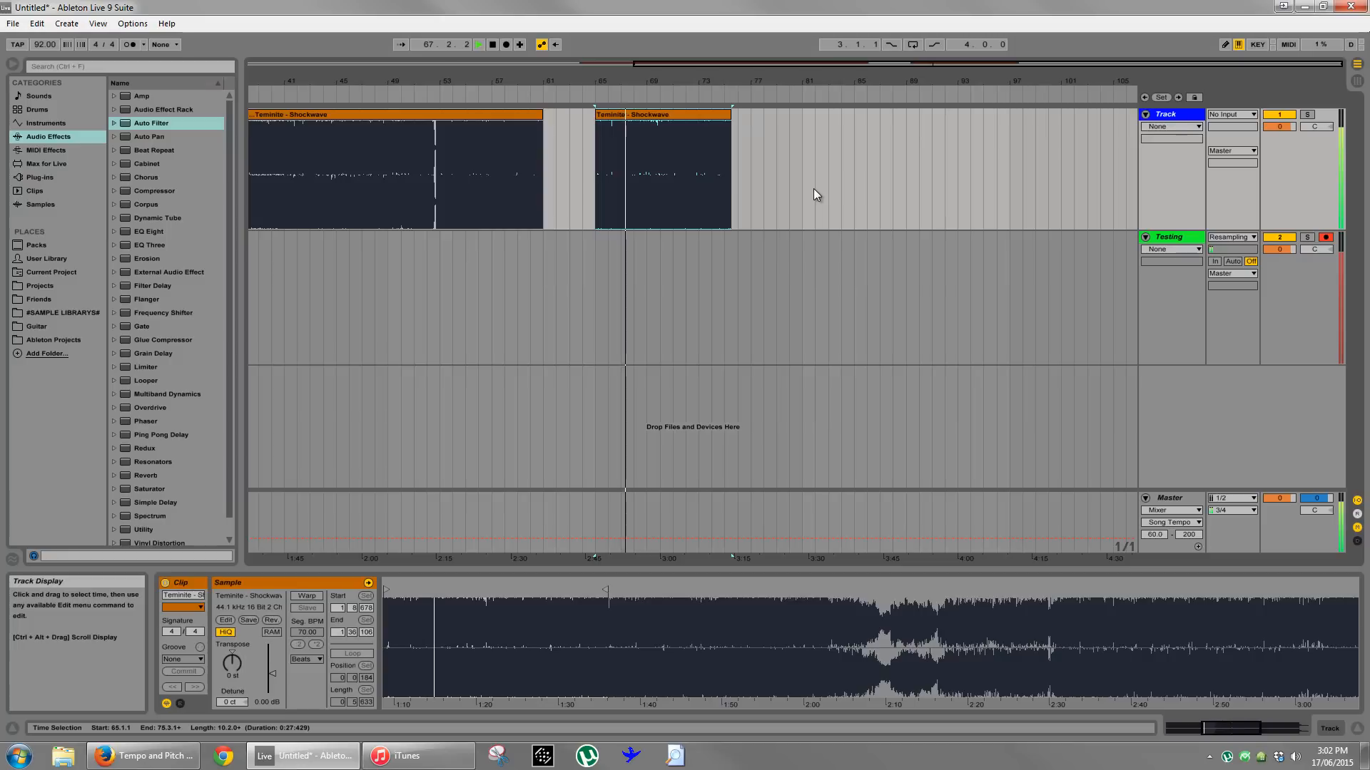
key("space")
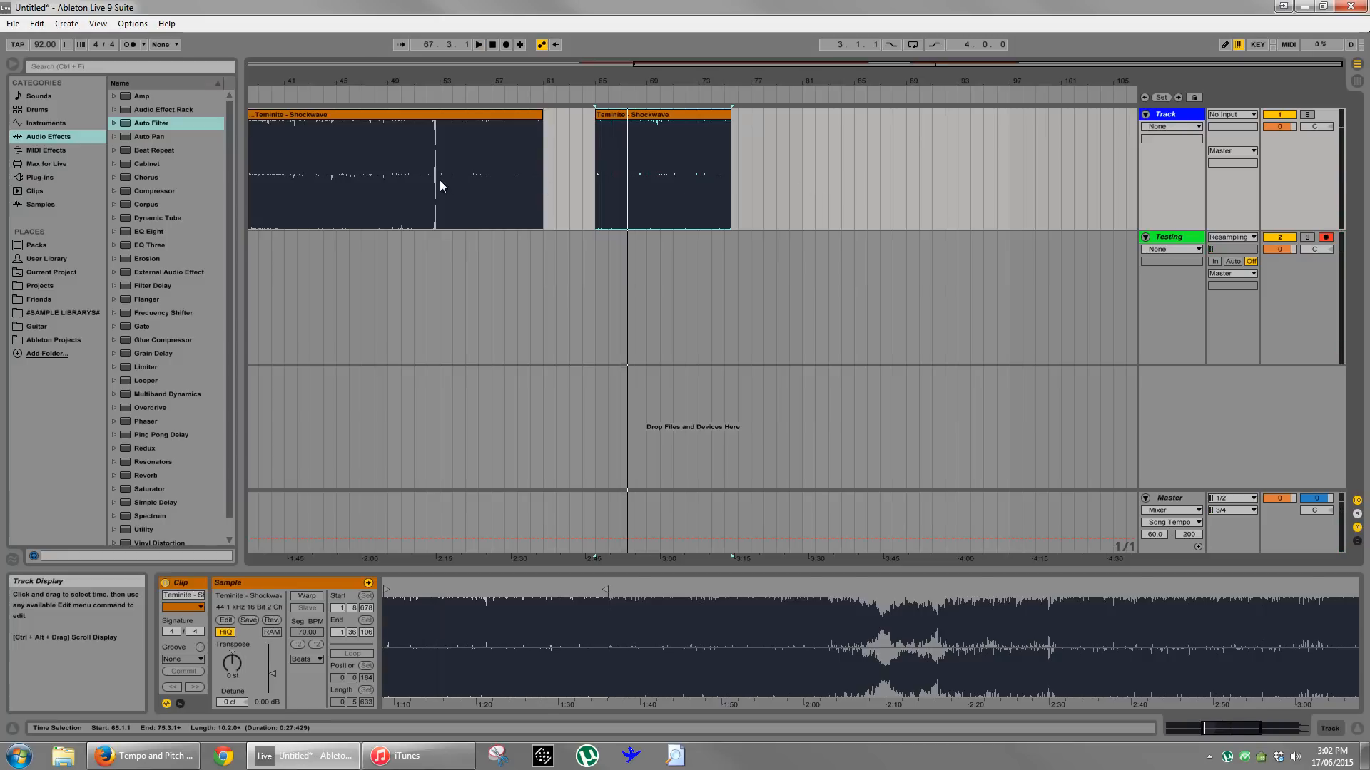
- Extend the end of the first Shockwave clip past the end of the song, covering the unwarped section
left_click_drag(440, 180, 541, 166)
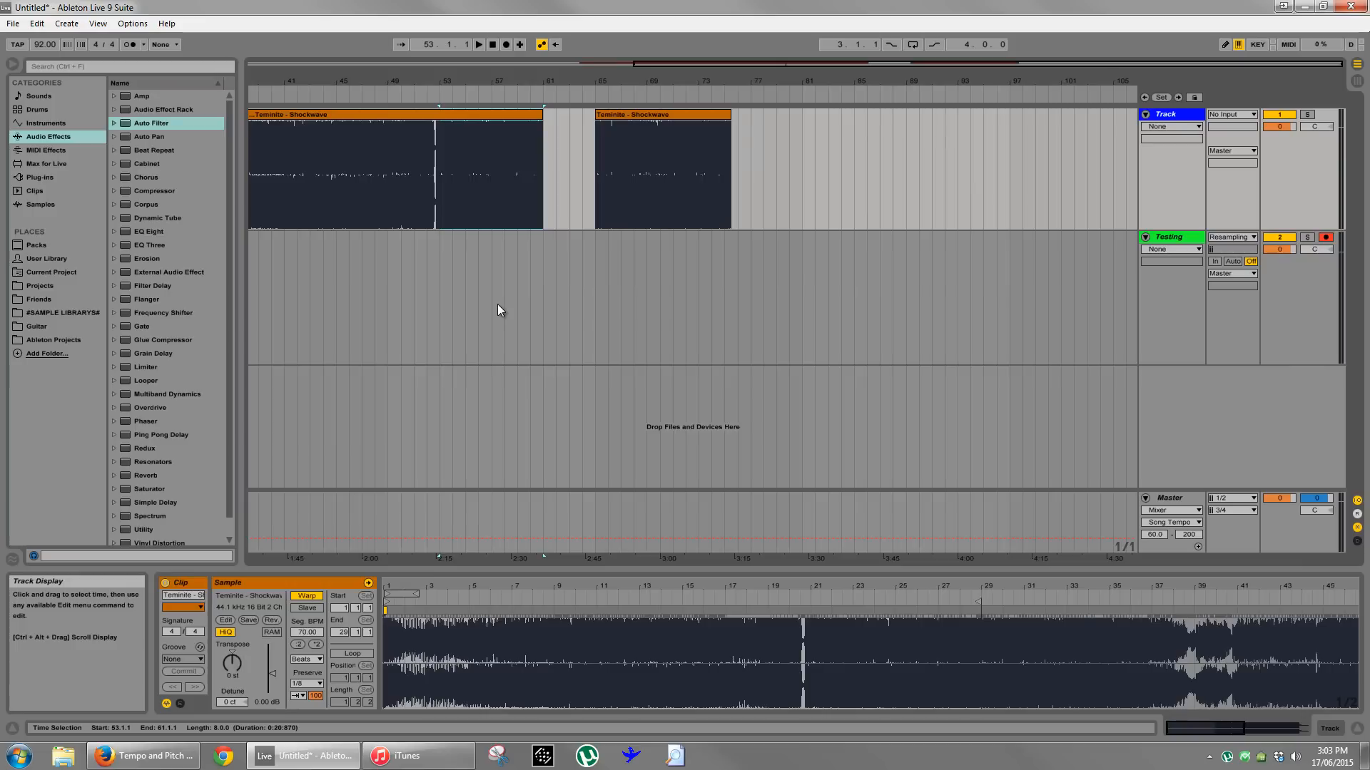
left_click_drag(493, 83, 761, 84)
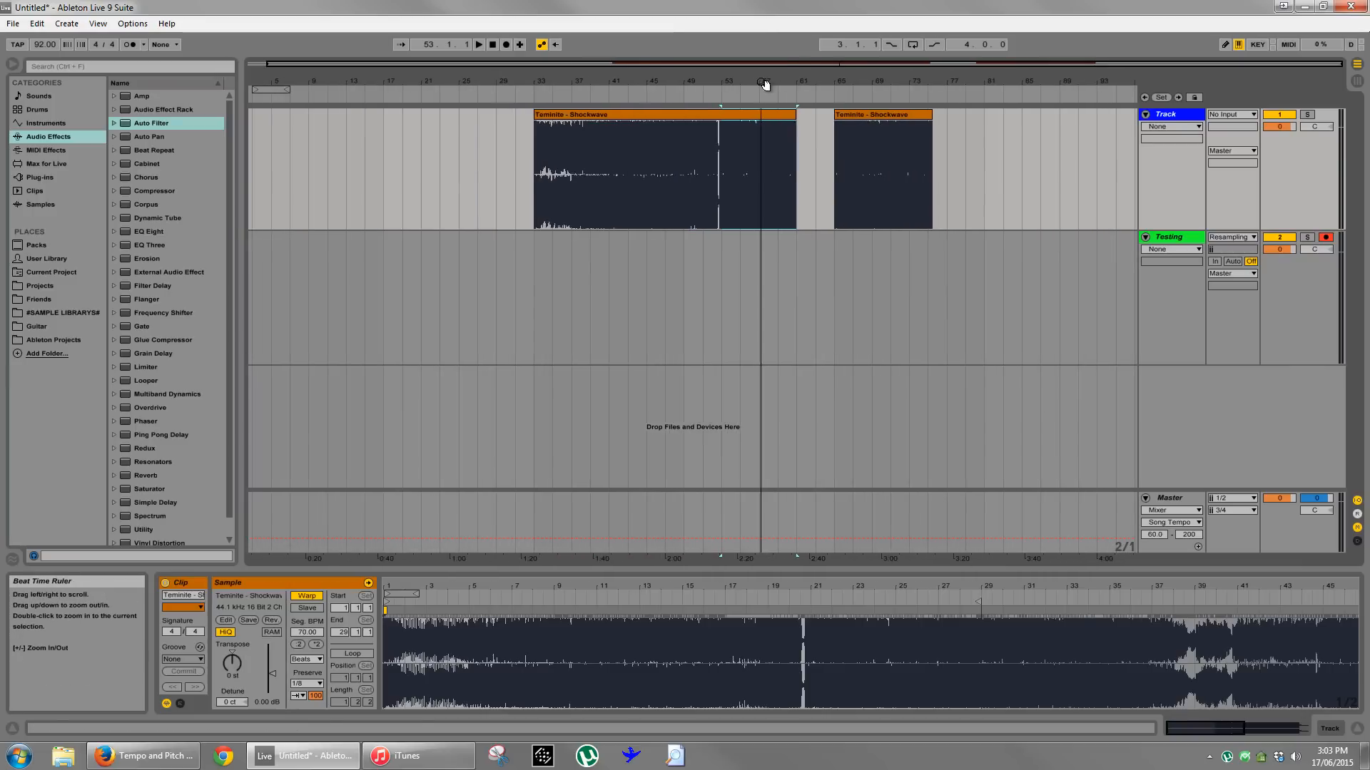
left_click(708, 116)
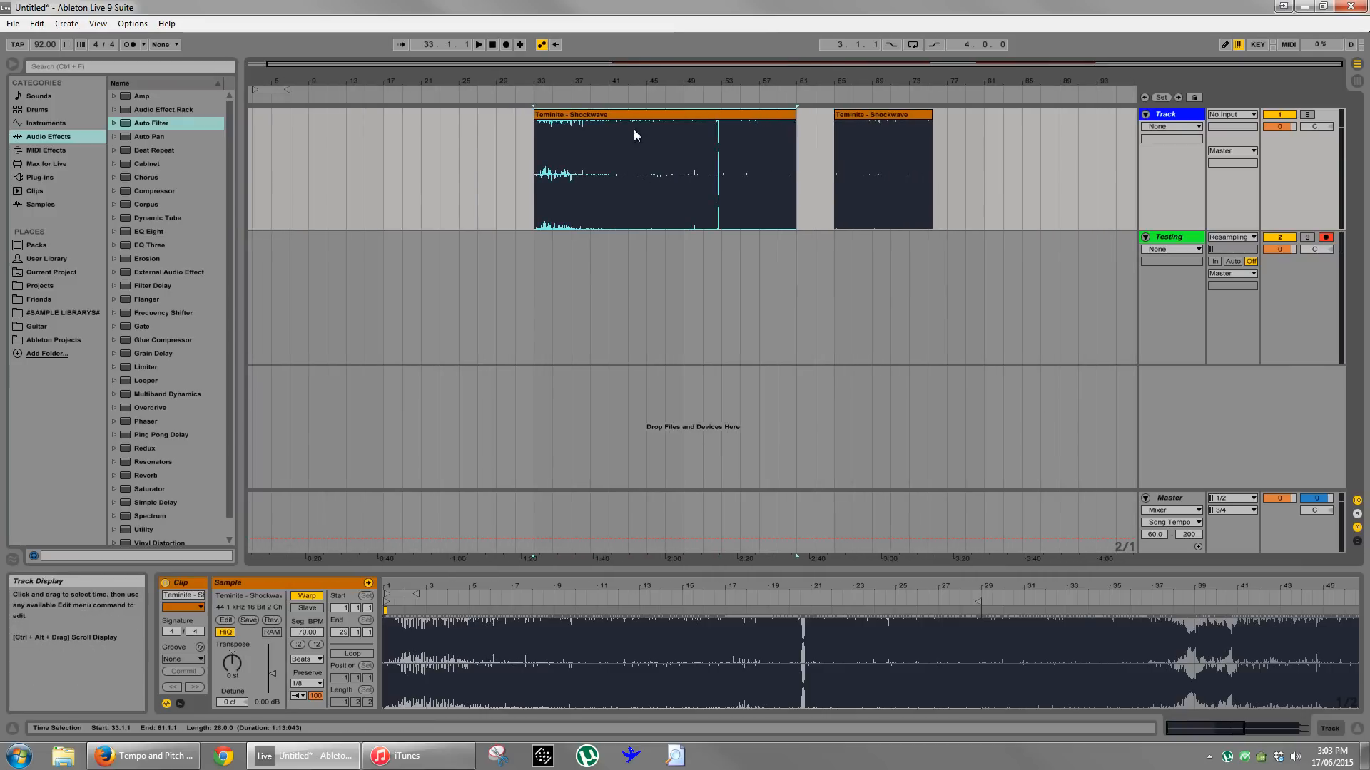
left_click_drag(795, 115, 1277, 116)
left_click_drag(879, 82, 880, 79)
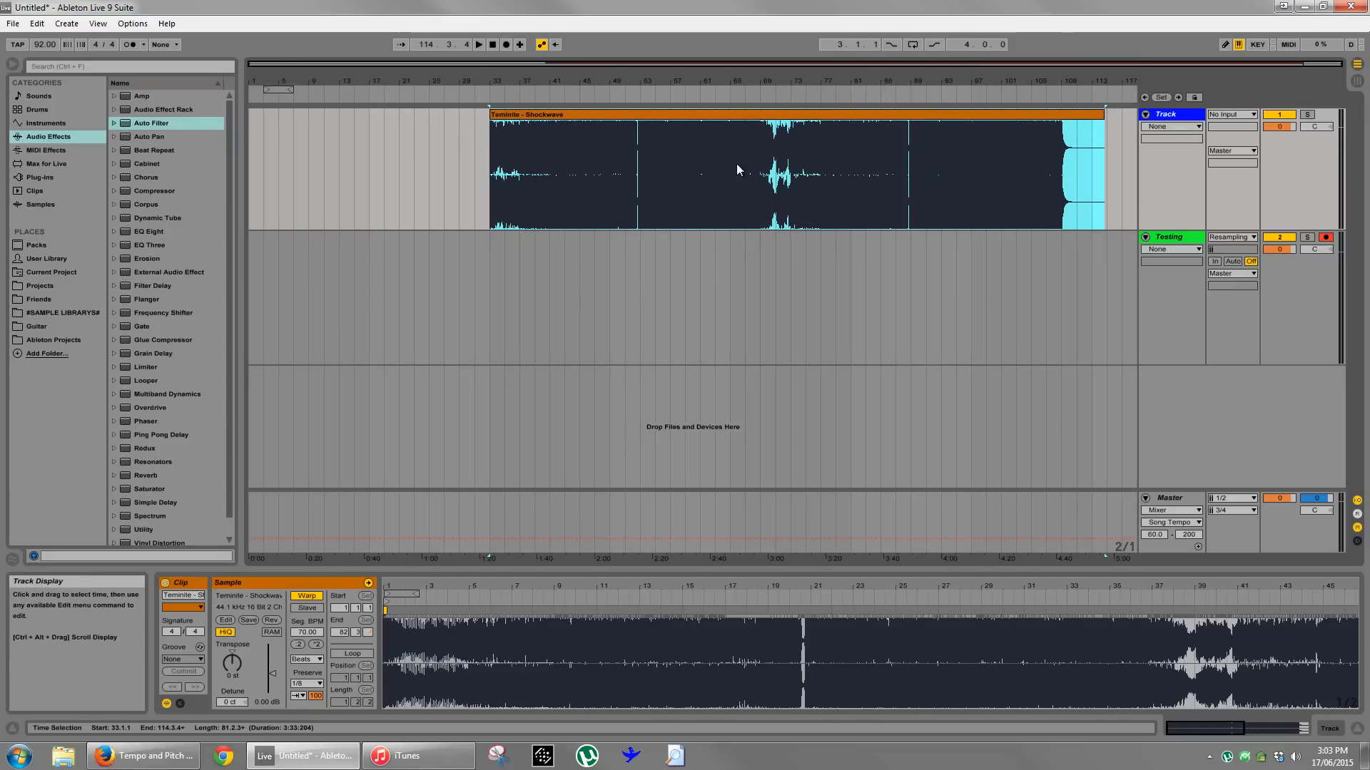
- Split Shockwave at bars 55 and 65 and delete the parts before and after that section
left_click(686, 170)
left_click_drag(644, 174, 723, 177)
key("space")
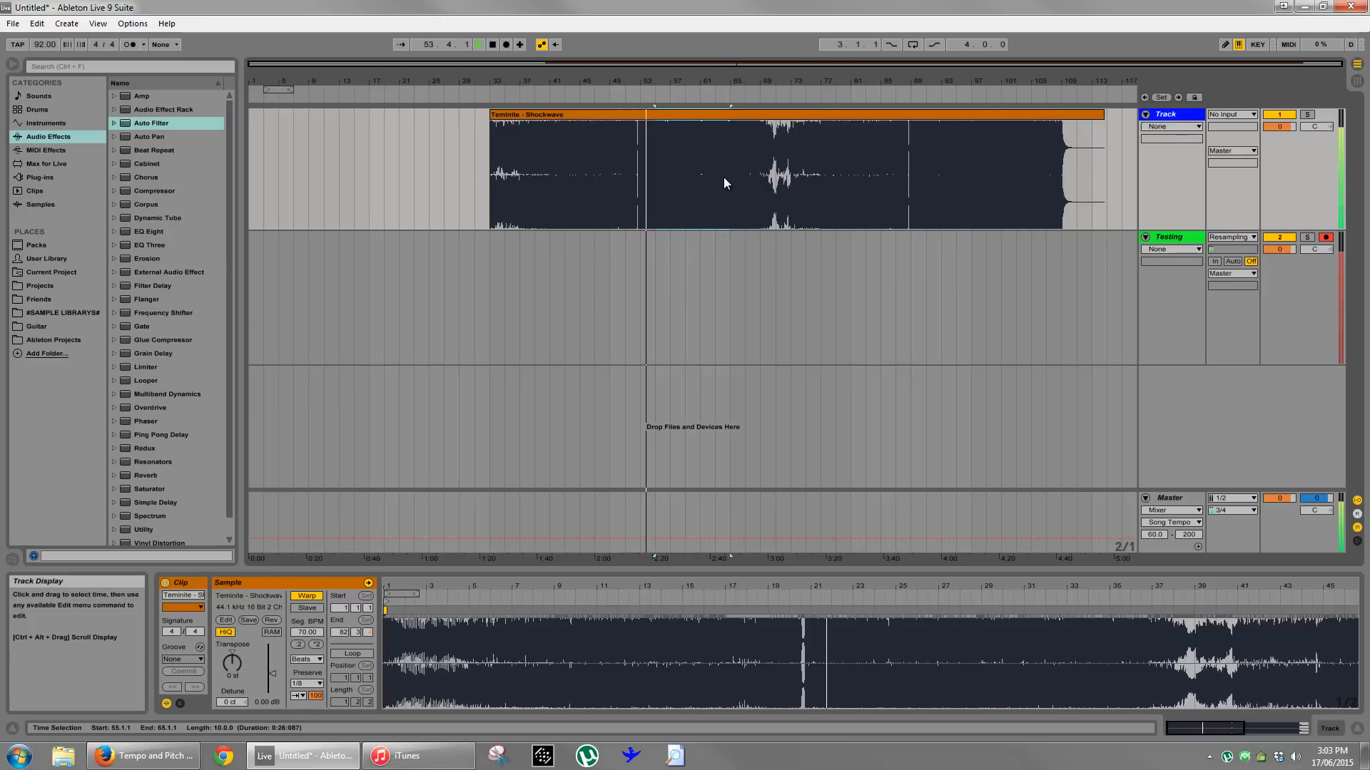
key("ctrl+e")
left_click(632, 116)
key("Delete")
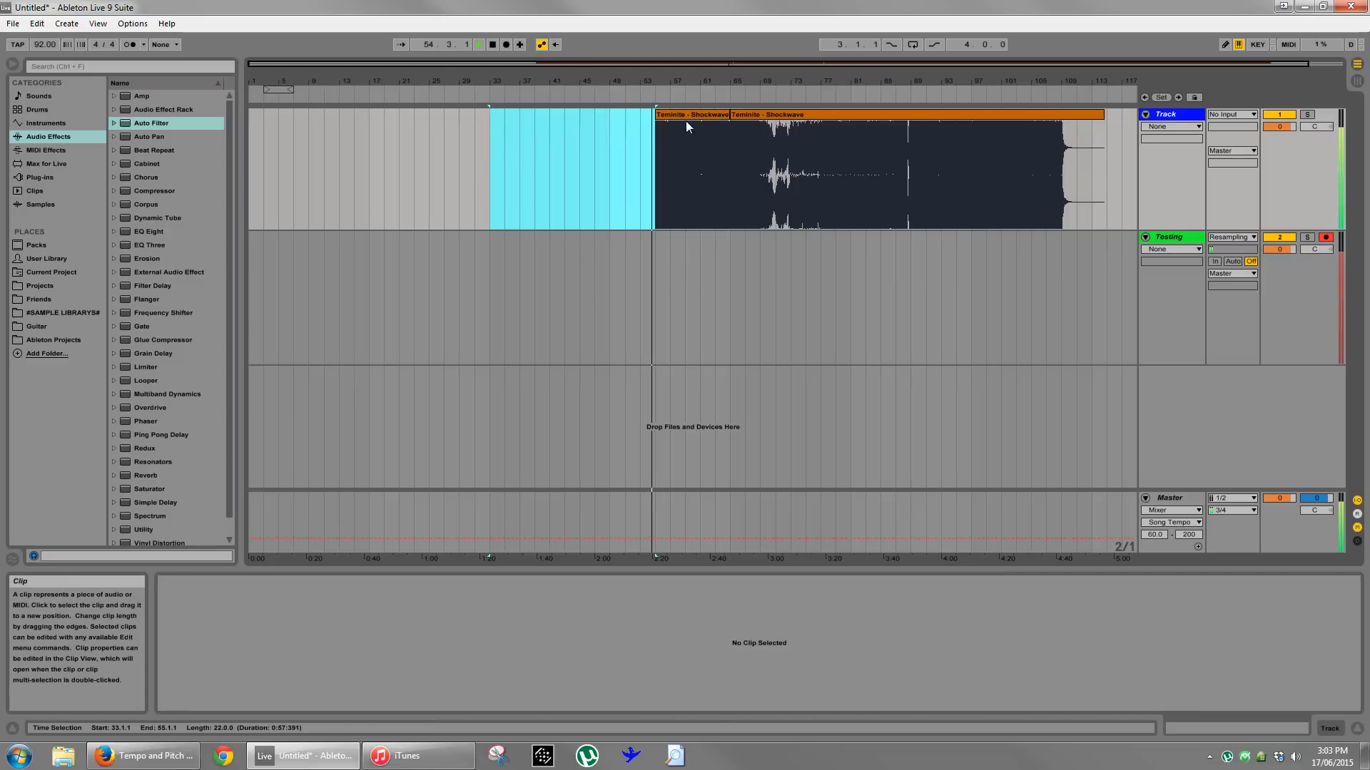
left_click(800, 116)
key("Delete")
left_click(687, 118)
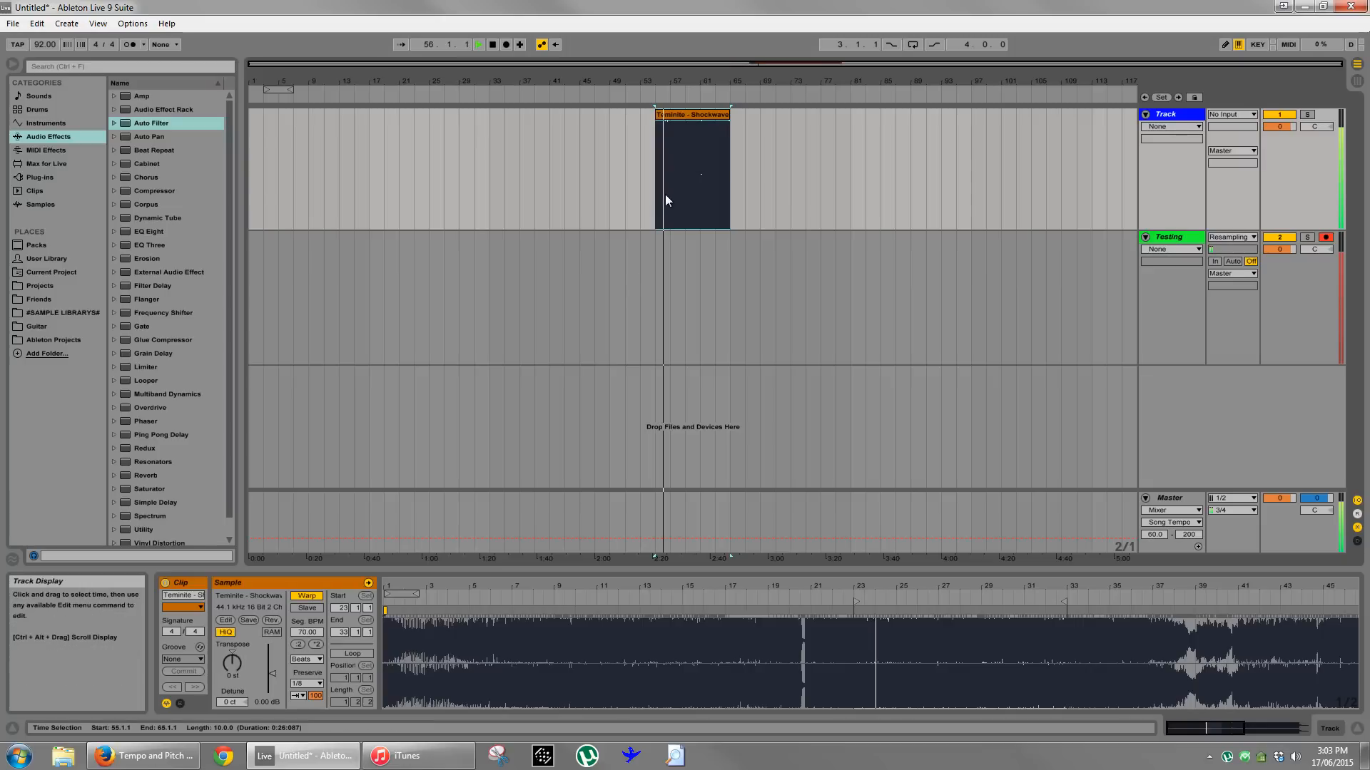
- Adjust the remaining Shockwave clip to span bars 53 to 61 and consolidate it
left_click_drag(650, 118, 636, 117)
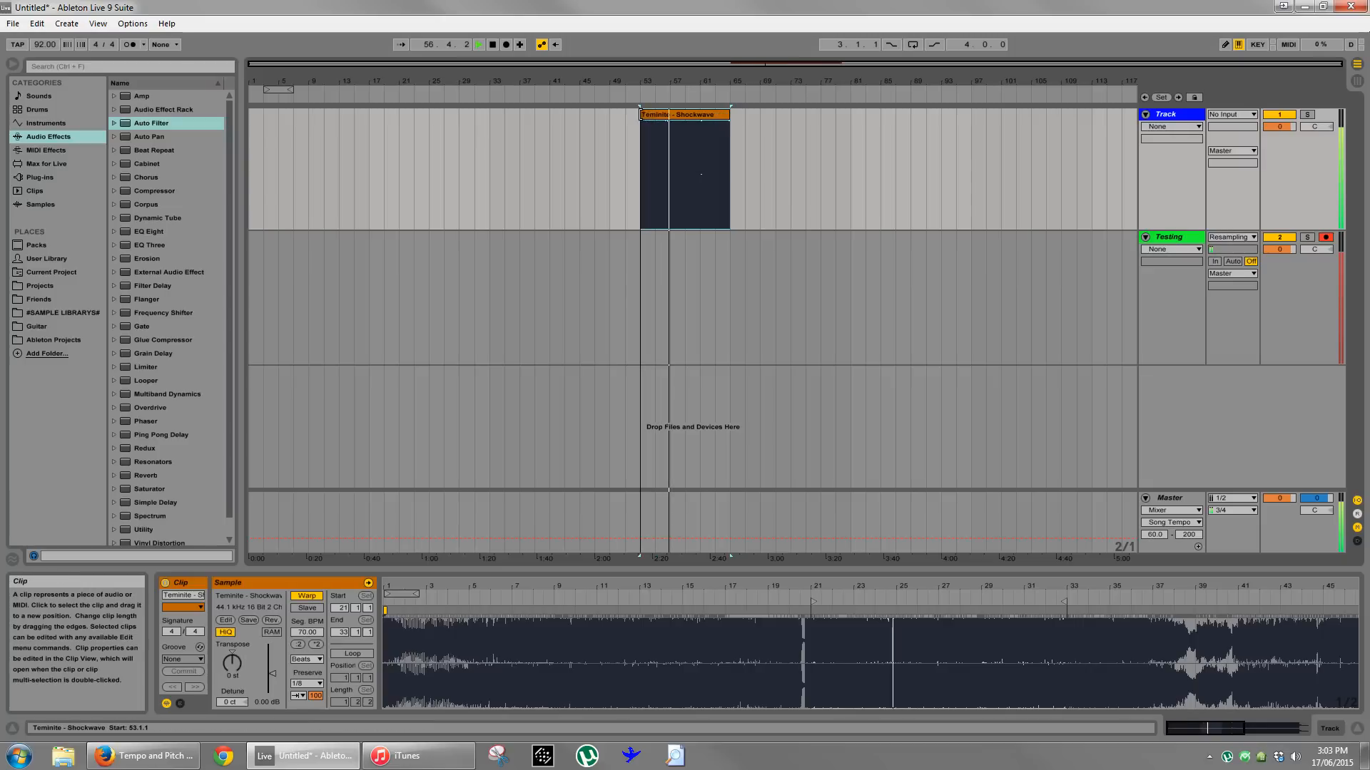
left_click_drag(729, 116, 700, 115)
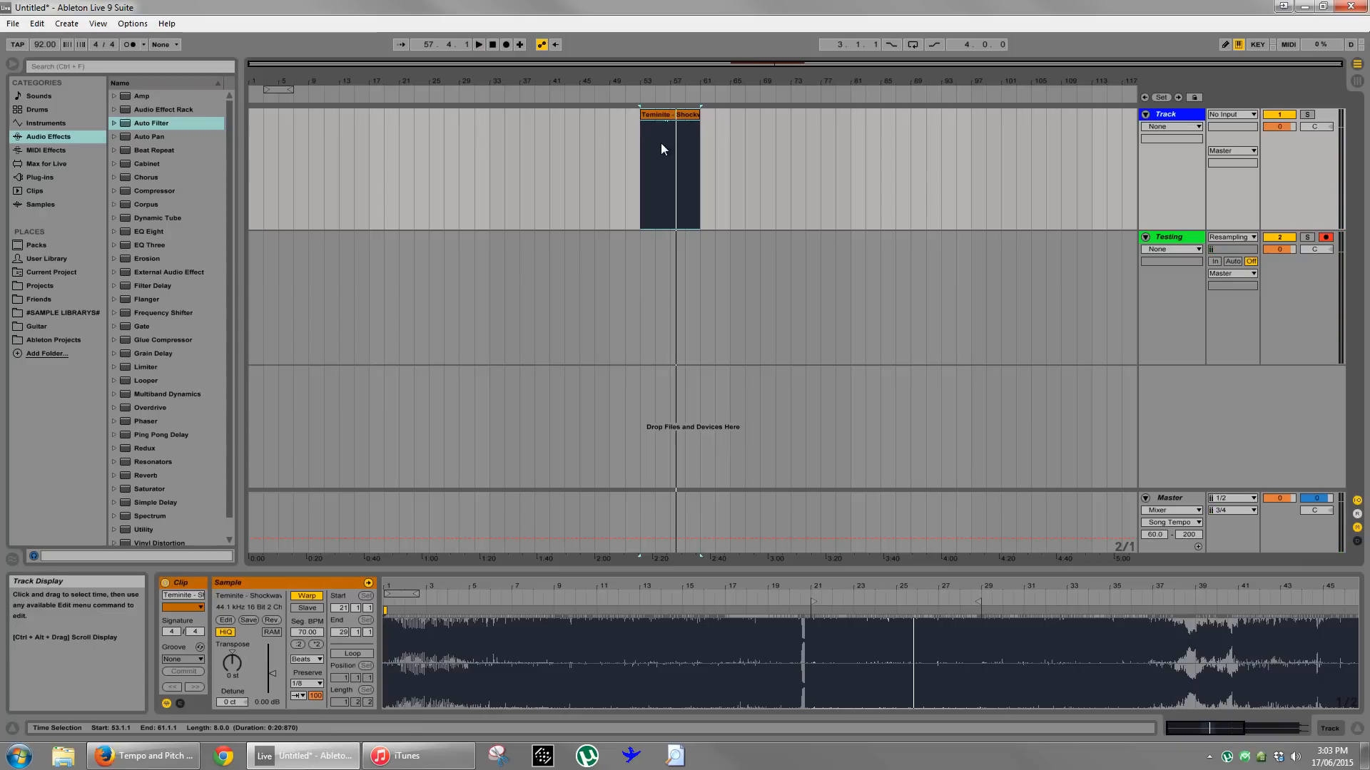
key("ctrl+j")
left_click(711, 160)
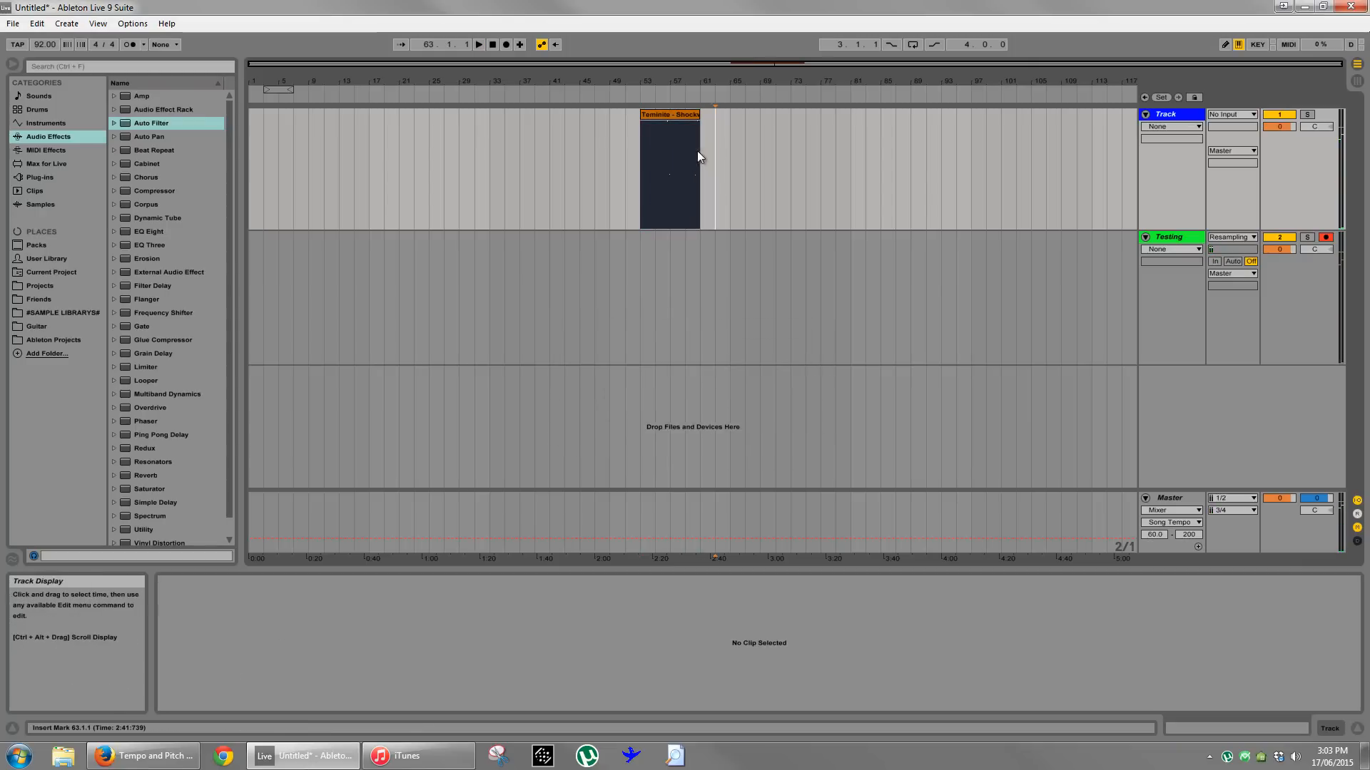
- Switch to the pitch-shifting calculator in Firefox and calculate the new tempo for a 92 bpm sample shifted by 1 semitone
left_click(157, 756)
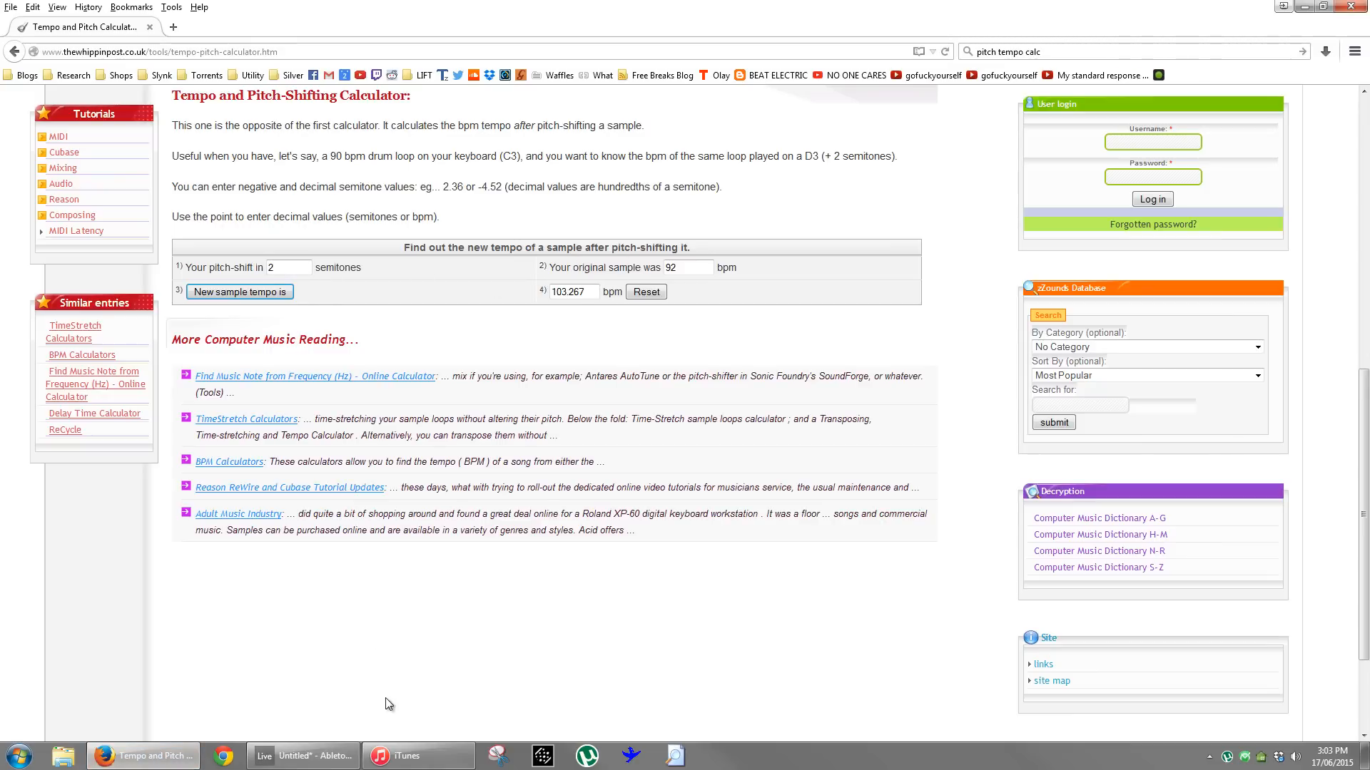
double_click(311, 268)
left_click(683, 270)
left_click_drag(687, 267, 657, 268)
left_click(272, 291)
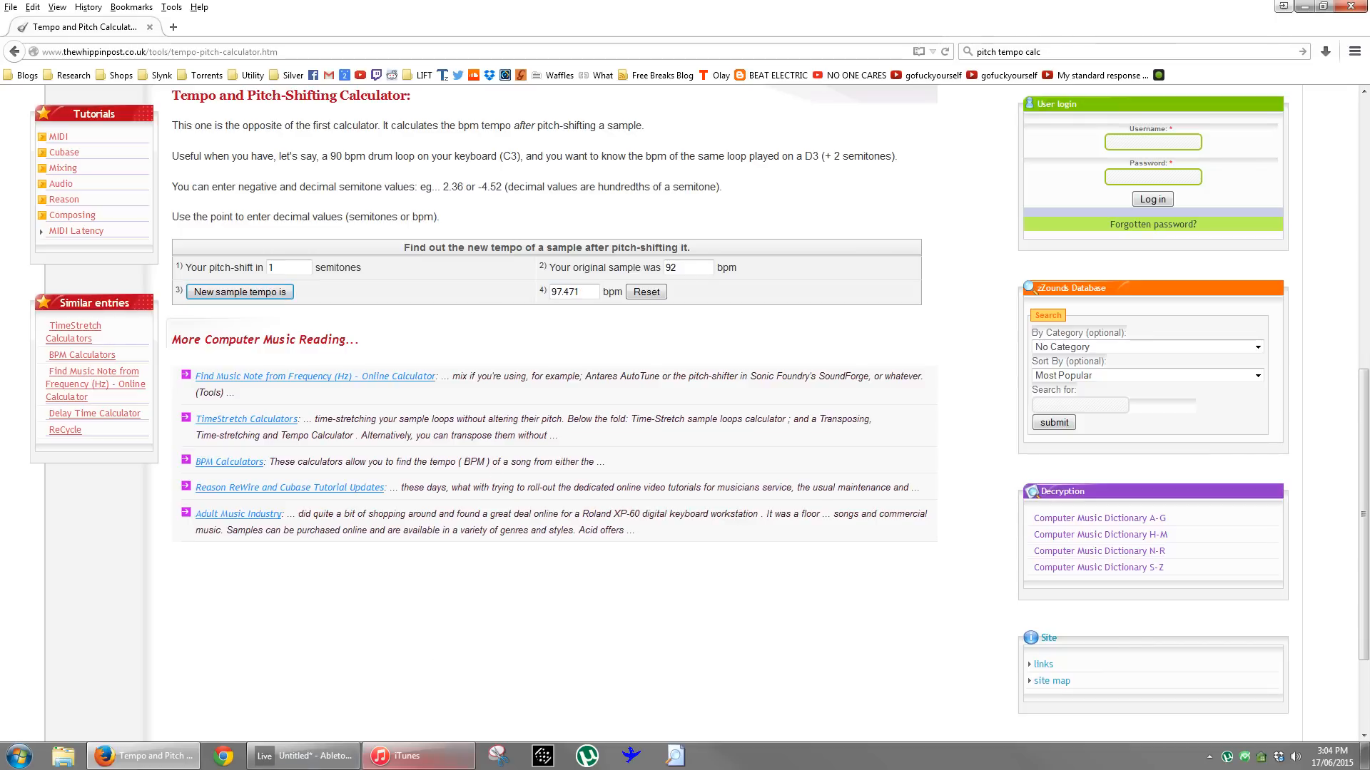
- Calculate the new tempo of the 92 bpm sample for a -1 semitone shift and return to Ableton Live
mouse_move(328, 758)
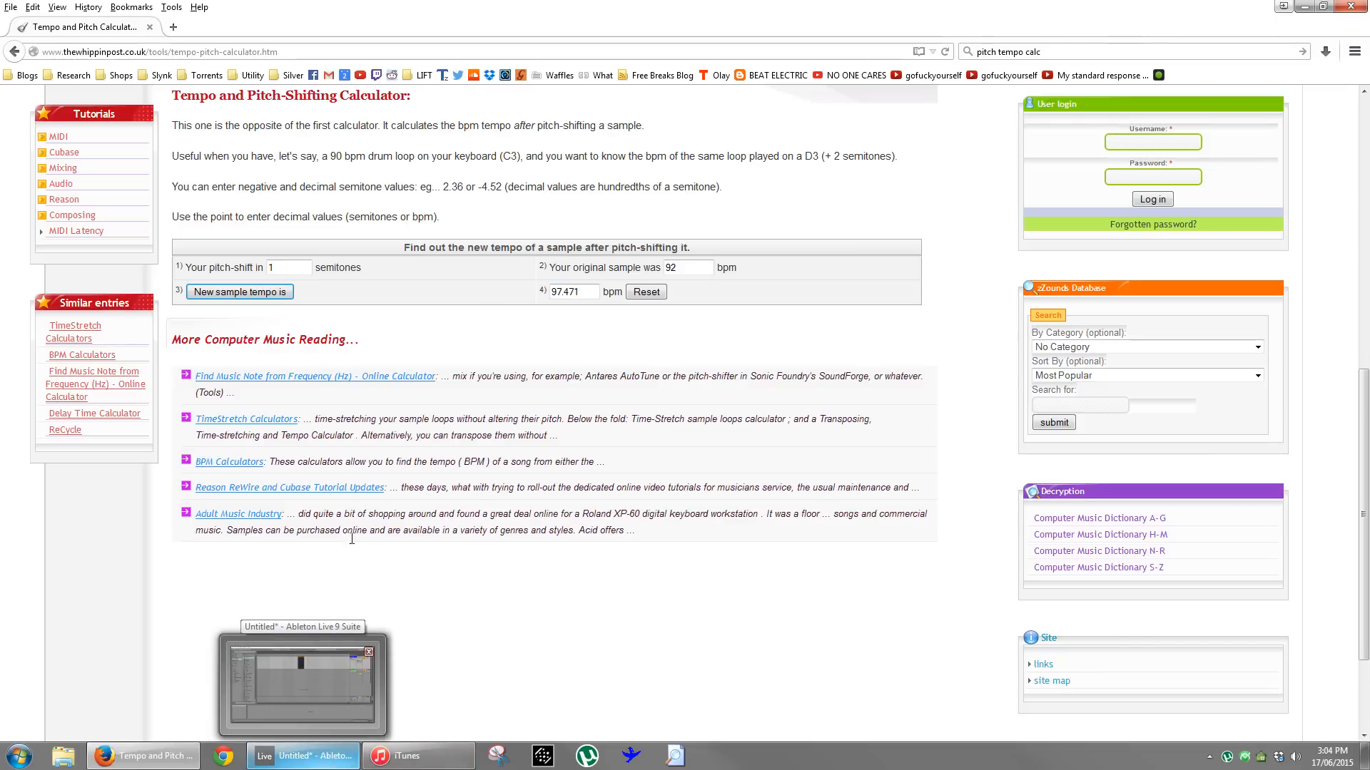
left_click(250, 269)
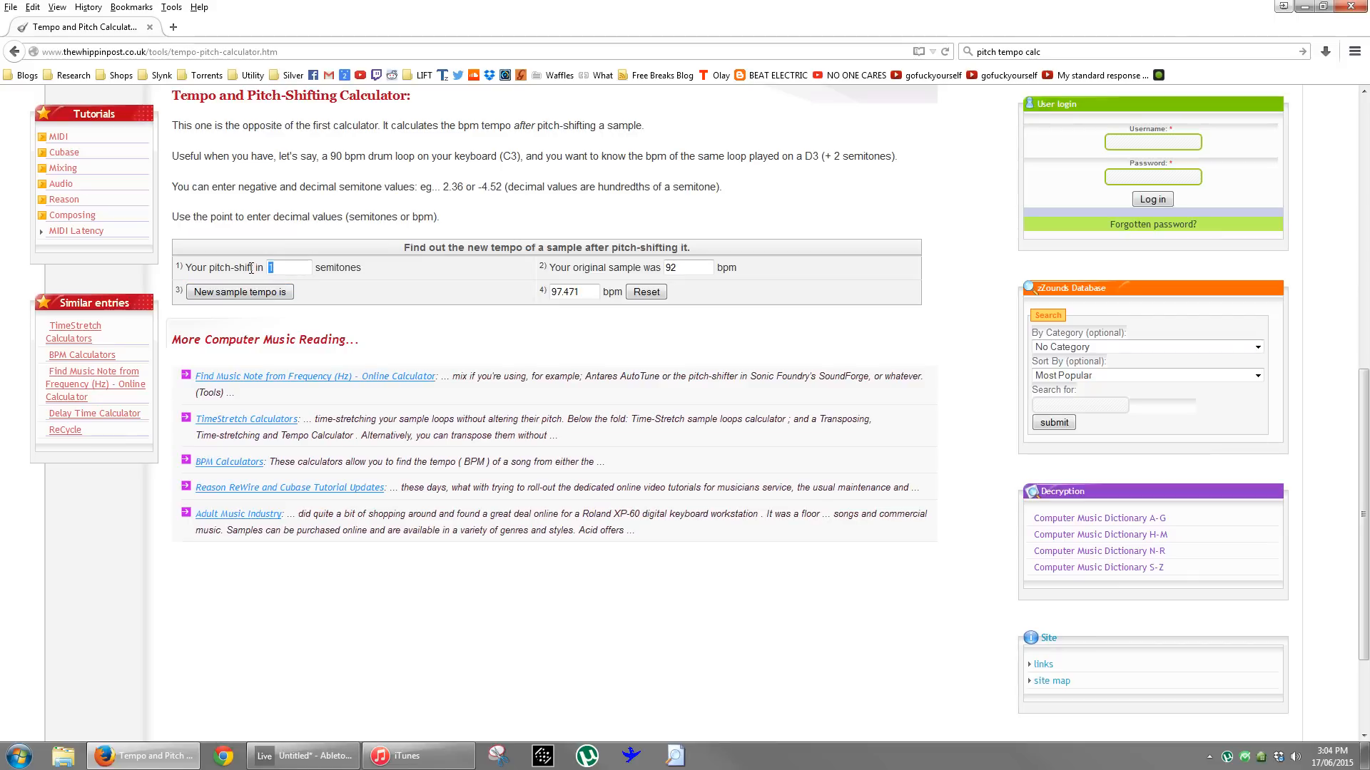
type("-1")
left_click(280, 293)
left_click(307, 756)
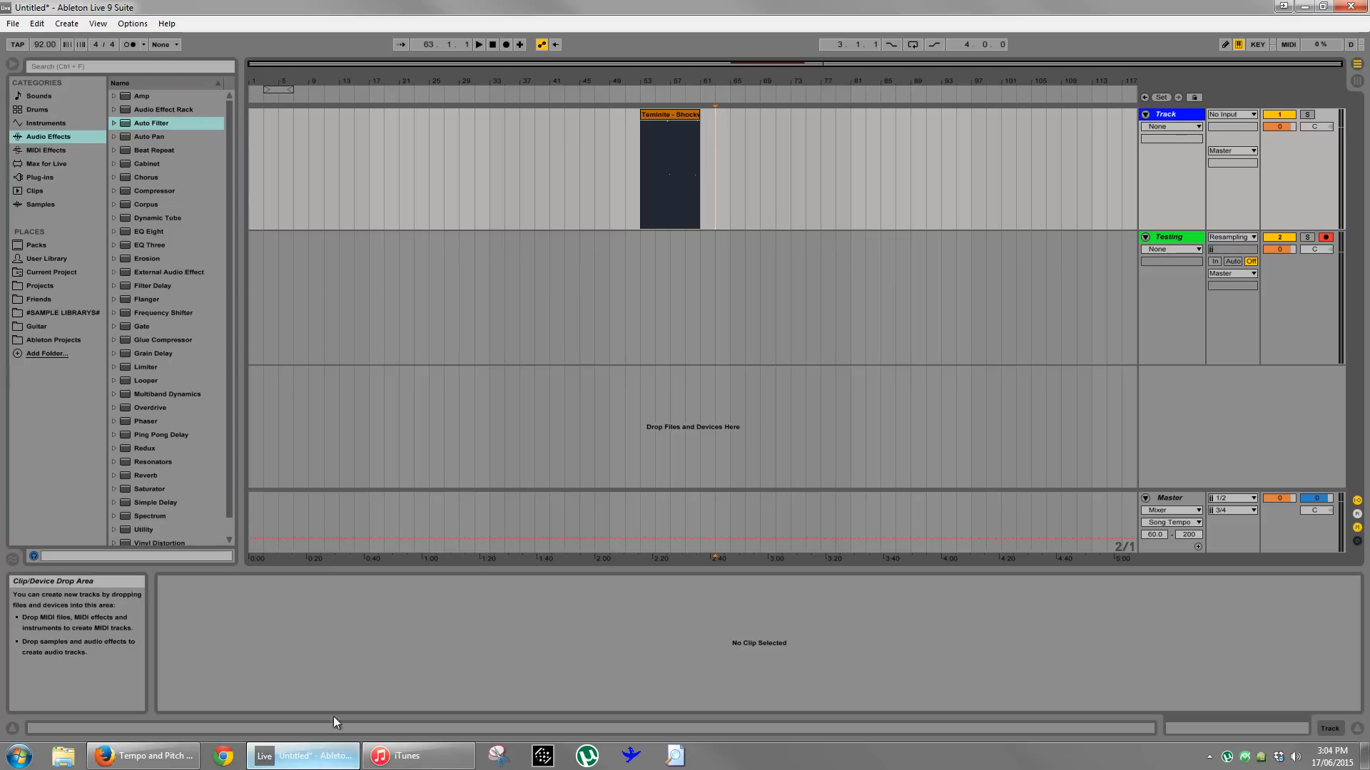
left_click_drag(684, 90, 678, 118)
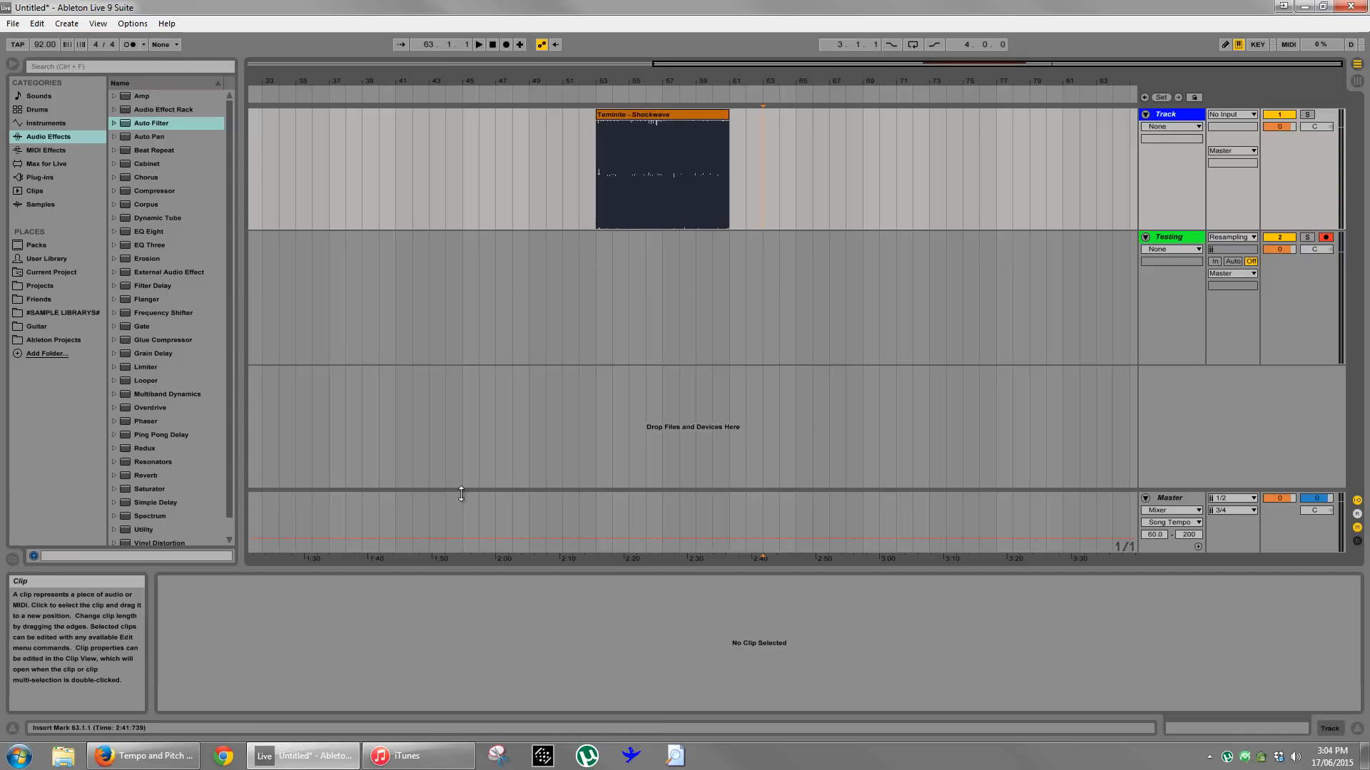
left_click(142, 755)
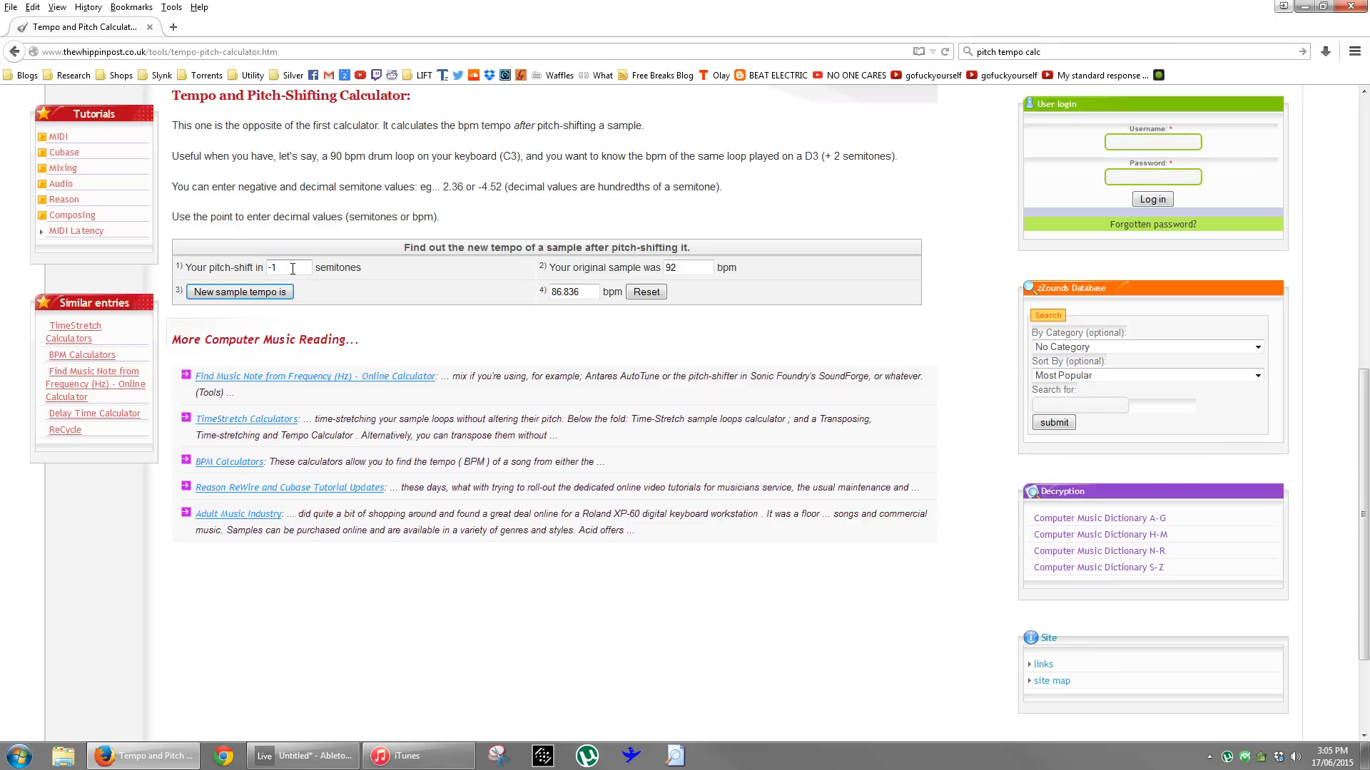
left_click(307, 756)
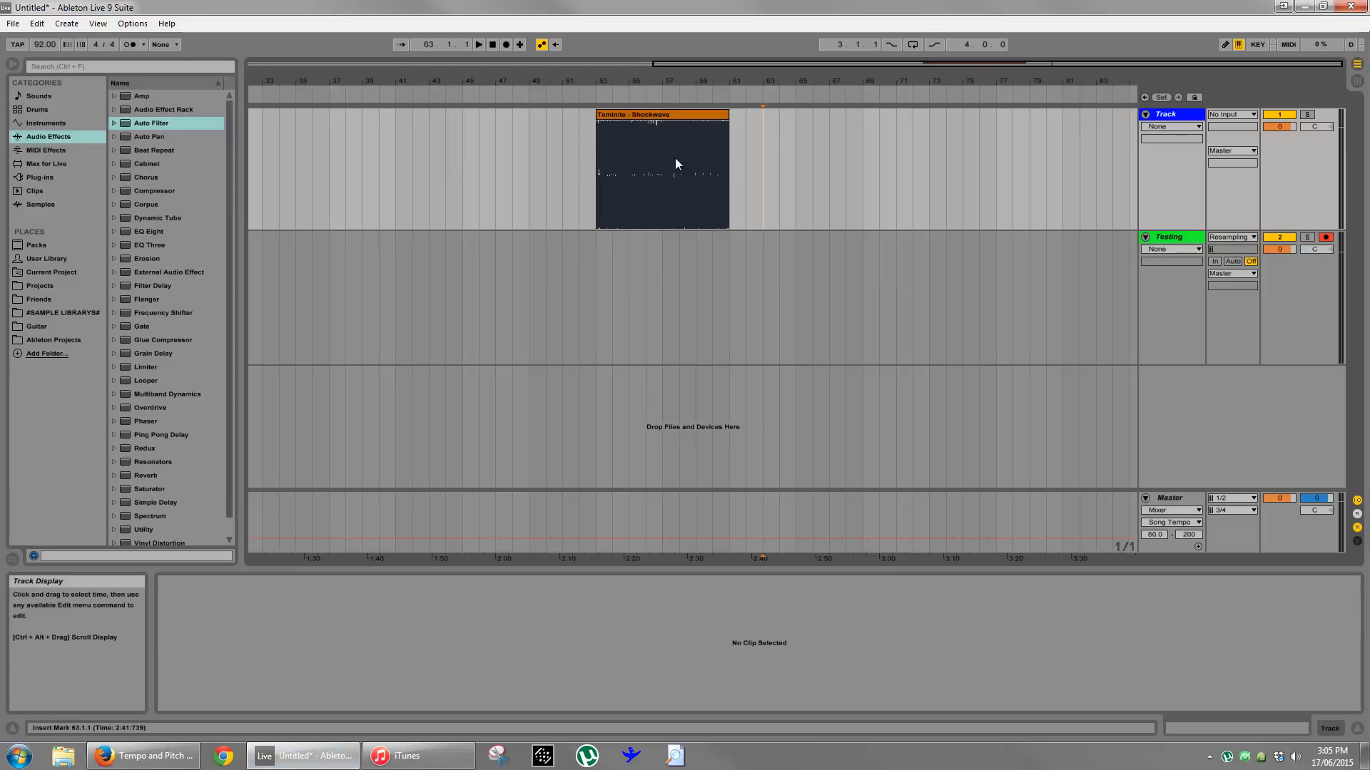
- Transpose the consolidated Shockwave clip up 1 semitone, play it, and turn off its warping
left_click(671, 114)
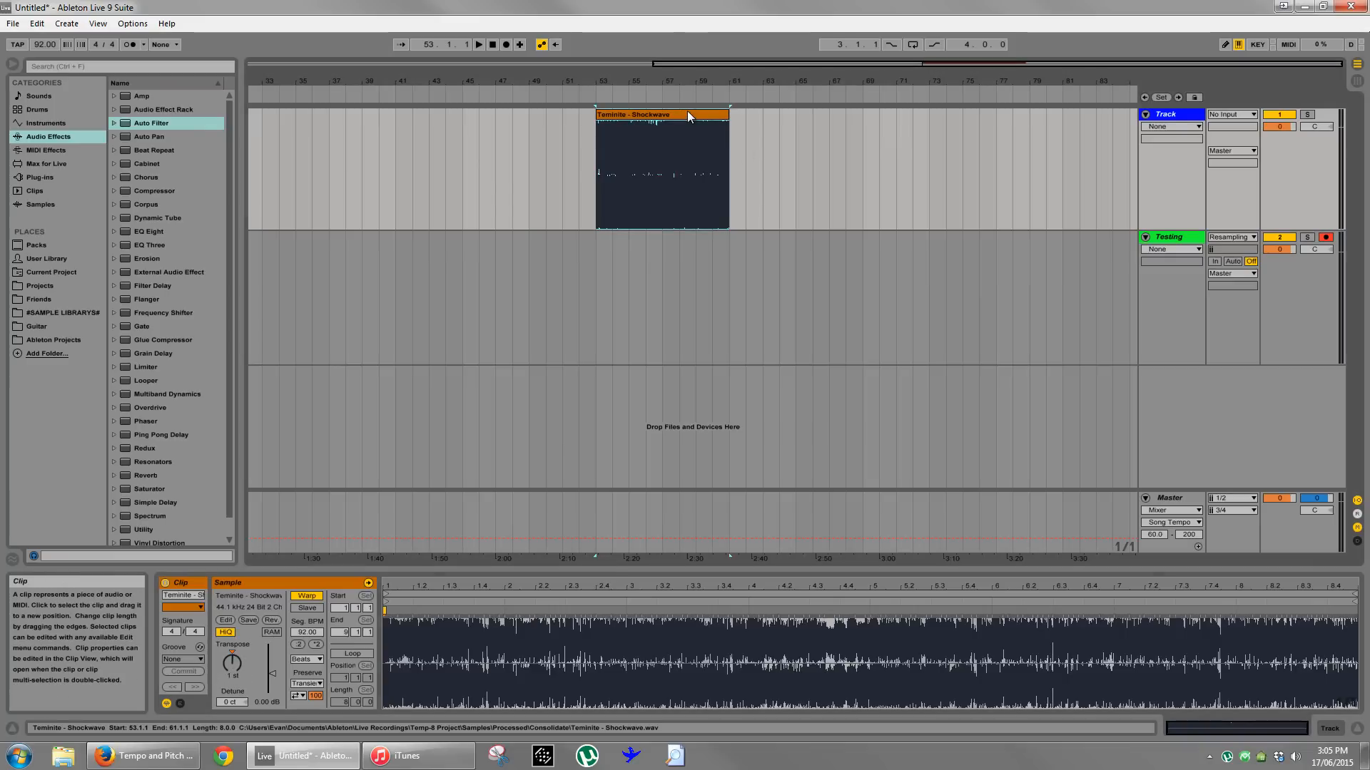
key("space")
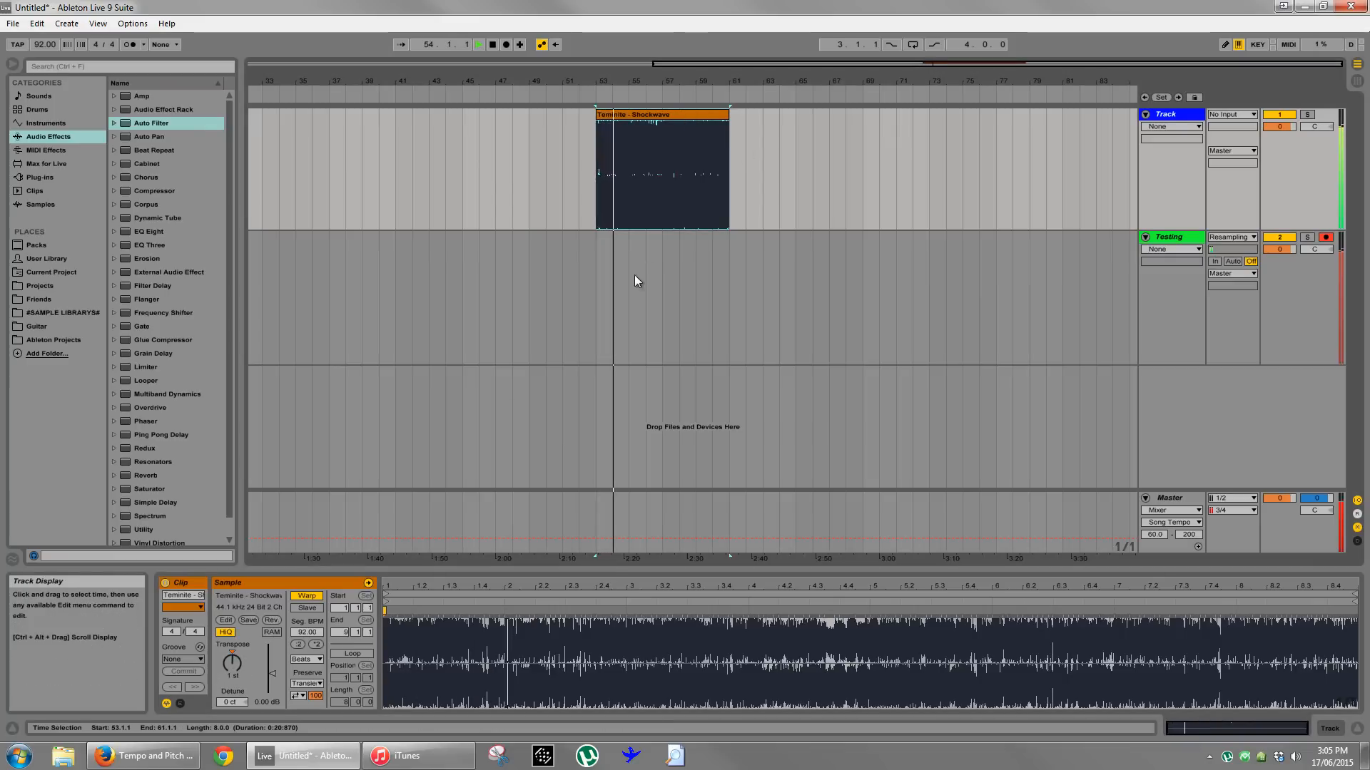
left_click(308, 597)
key("space")
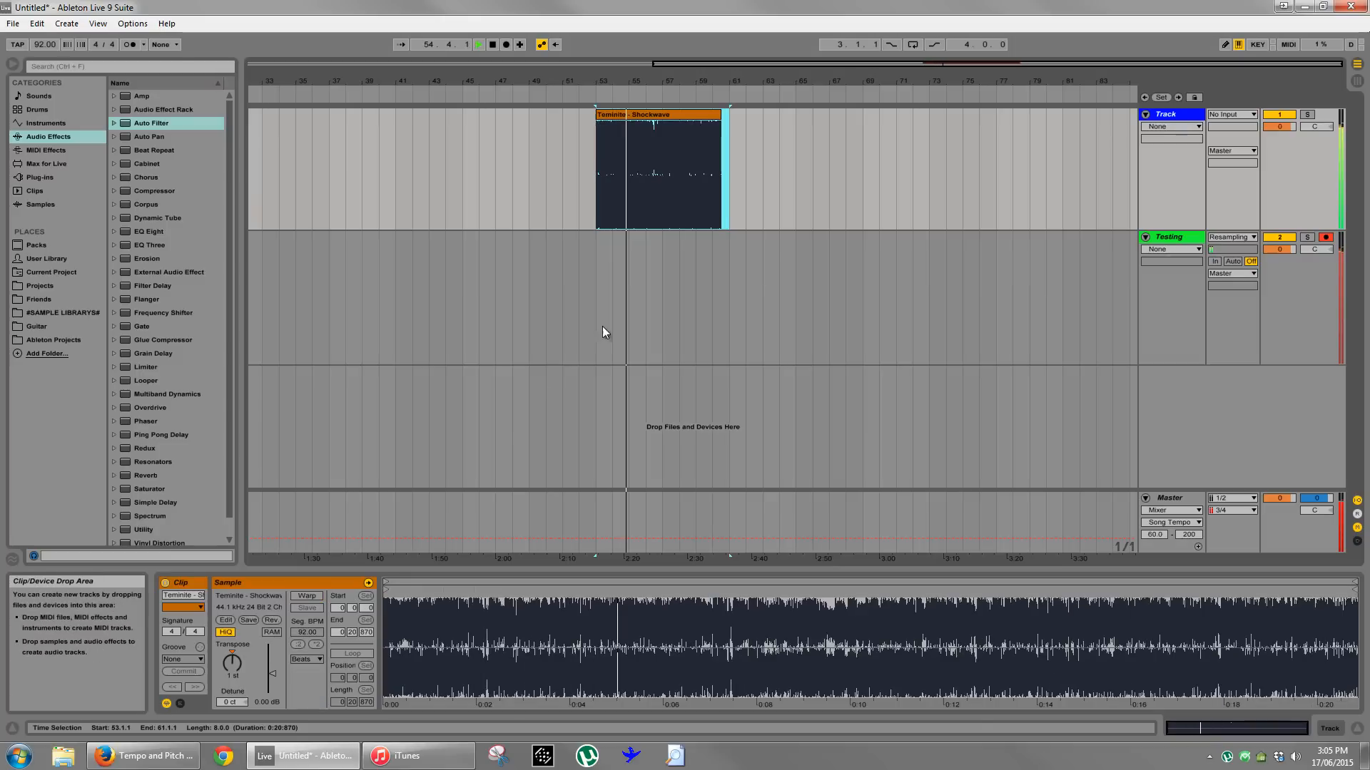
left_click(649, 118)
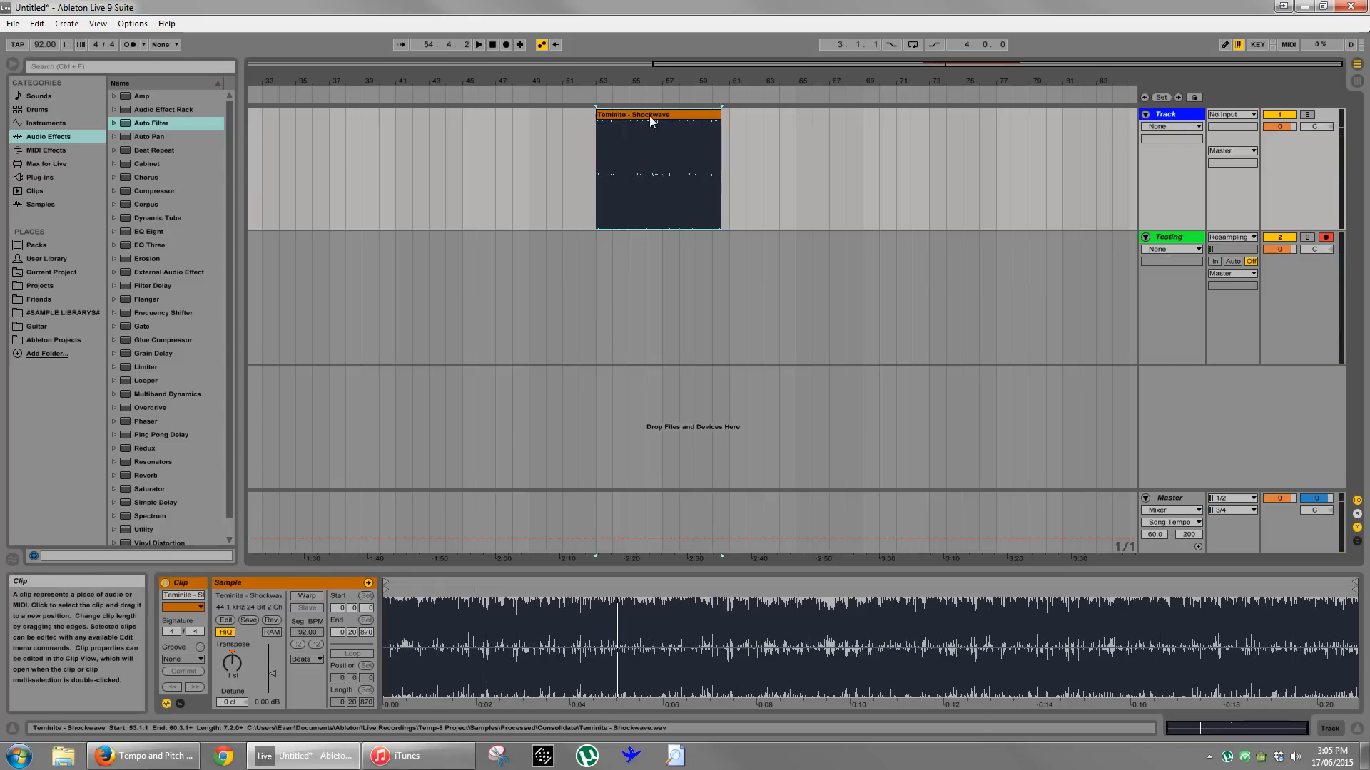
- Play the unwarped Shockwave clip from bar 53 and transpose it to -1 semitone during playback, ending with playback stopped
left_click(599, 200)
key("space")
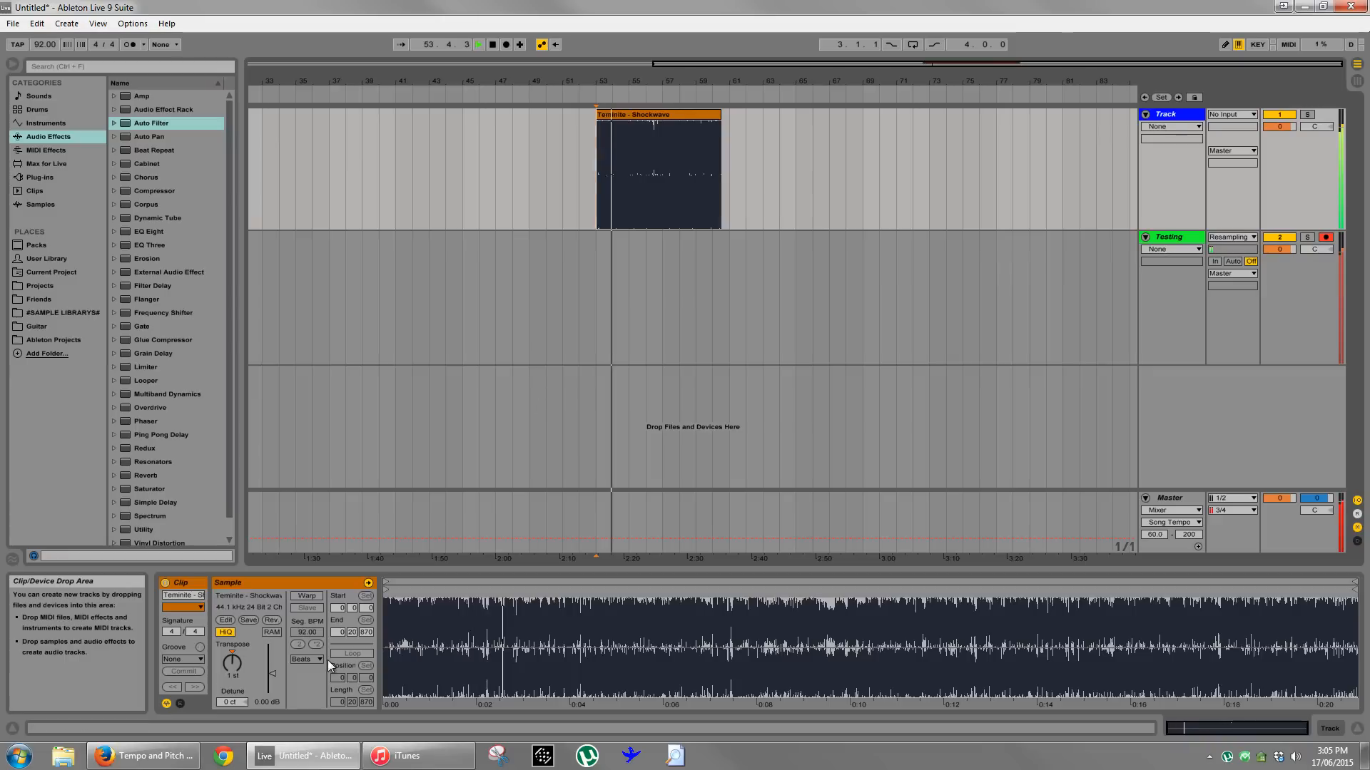
left_click_drag(231, 662, 231, 669)
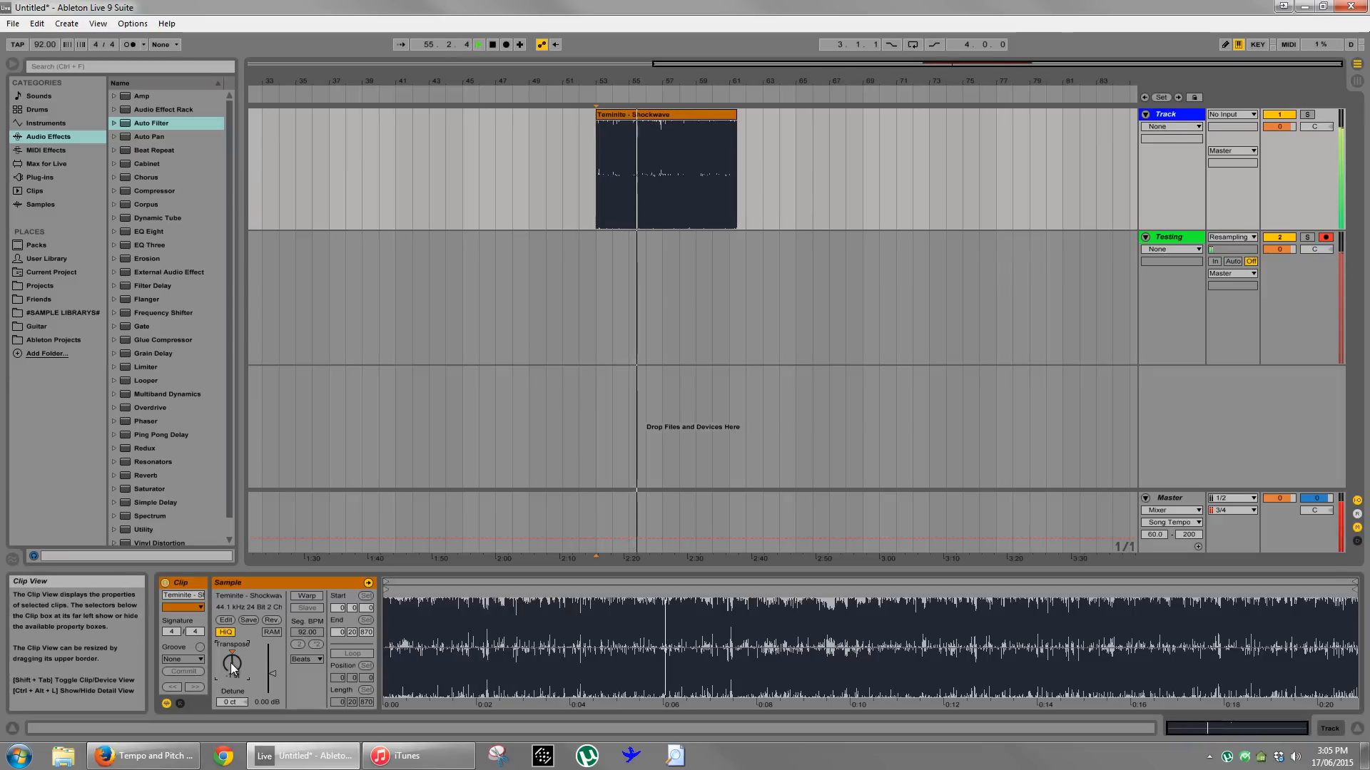
key("space")
- Compare the Shockwave clip's span on the timeline at 1 and -1 semitone, leaving its transposition at -1
left_click_drag(760, 145, 597, 147)
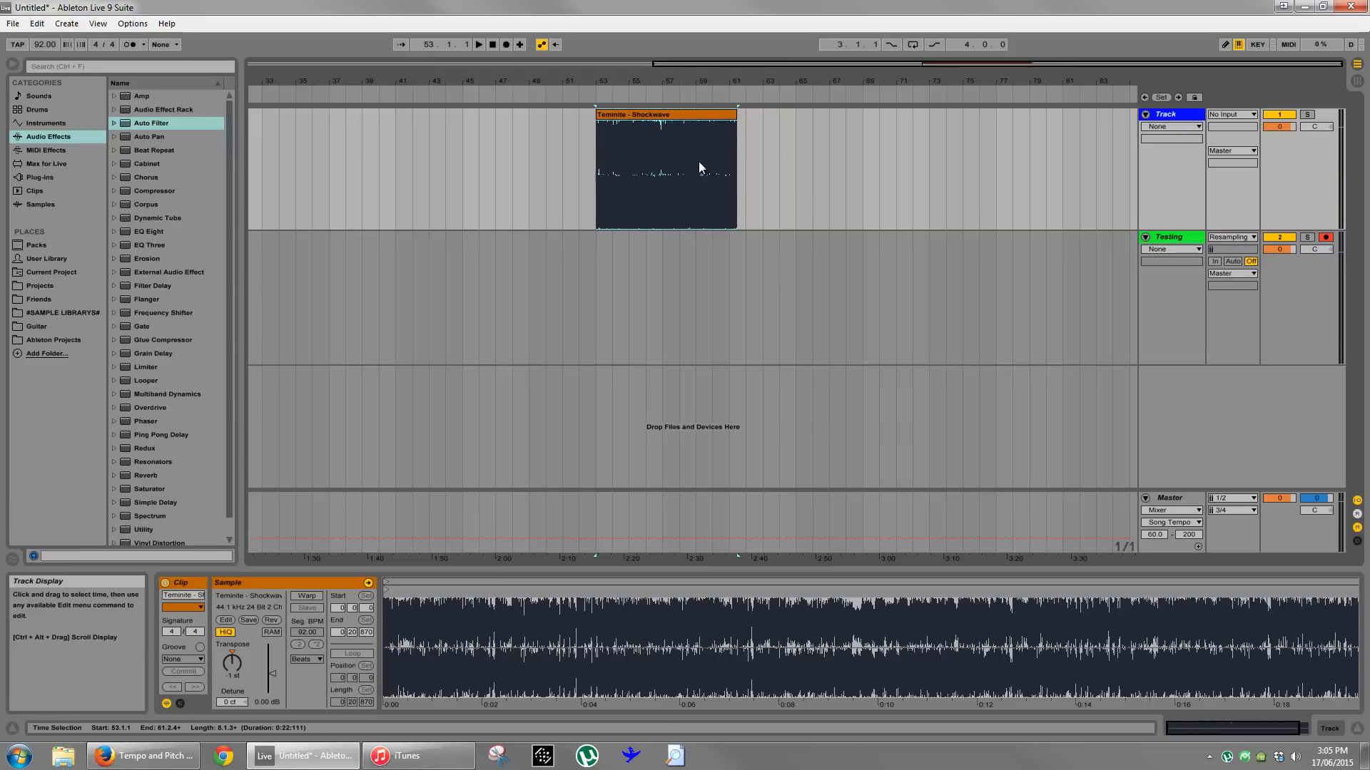
left_click_drag(229, 665, 230, 656)
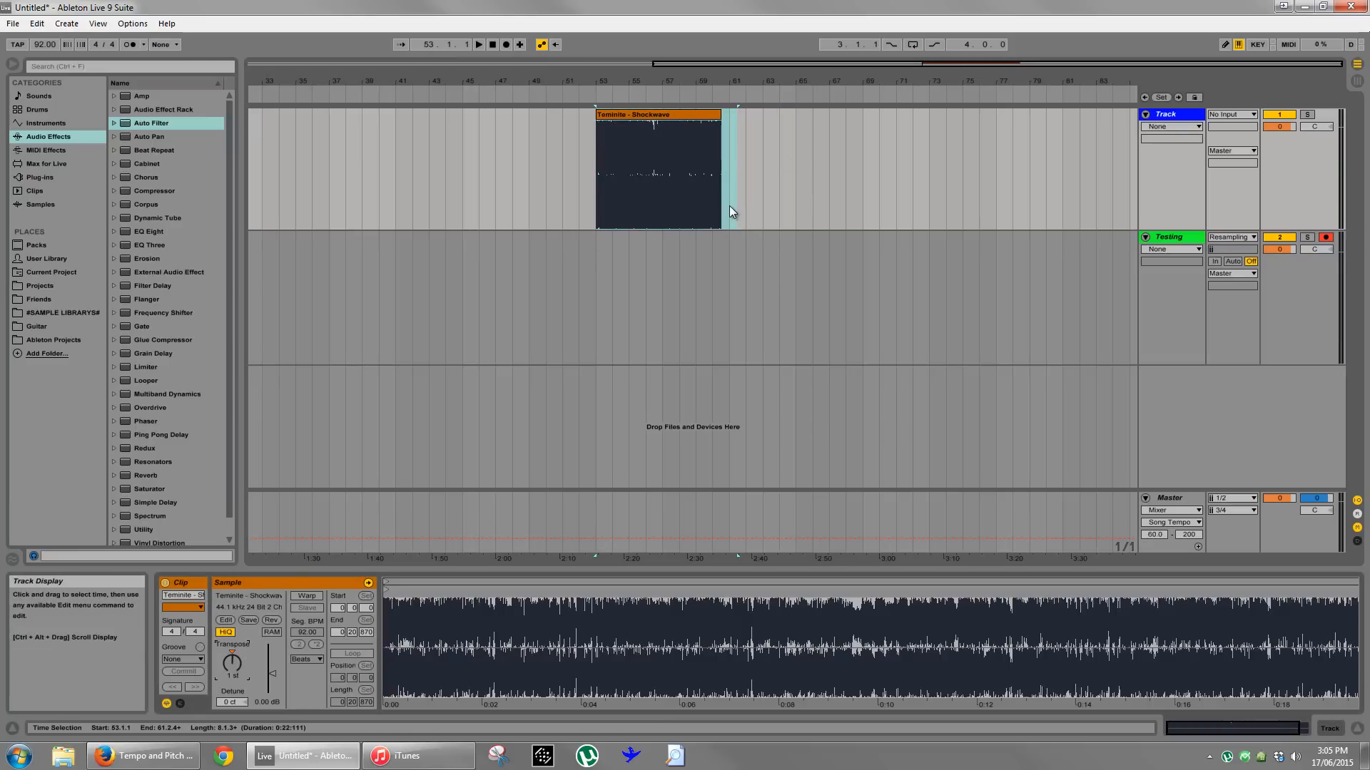
left_click_drag(729, 206, 593, 204)
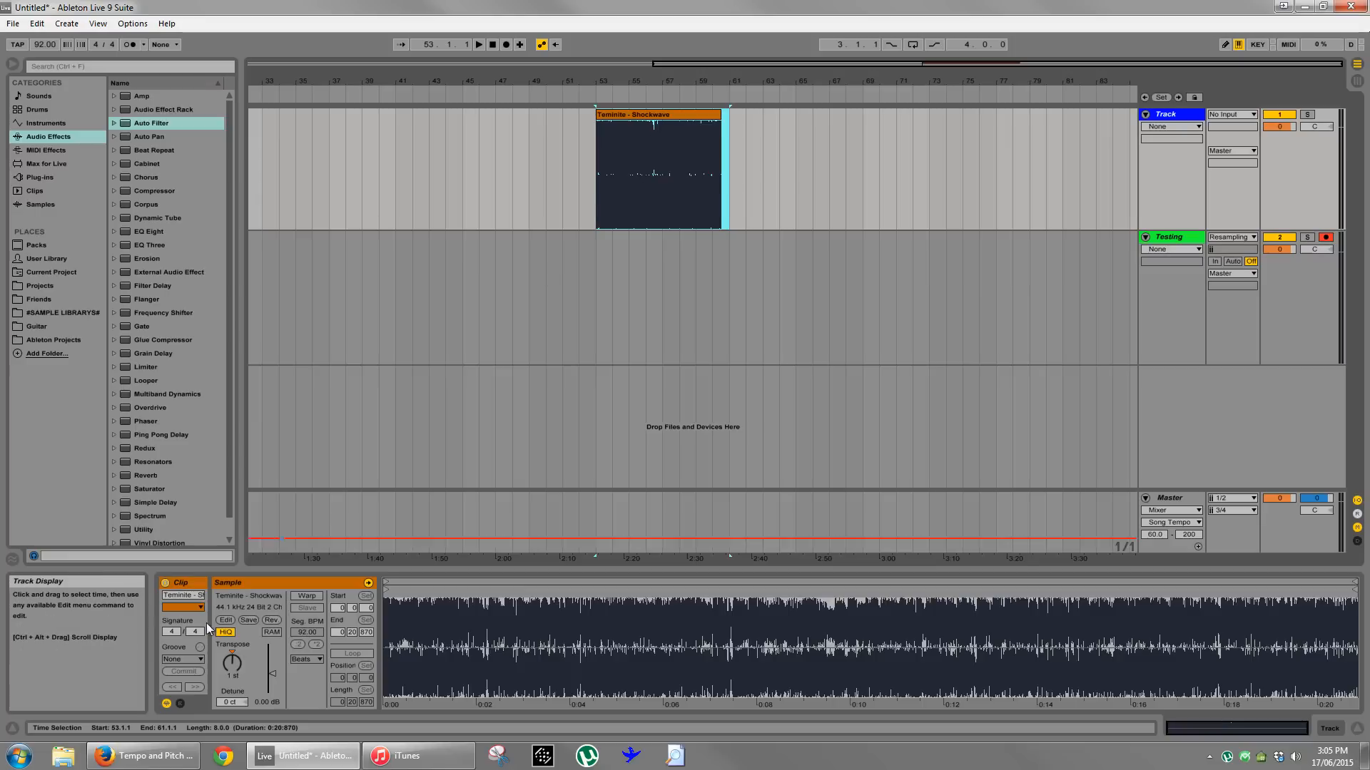
left_click_drag(232, 664, 234, 675)
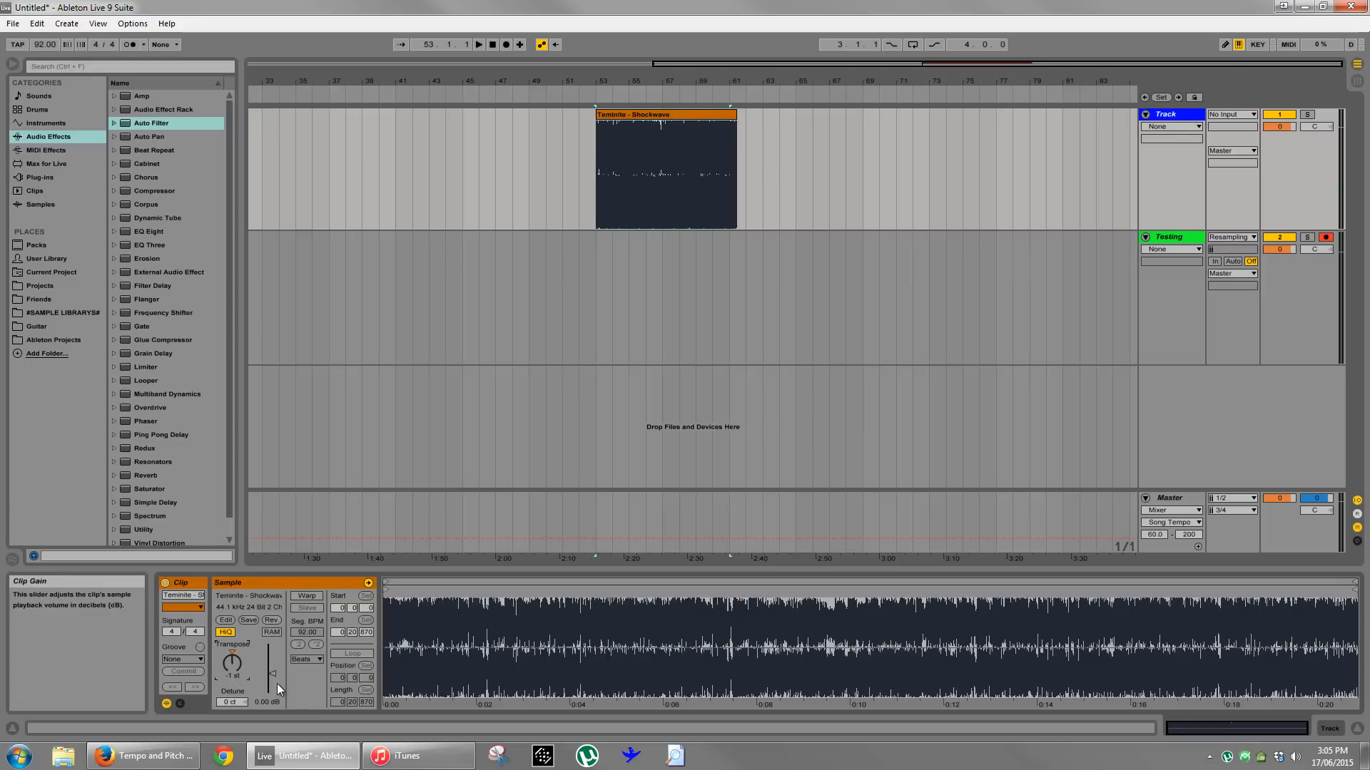
- Check the new tempo calculated for the -1 semitone shift in Firefox and return to Ableton Live
left_click(143, 756)
left_click(568, 292)
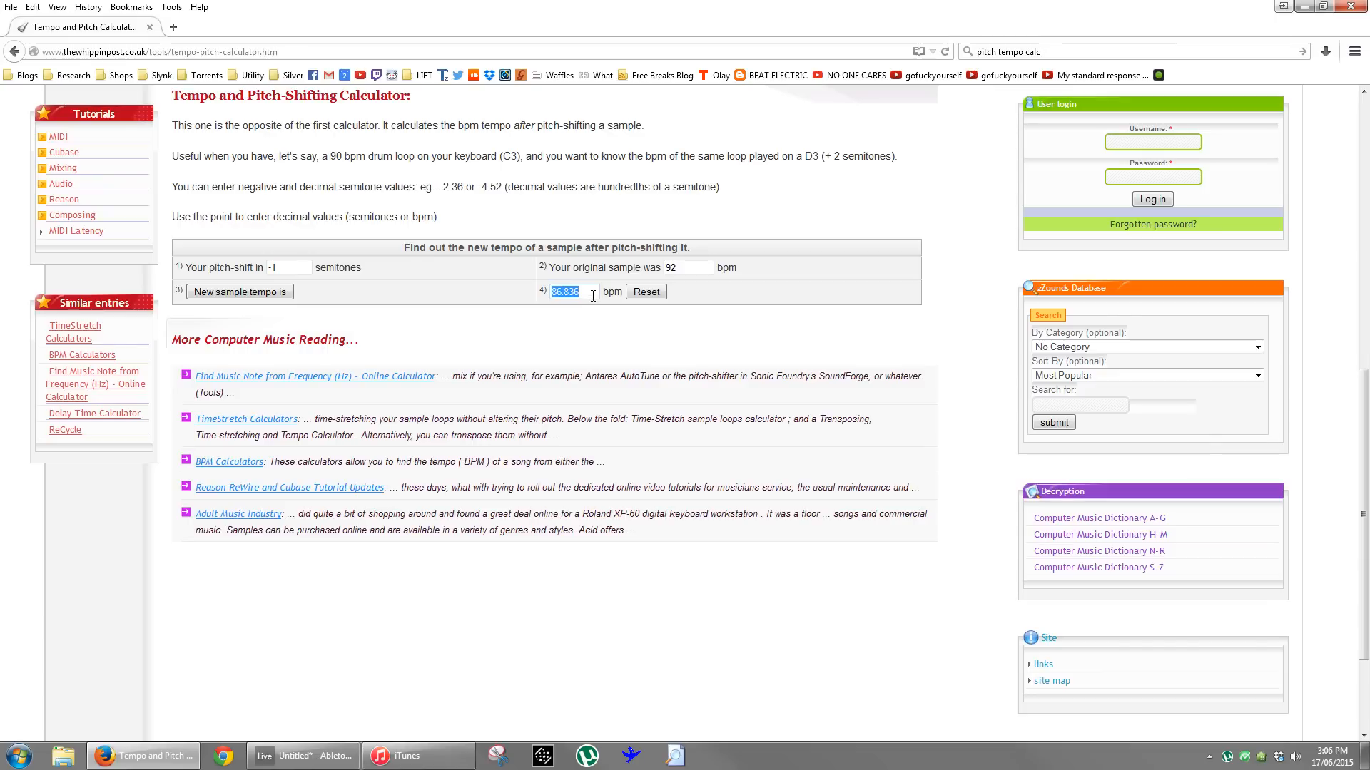
left_click(338, 762)
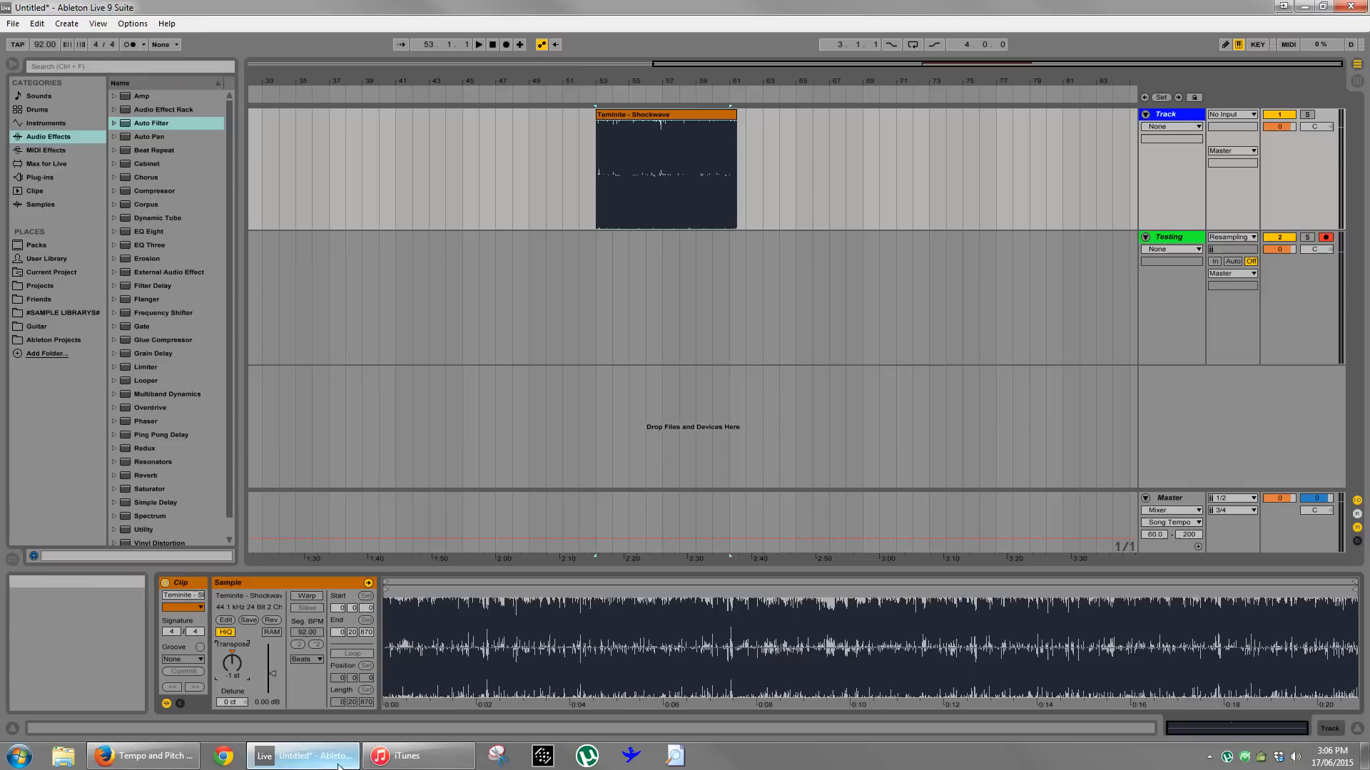
- Select the range from bar 45 to bar 71 around the Shockwave clip on the Track channel
left_click(797, 247)
left_click_drag(793, 84, 800, 67)
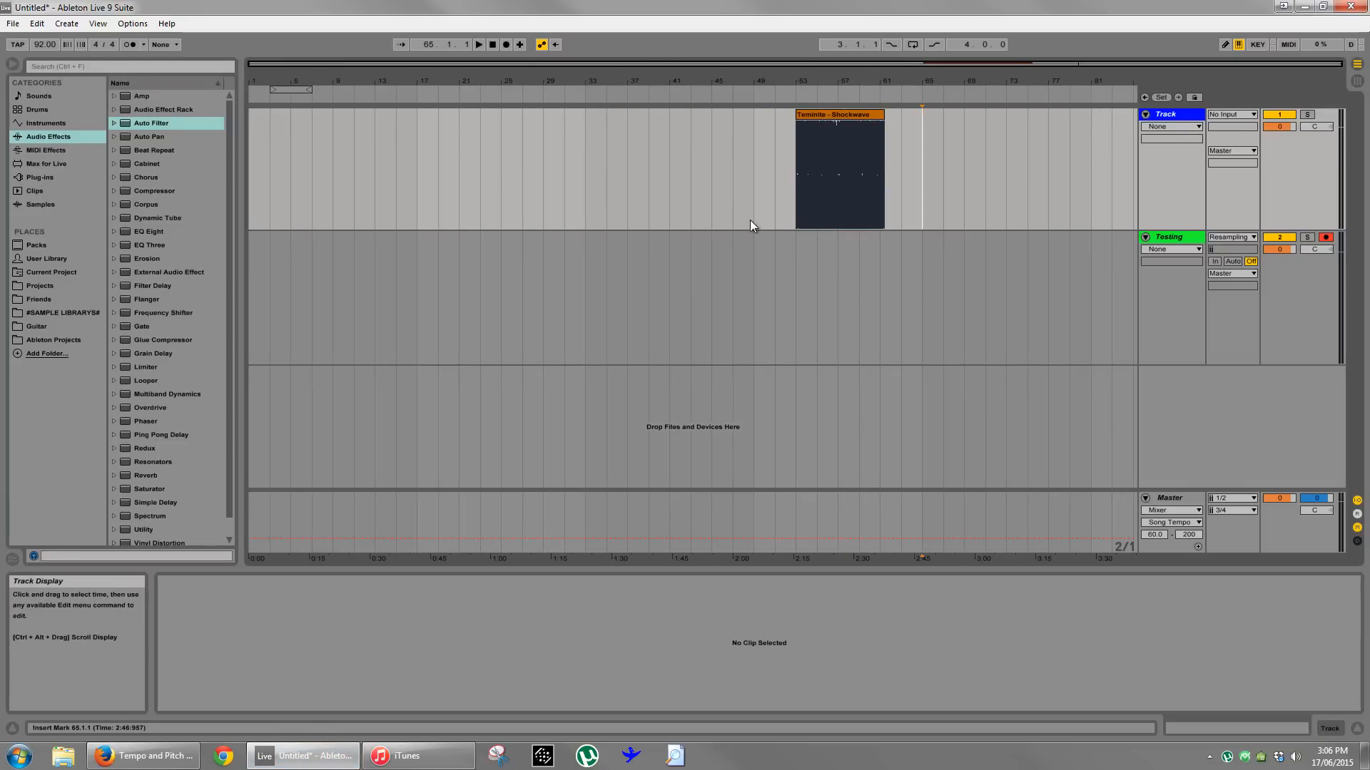
left_click_drag(750, 221, 944, 191)
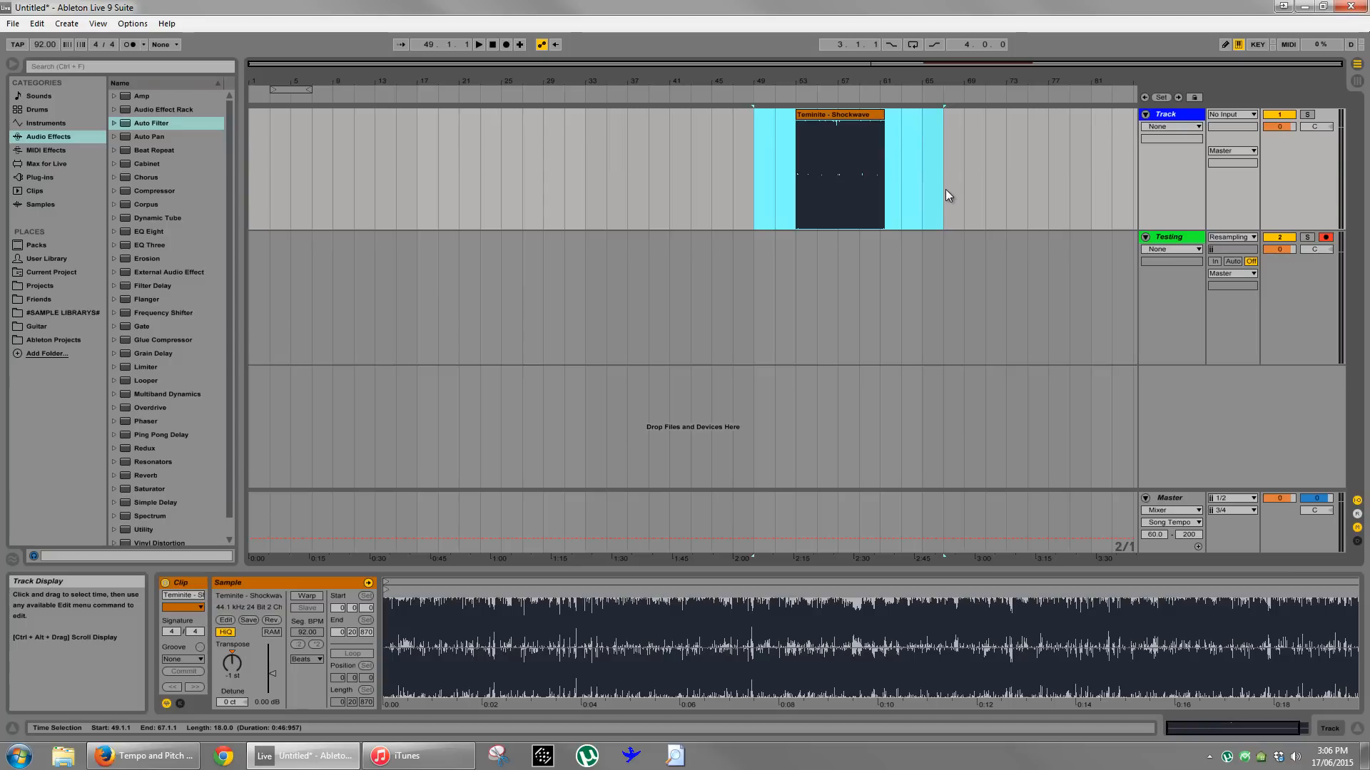
left_click(944, 190)
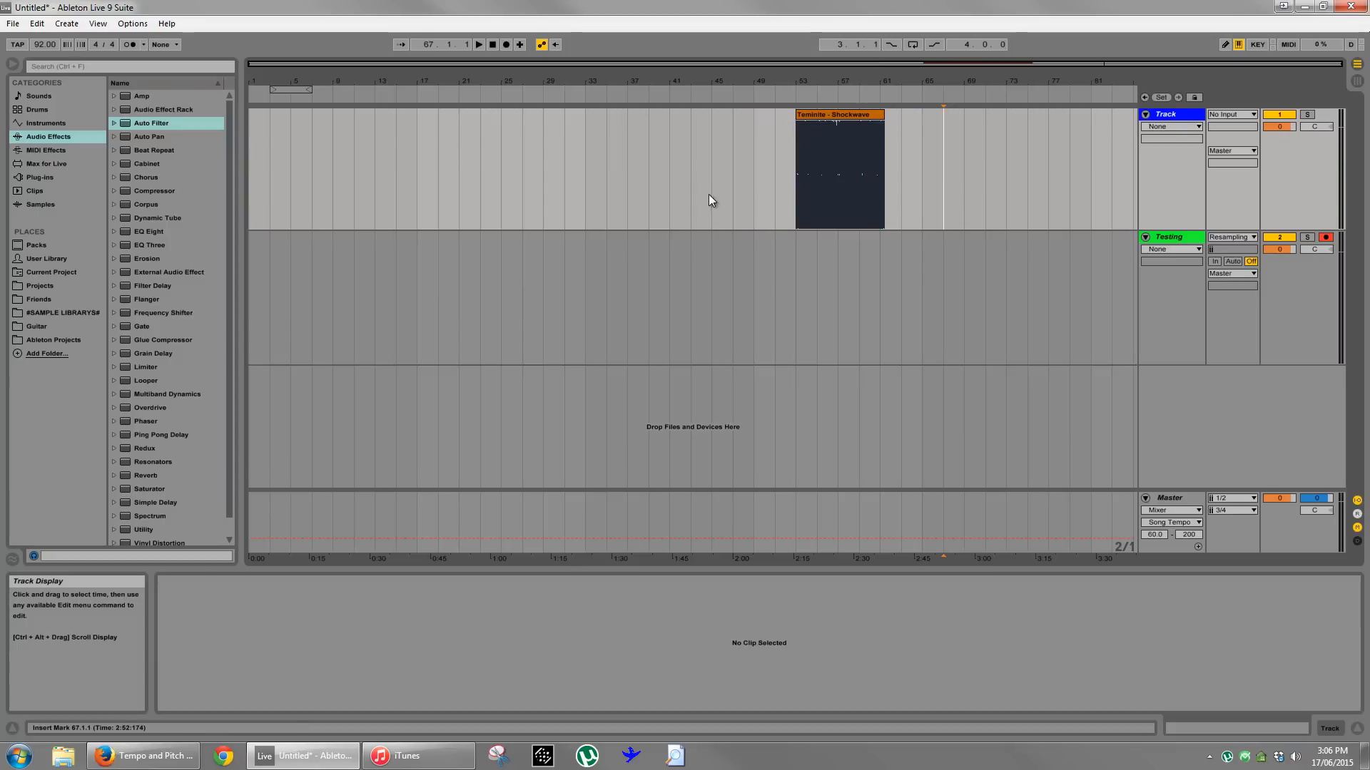
left_click_drag(710, 194, 989, 190)
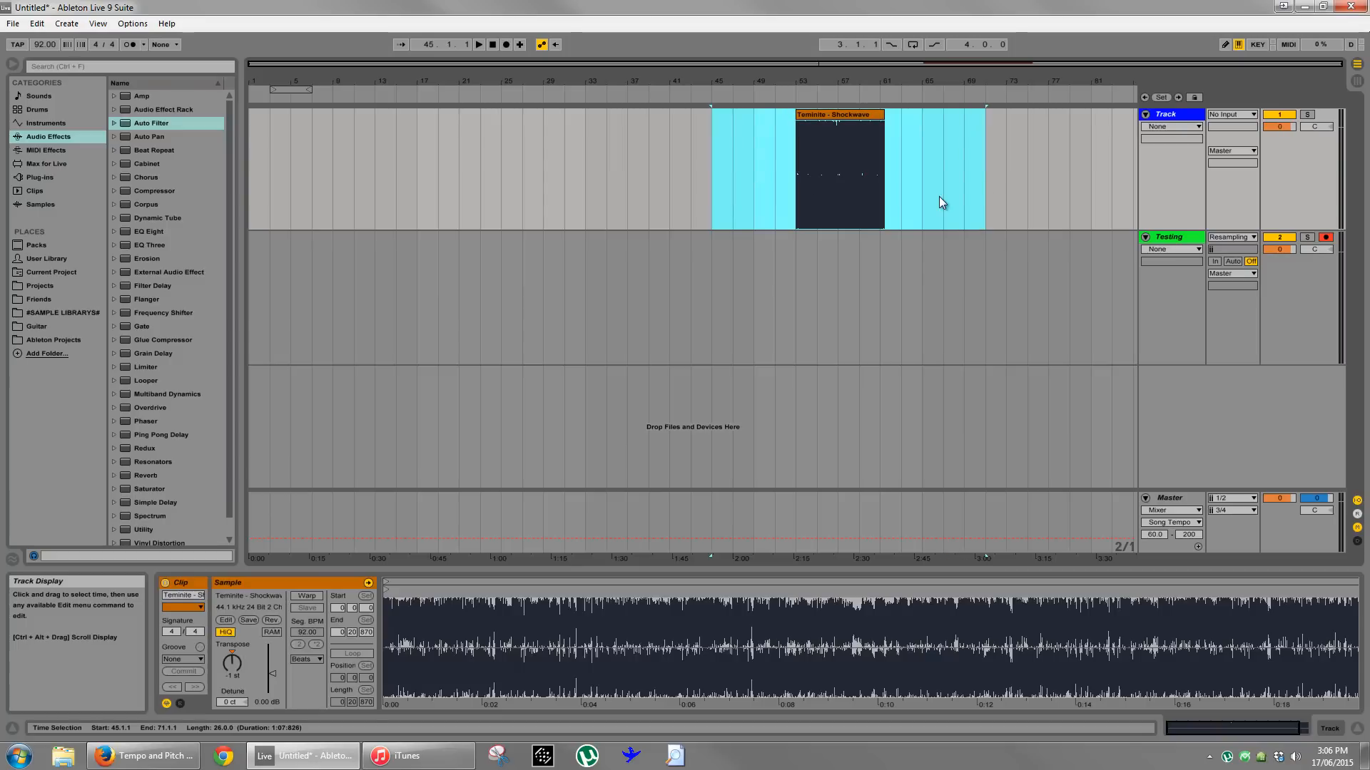